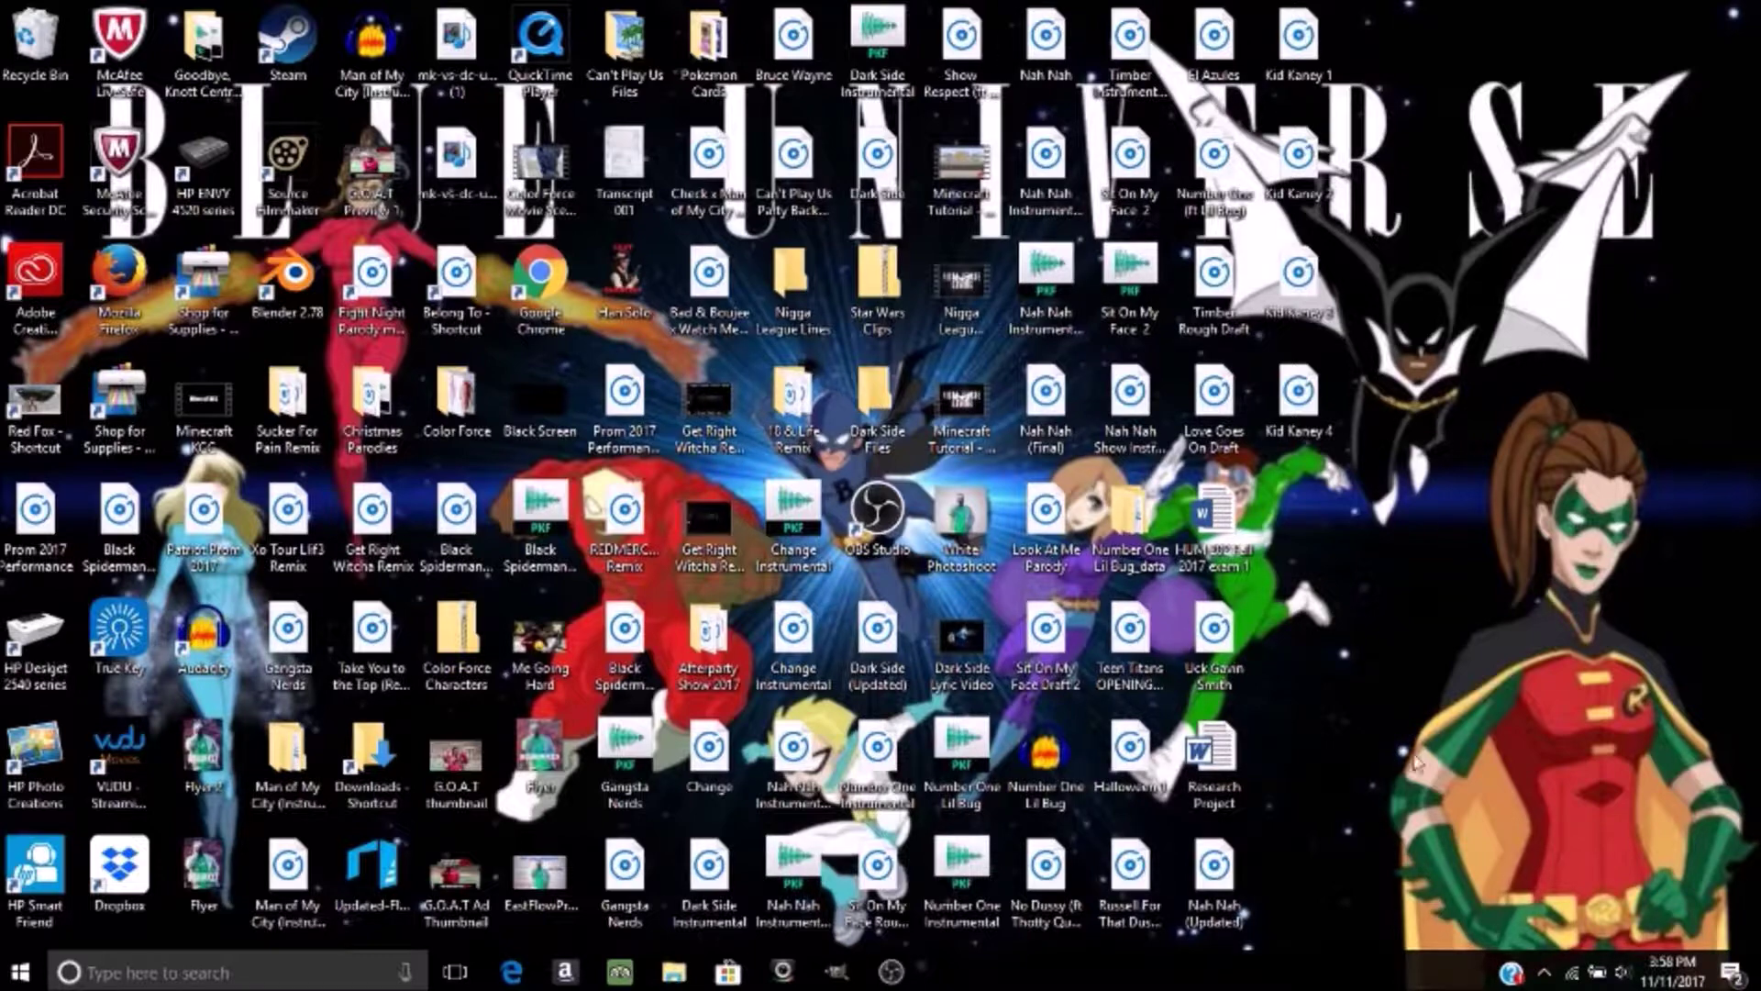
click(20, 970)
text(Po)
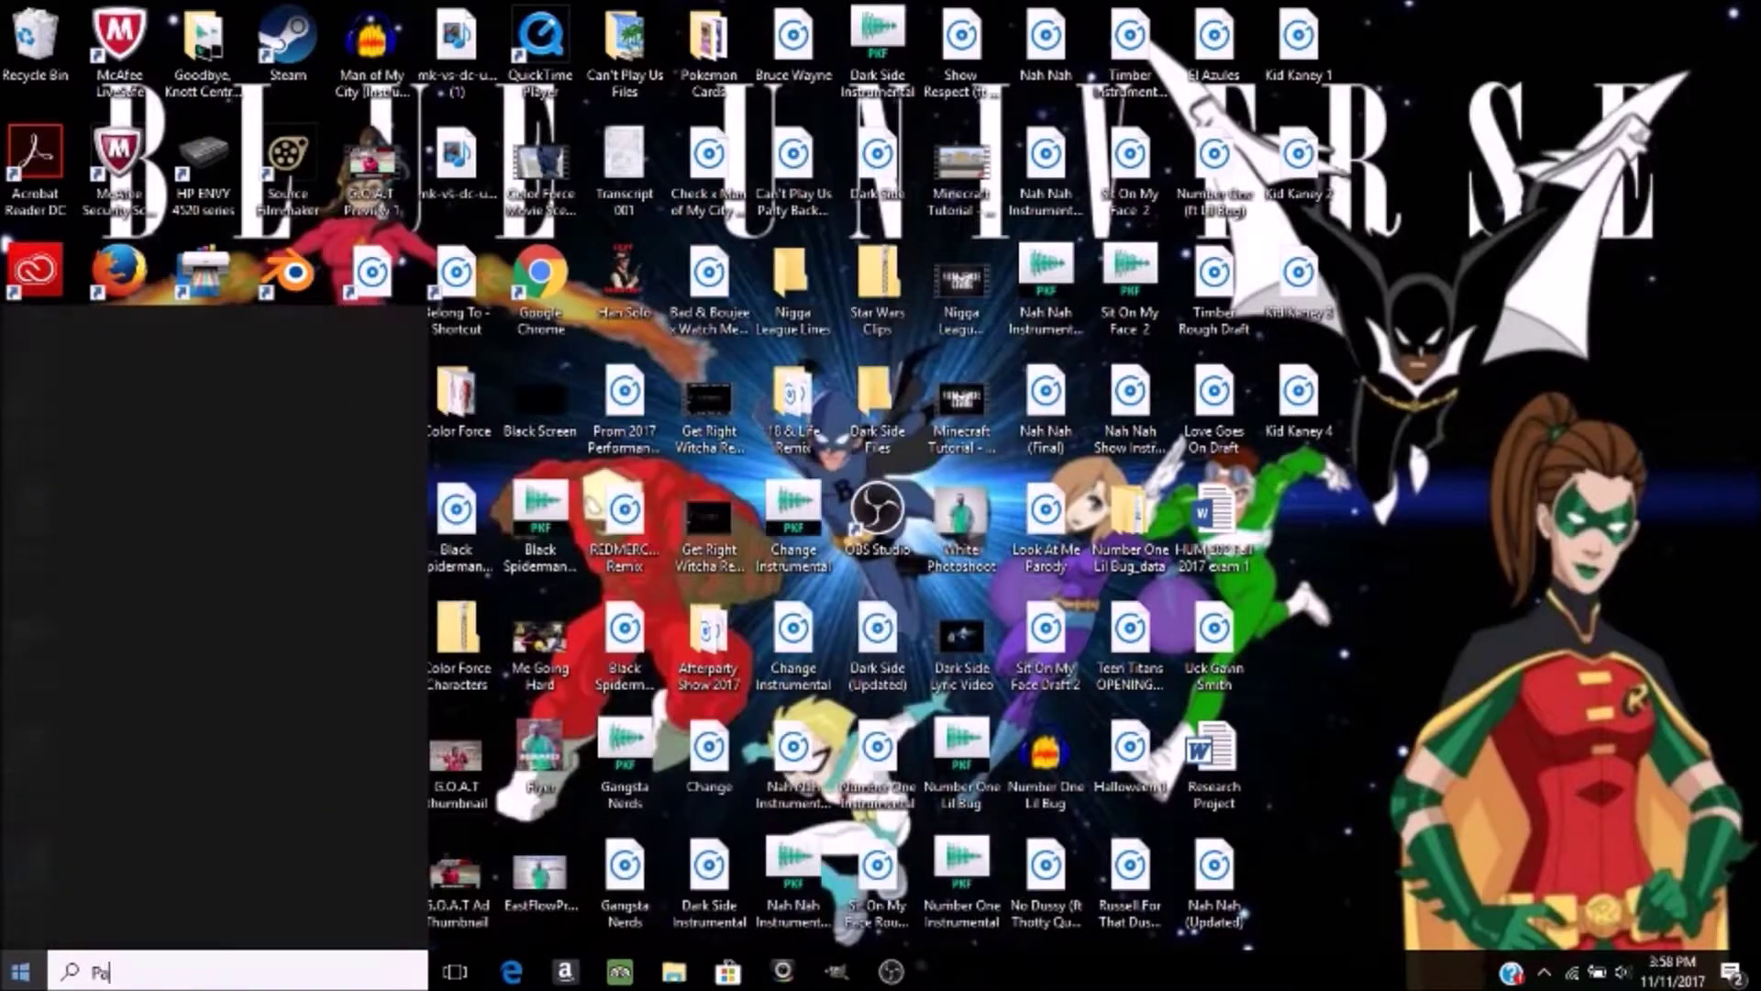
text(int)
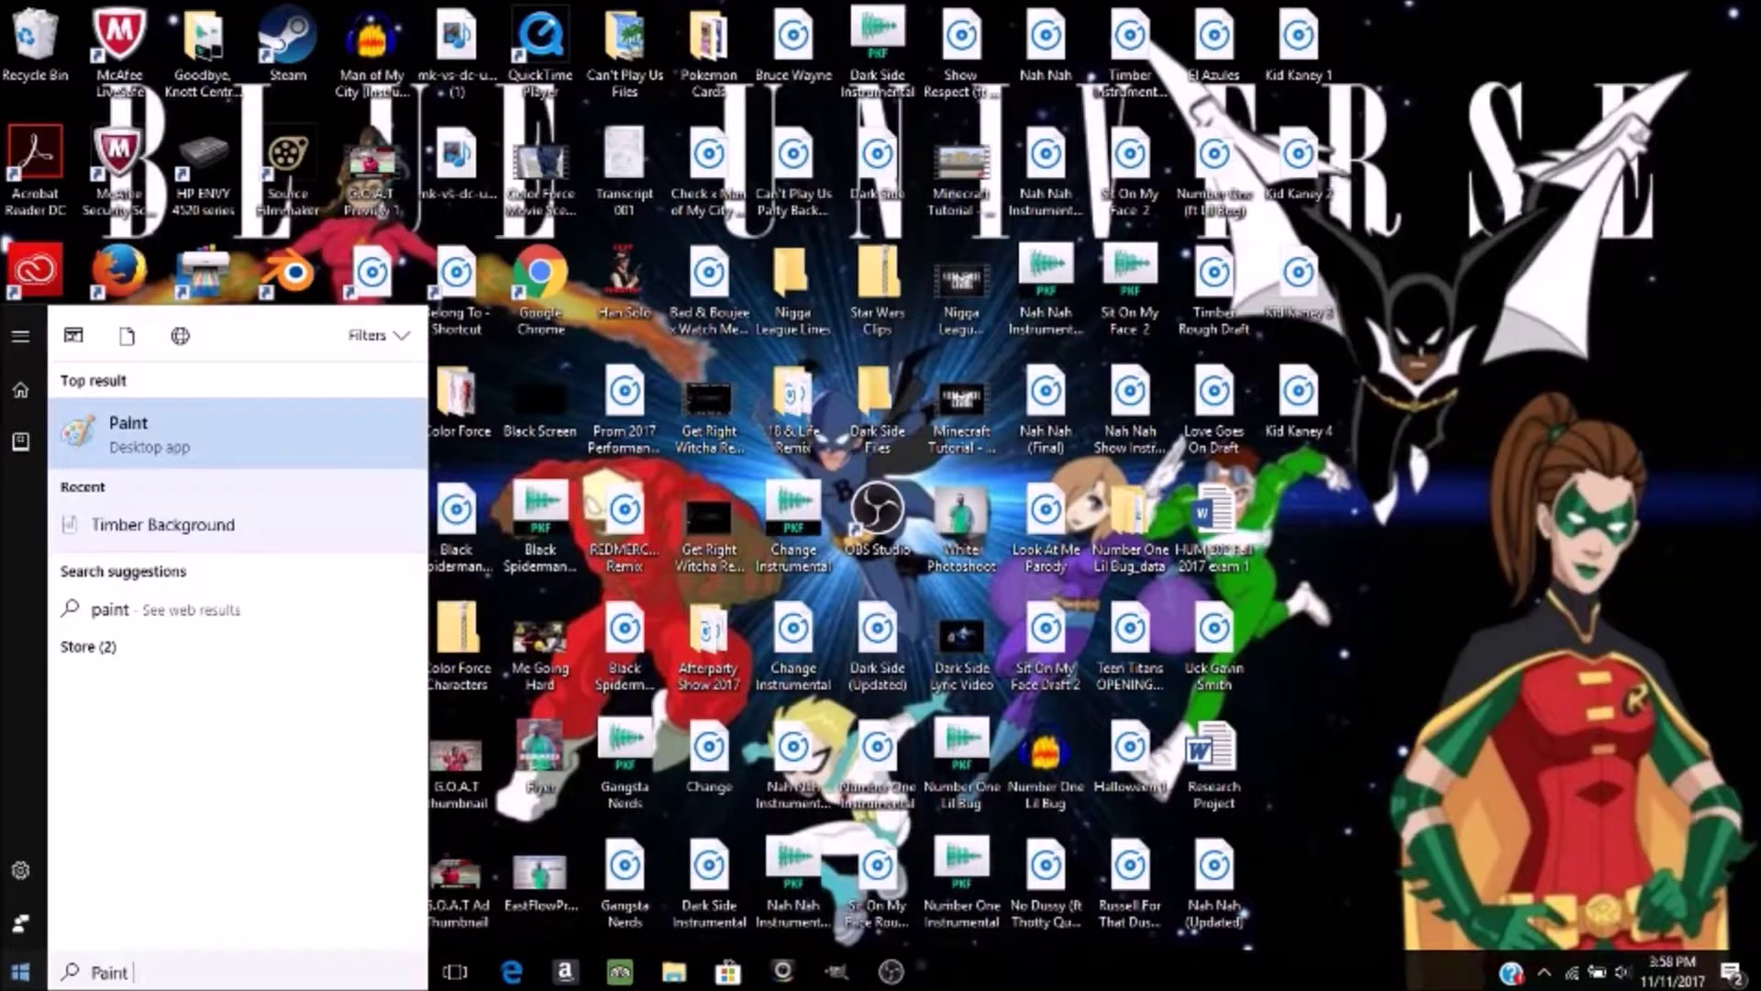
key(super)
key(super)
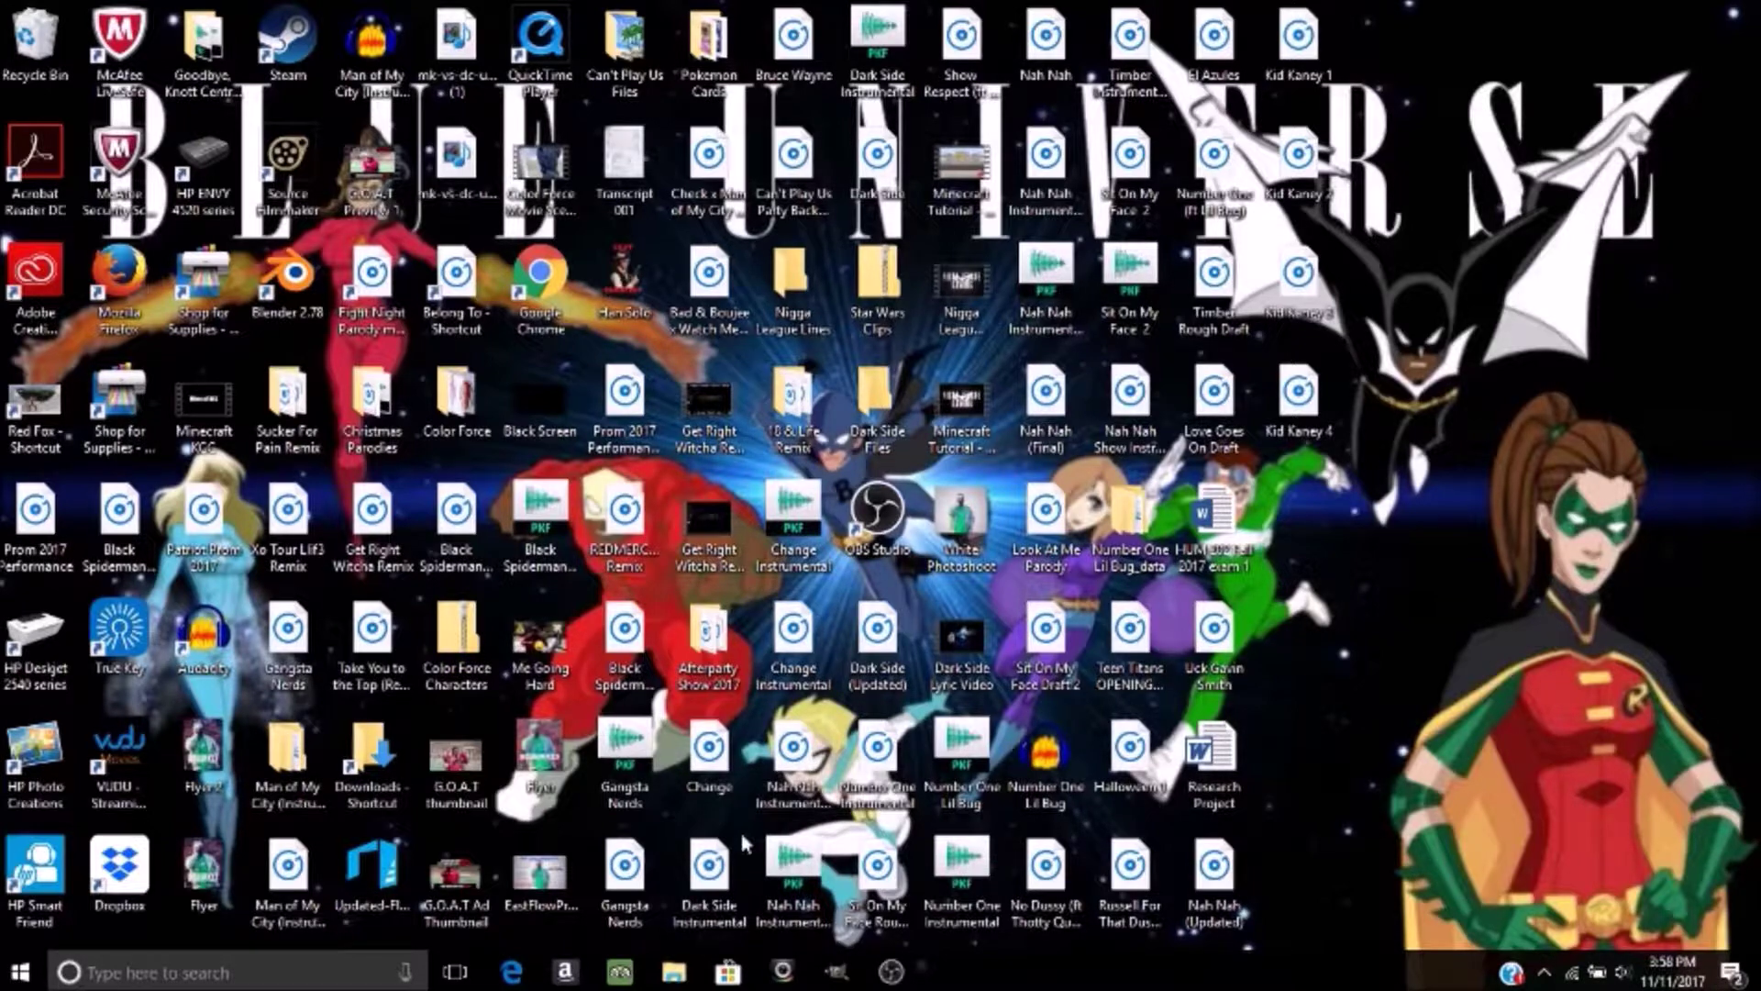
- Try the direct Windows download of GIMP 2.8.22 from gimp.org in Microsoft Edge, cancel it and minimize the browser
click(510, 972)
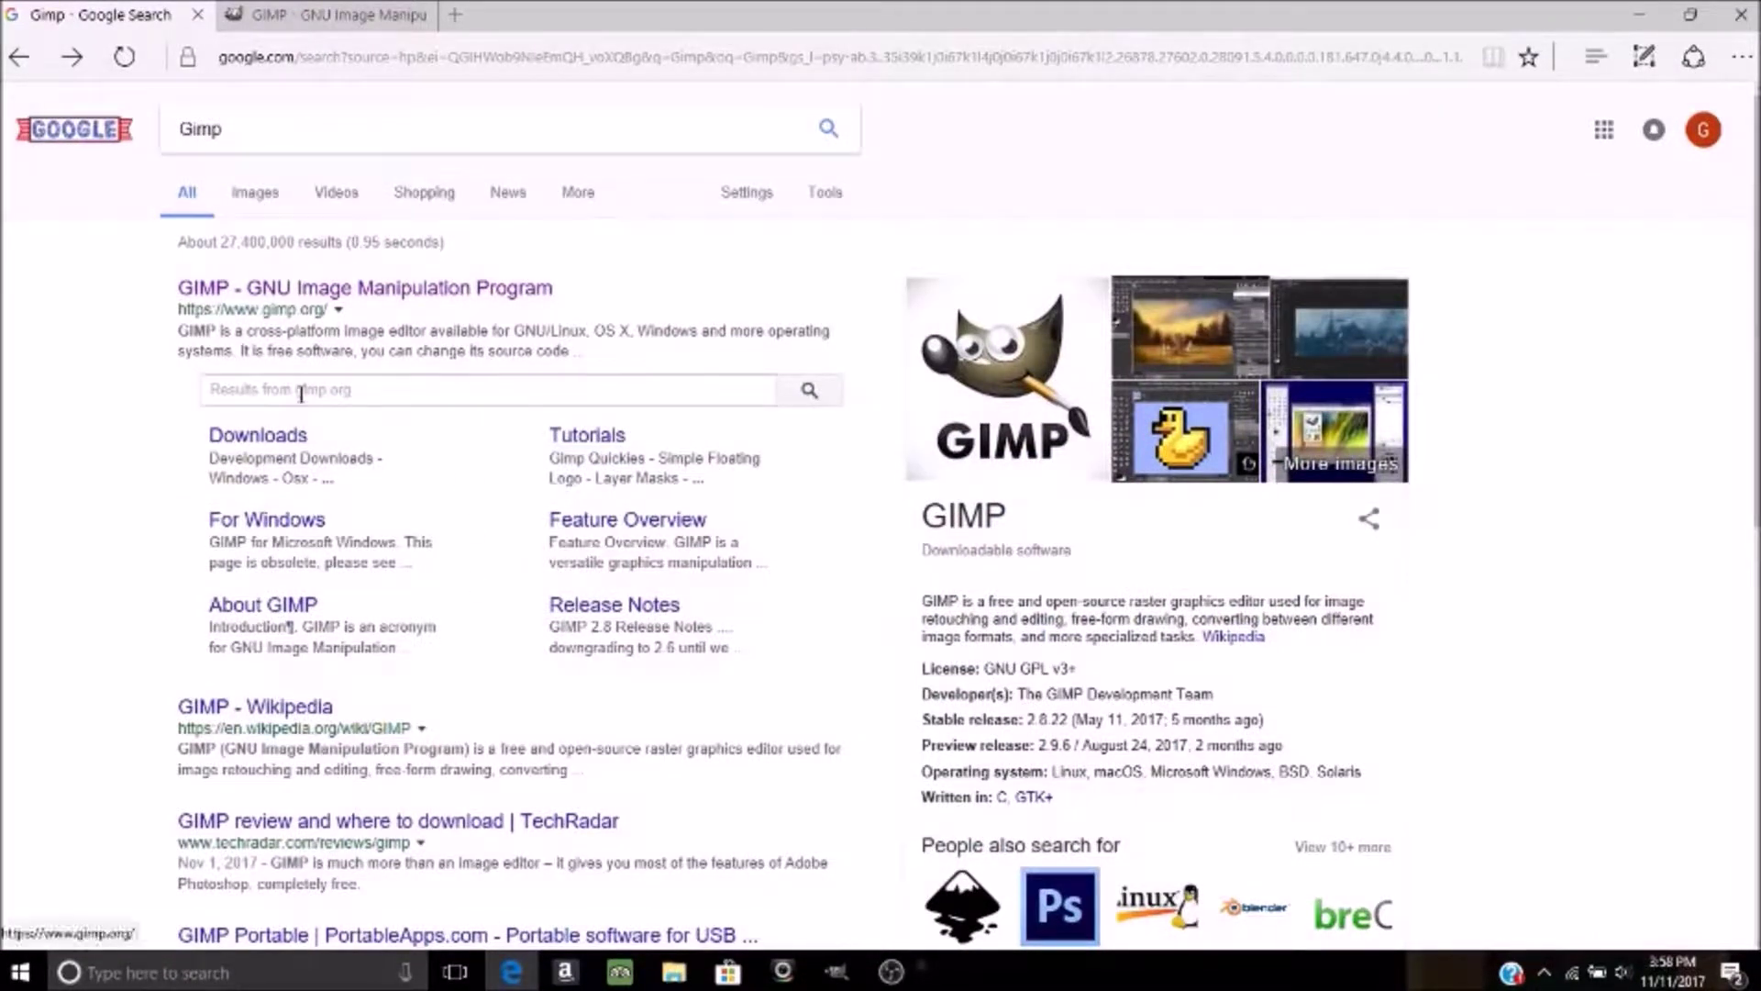
click(341, 11)
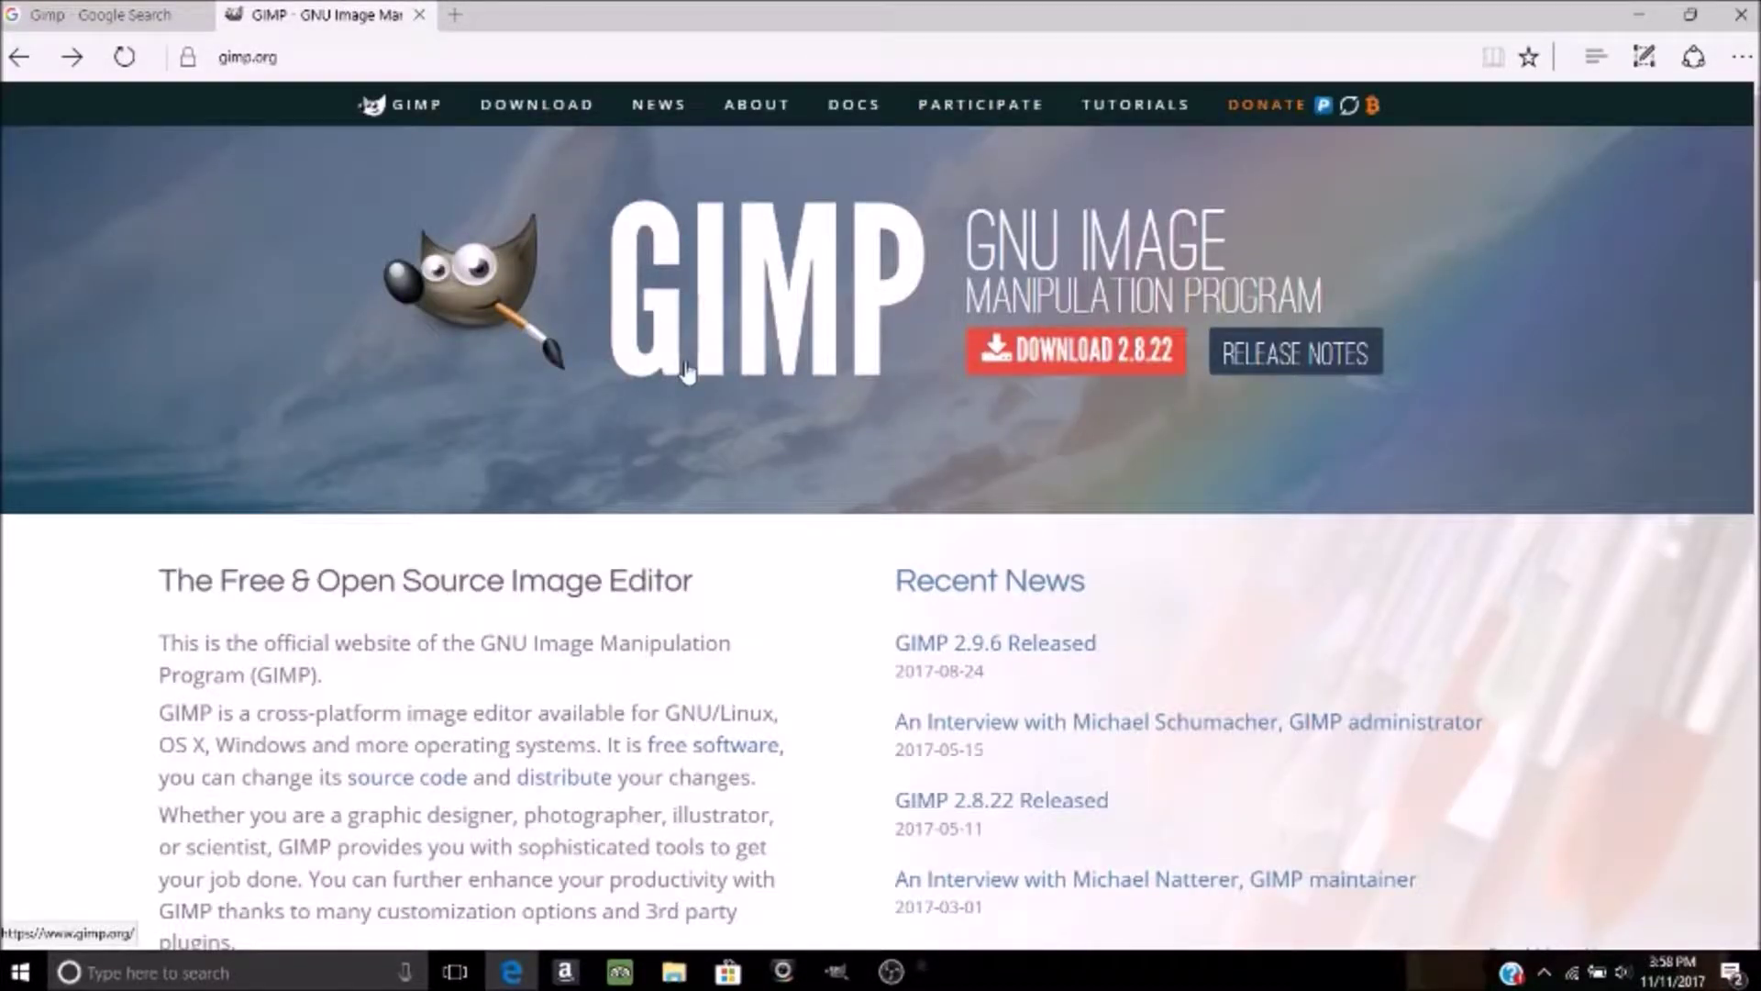
click(1027, 362)
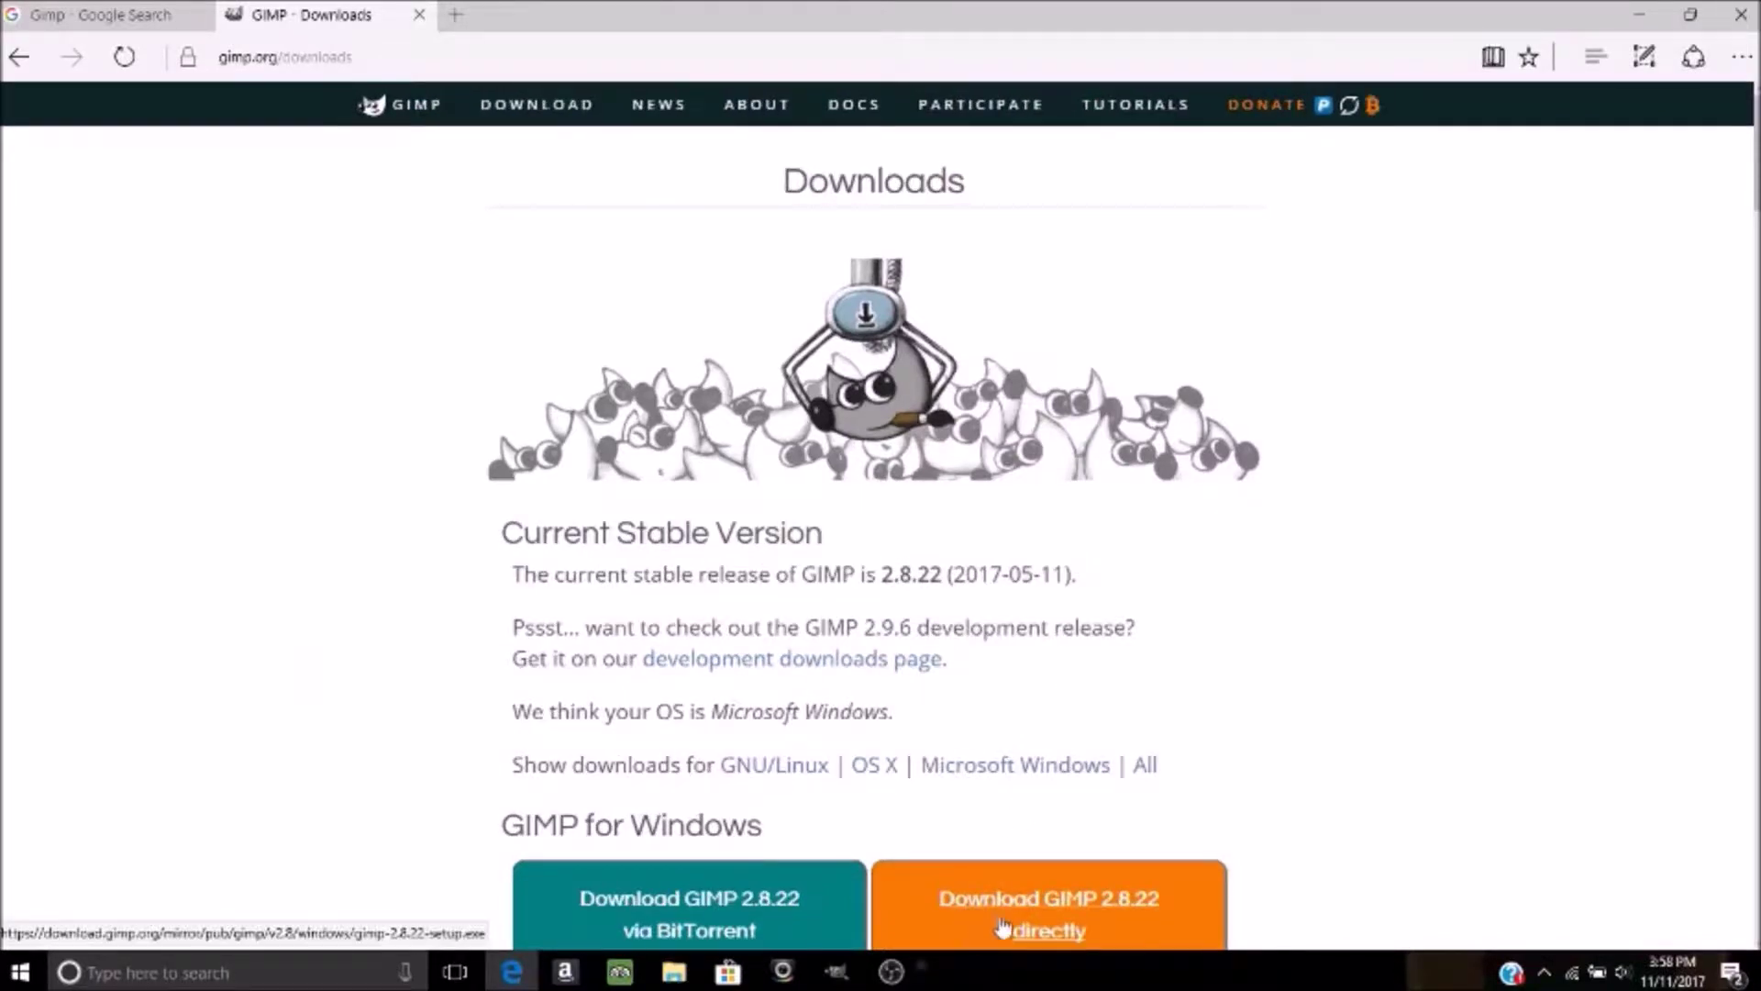
click(1003, 926)
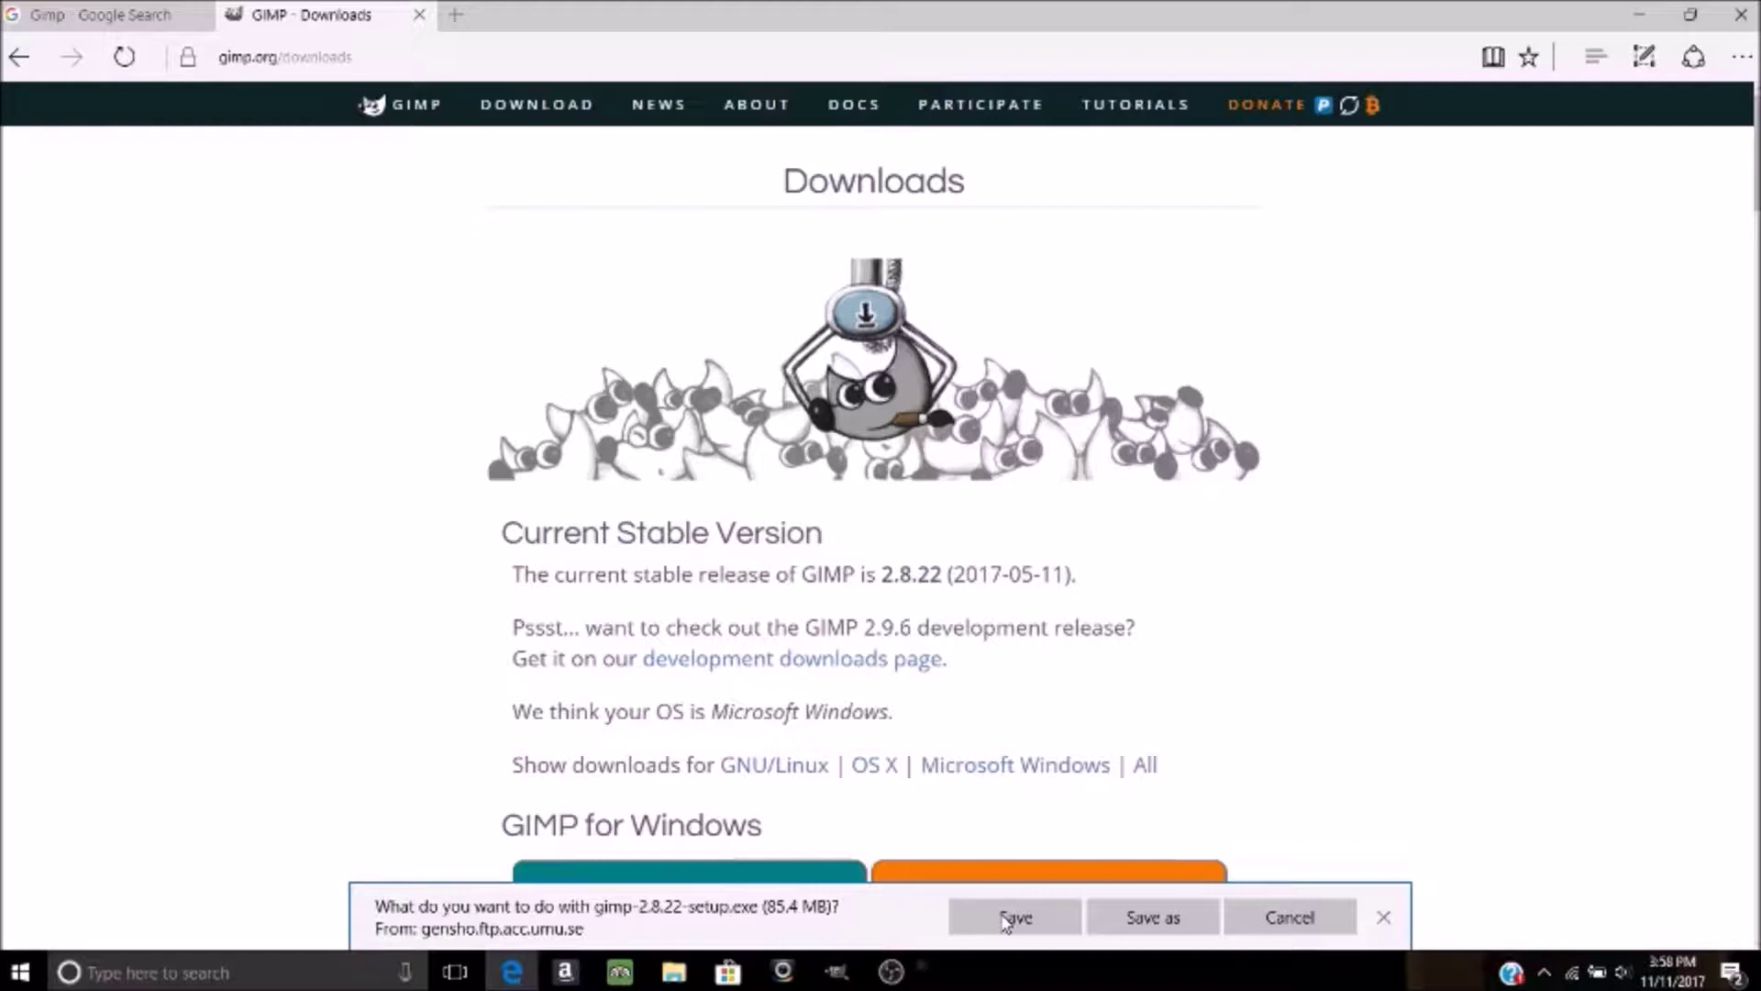
click(1019, 922)
click(1301, 928)
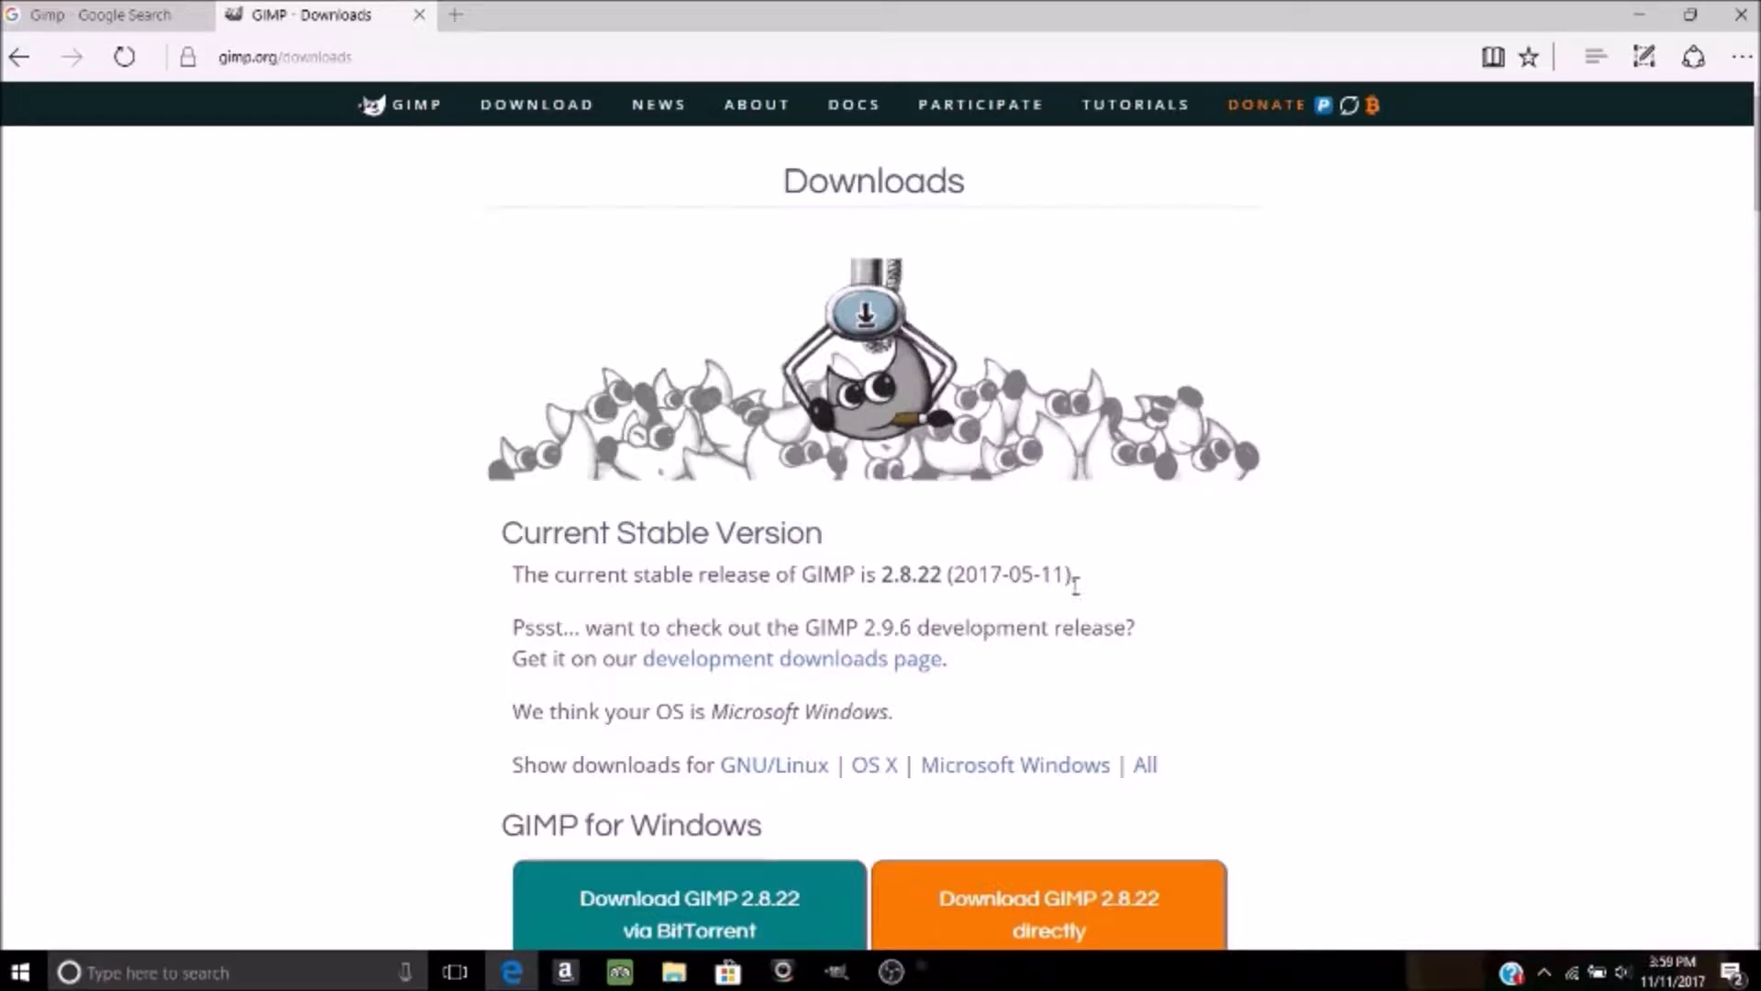
click(150, 15)
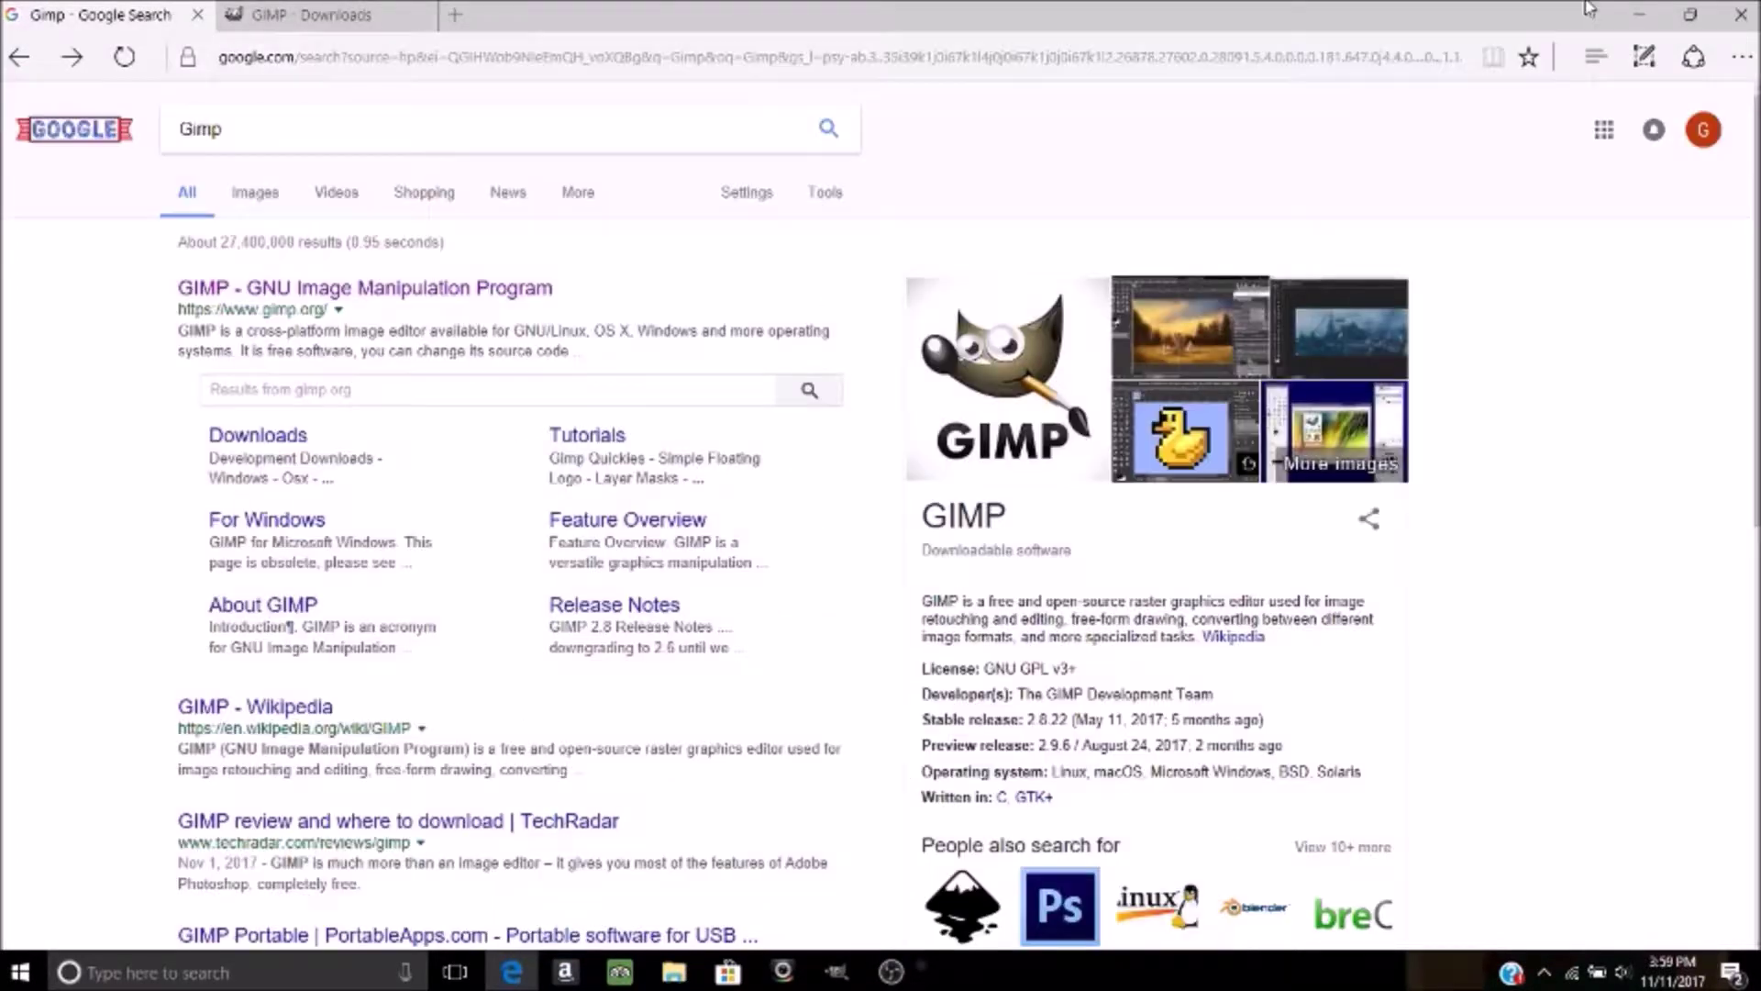
click(1639, 14)
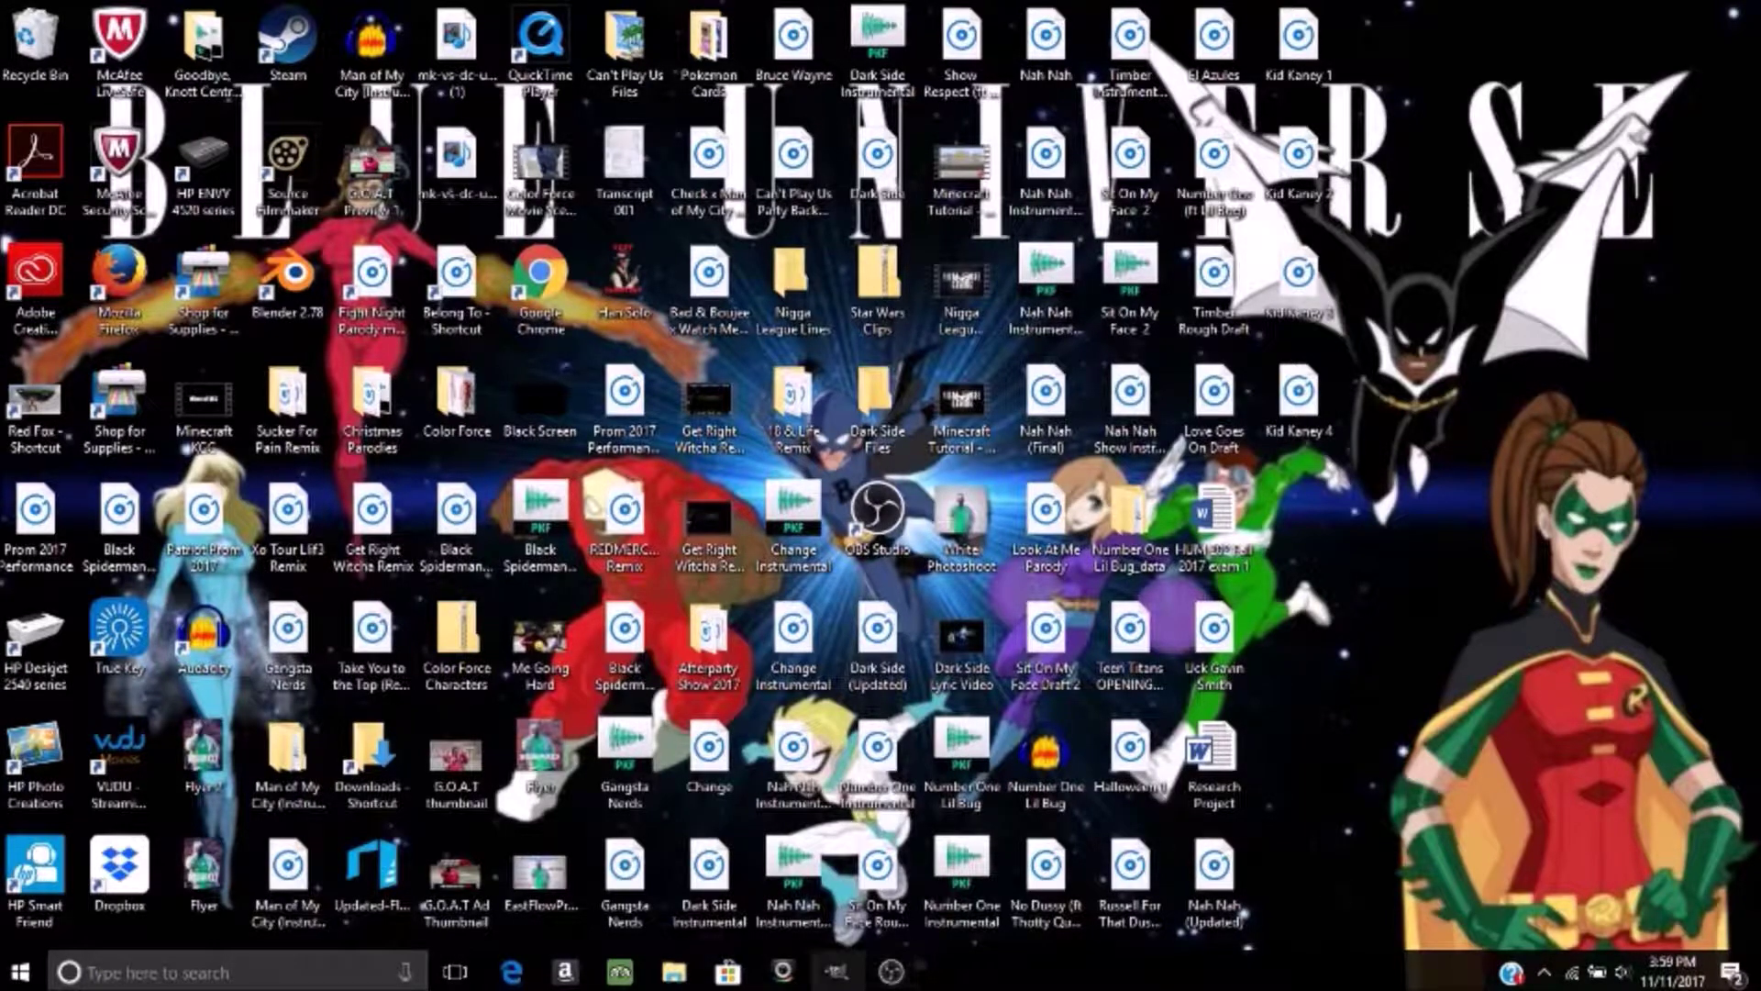
- Switch to GIMP and open Color Force Comic 4 from the Pictures folder, converting it to the RGB working space
click(837, 972)
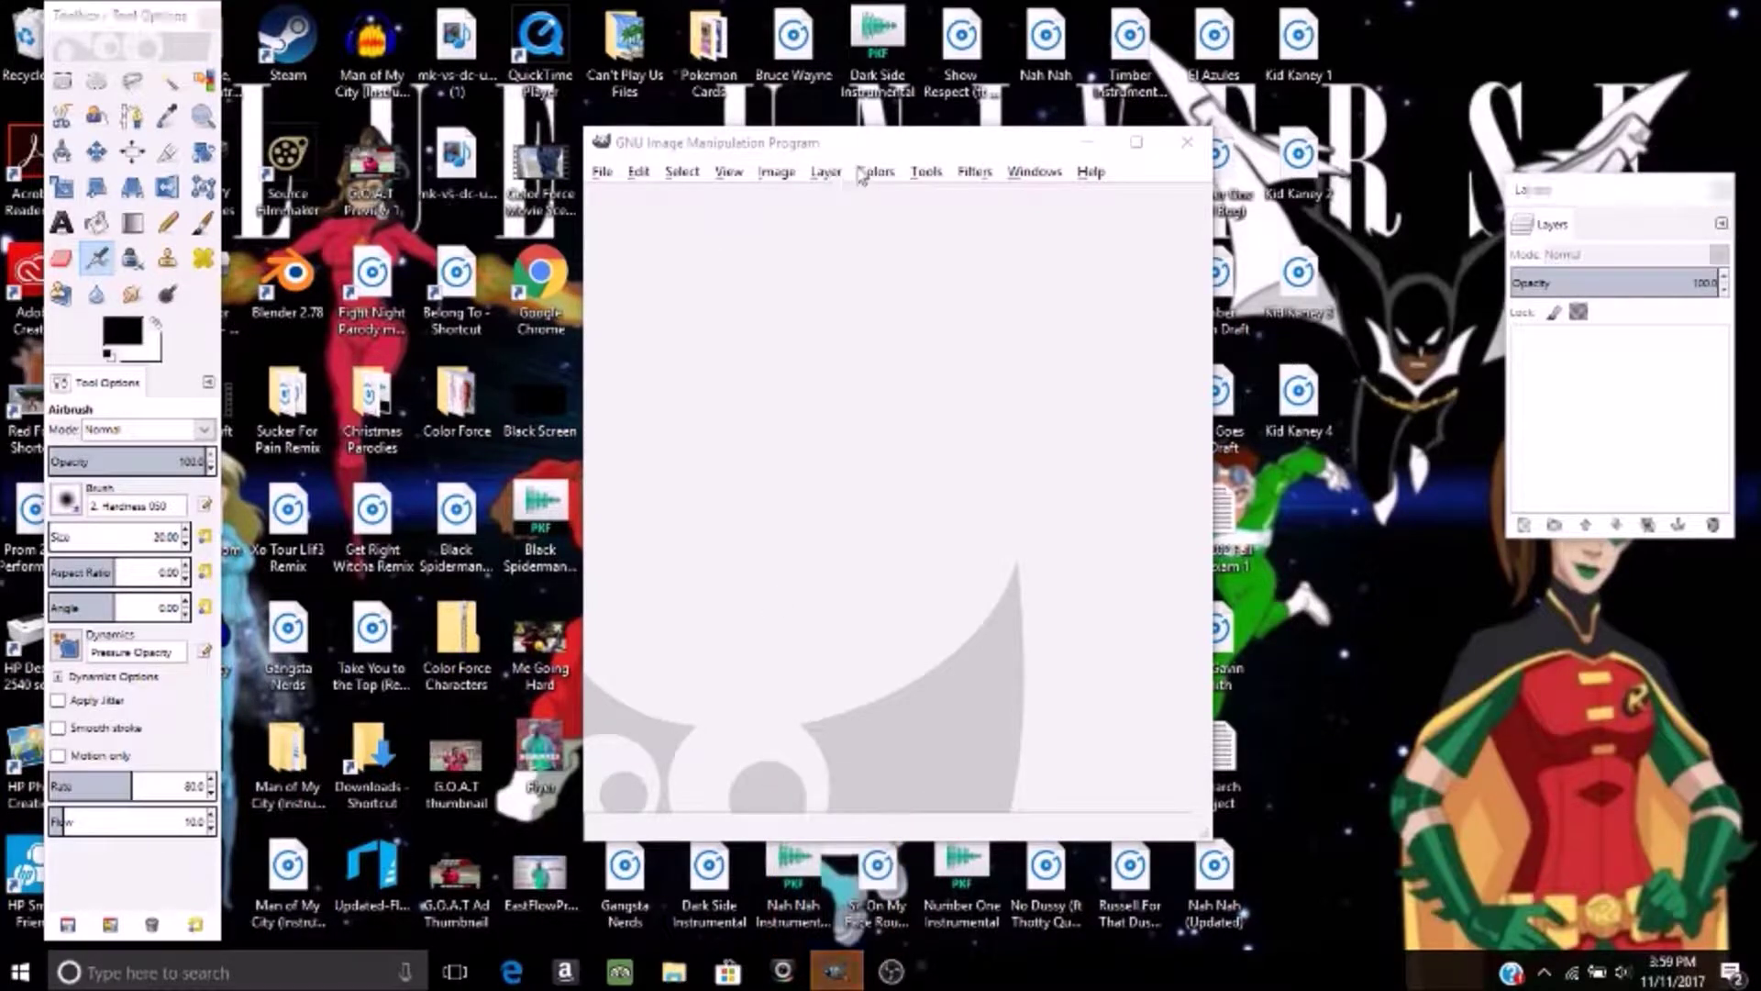
drag(864, 144, 839, 99)
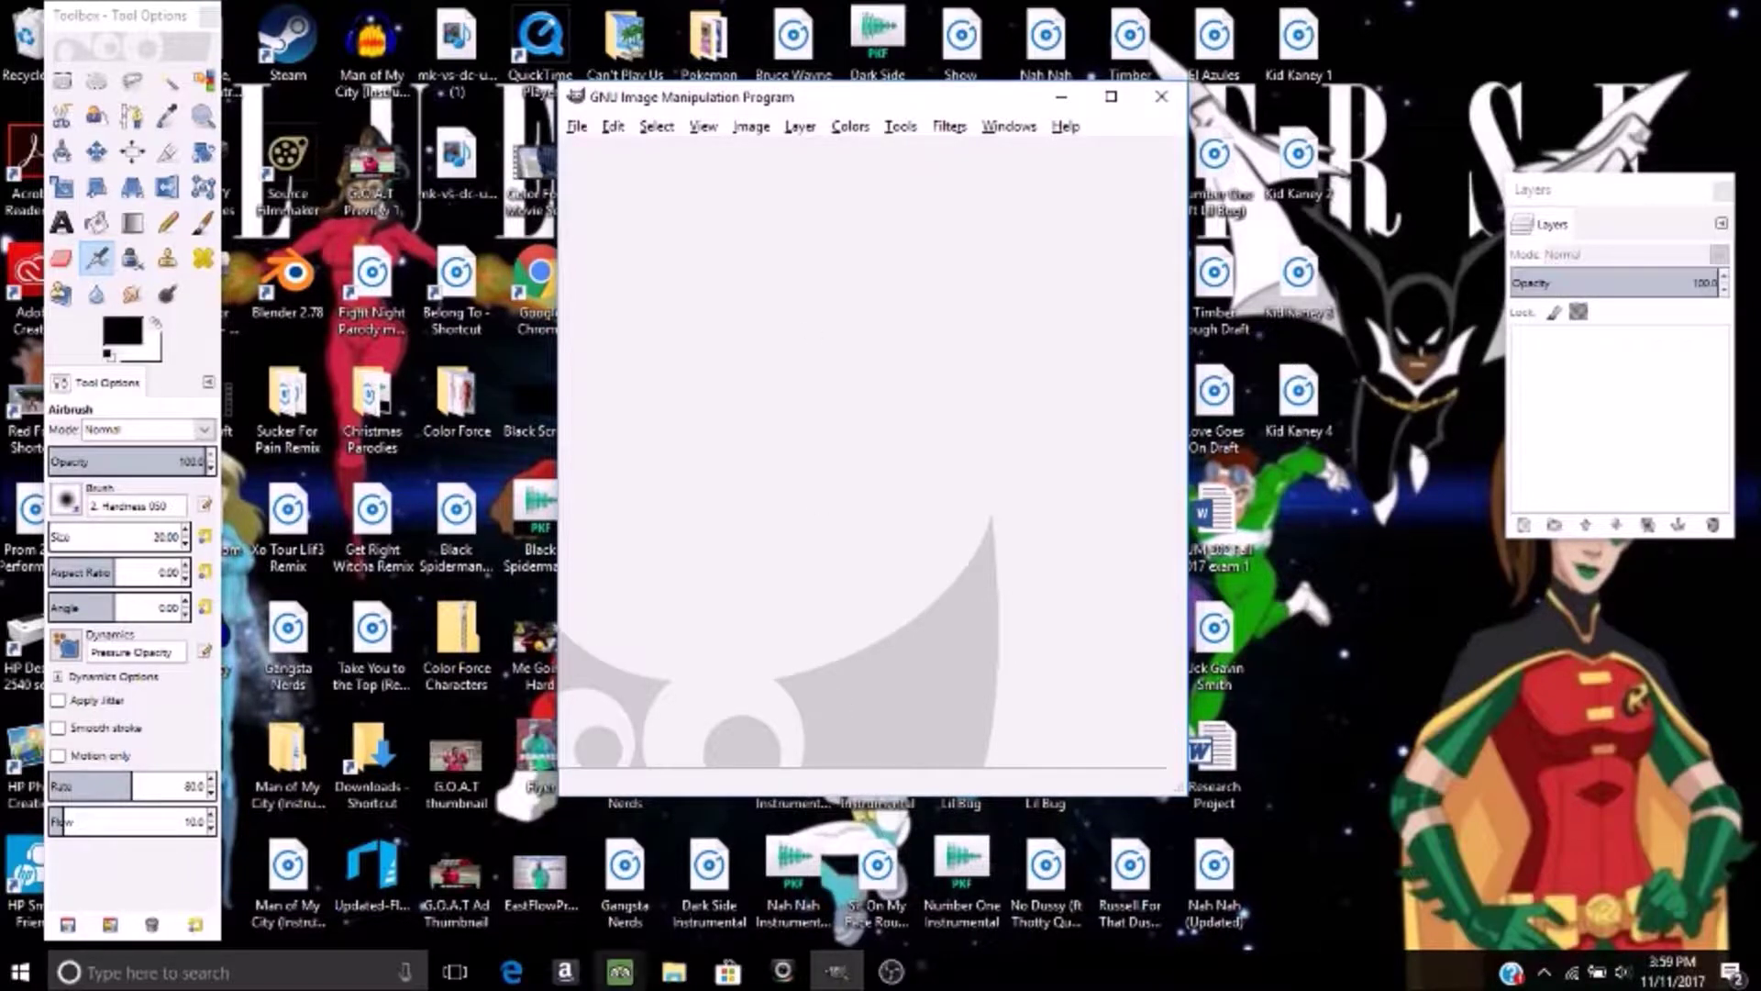
click(674, 971)
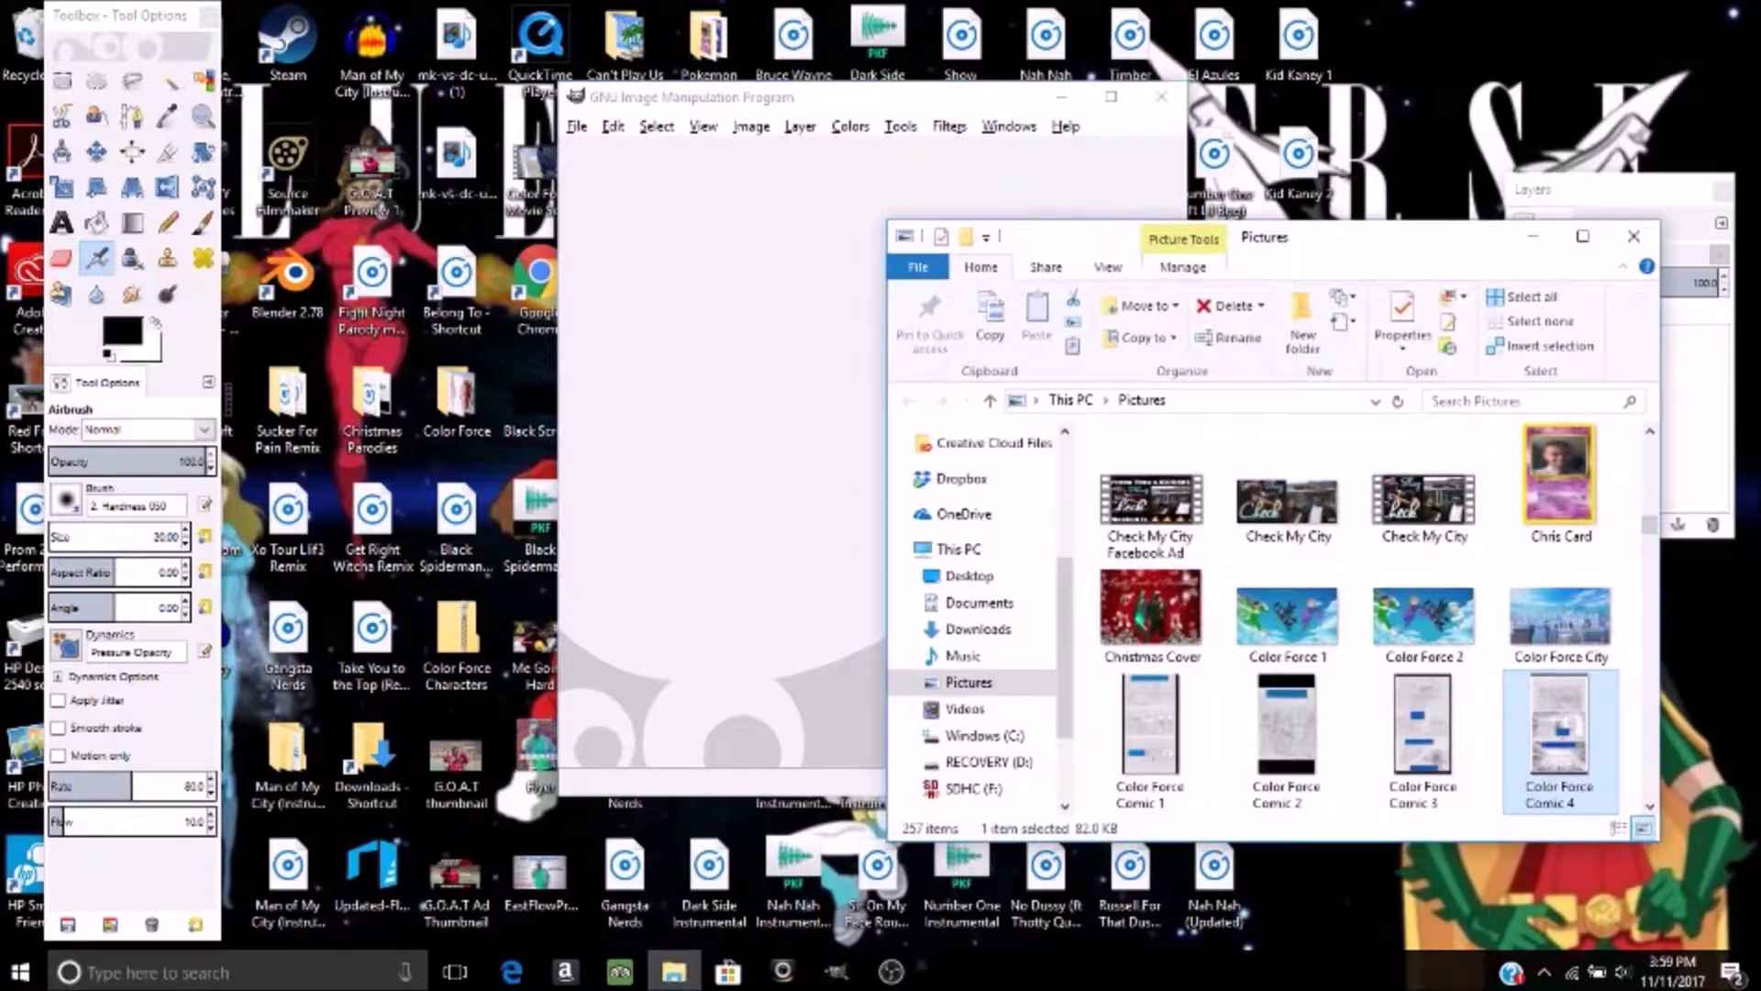
drag(1575, 734, 727, 423)
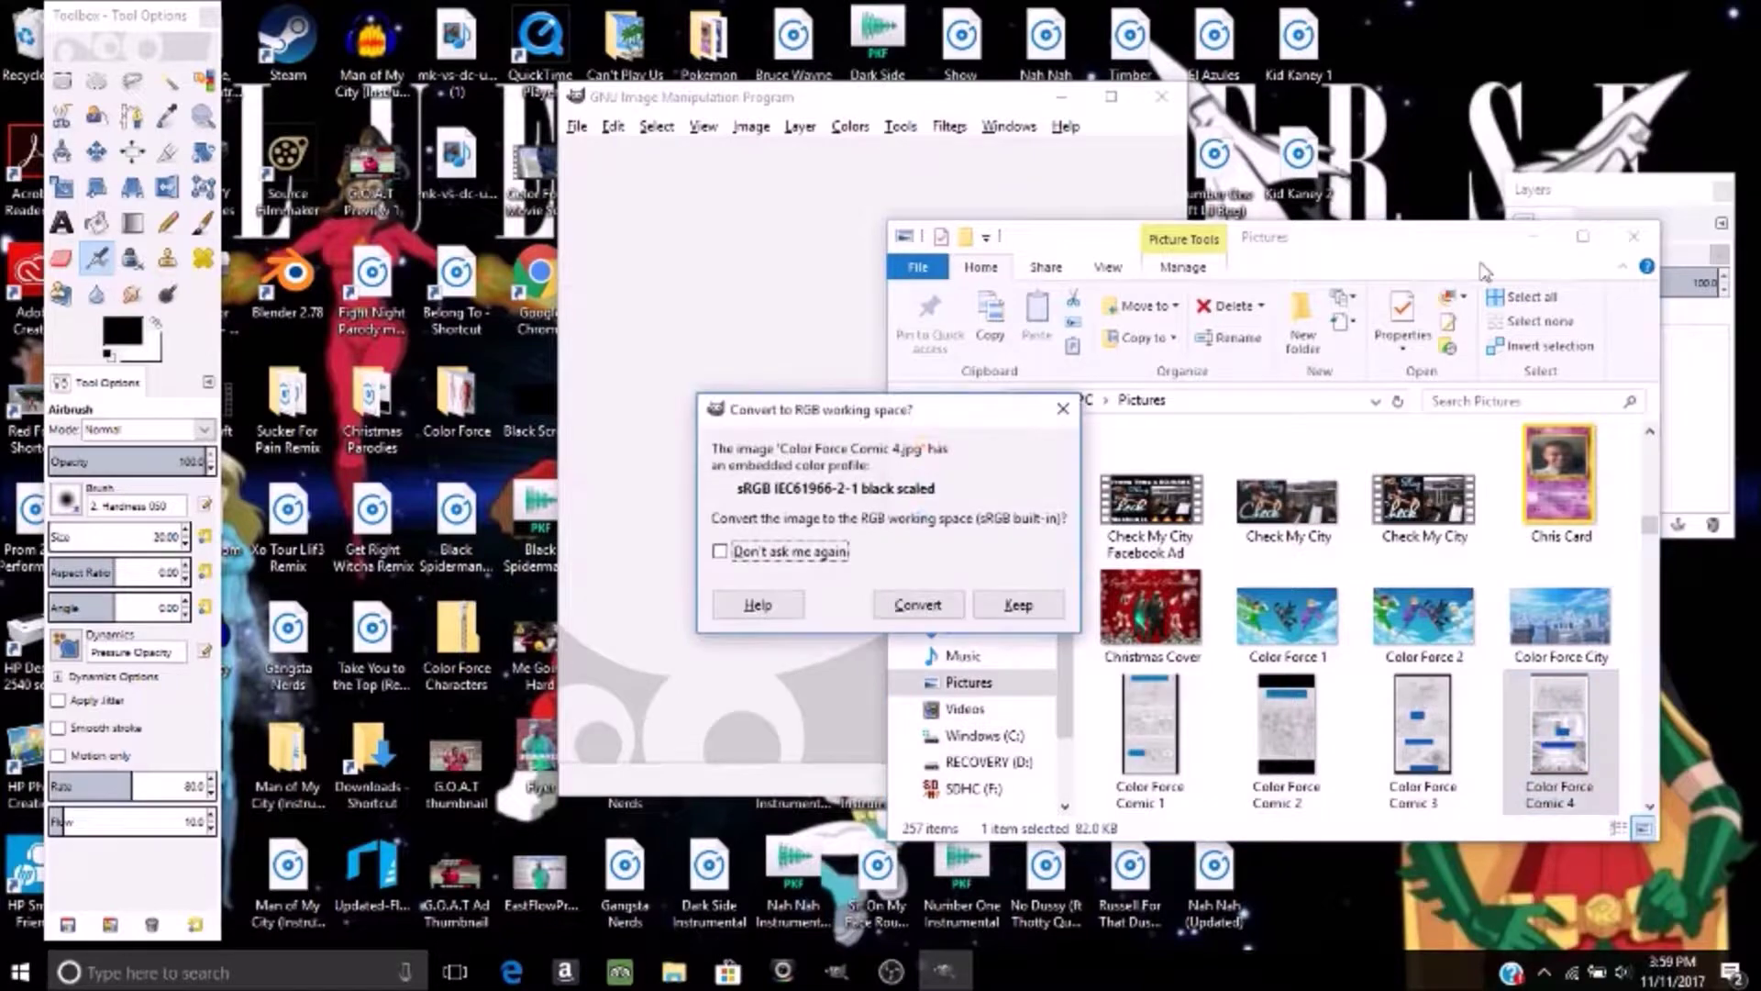
click(918, 605)
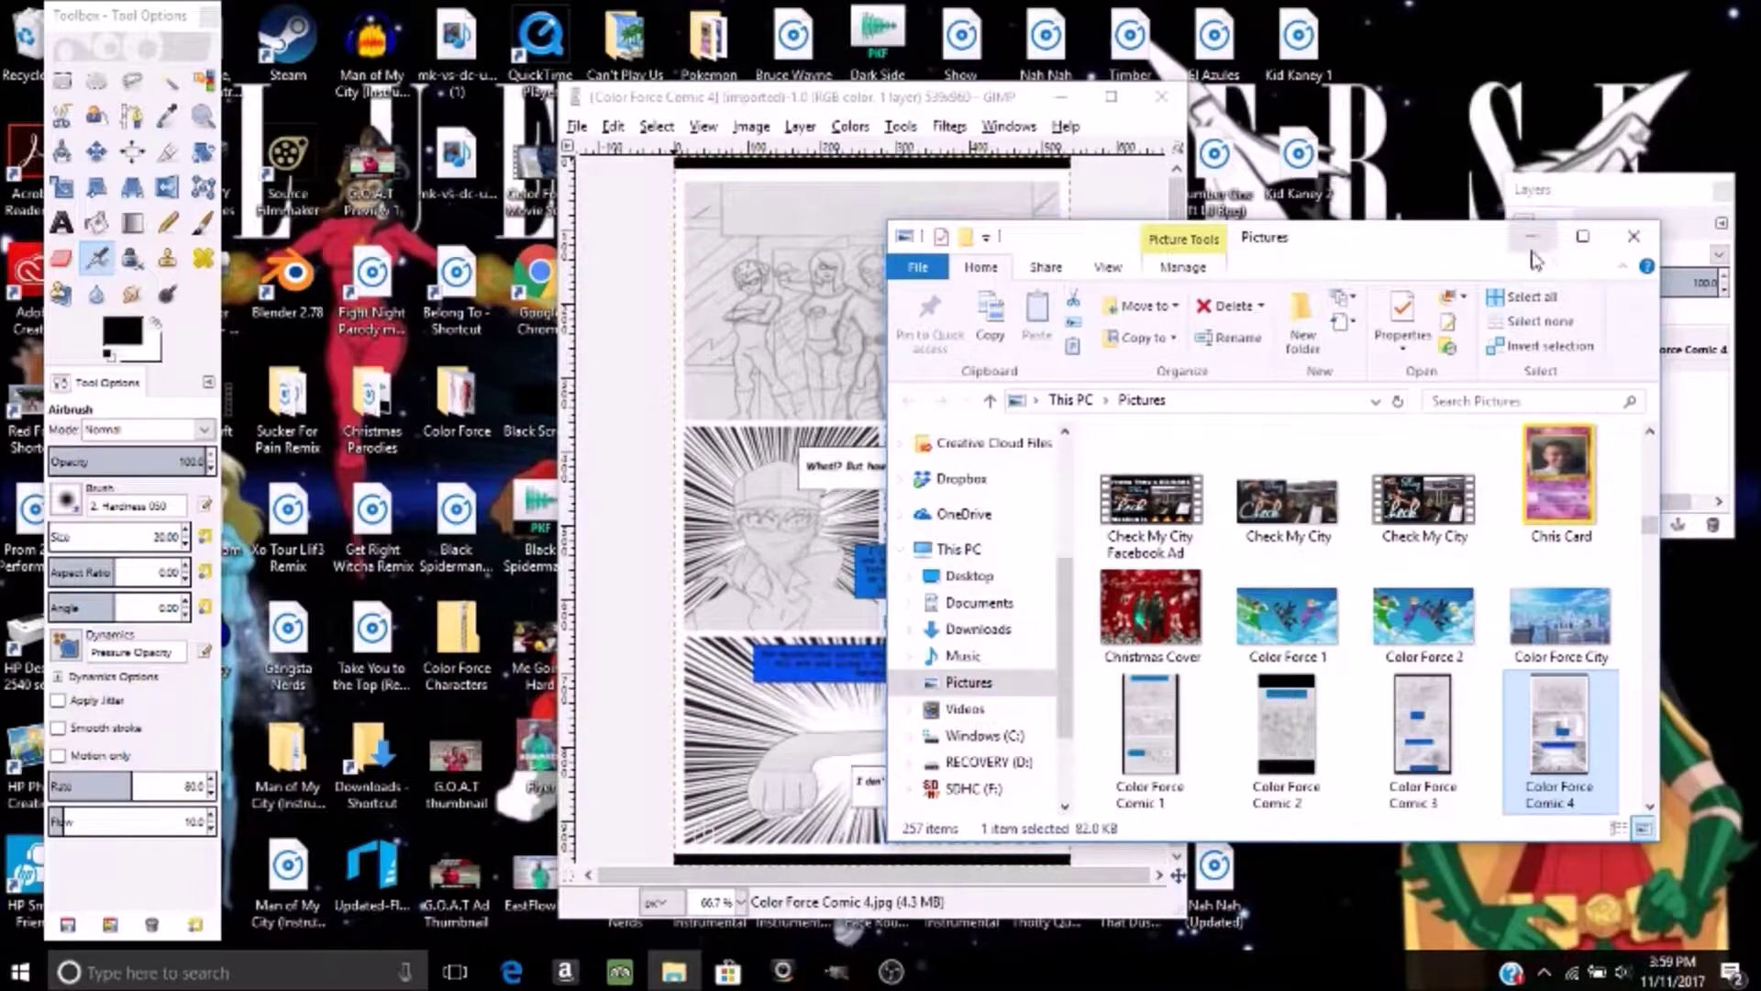
click(1530, 240)
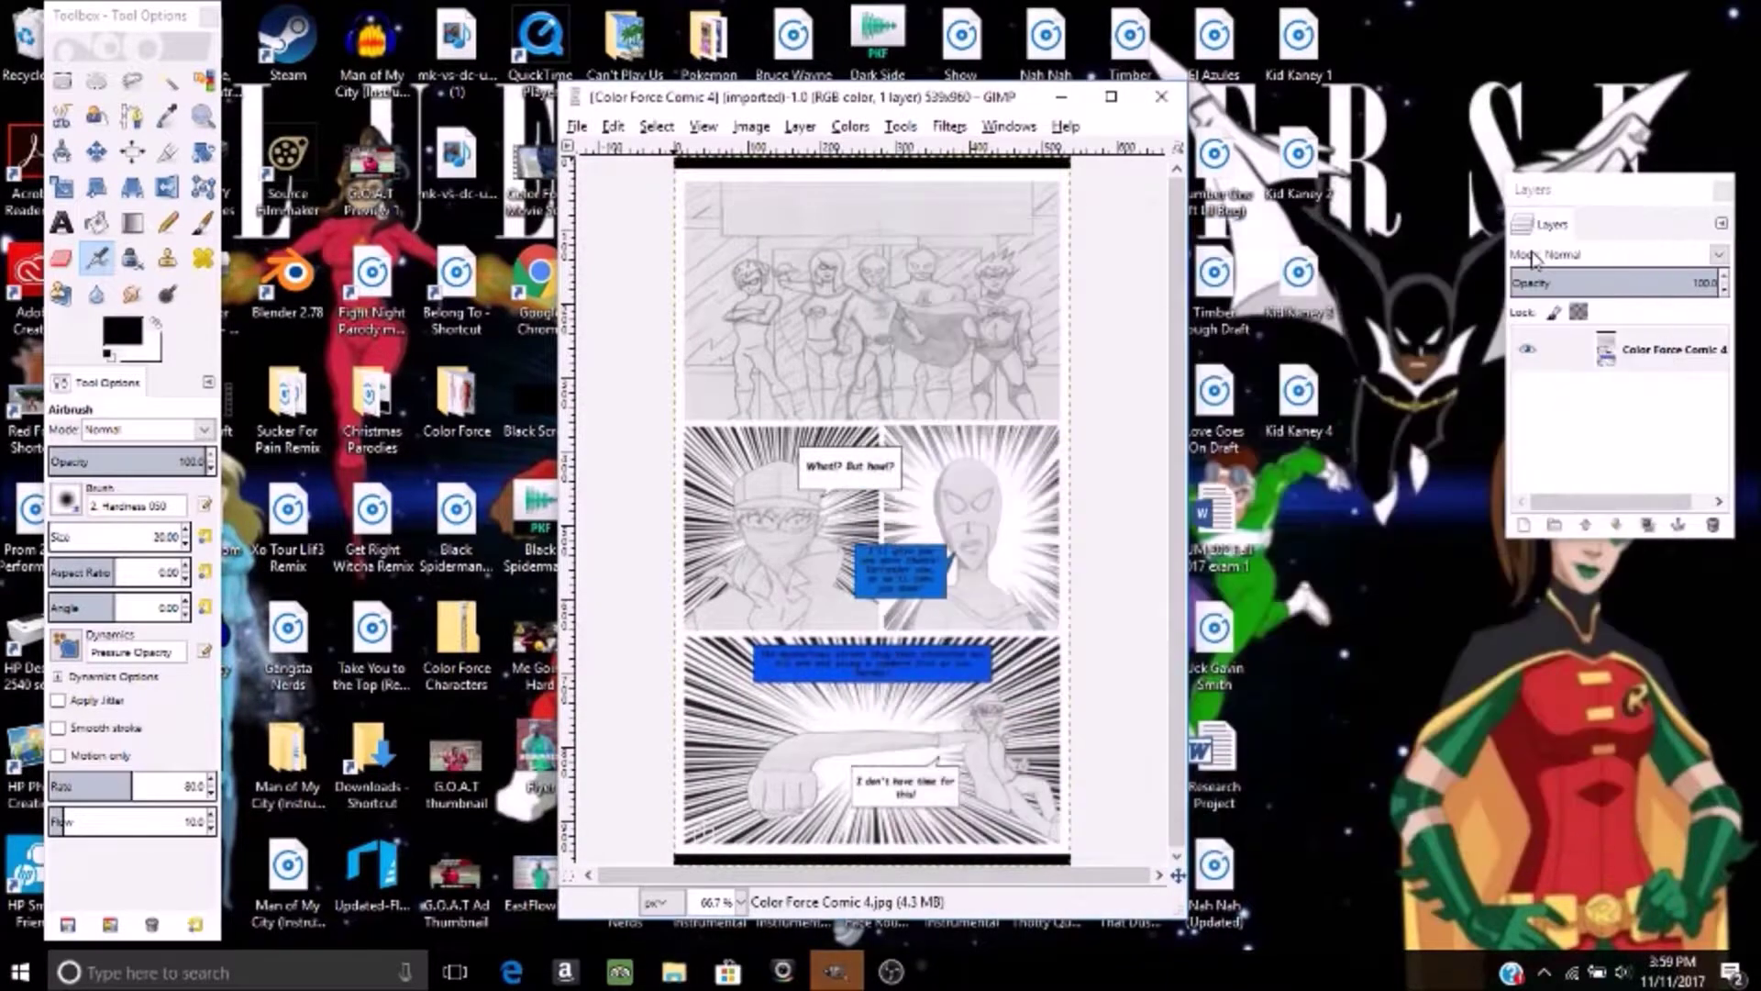
- Maximize the comic's image window and move the toolbox clear of the menu bar
click(1112, 97)
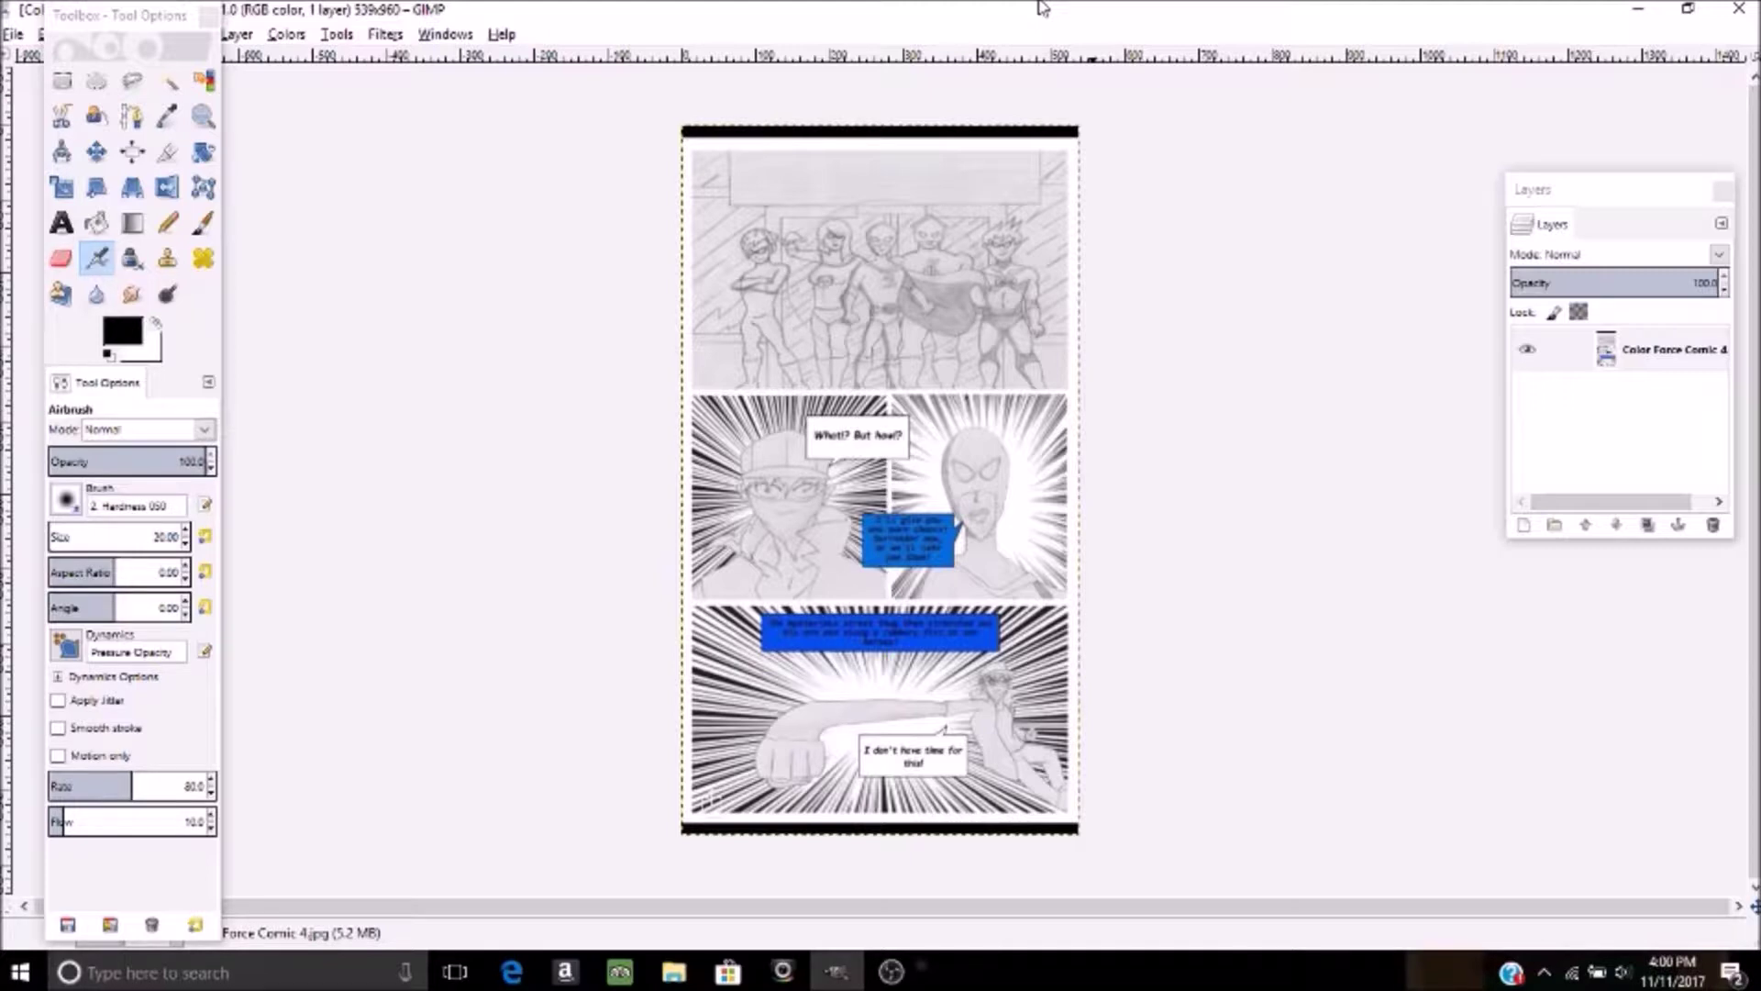
drag(119, 16, 161, 133)
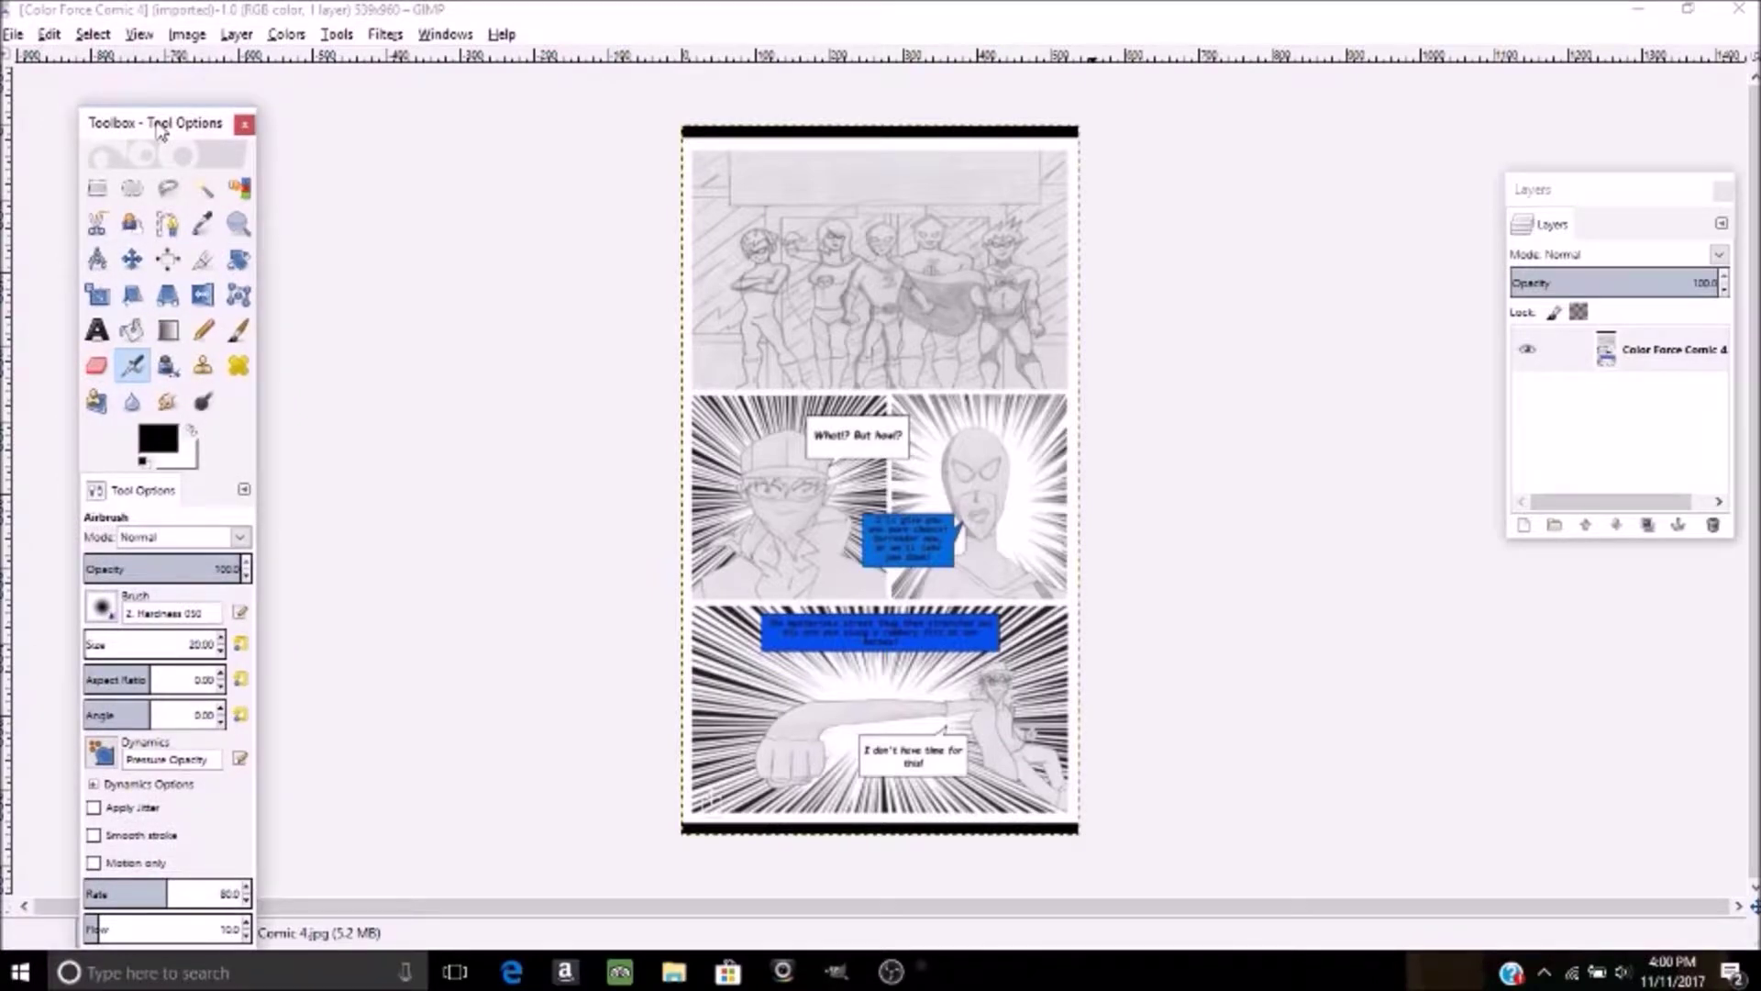
- Zoom the comic to 400% and bring the masked character in the middle row into view
click(144, 41)
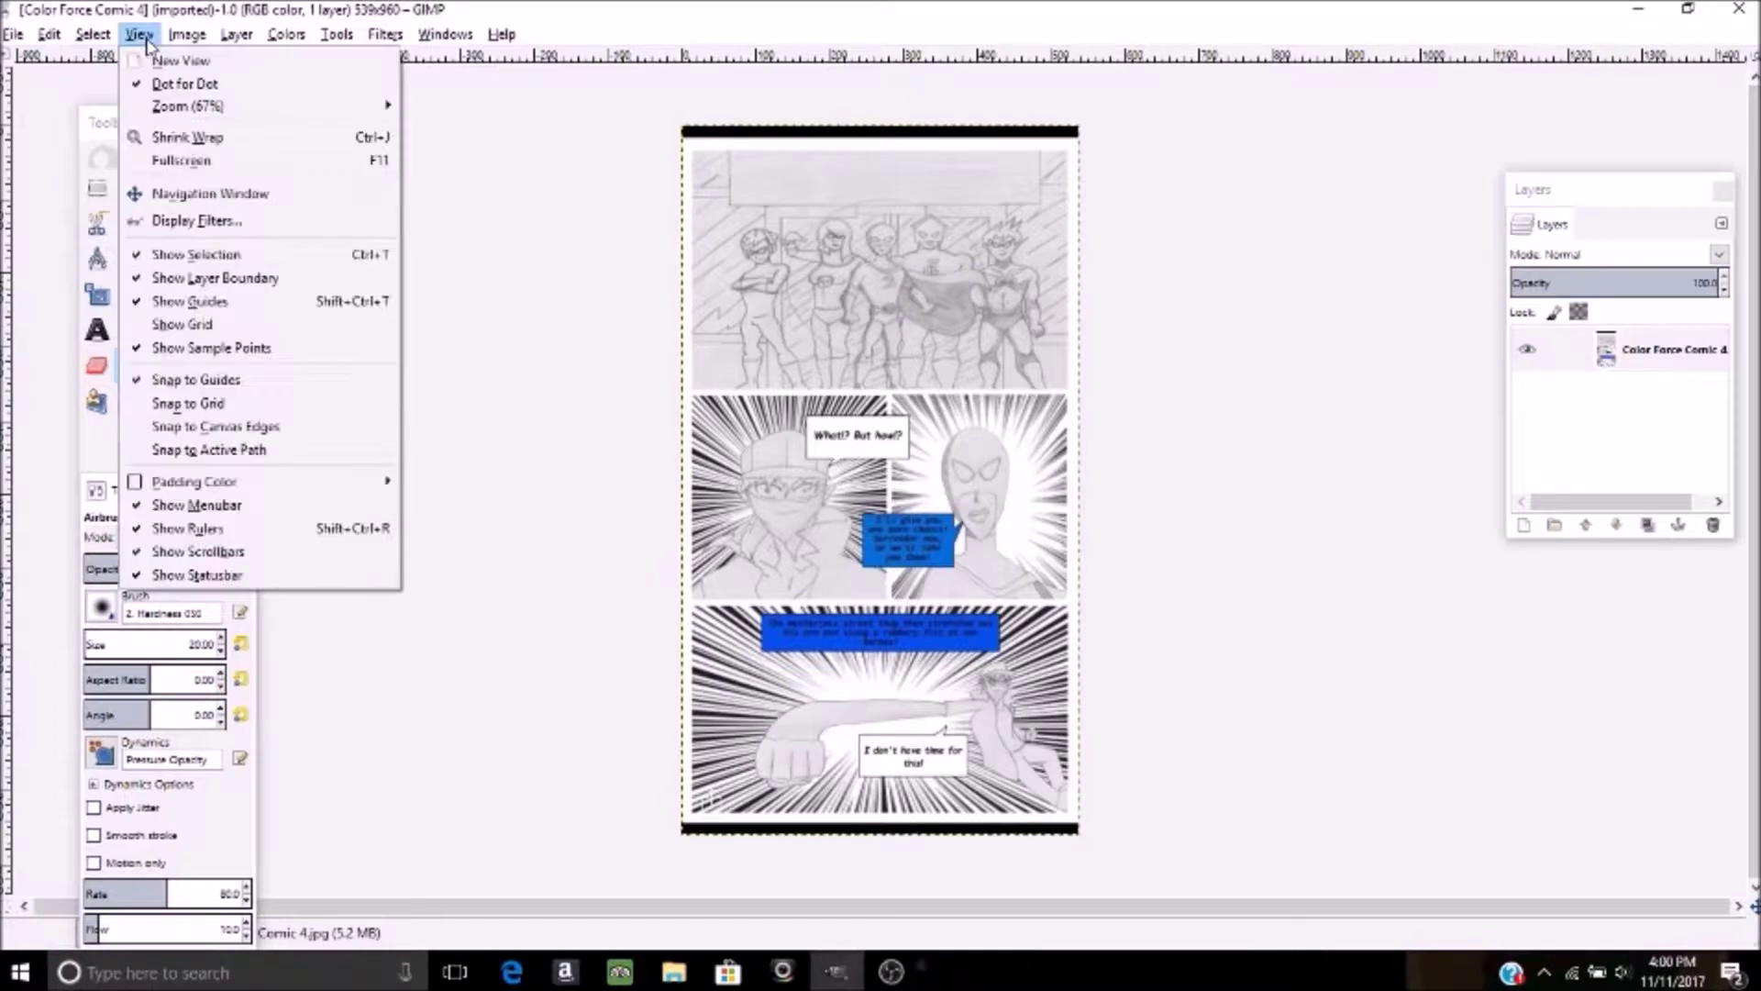
mouse_move(177, 108)
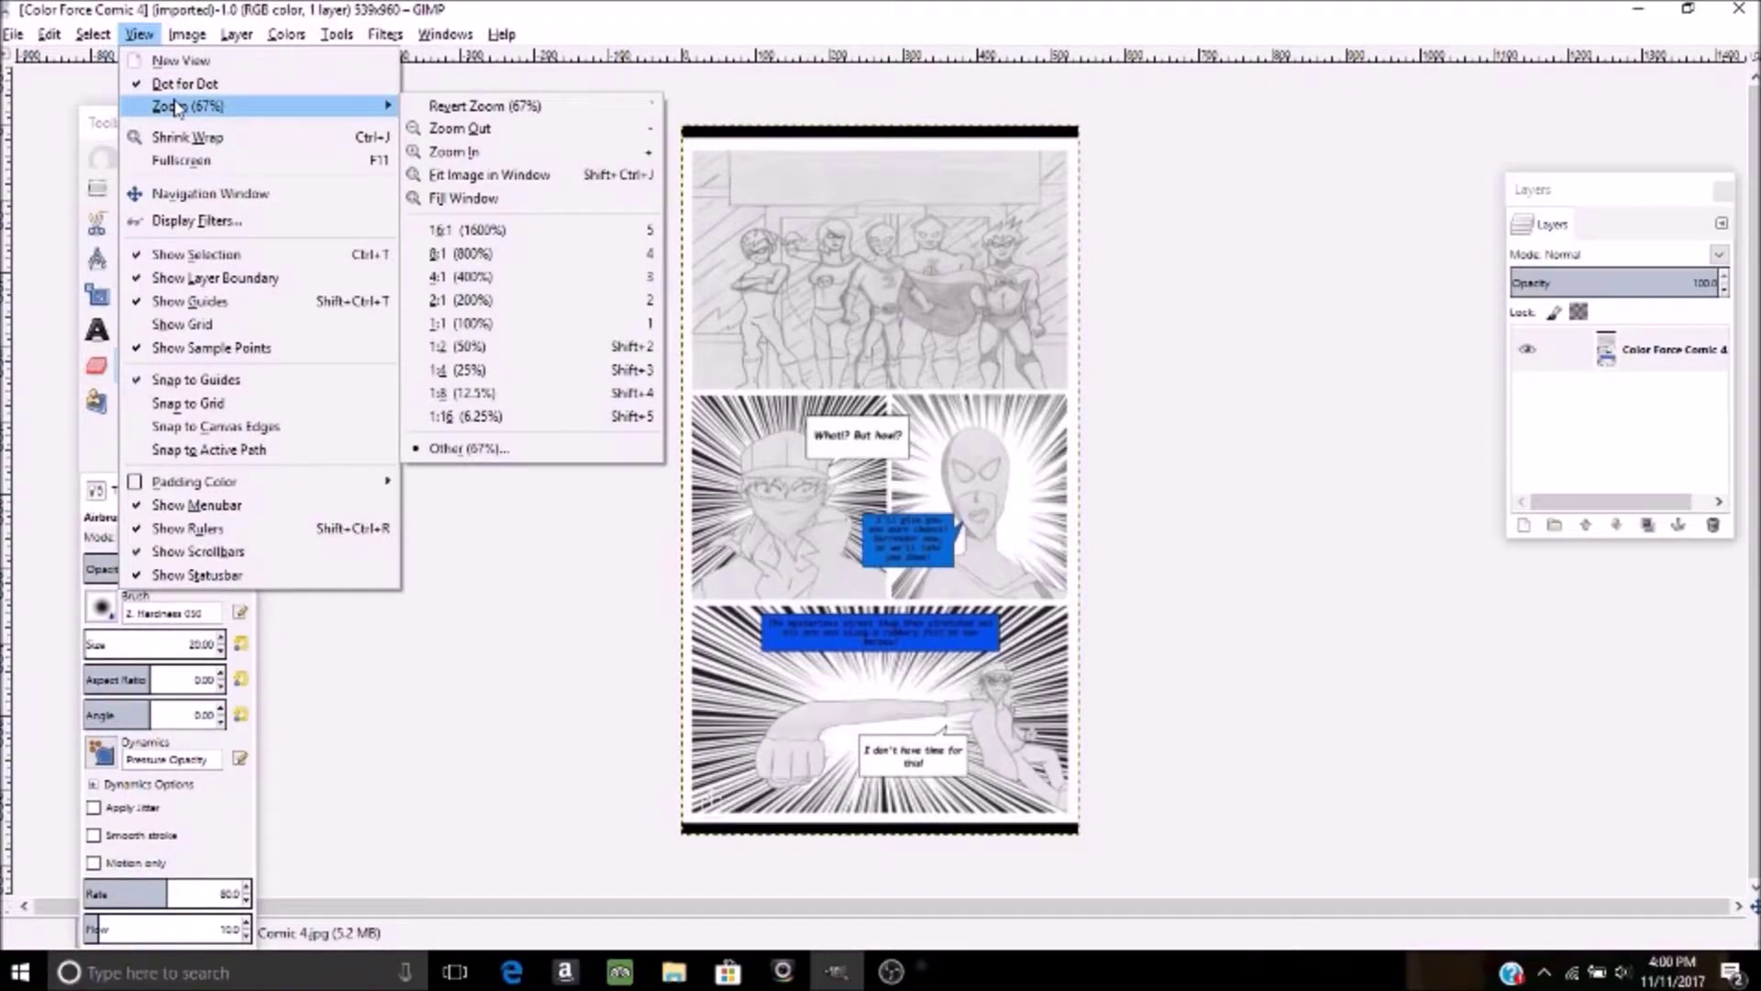
click(420, 8)
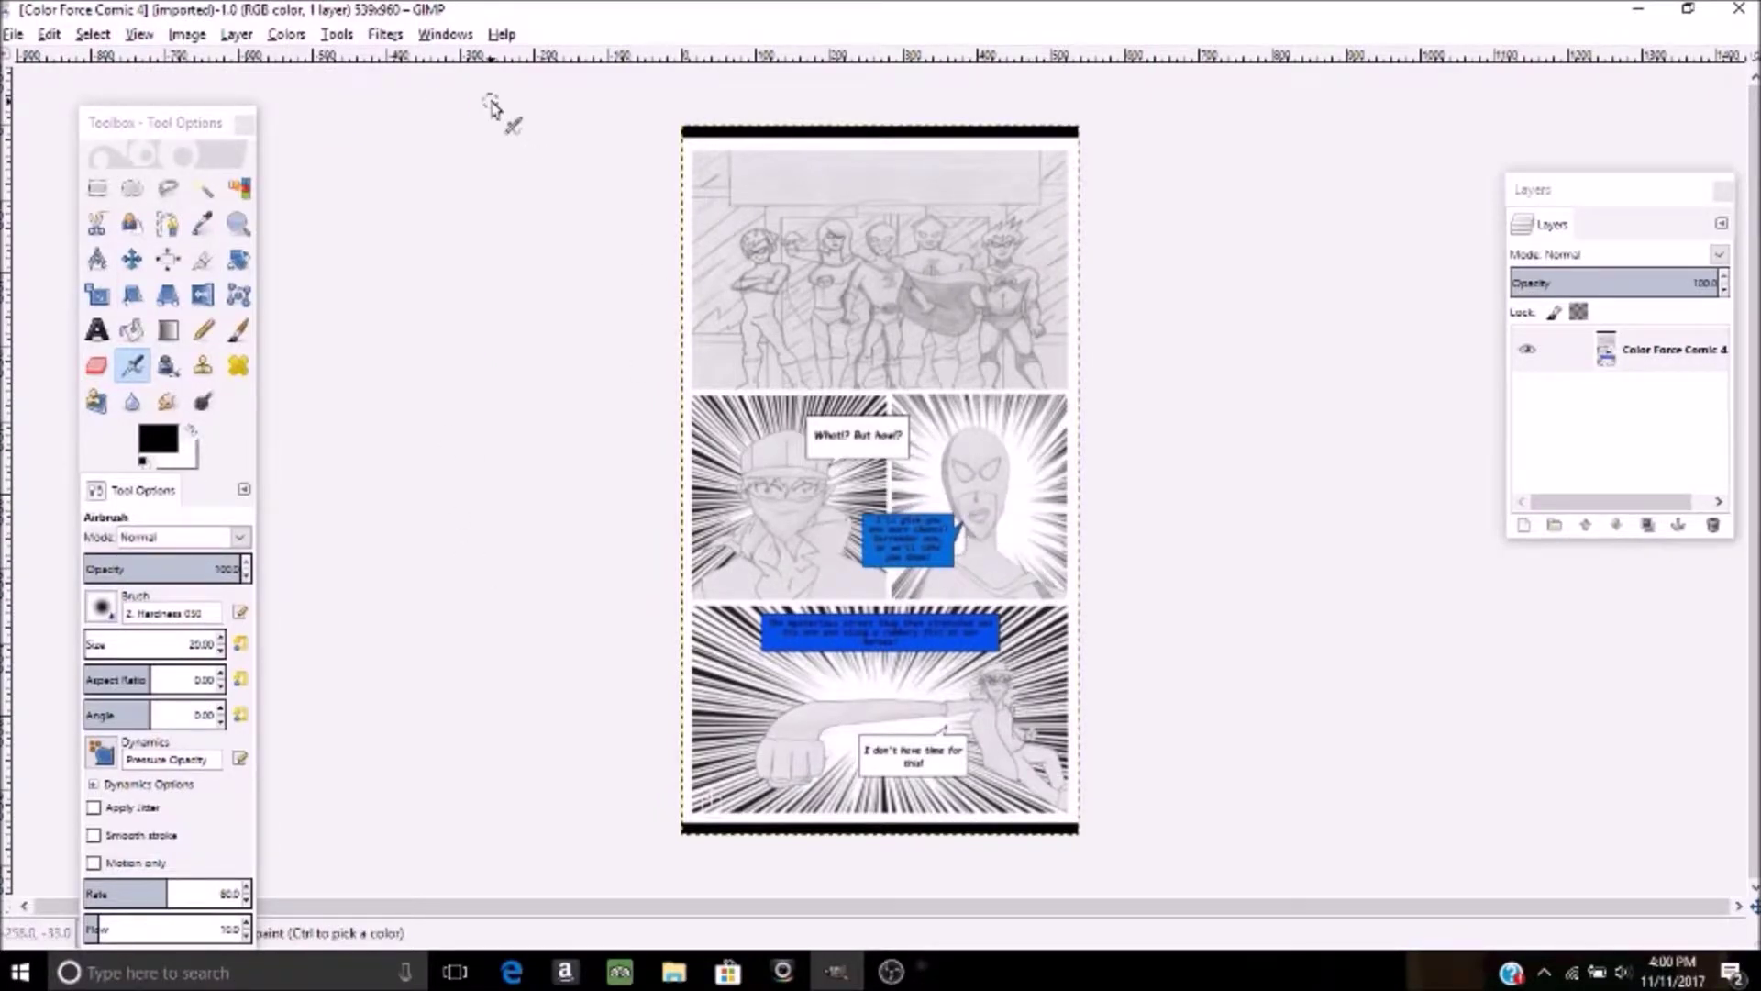
click(139, 34)
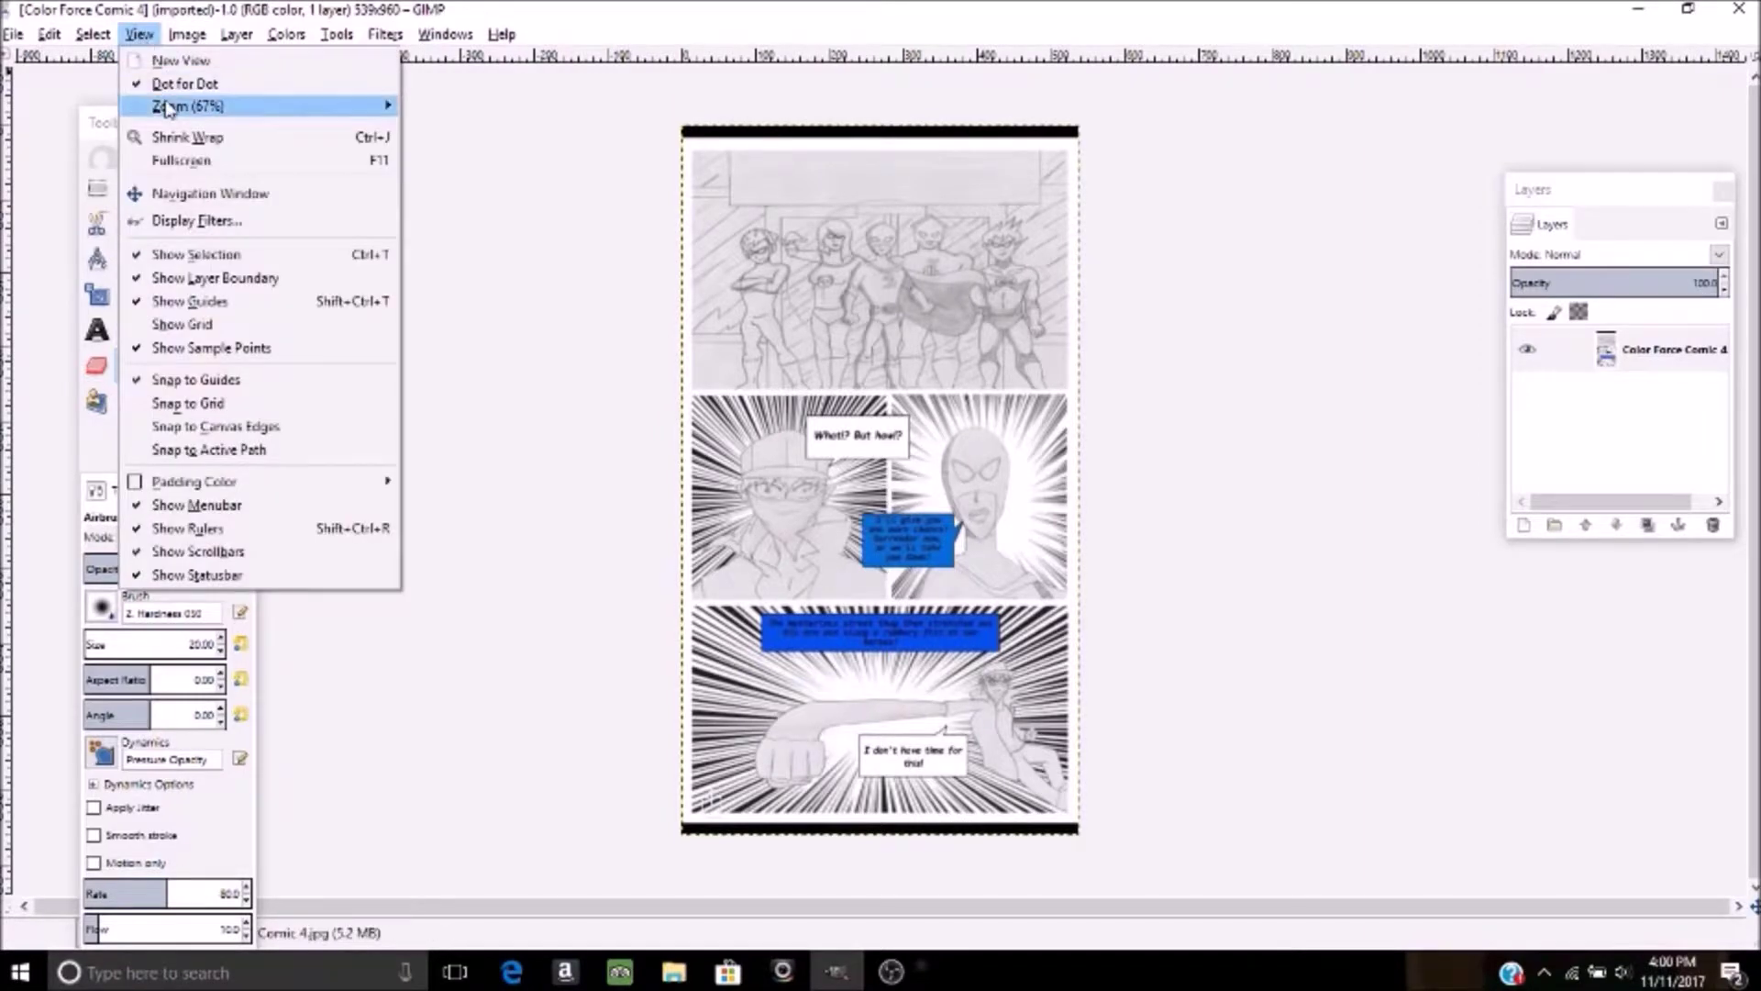
mouse_move(166, 107)
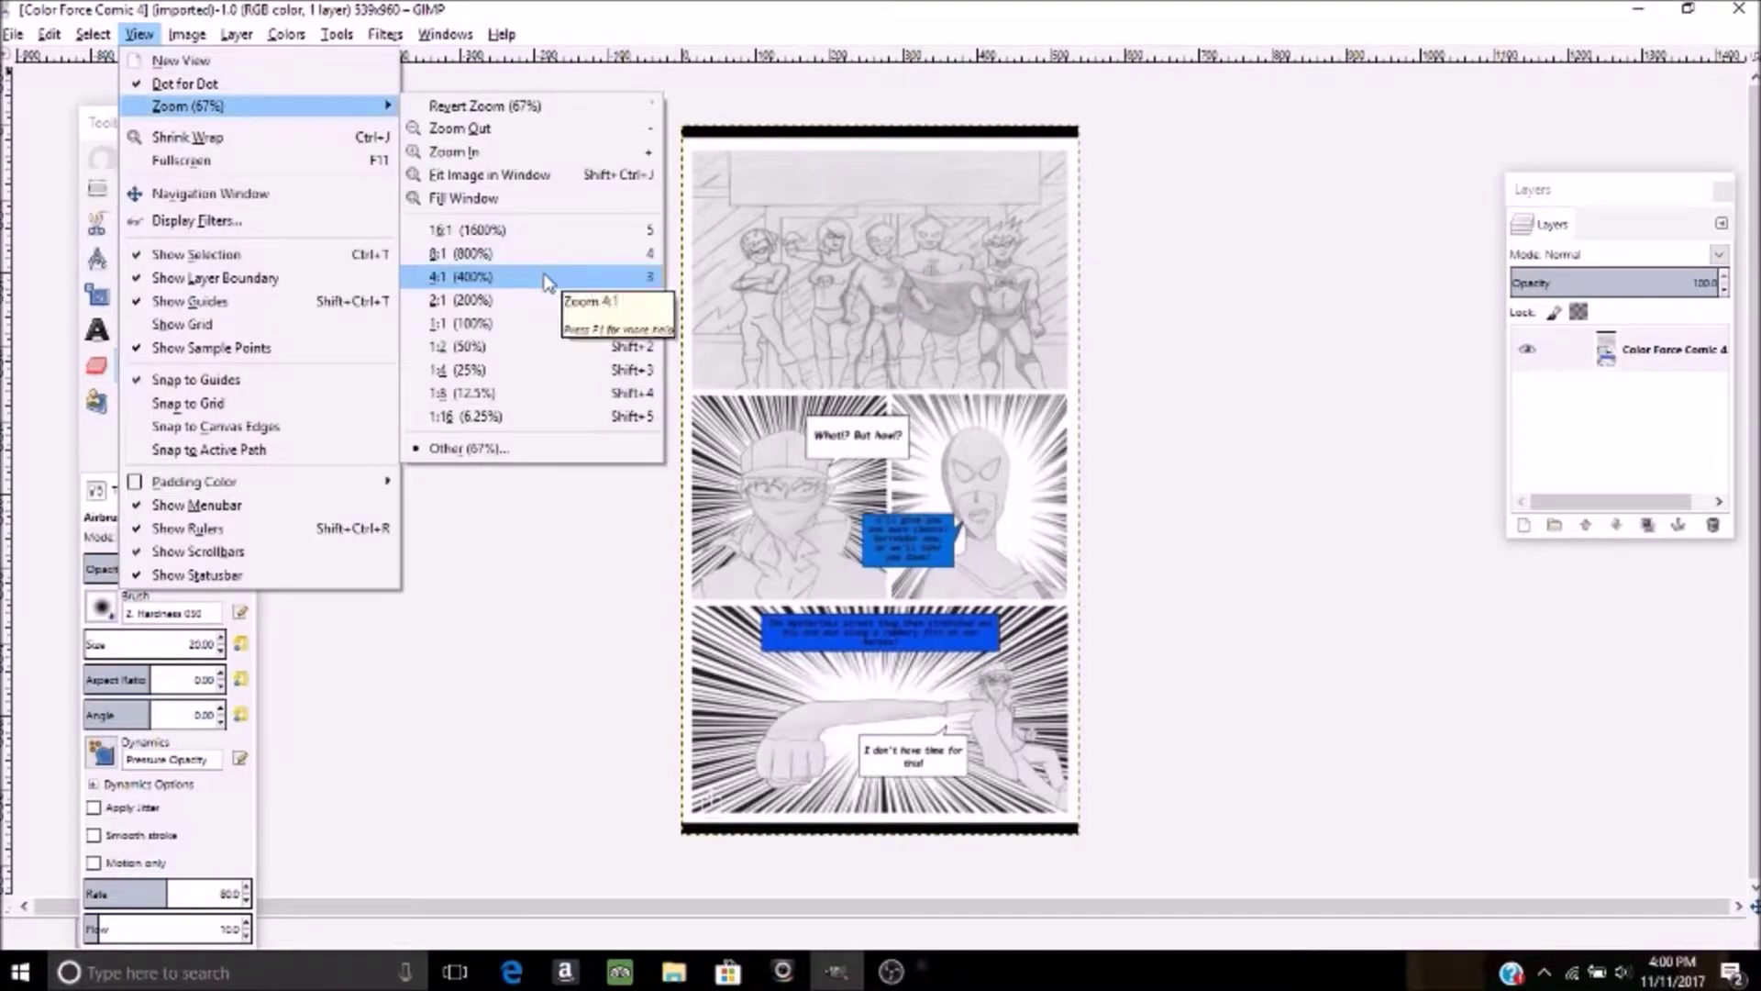
click(548, 277)
click(541, 272)
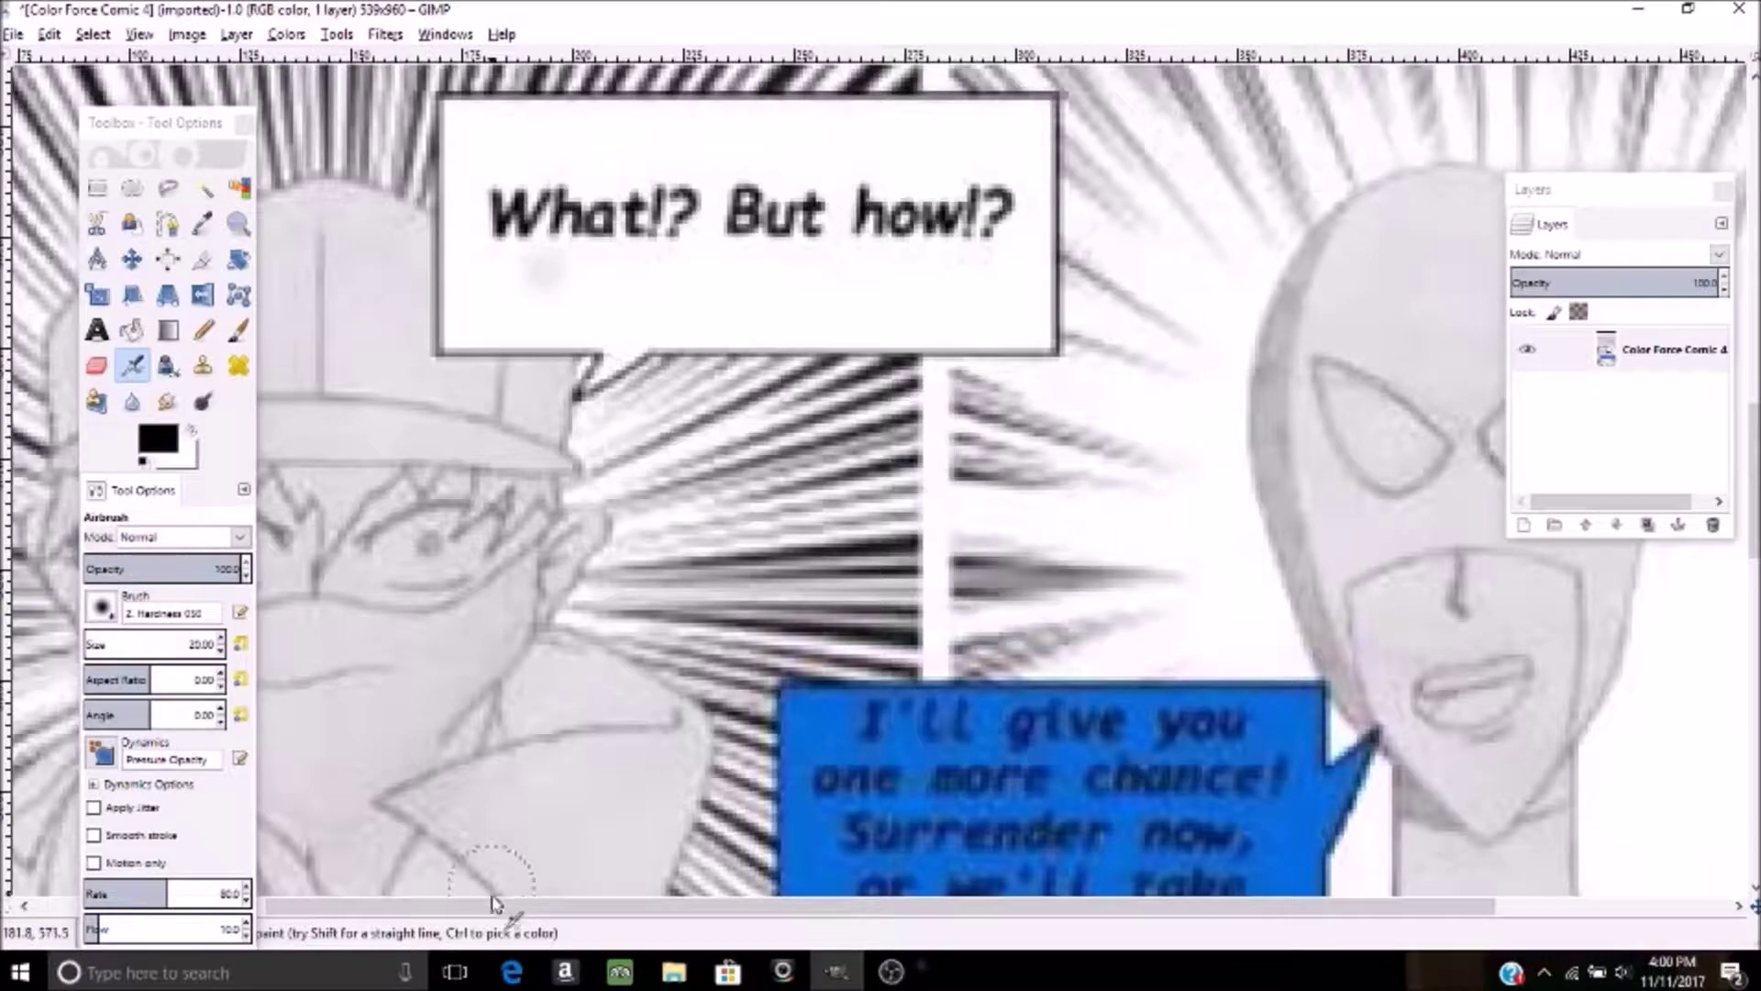
drag(496, 909, 770, 951)
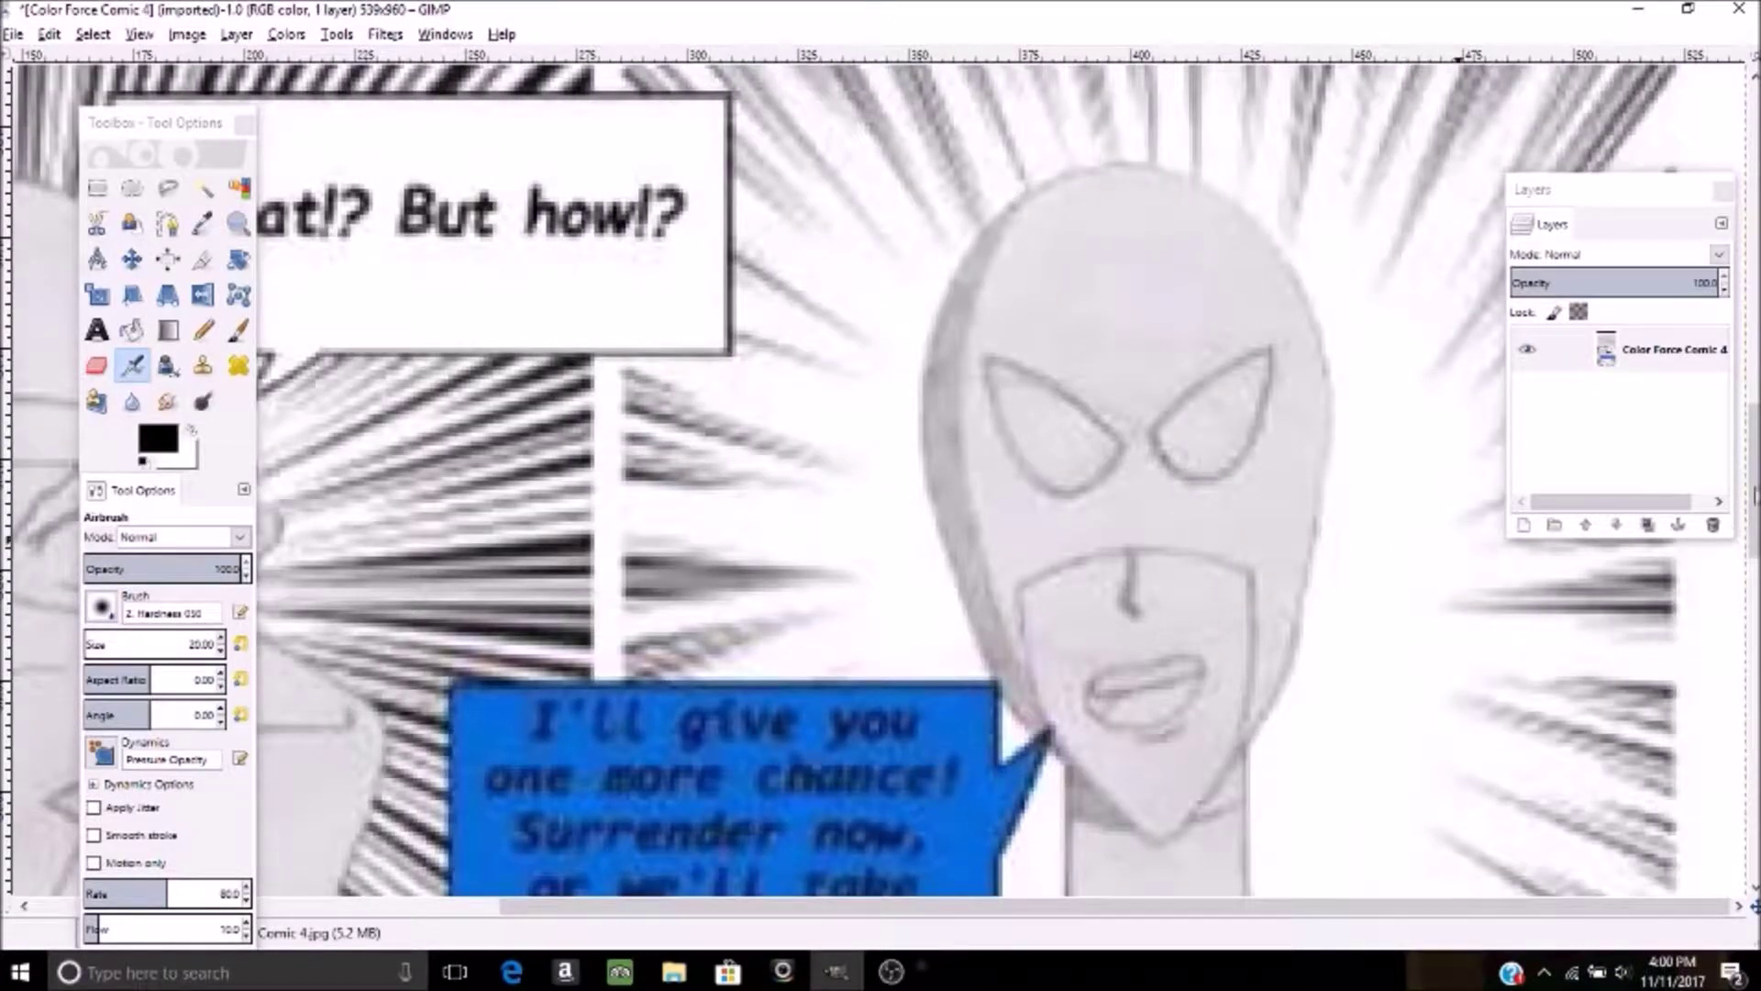
drag(1756, 423, 1756, 439)
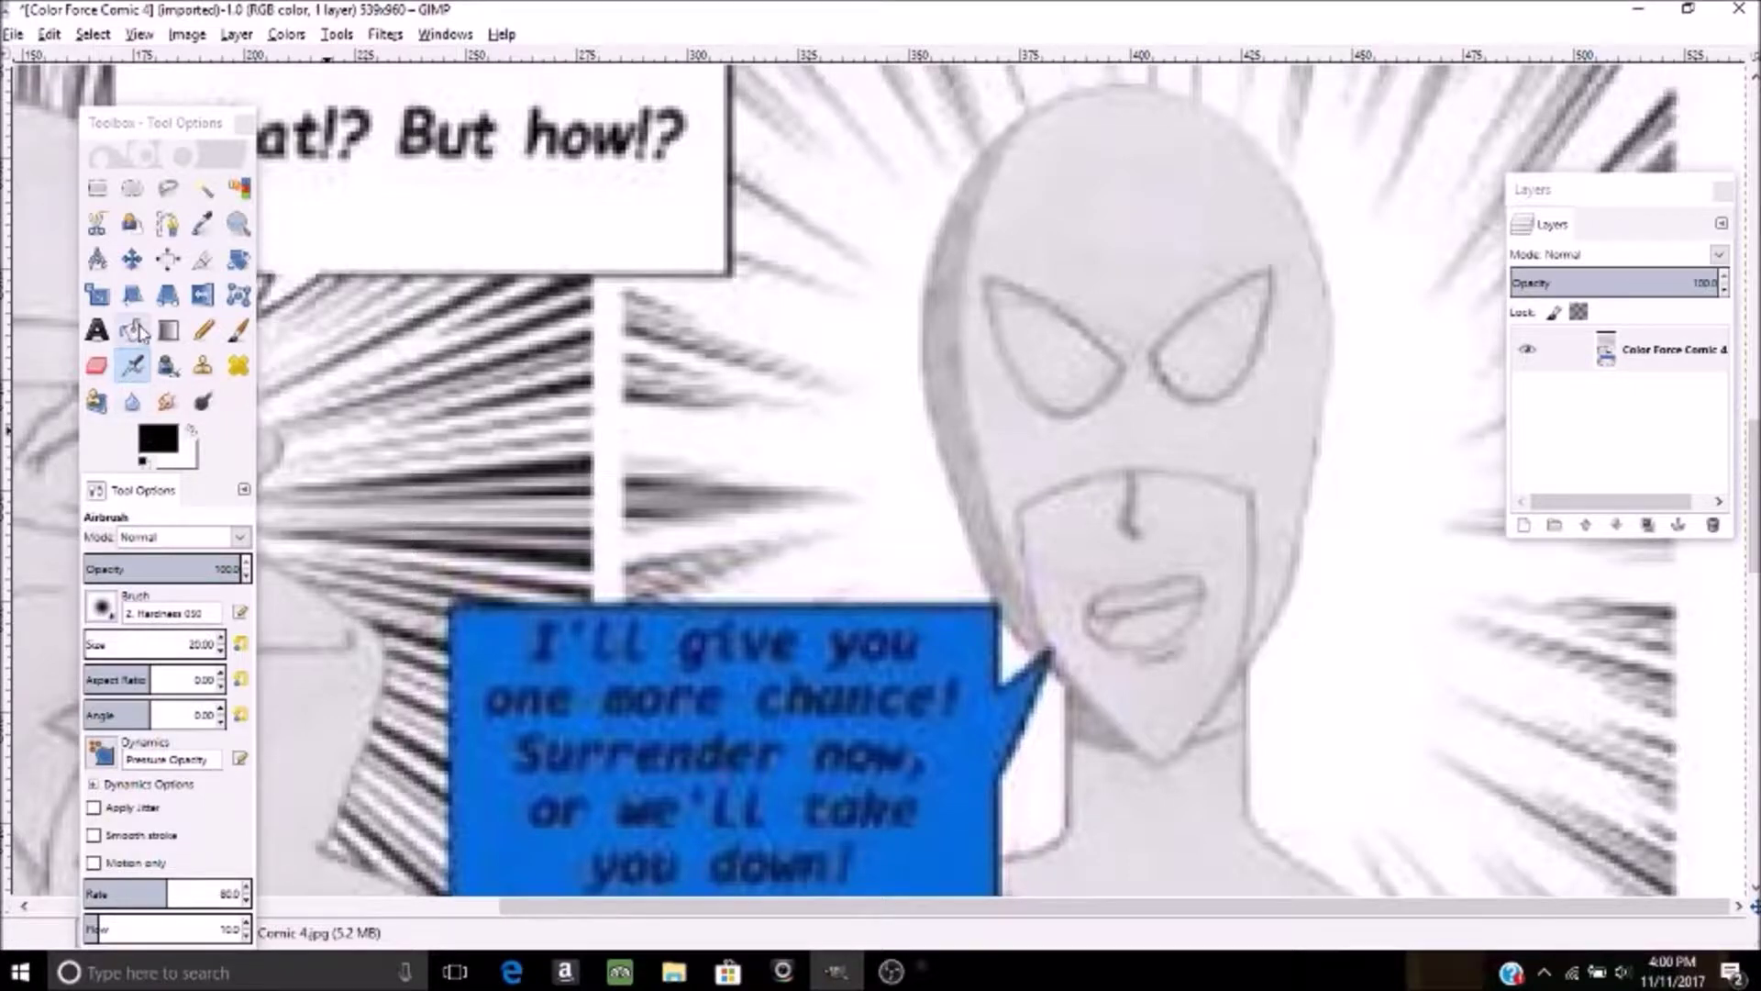
- Activate the Bucket Fill tool and set the foreground color to the blue from the color history
click(134, 330)
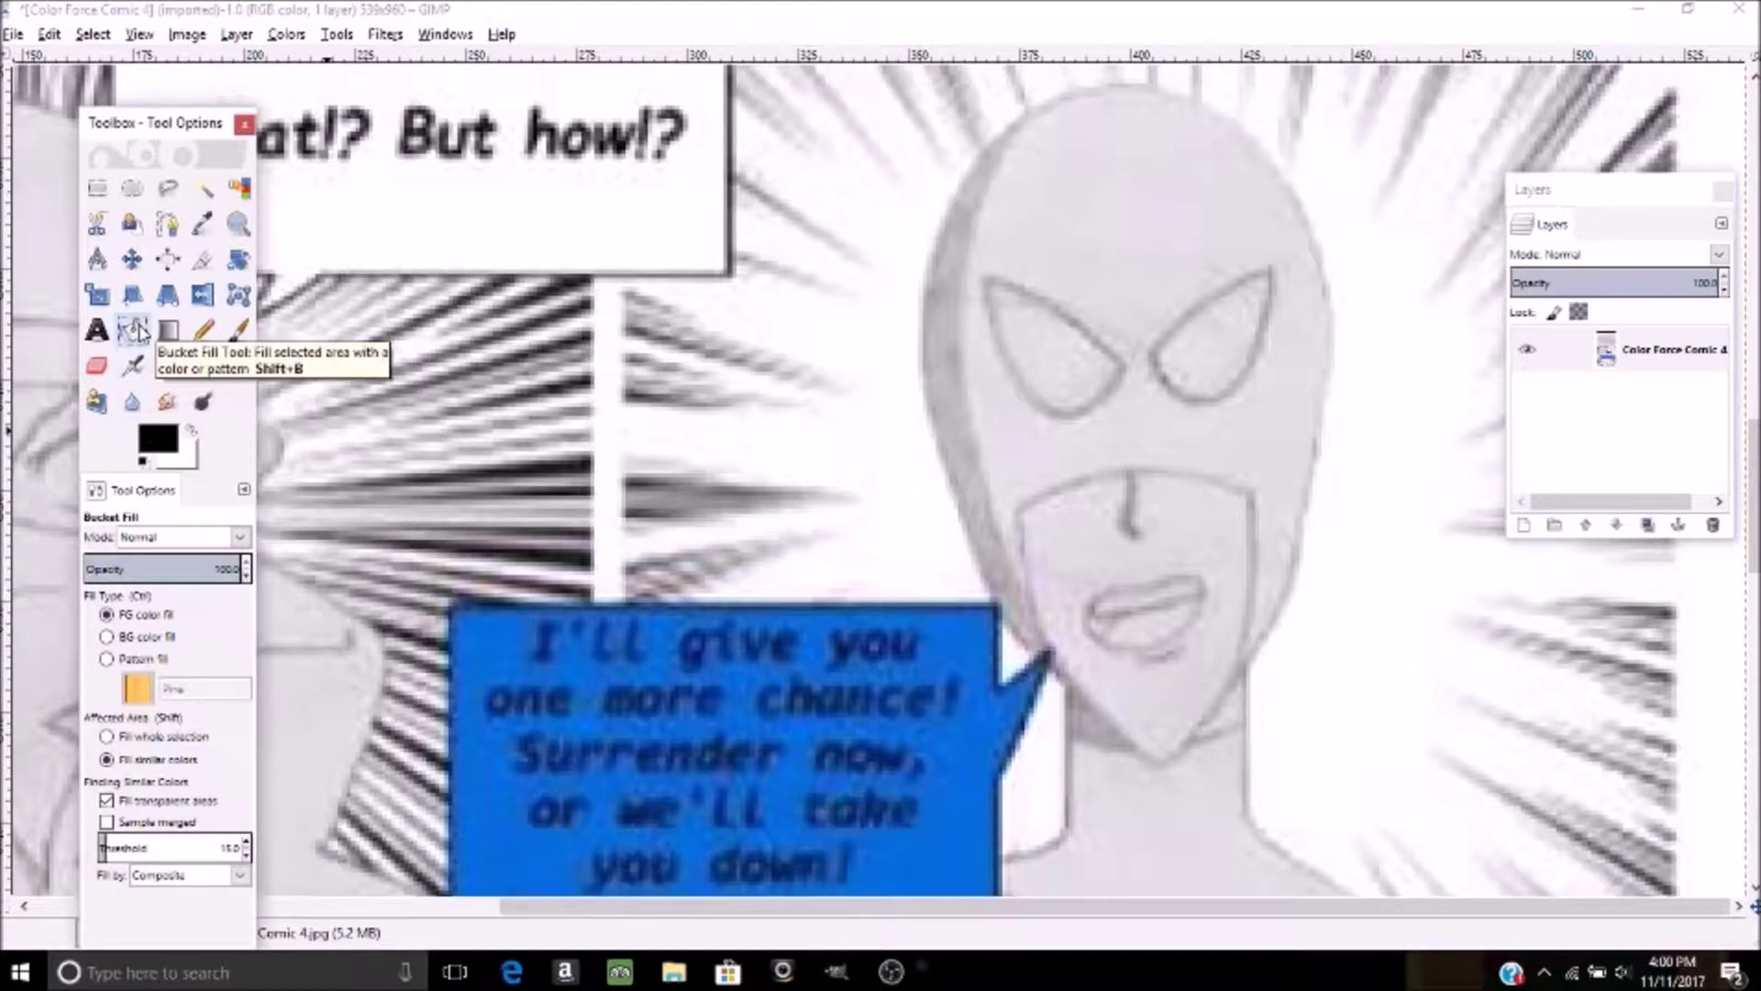
click(165, 447)
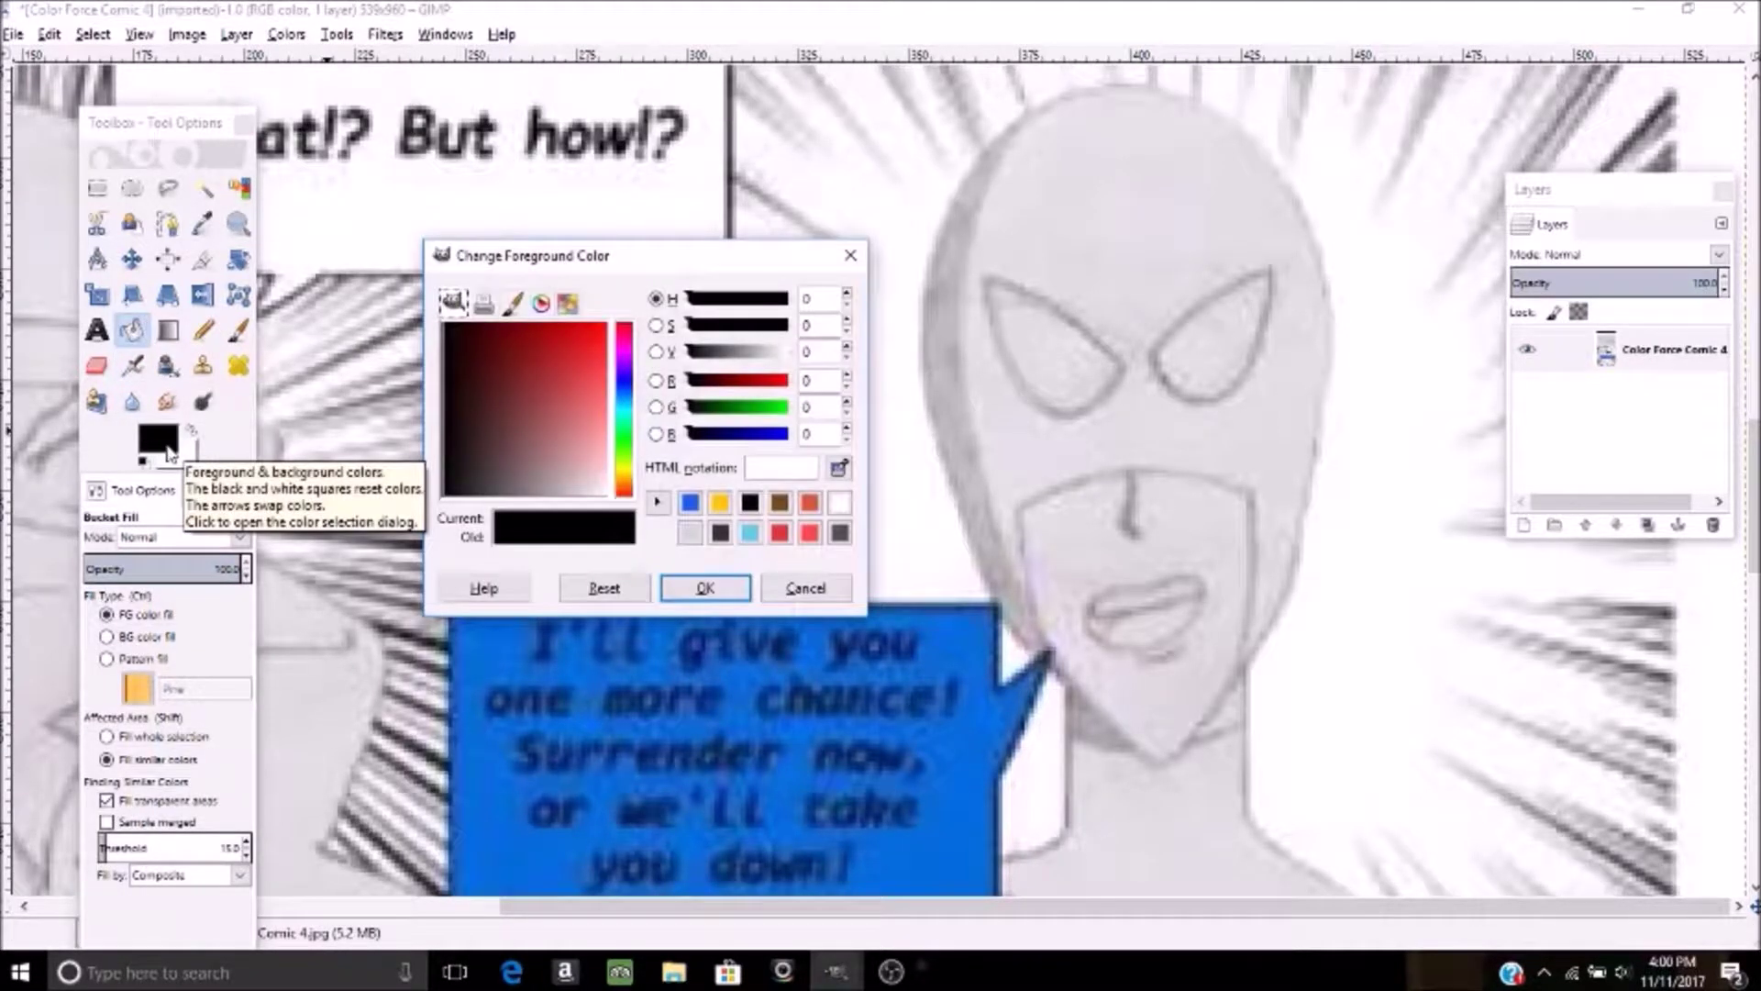
click(690, 502)
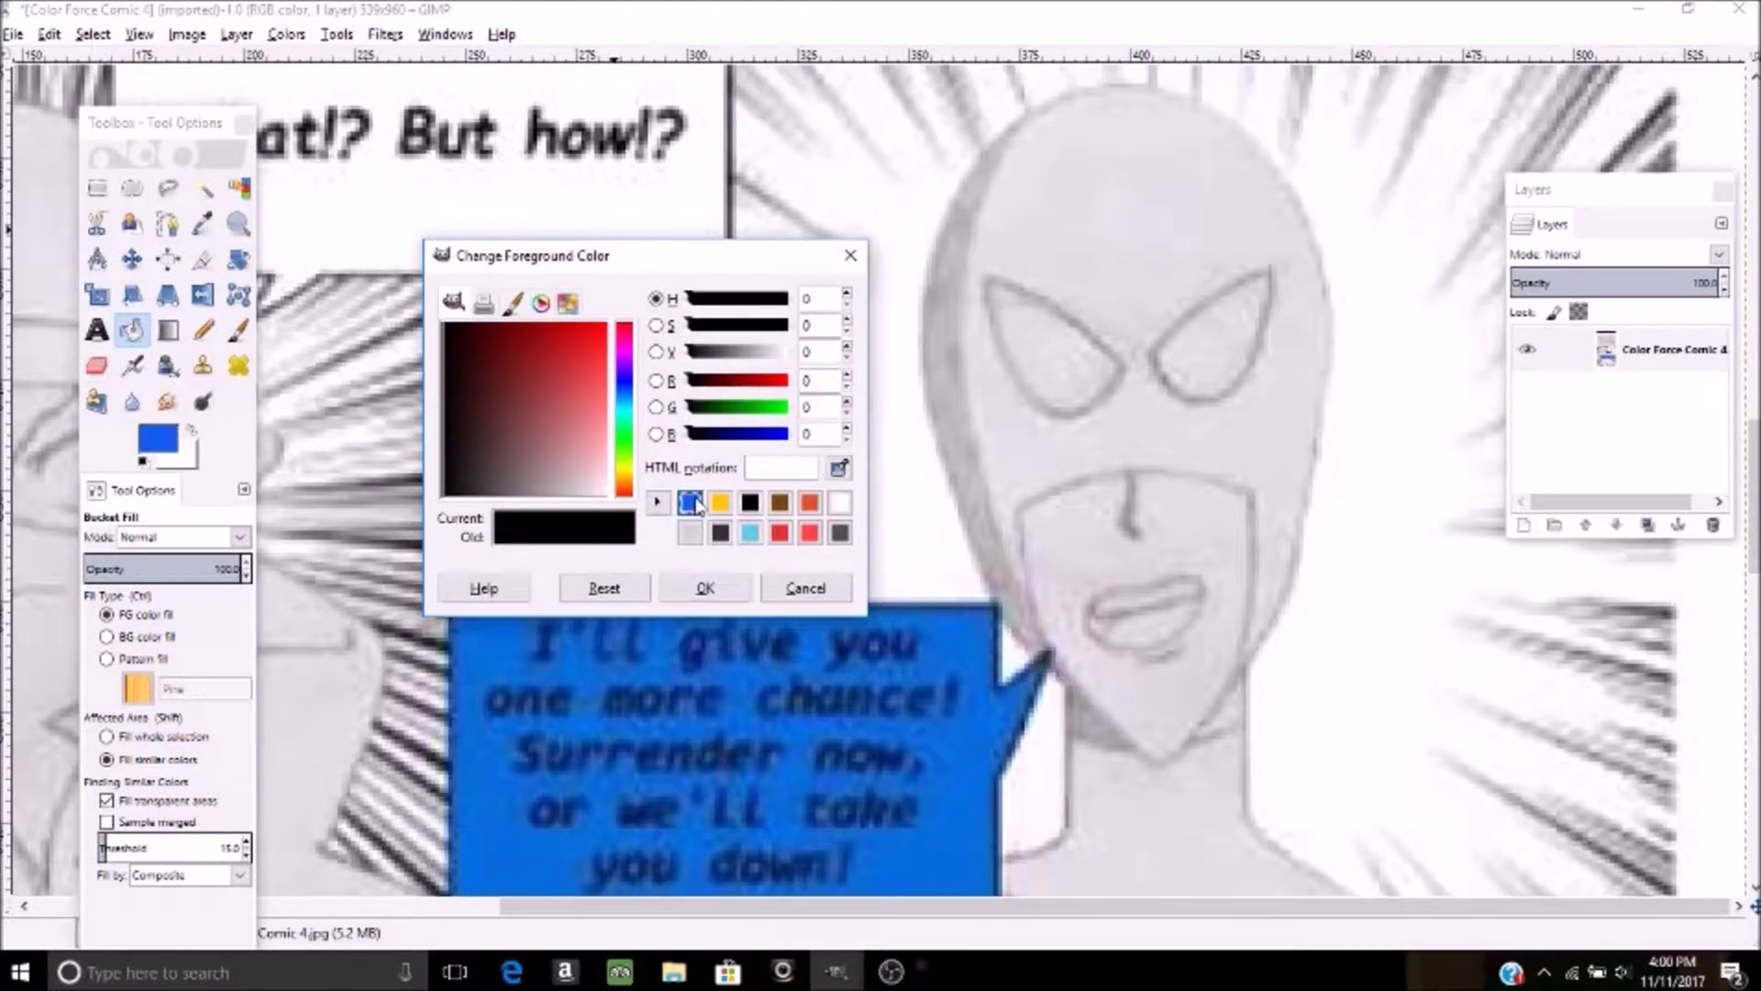
click(704, 589)
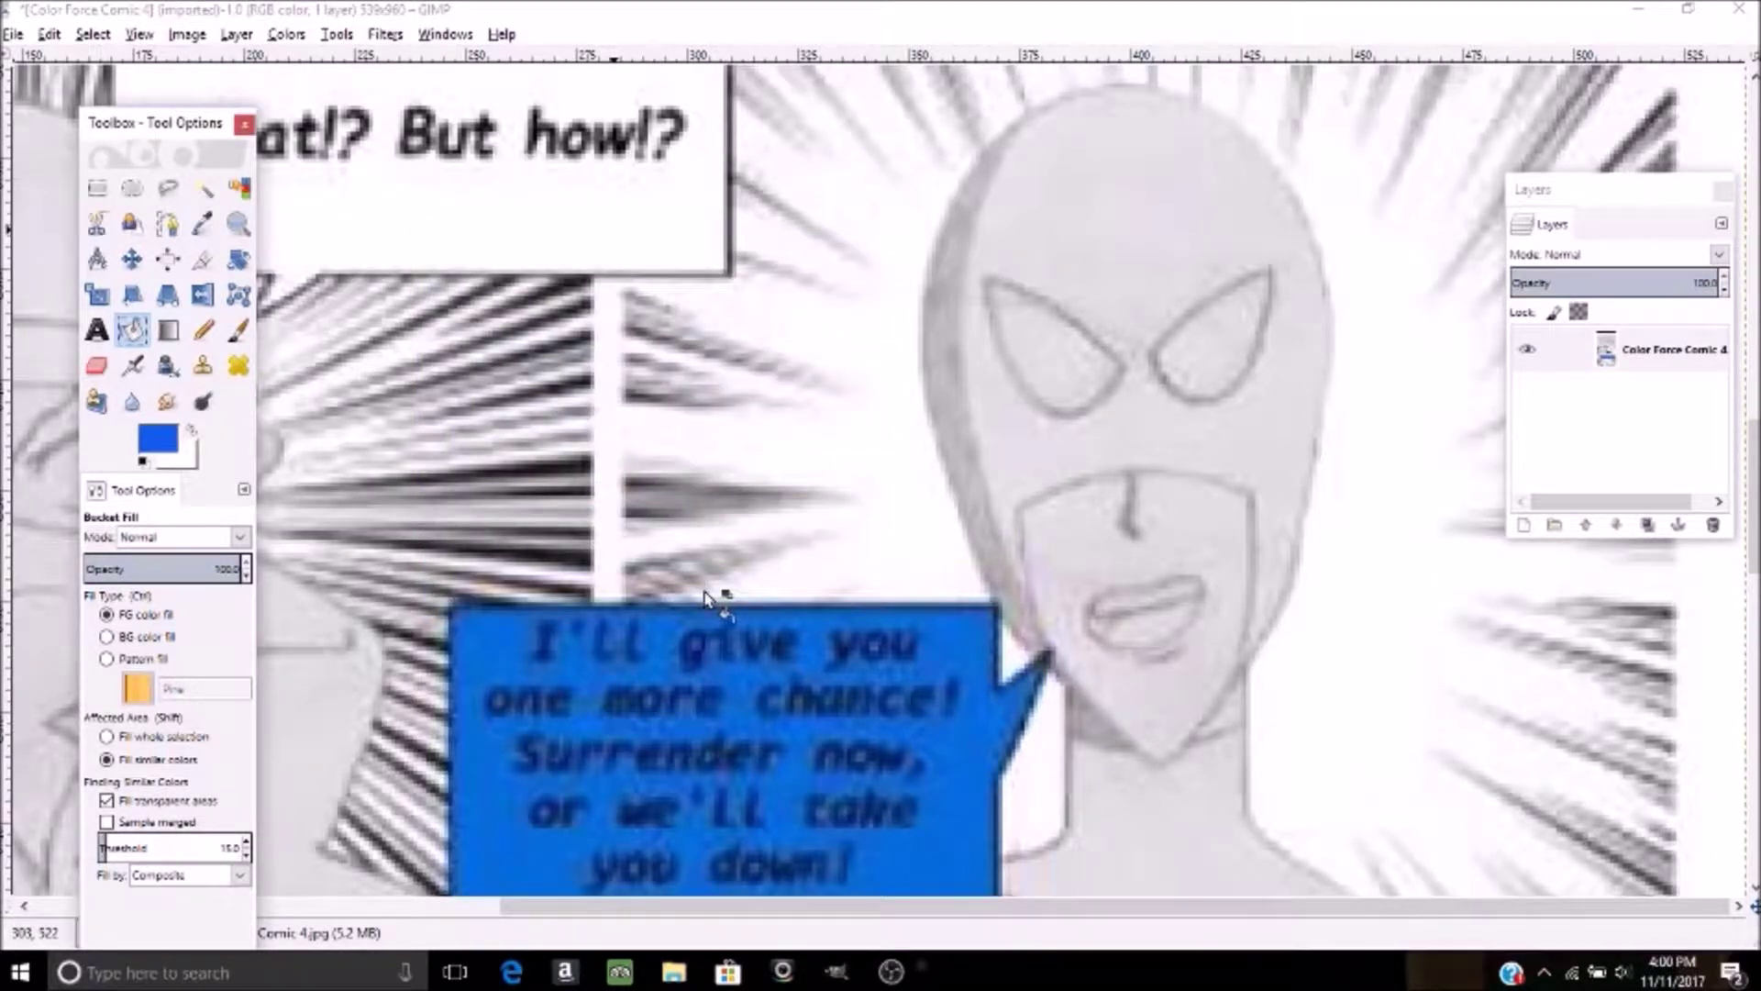
- Try filling the masked character's mask and costume with blue directly on the comic layer
click(1121, 223)
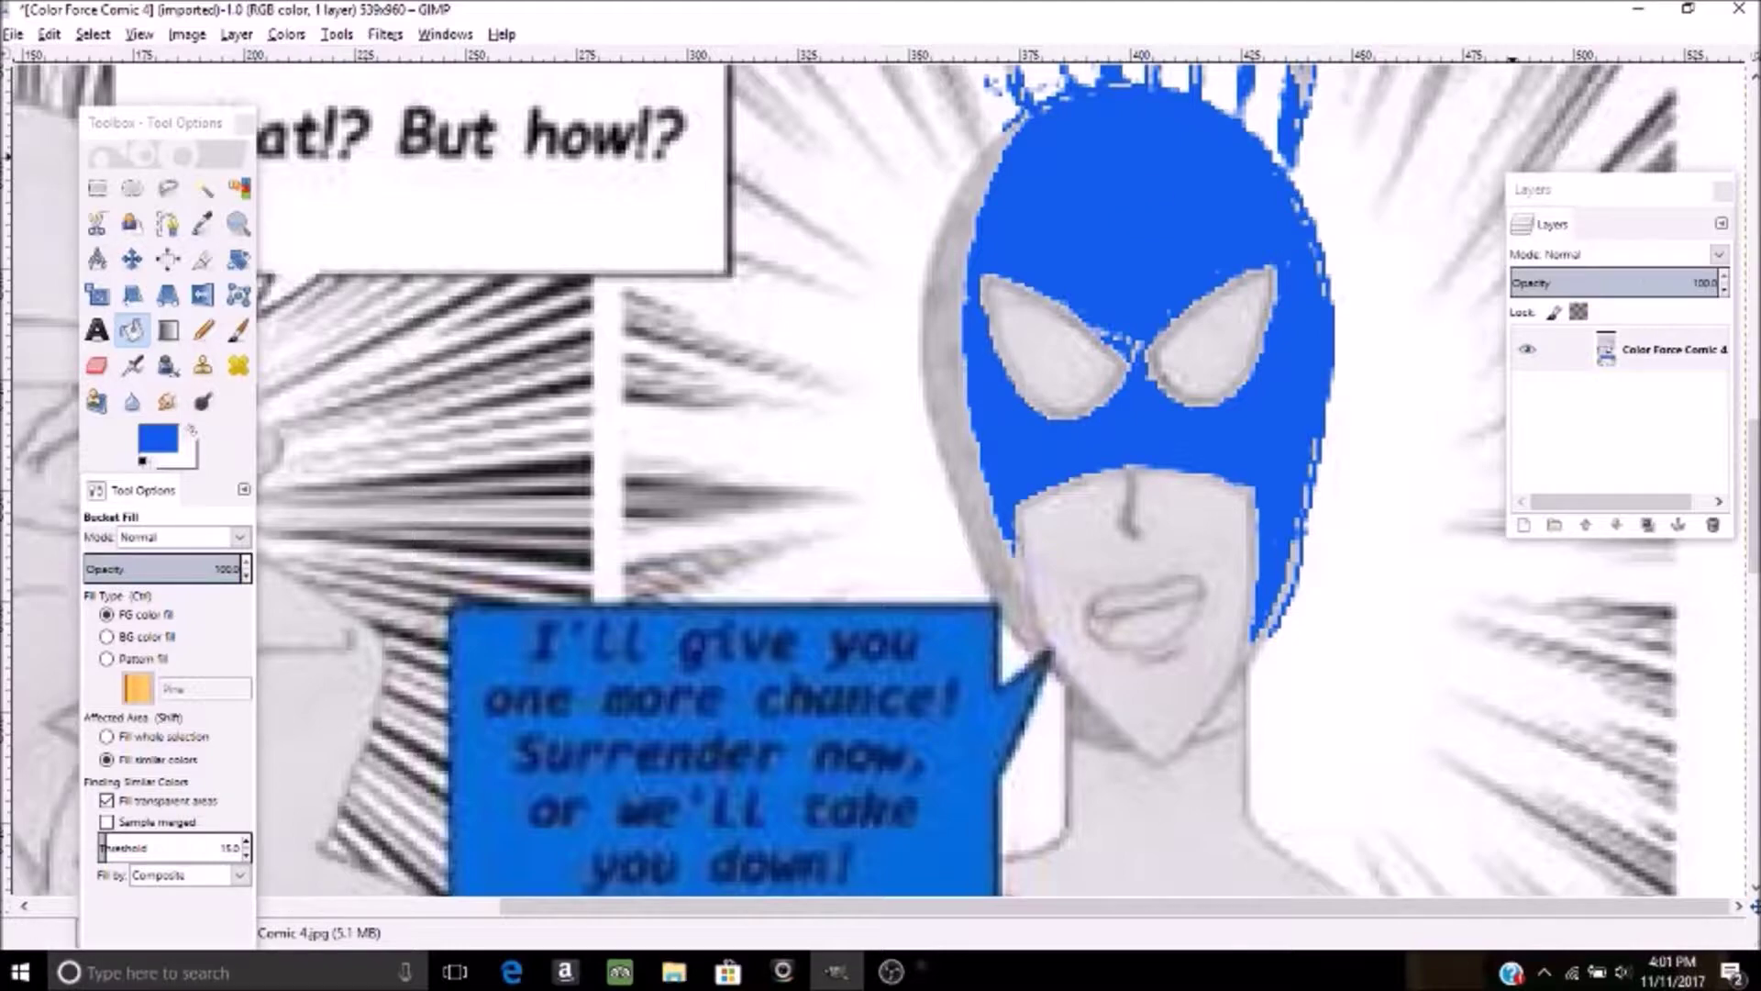
drag(1751, 543, 1748, 613)
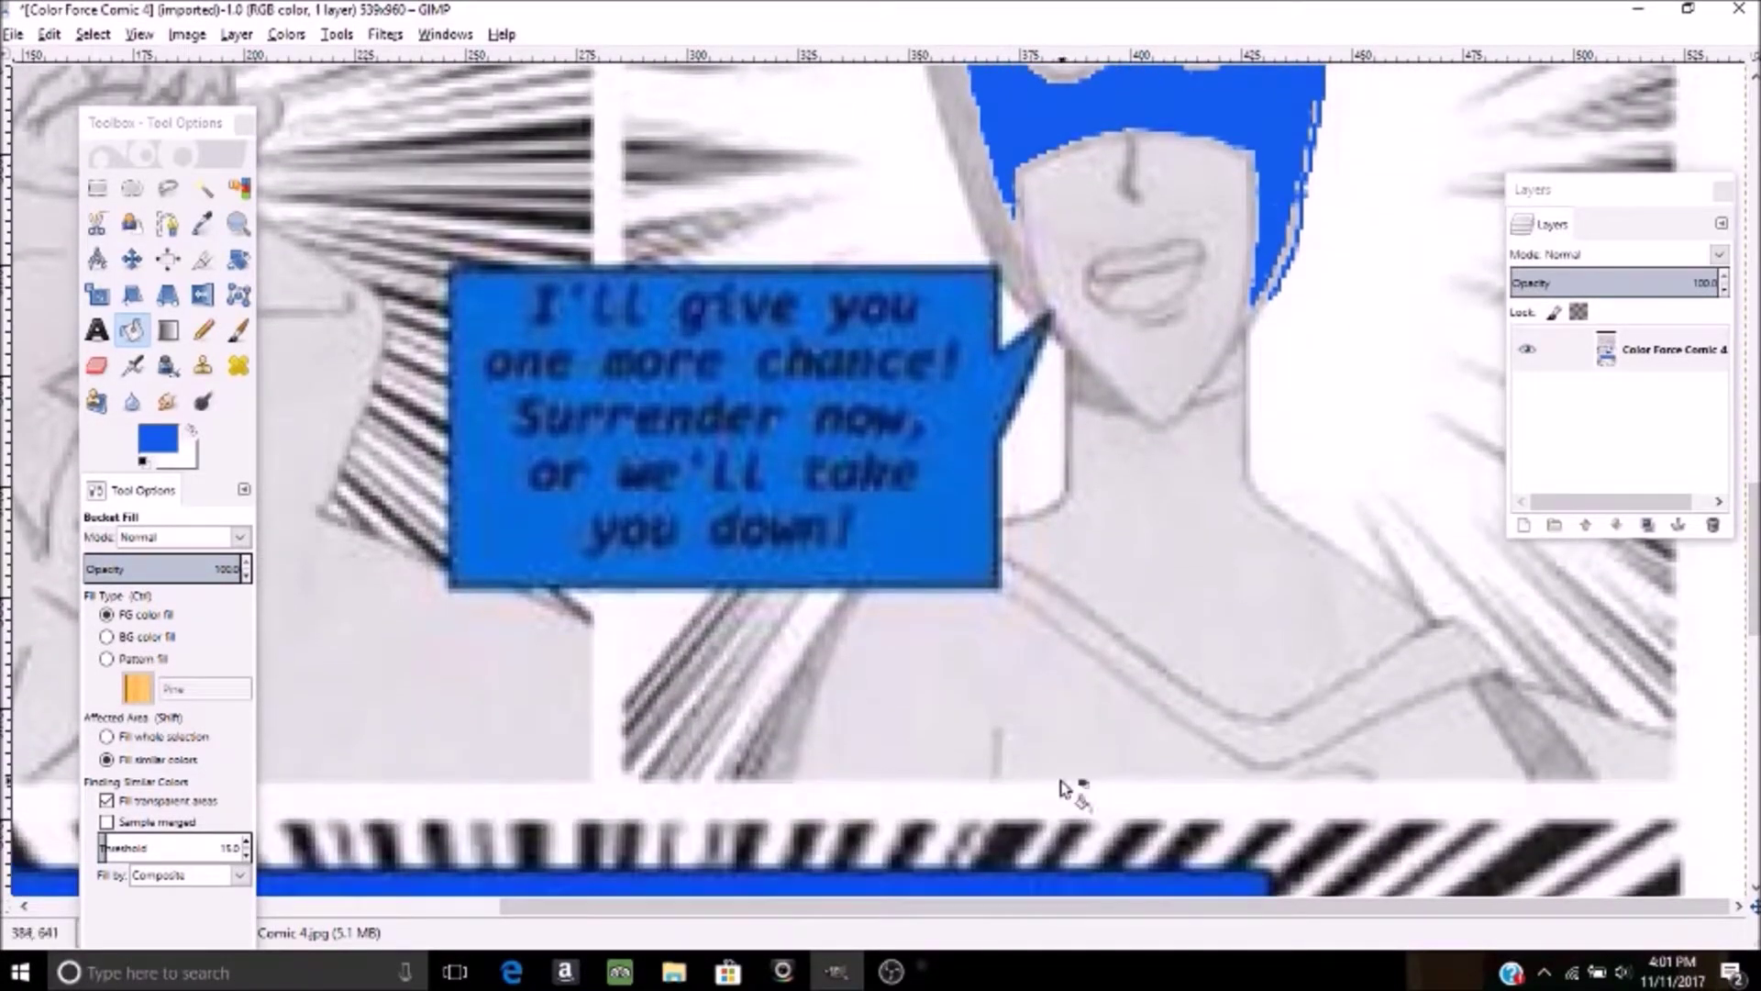
click(1061, 731)
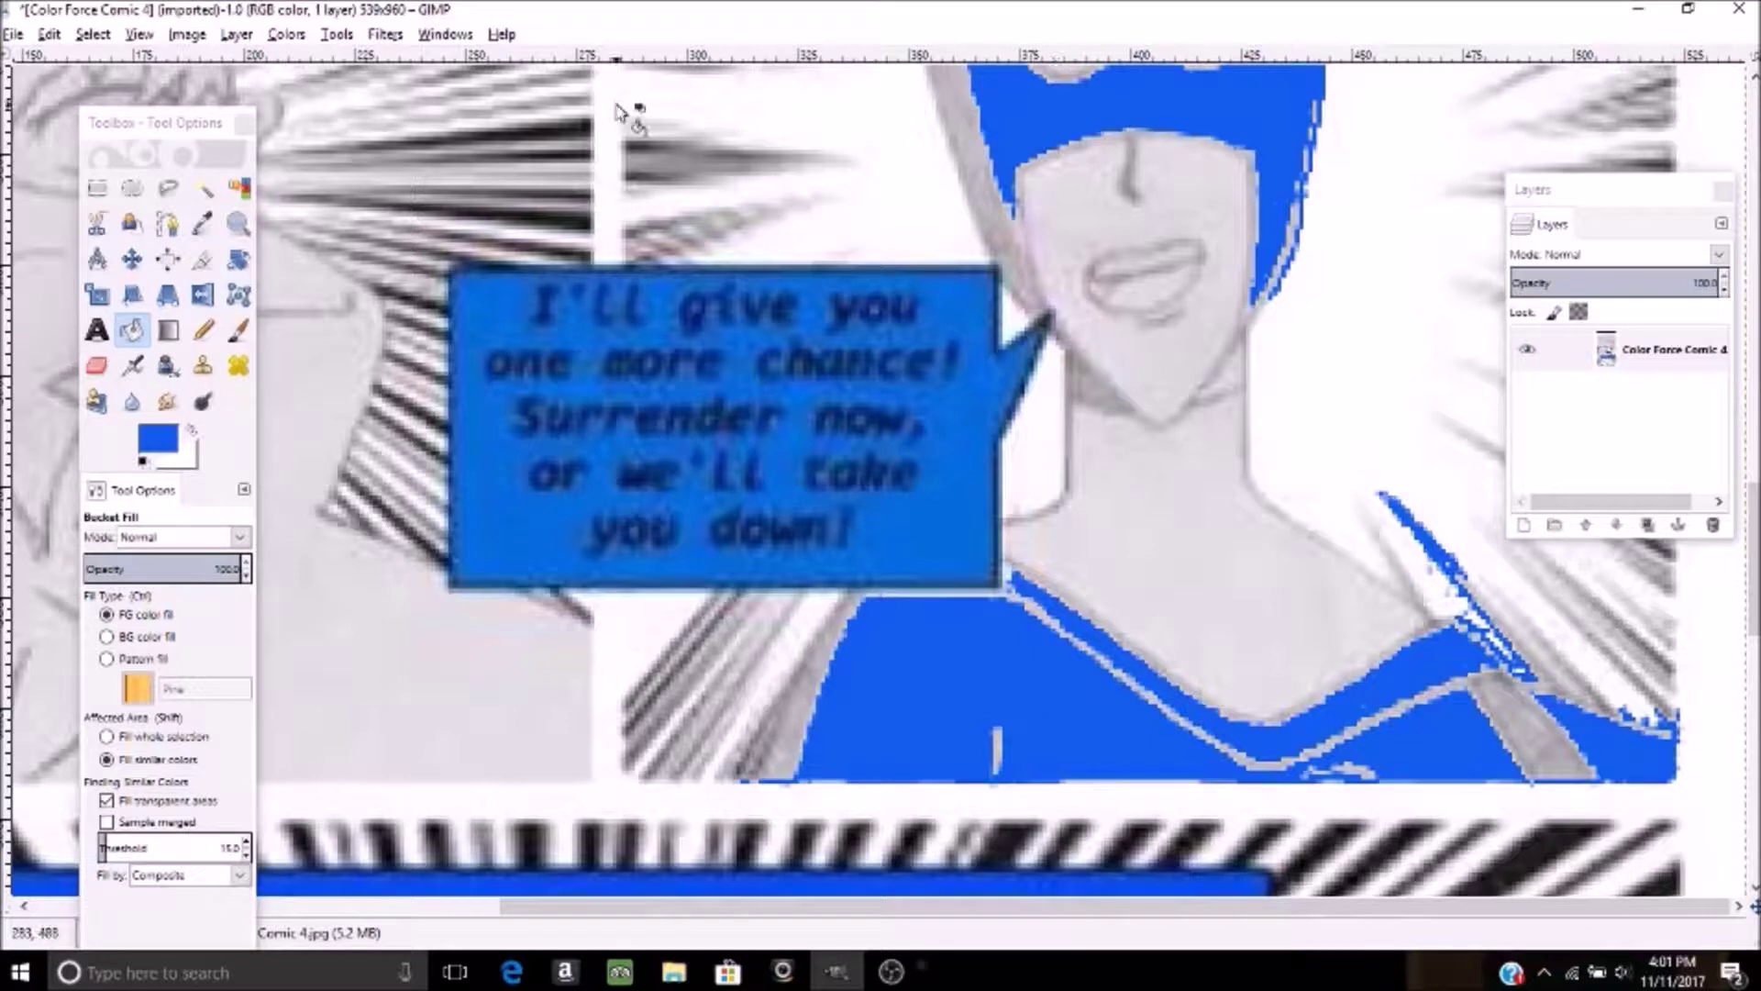
- Undo both blue bucket fills on the character's costume and mask
click(48, 34)
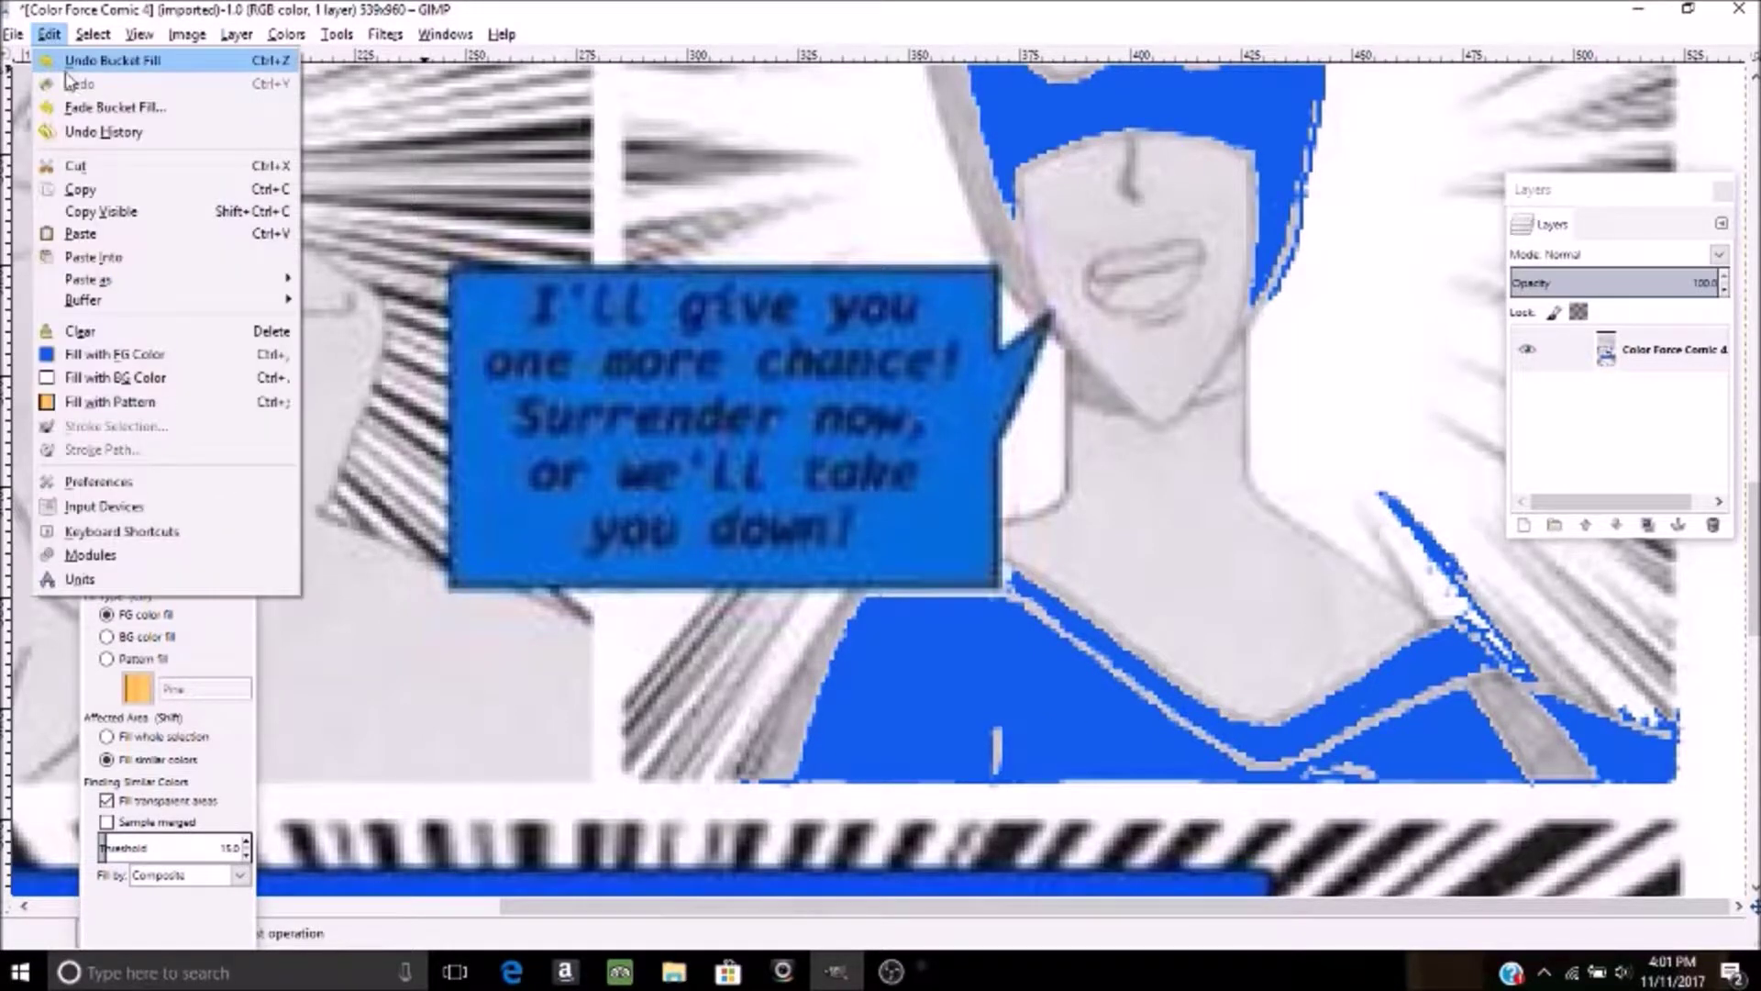
click(73, 60)
click(56, 37)
click(58, 61)
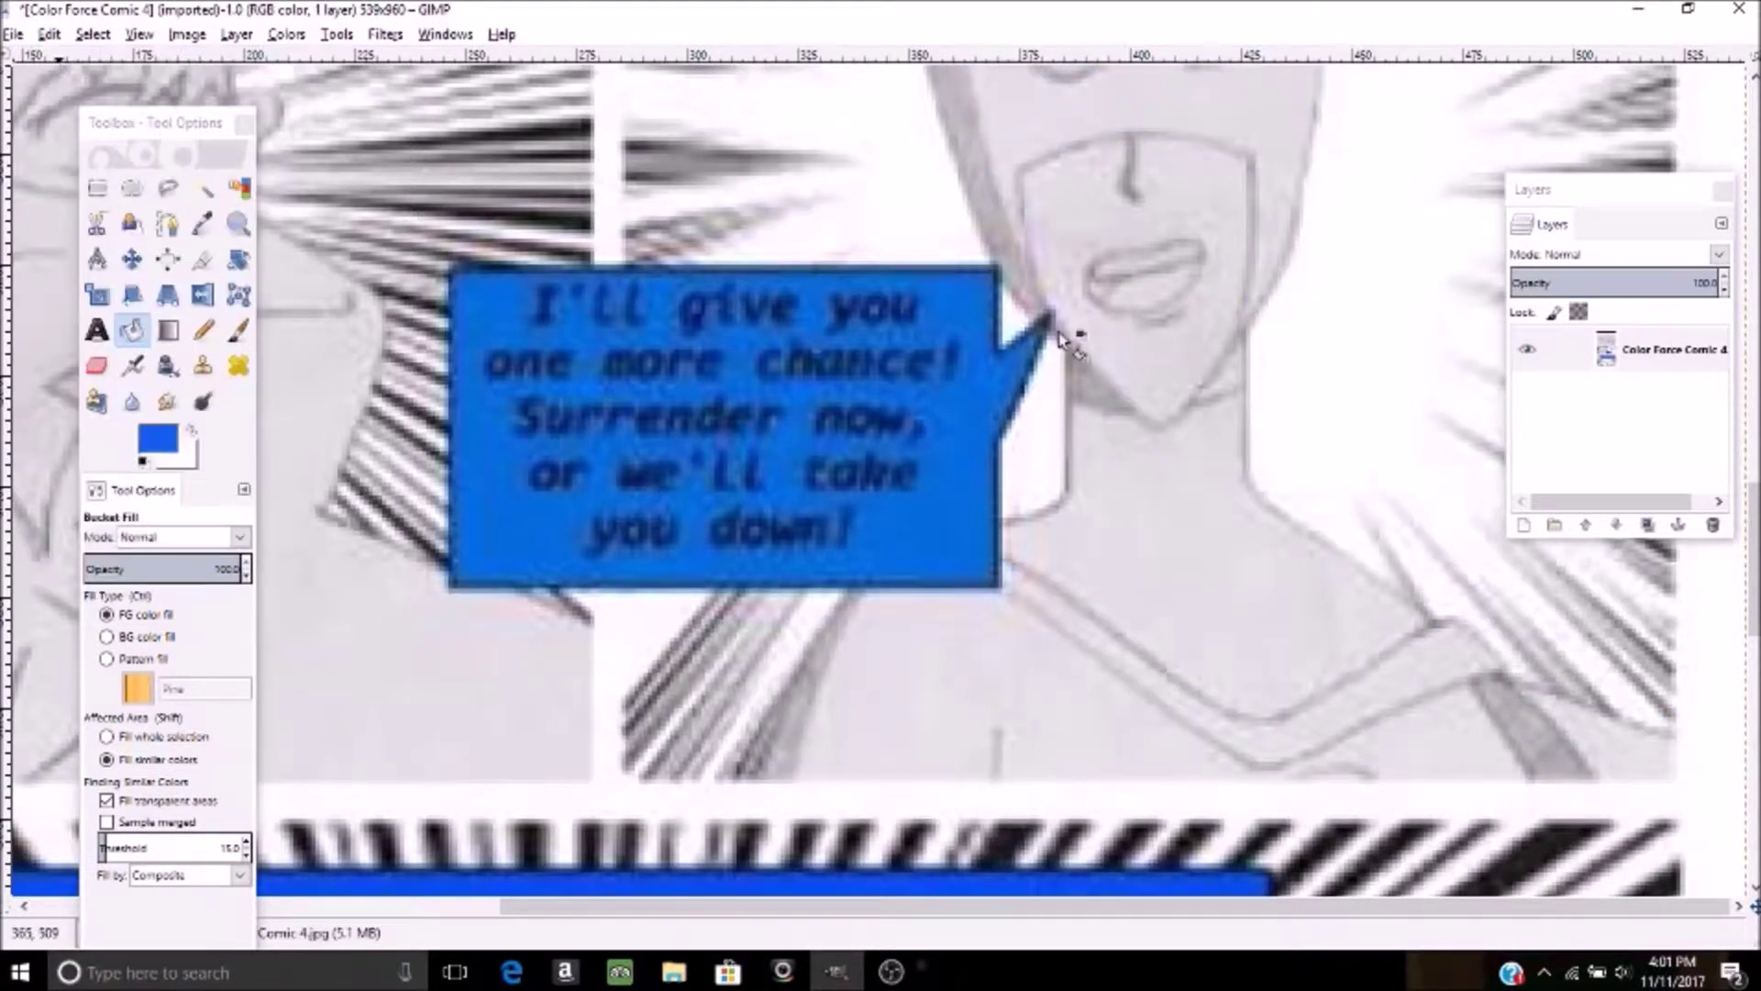
- Switch to Paint and open the Color Force Comic 4 picture from the Pictures folder
scroll(881, 477, up, 5)
scroll(880, 477, down, 2)
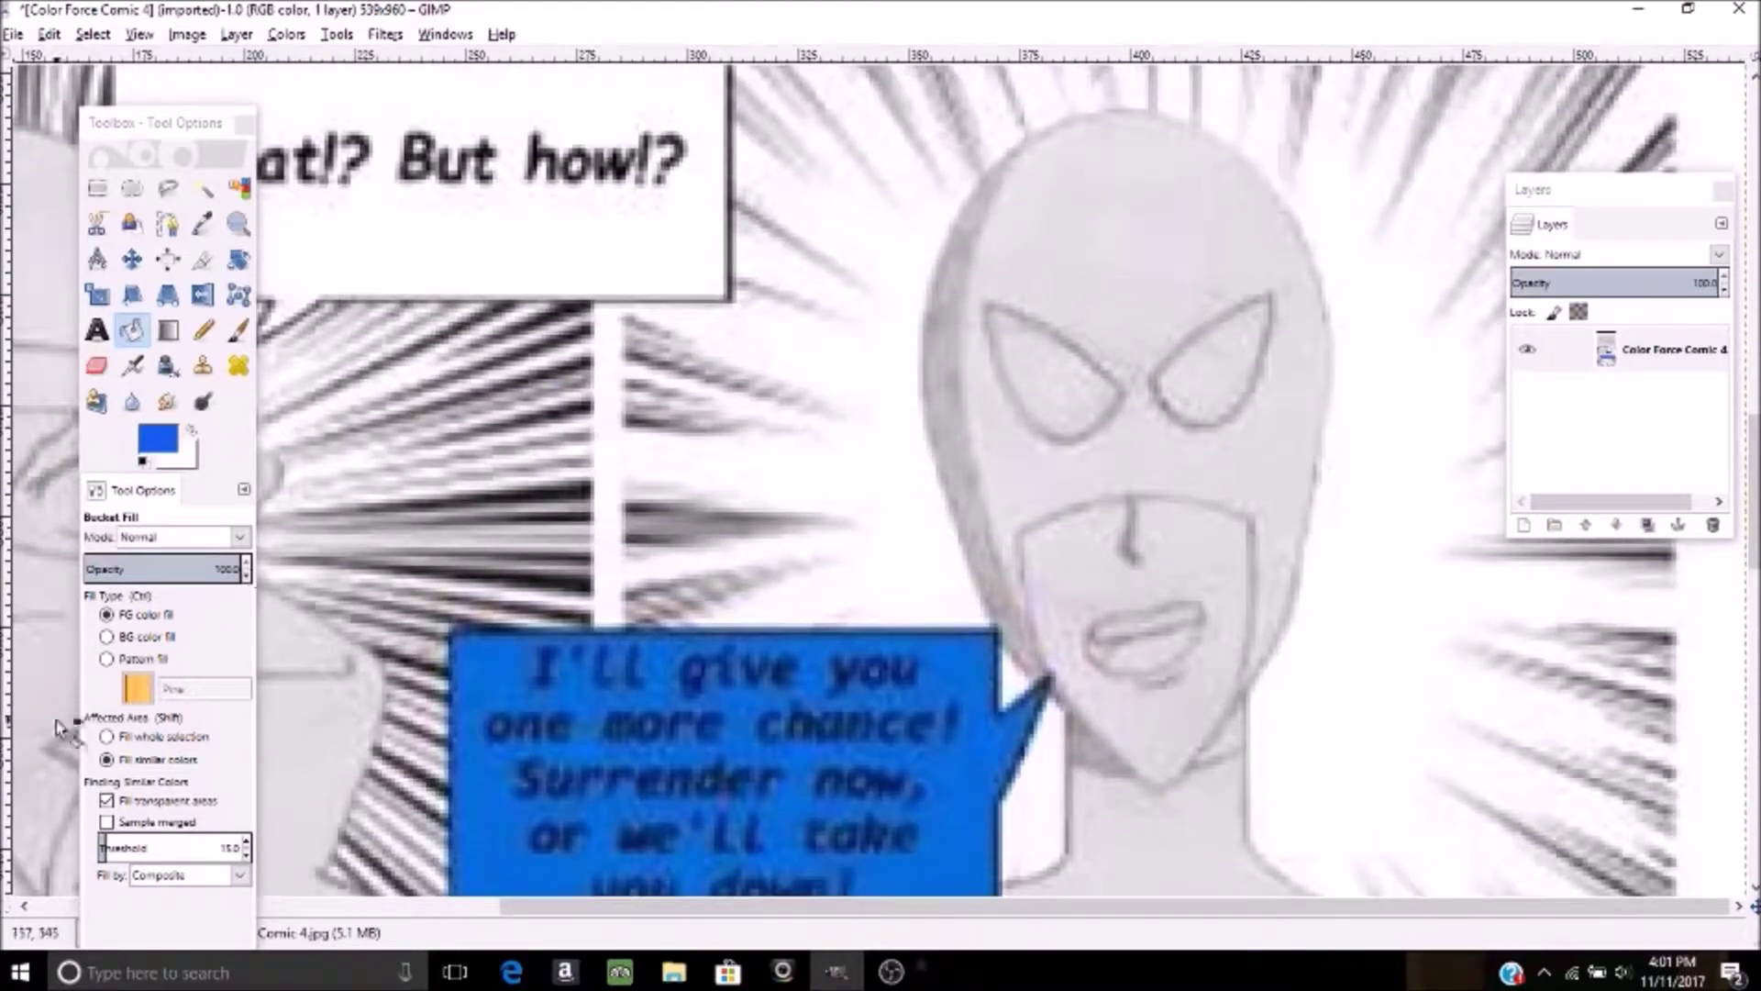
click(21, 971)
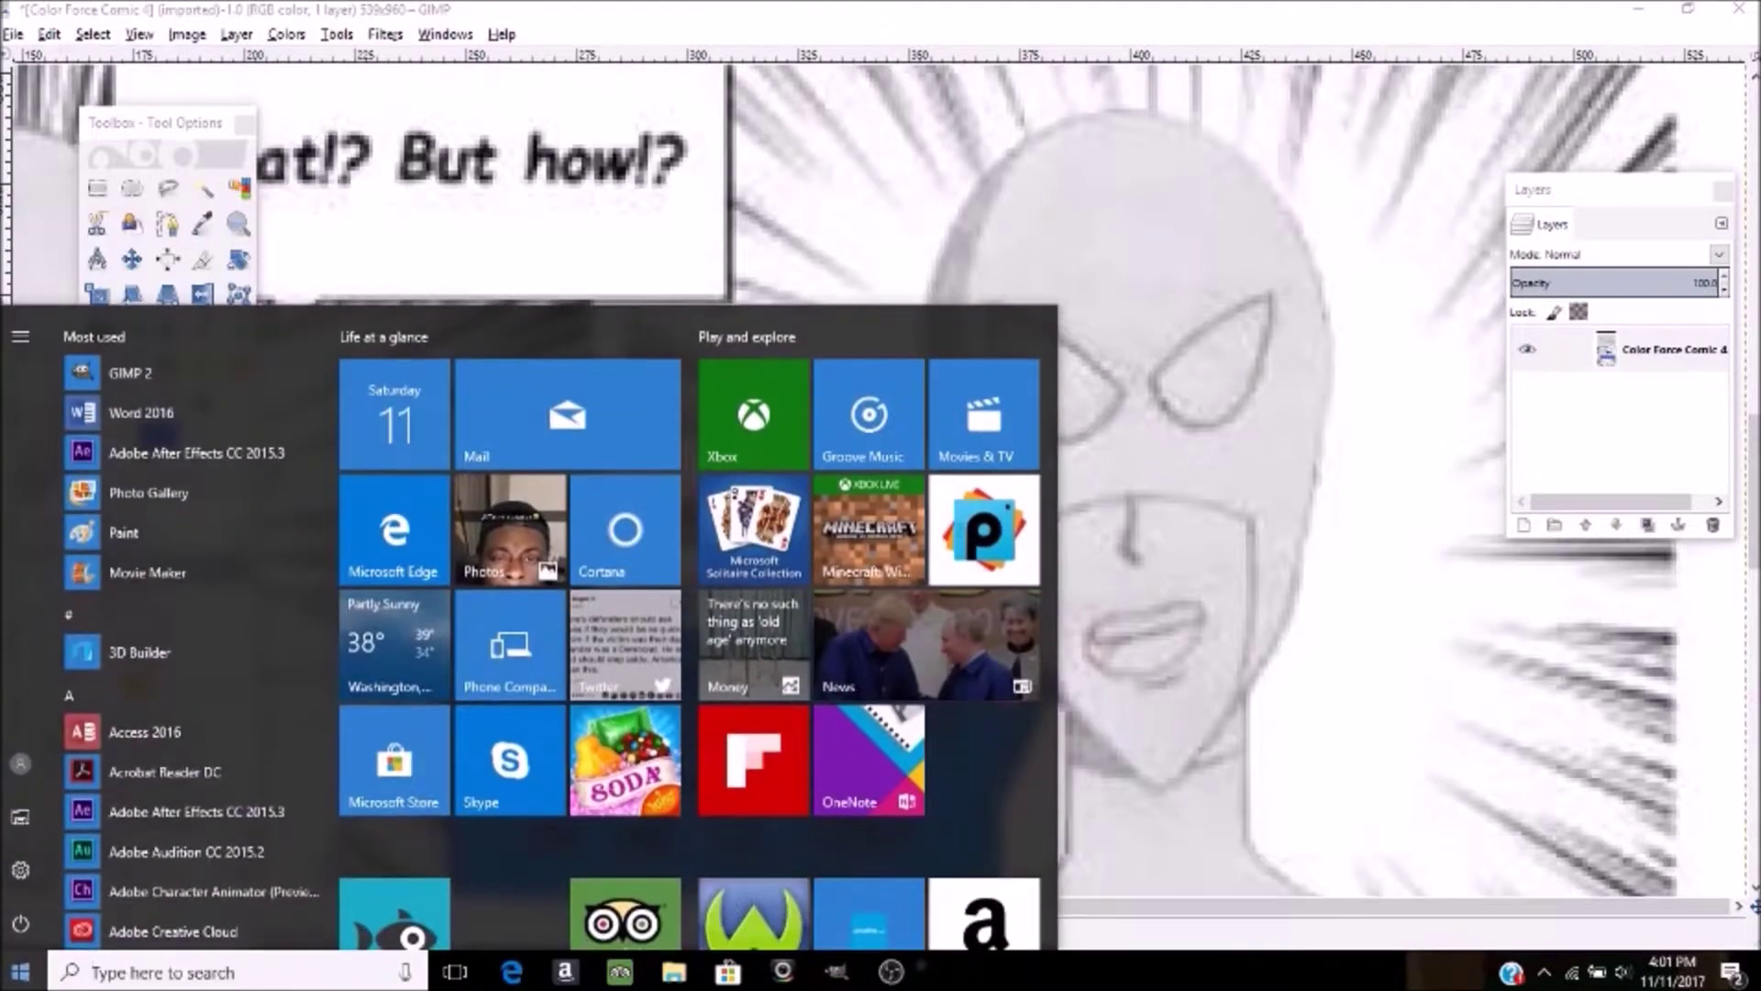
text(Paint)
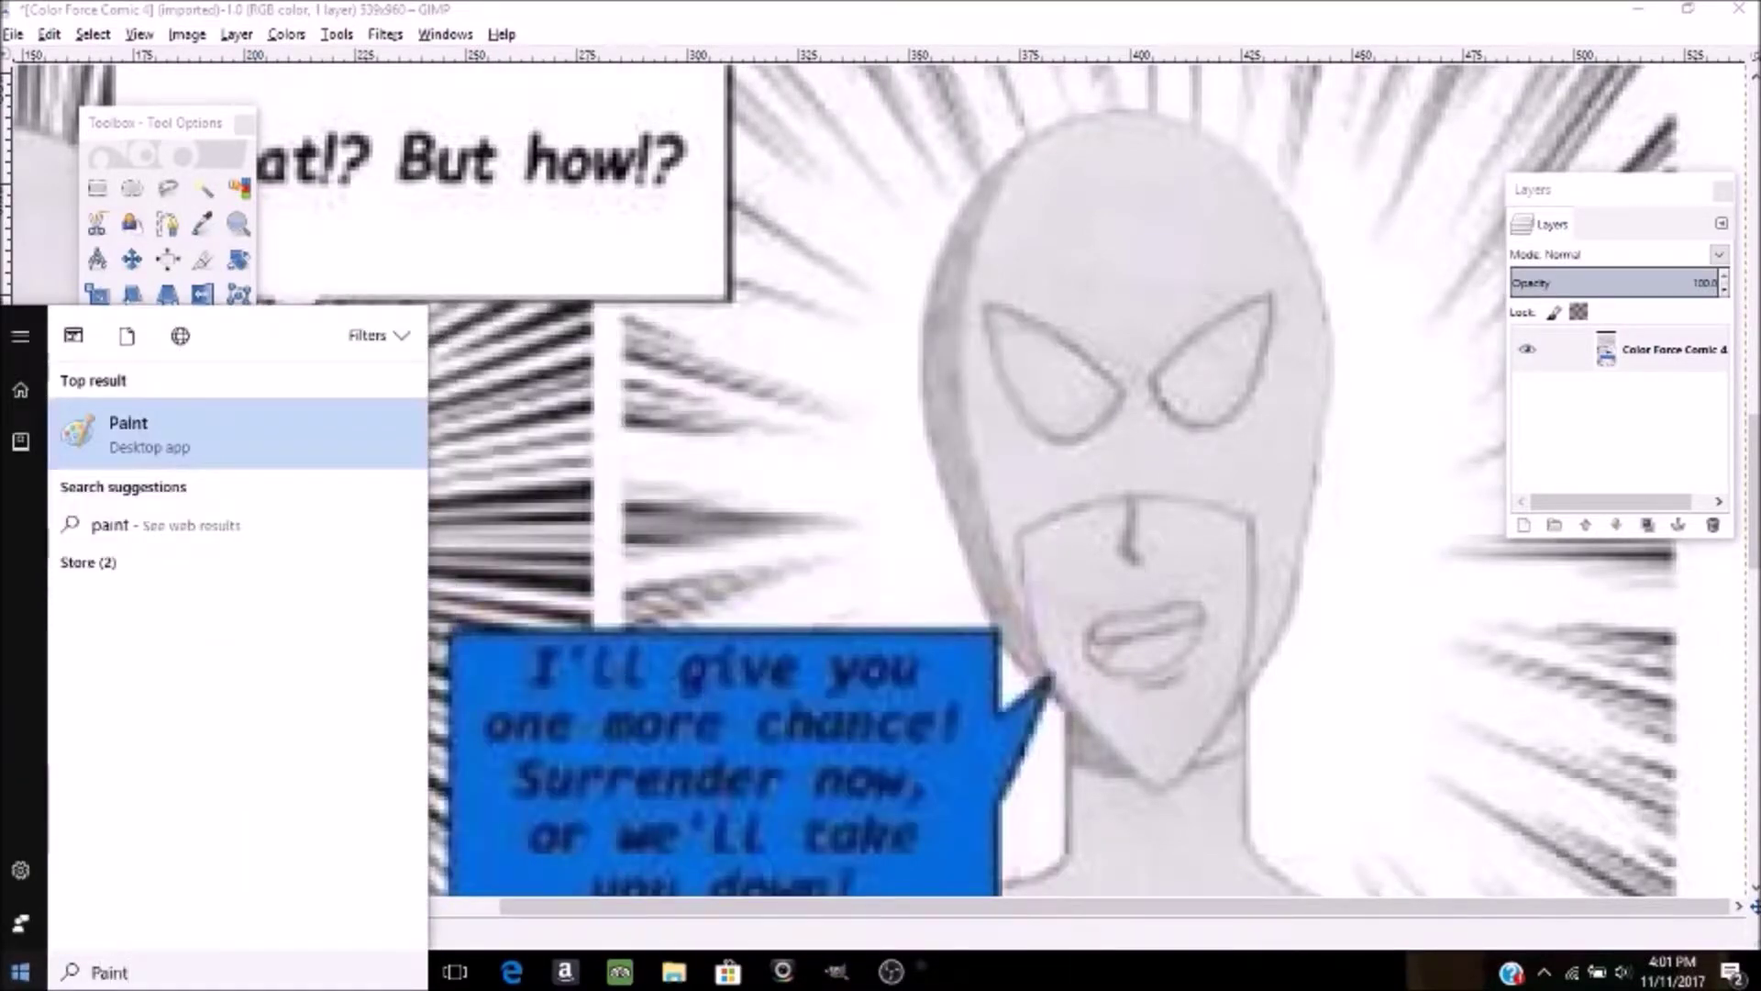
click(328, 444)
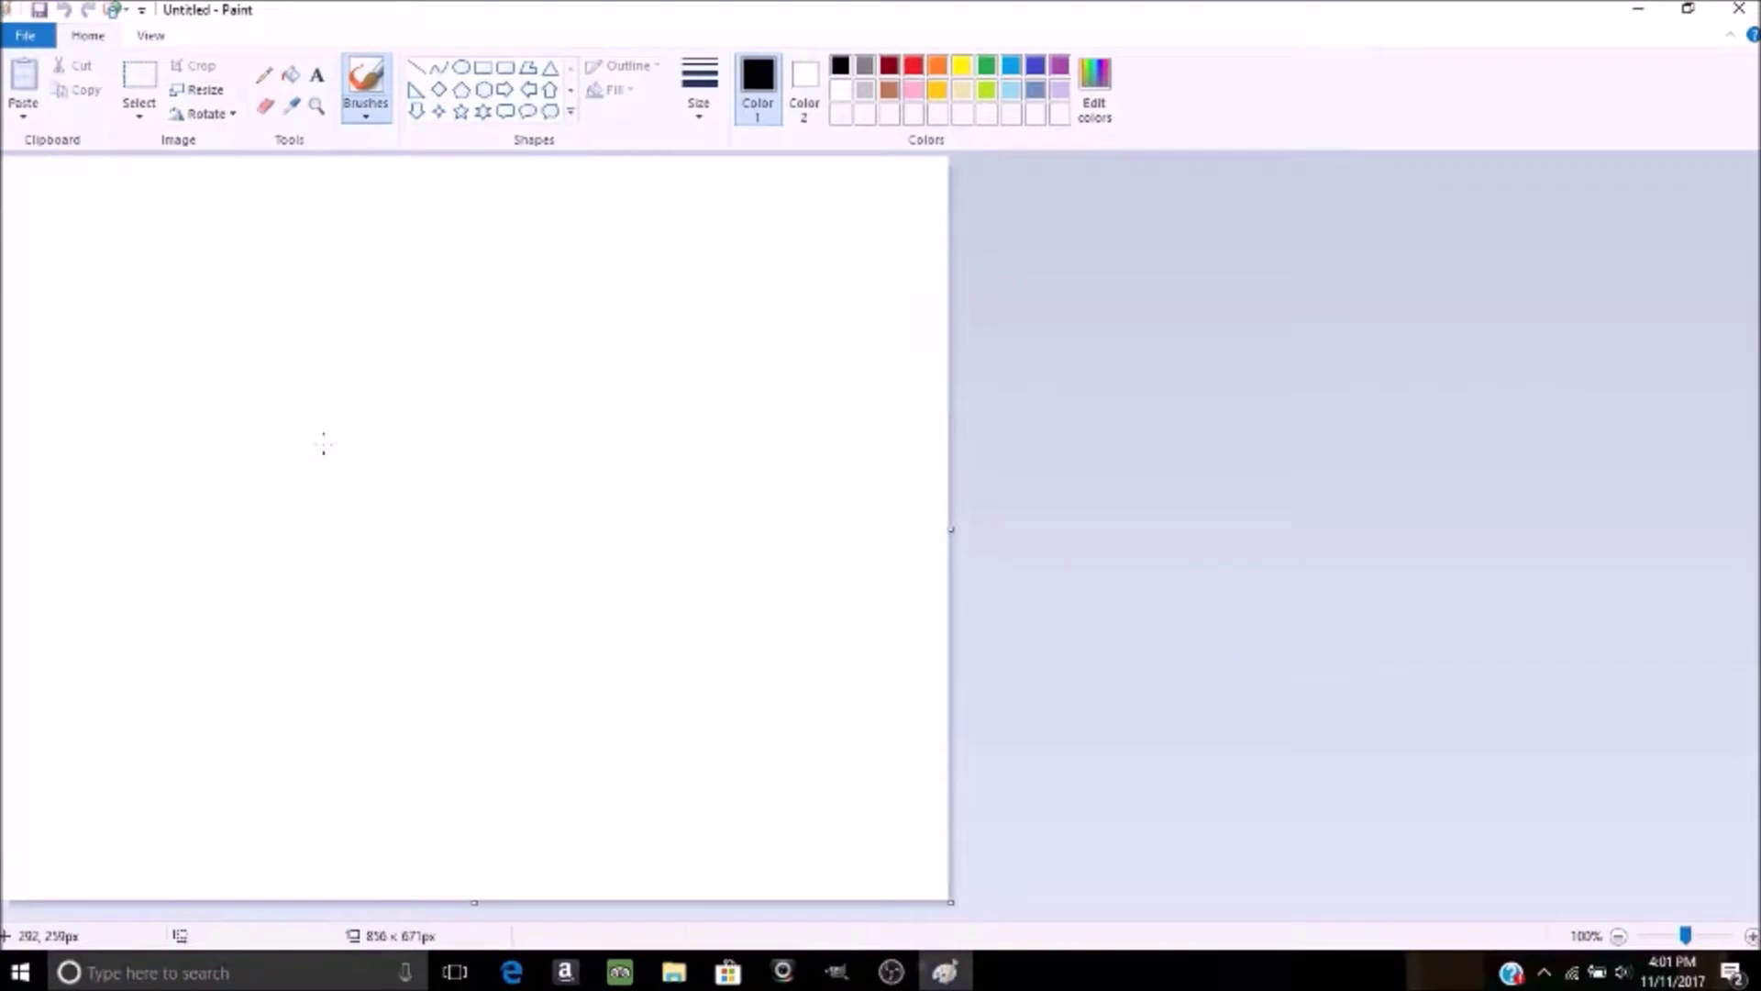
click(37, 40)
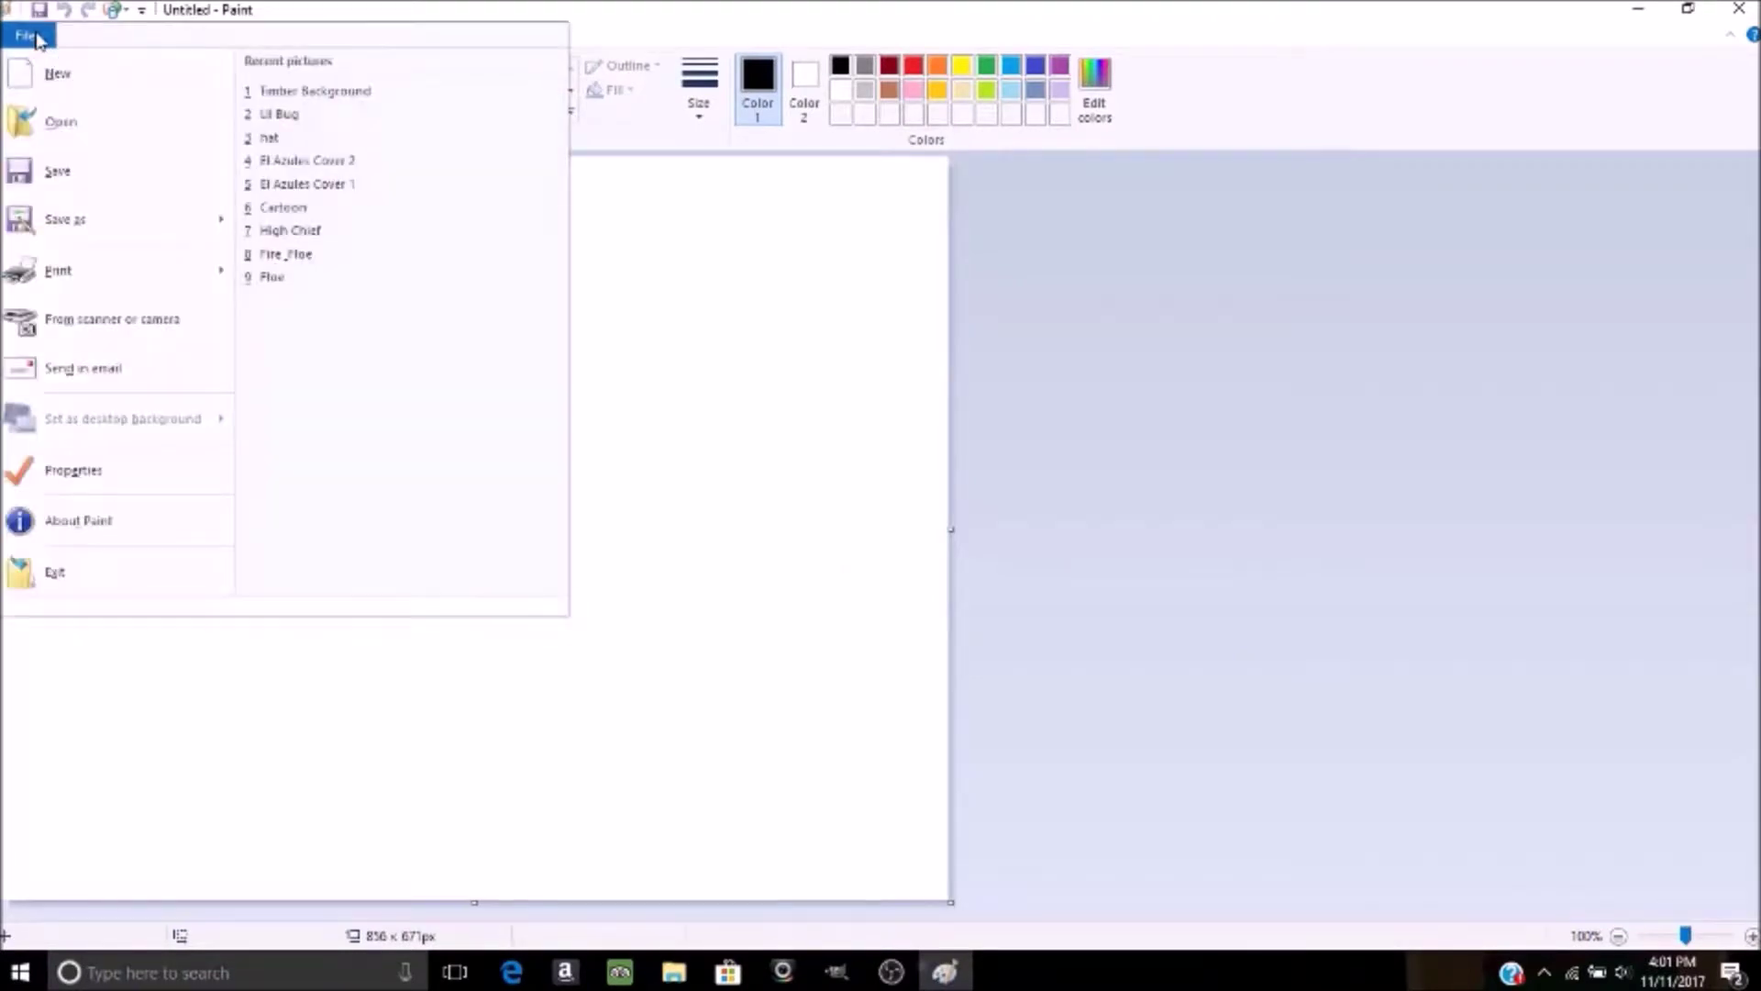
click(445, 8)
click(674, 973)
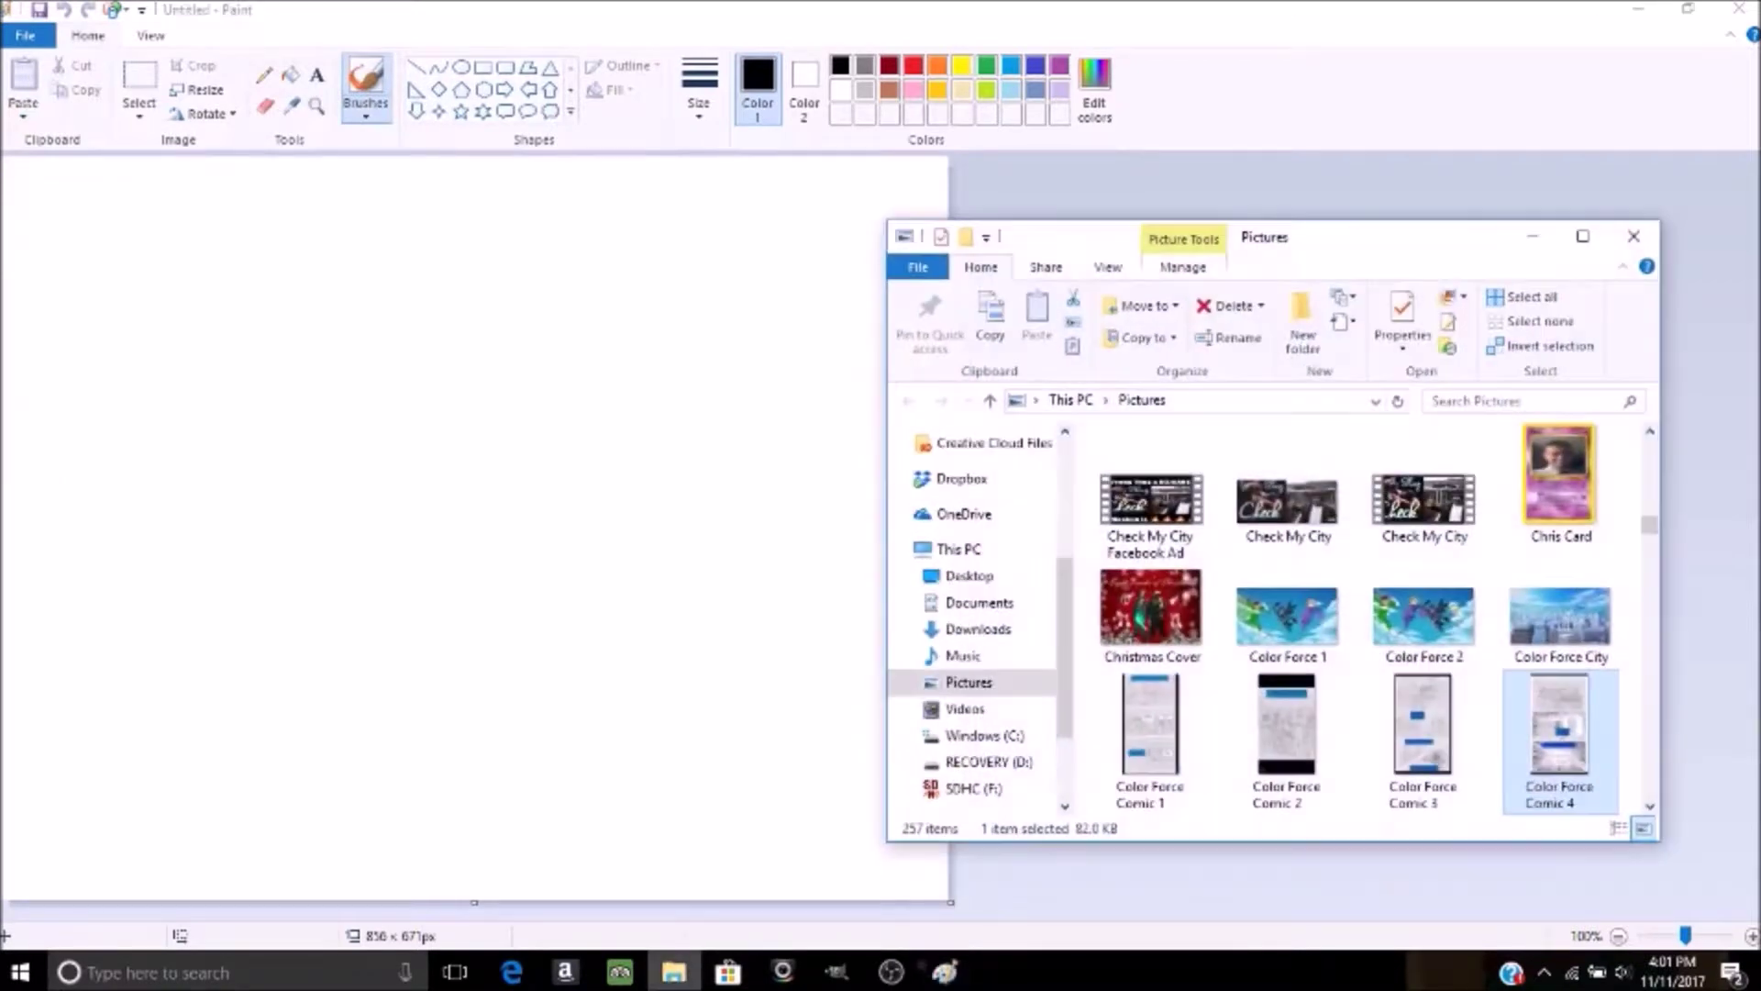
mouse_move(1571, 724)
mouse_down()
mouse_move(1179, 606)
mouse_move(578, 640)
mouse_up()
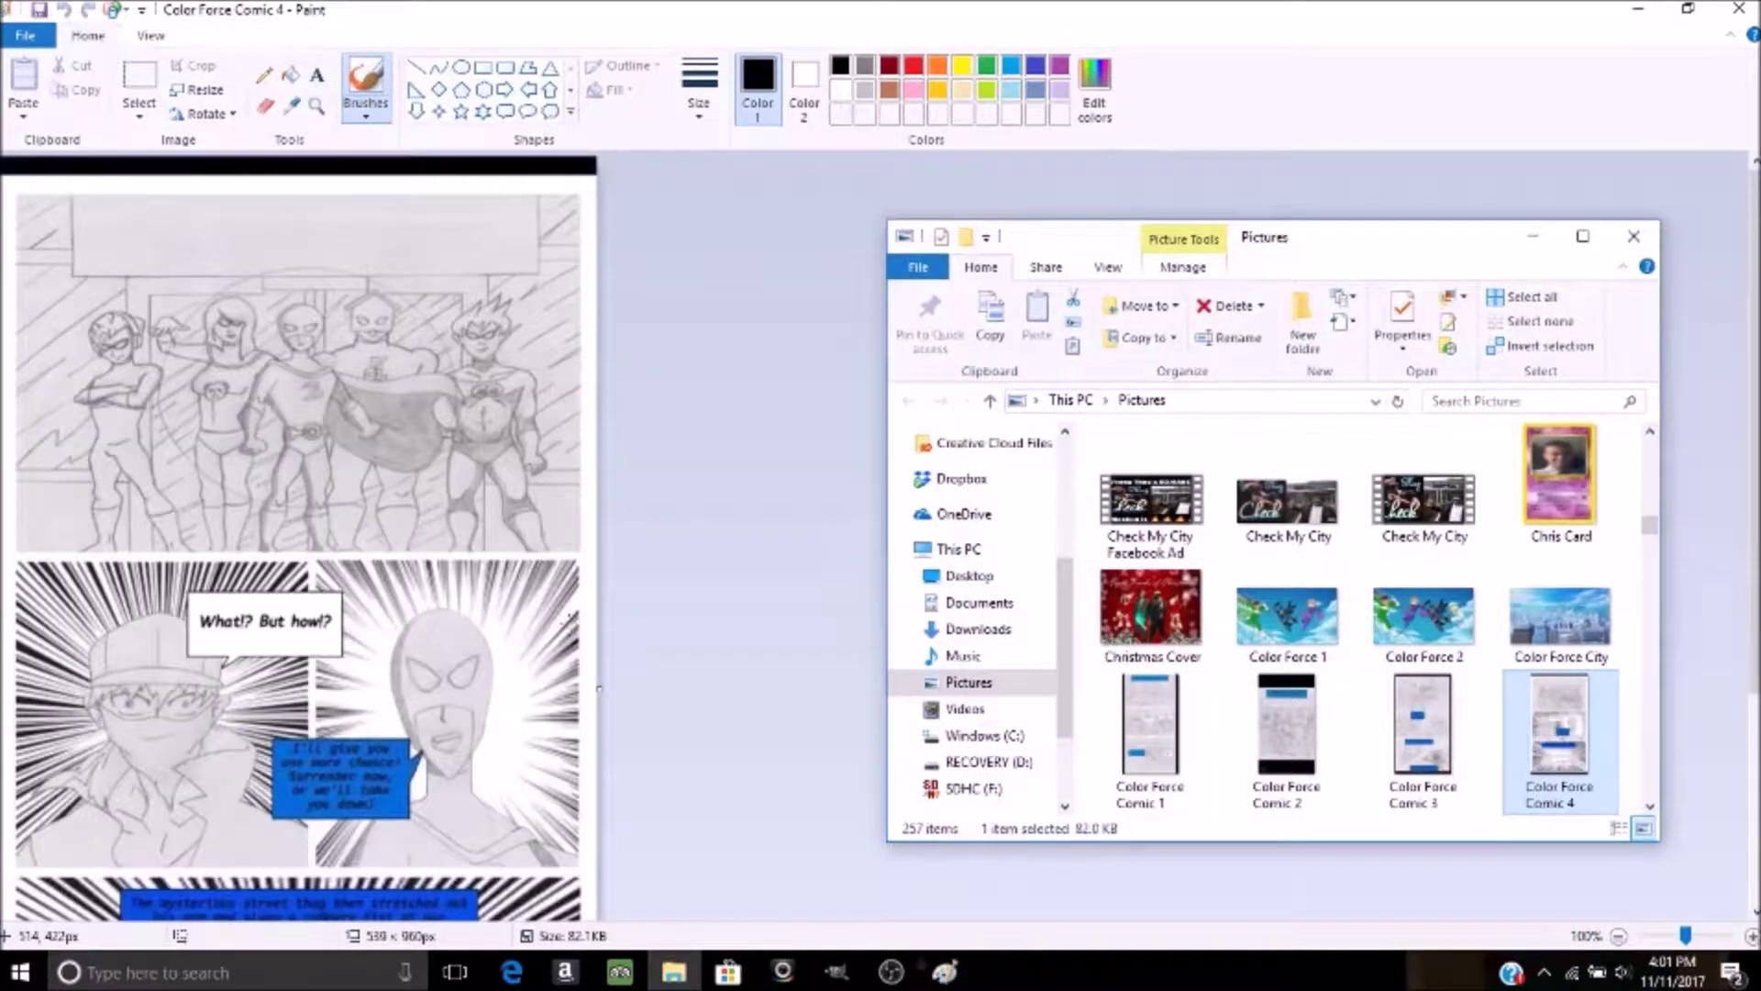
click(1532, 236)
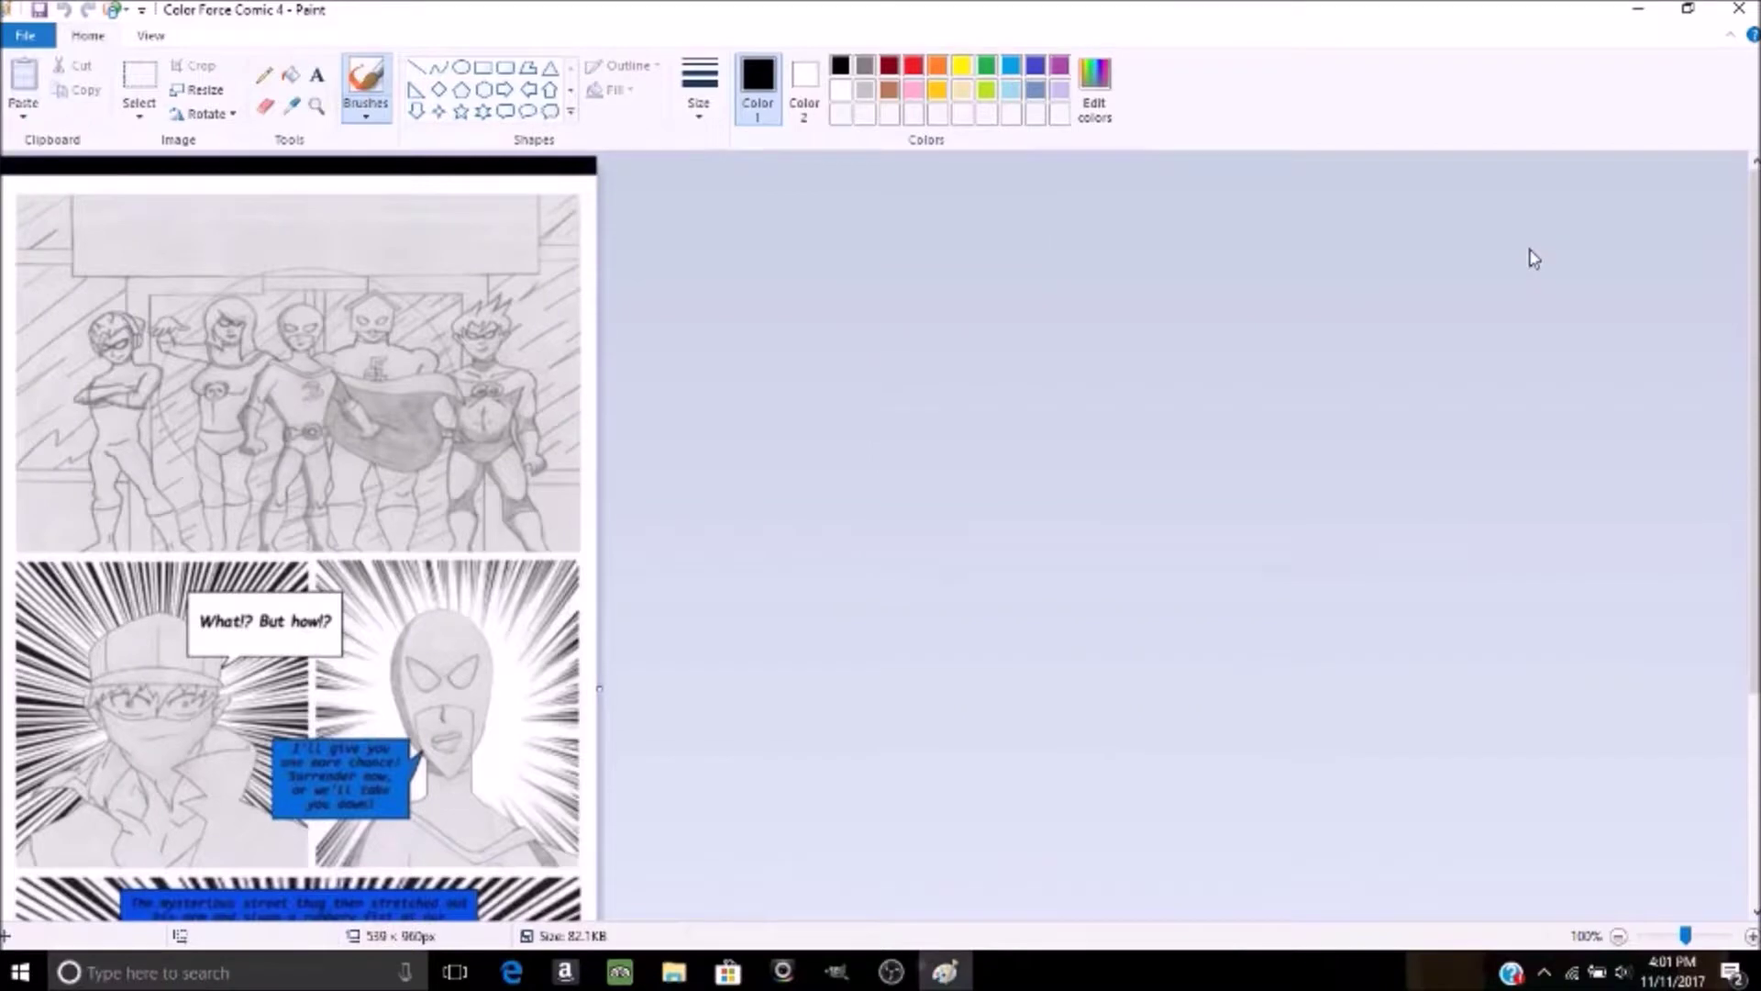
- Zoom the comic page to 400% with the masked character in the middle row in view
drag(1754, 527, 1754, 715)
click(168, 41)
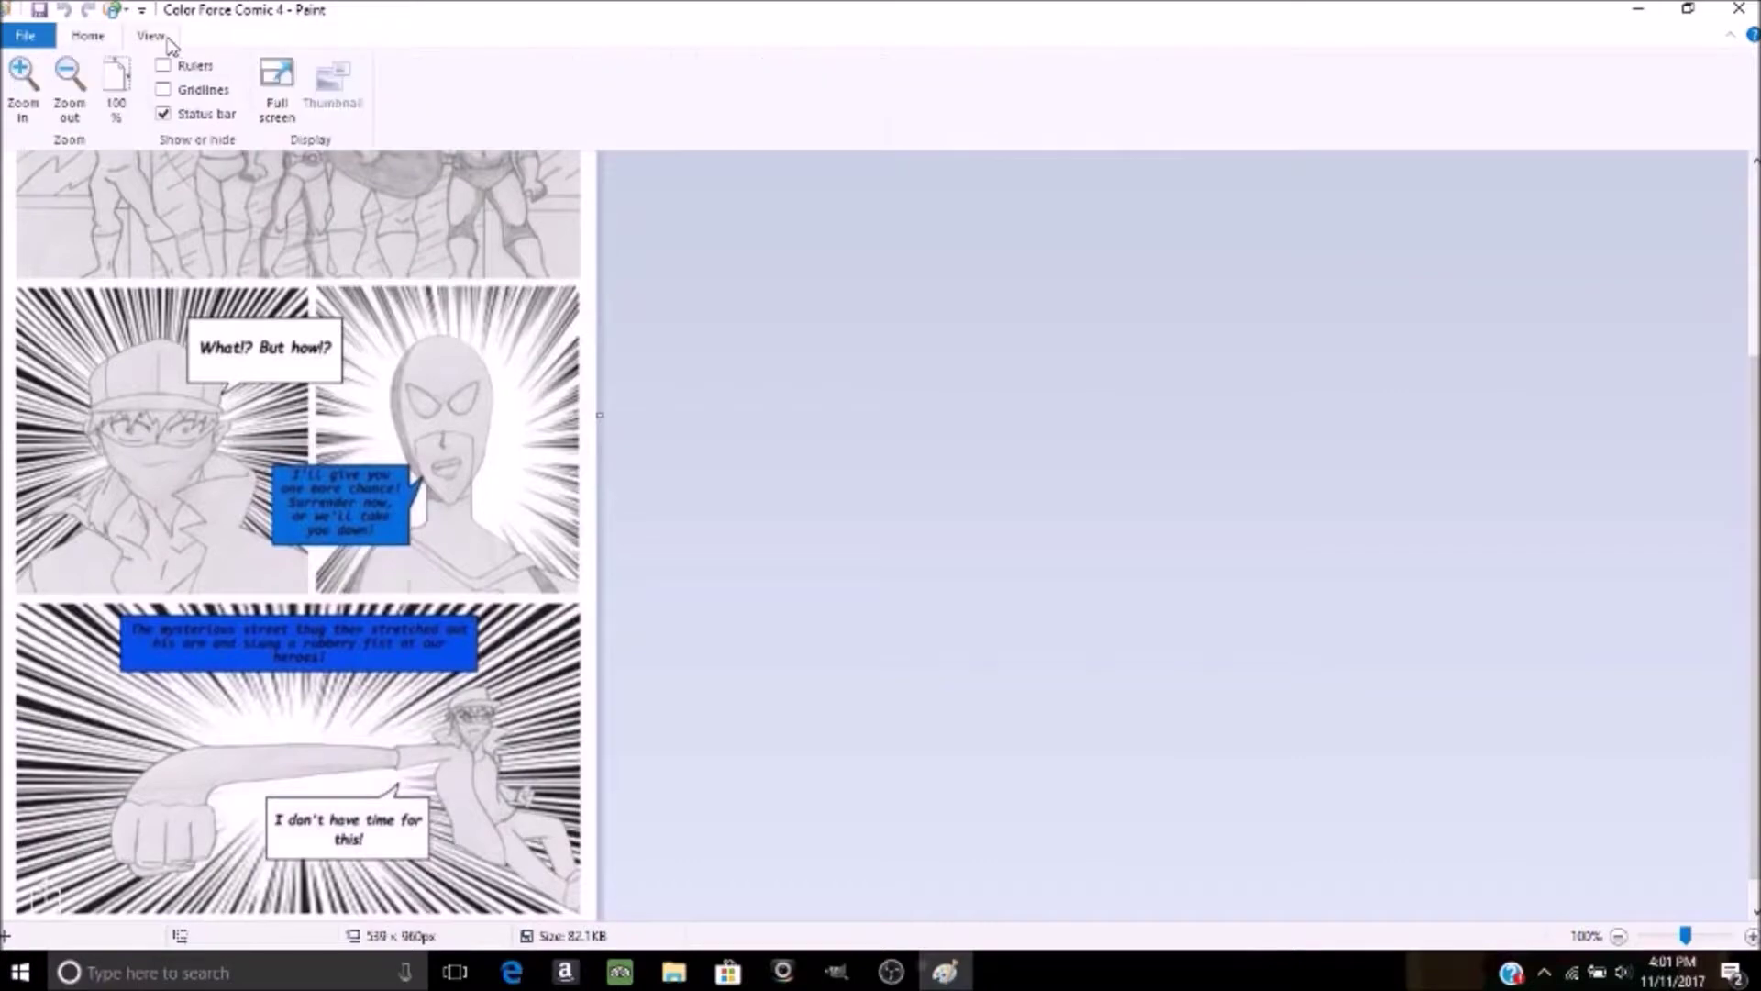
click(24, 108)
click(23, 108)
click(24, 110)
click(24, 112)
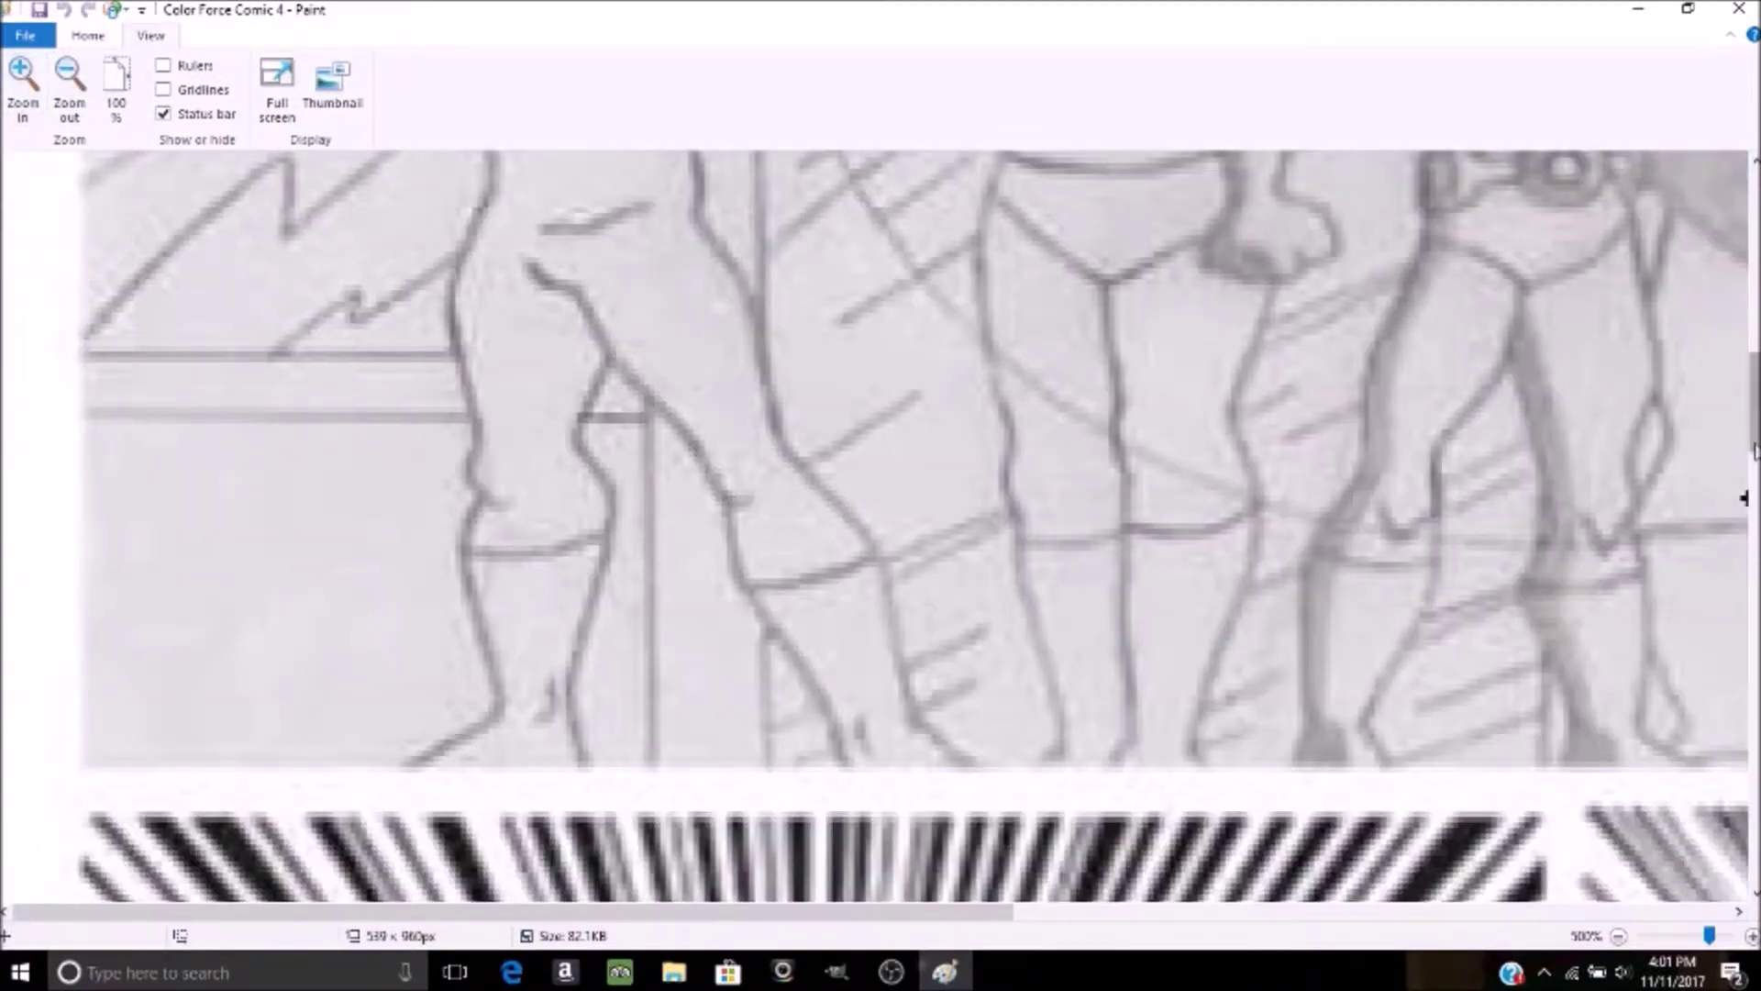
drag(1754, 403, 1754, 520)
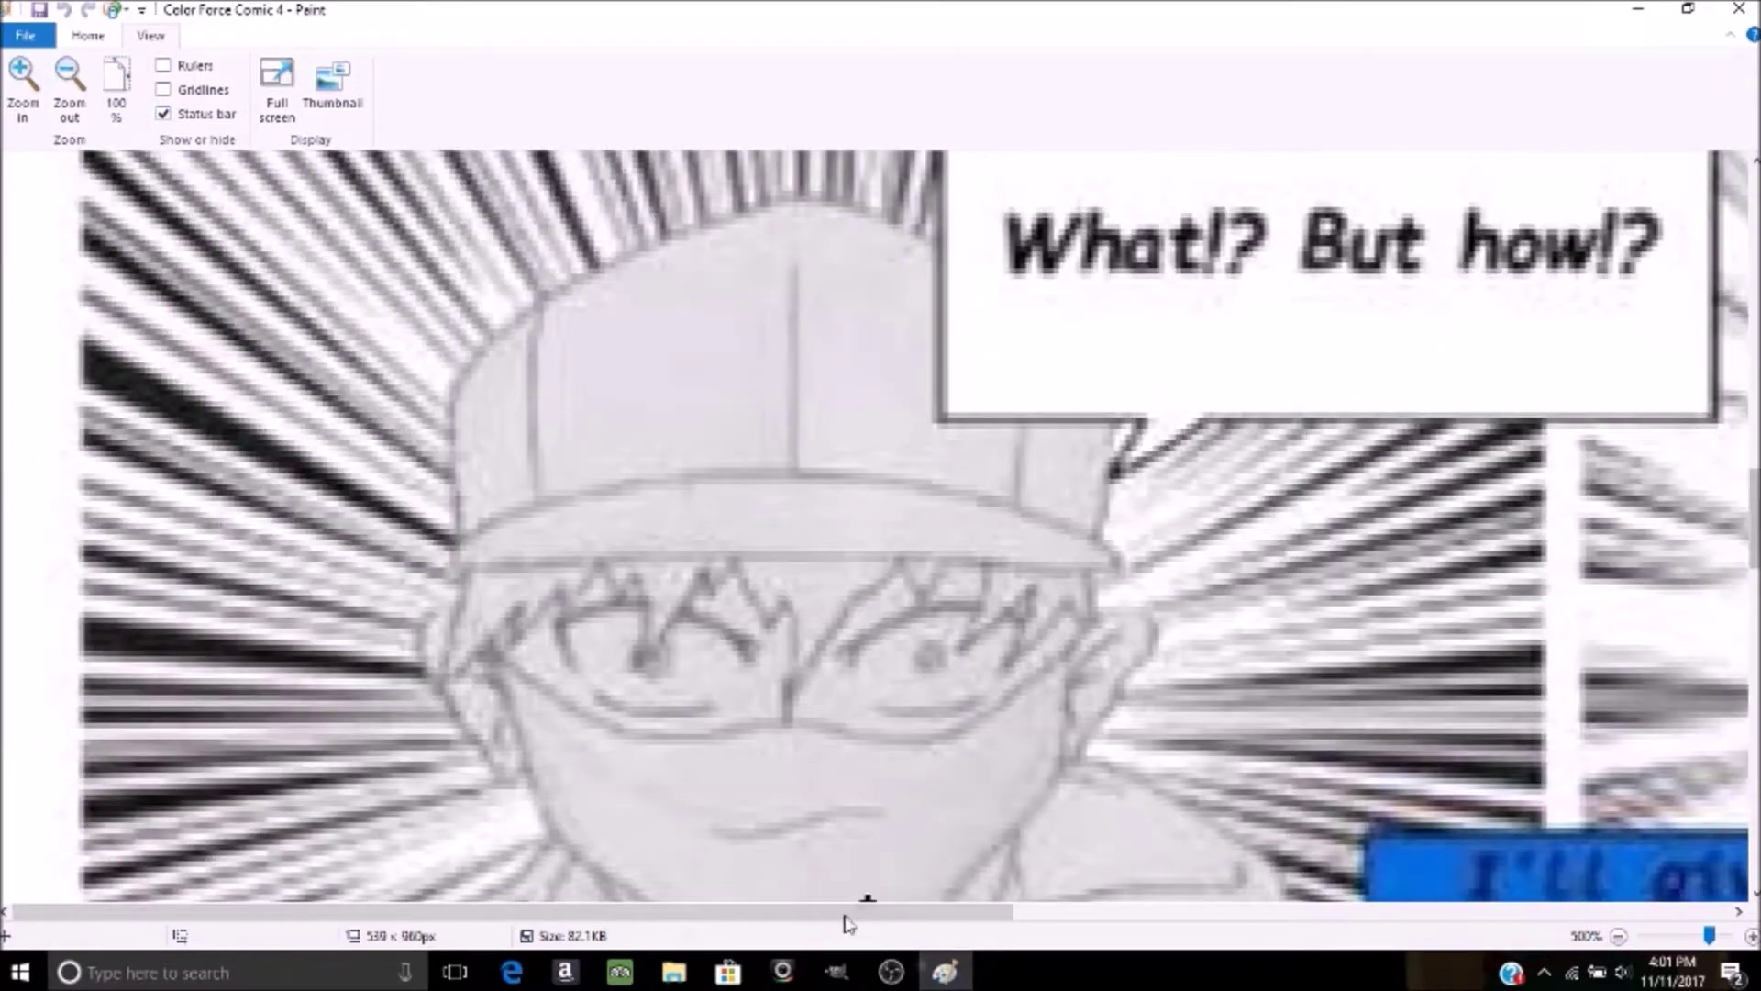
drag(828, 913, 1547, 913)
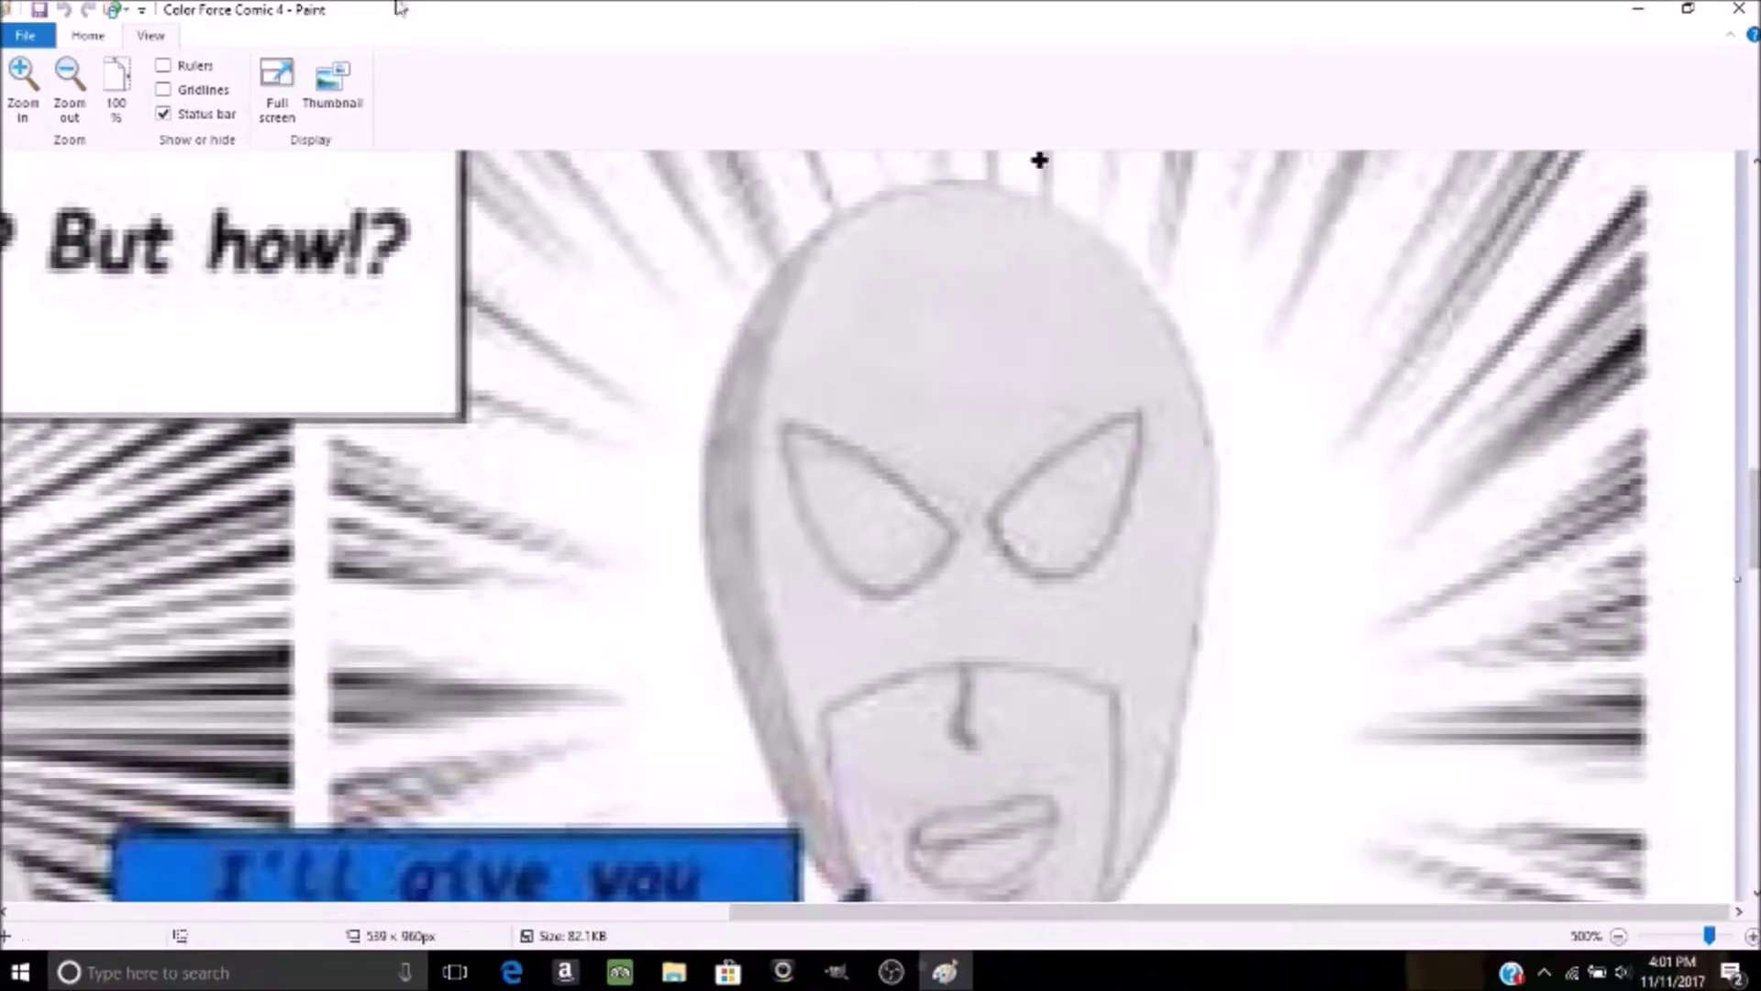
click(55, 87)
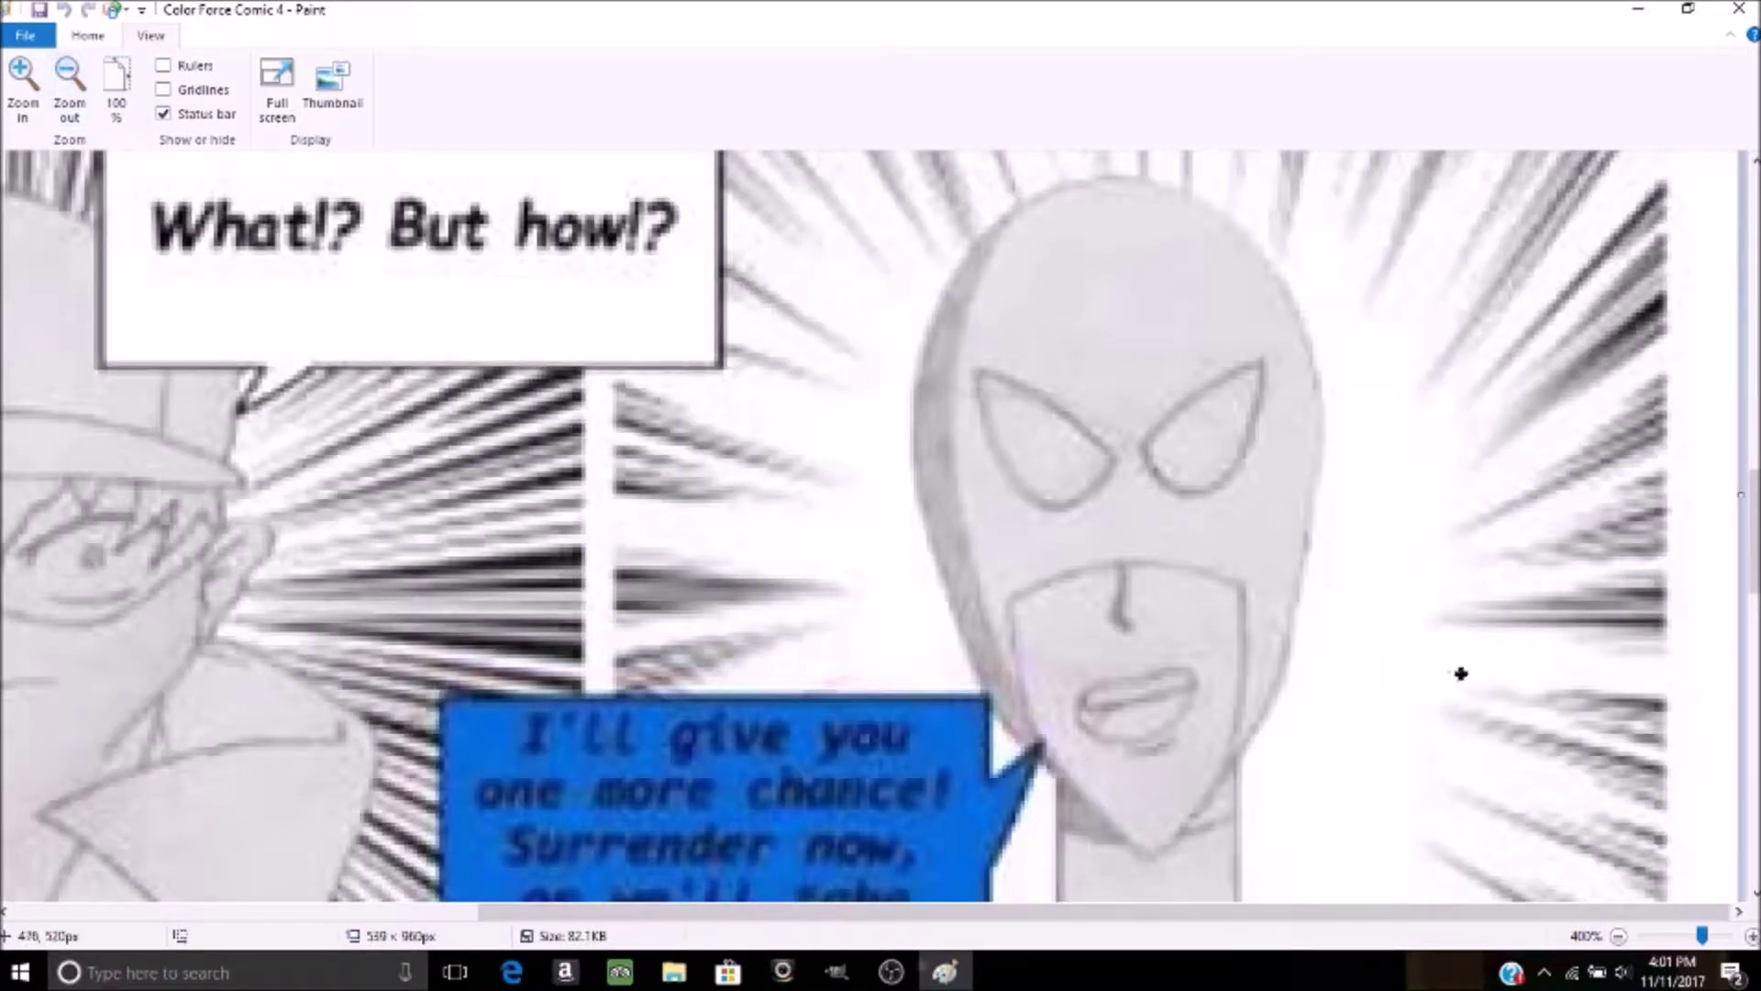
drag(1759, 569, 1759, 565)
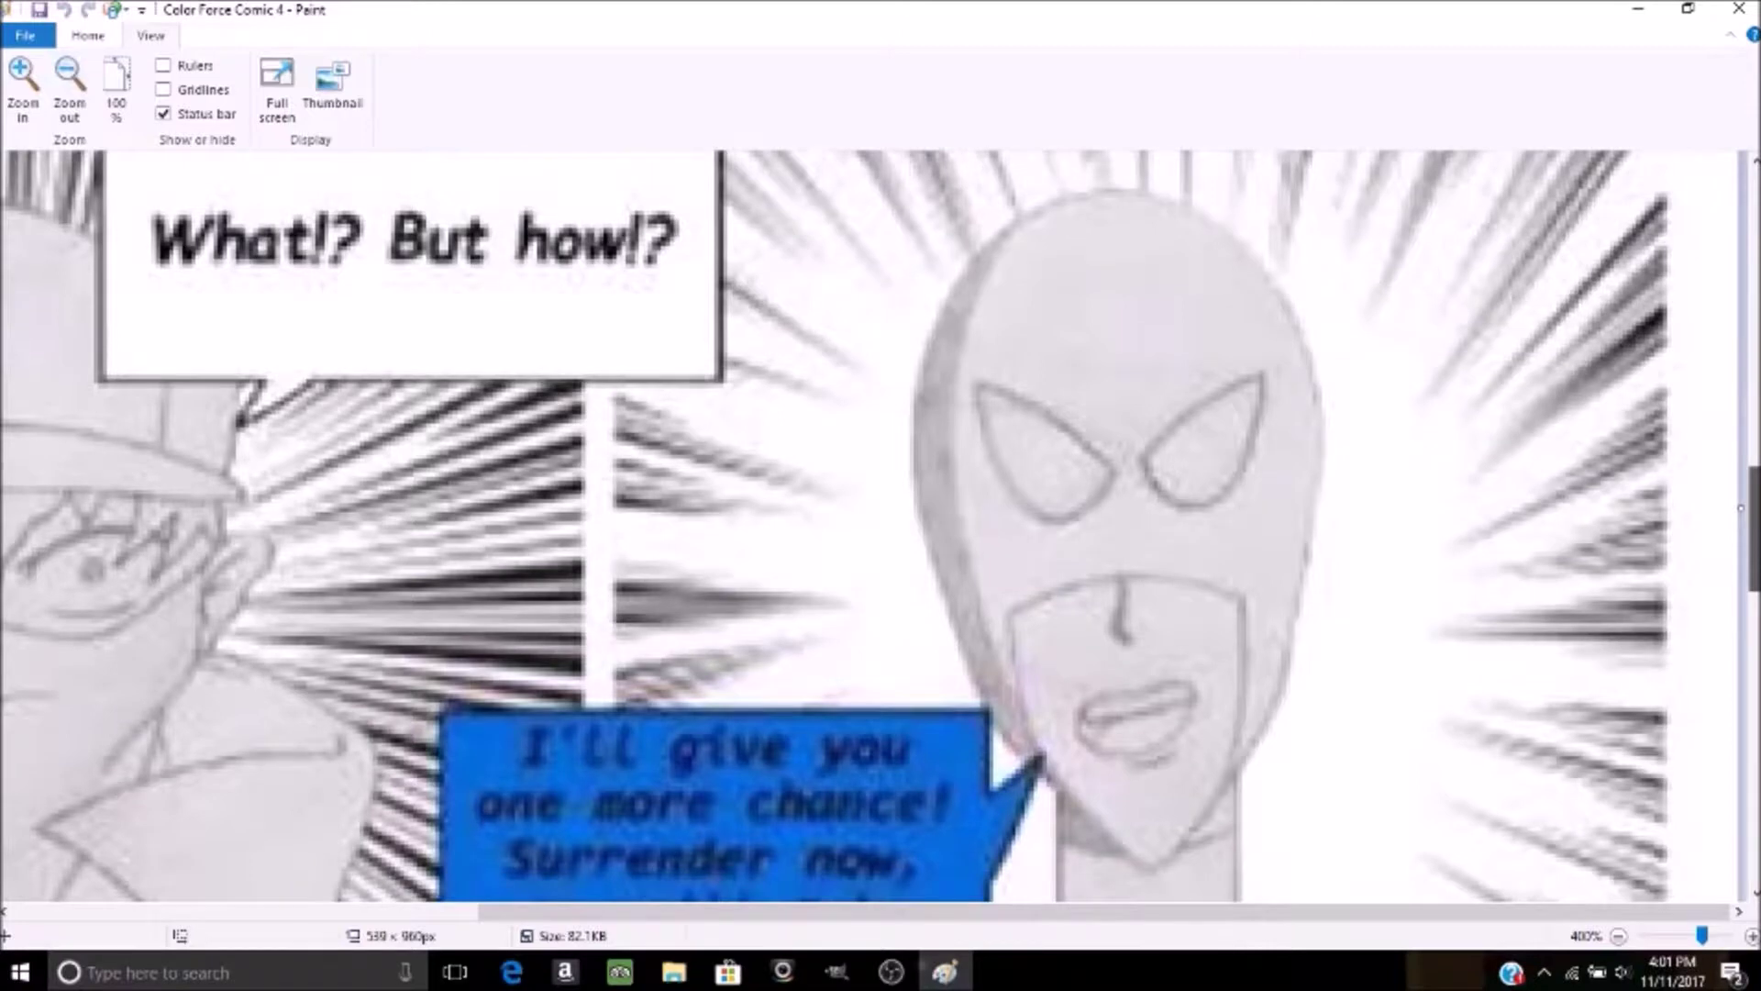
- Activate the Curve shape tool for tracing the masked character's outline
click(88, 35)
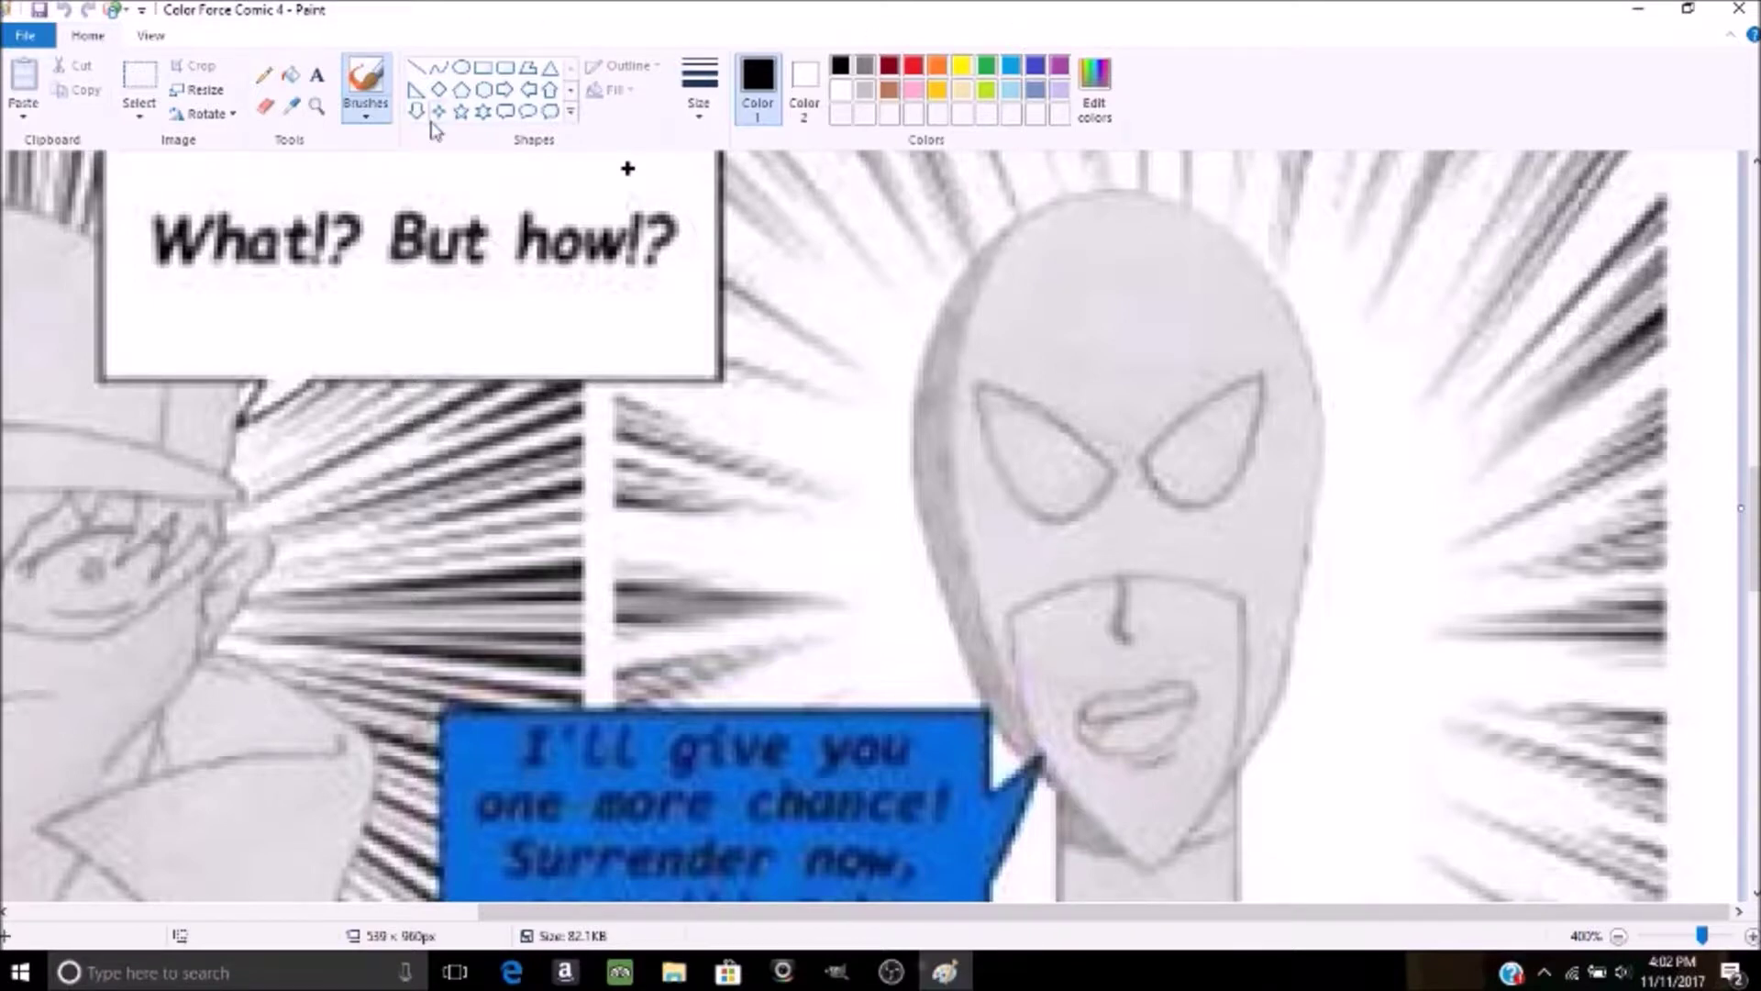
click(439, 67)
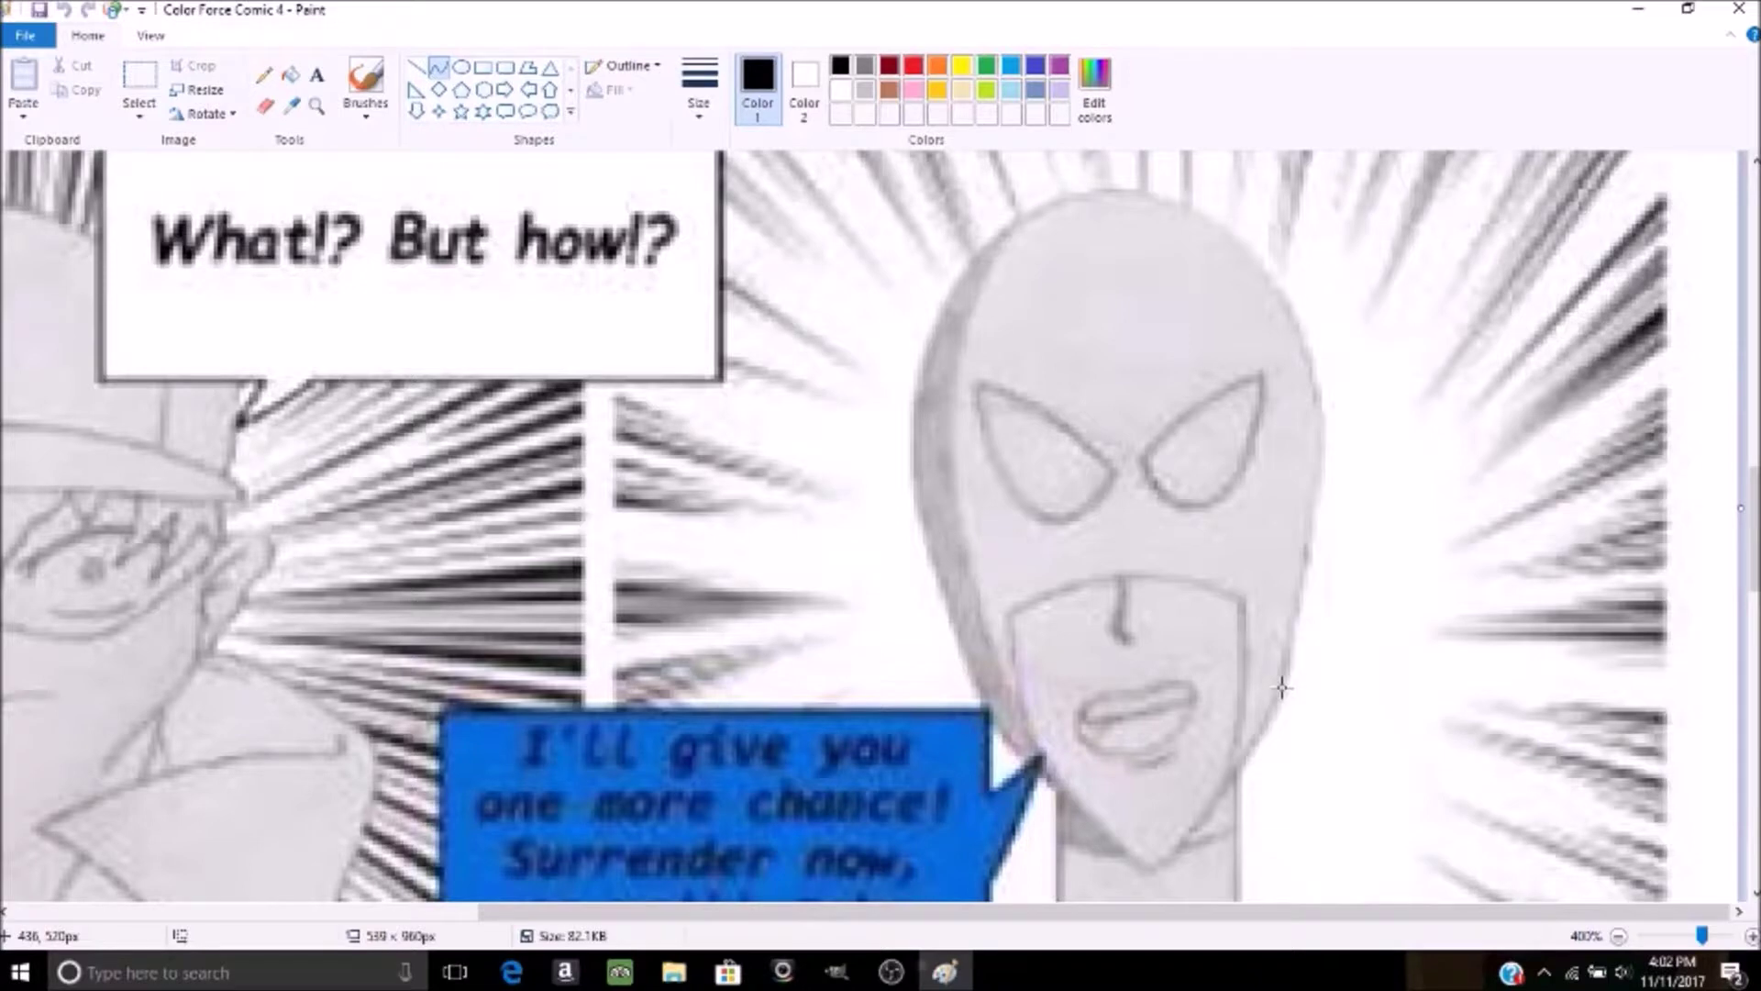
click(438, 73)
- Try a black curve across the masked character's eyes in the third line thickness, and undo it
click(699, 101)
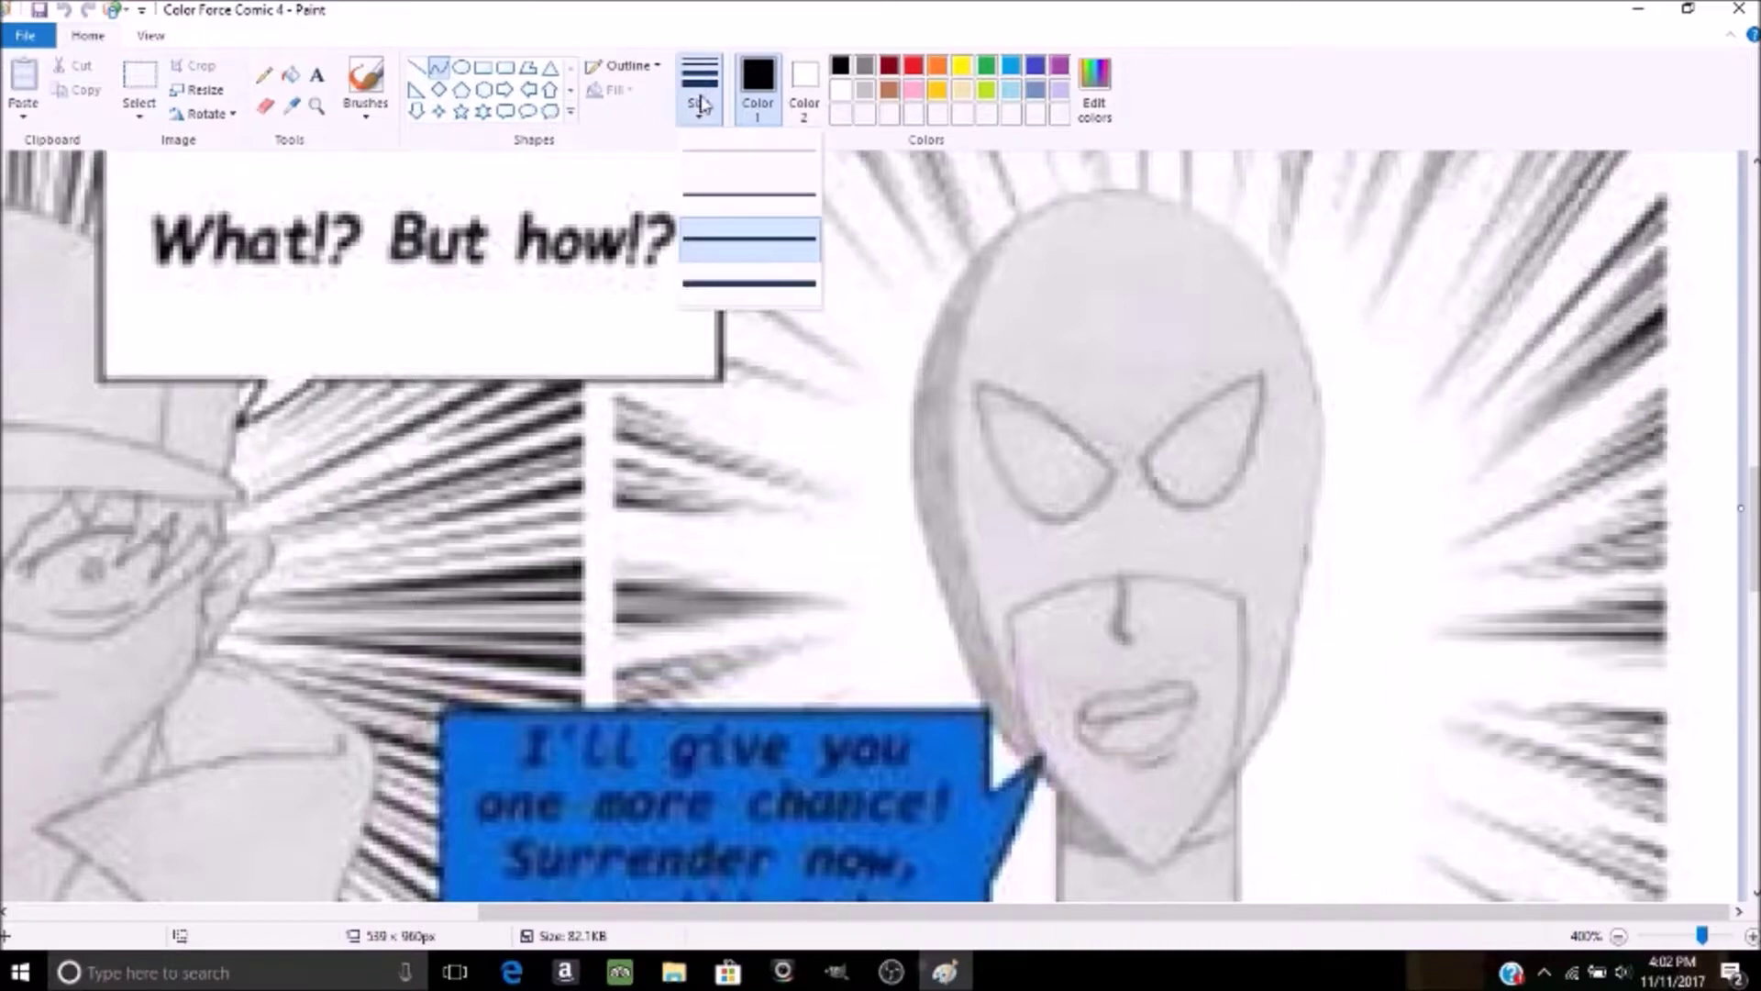
click(750, 238)
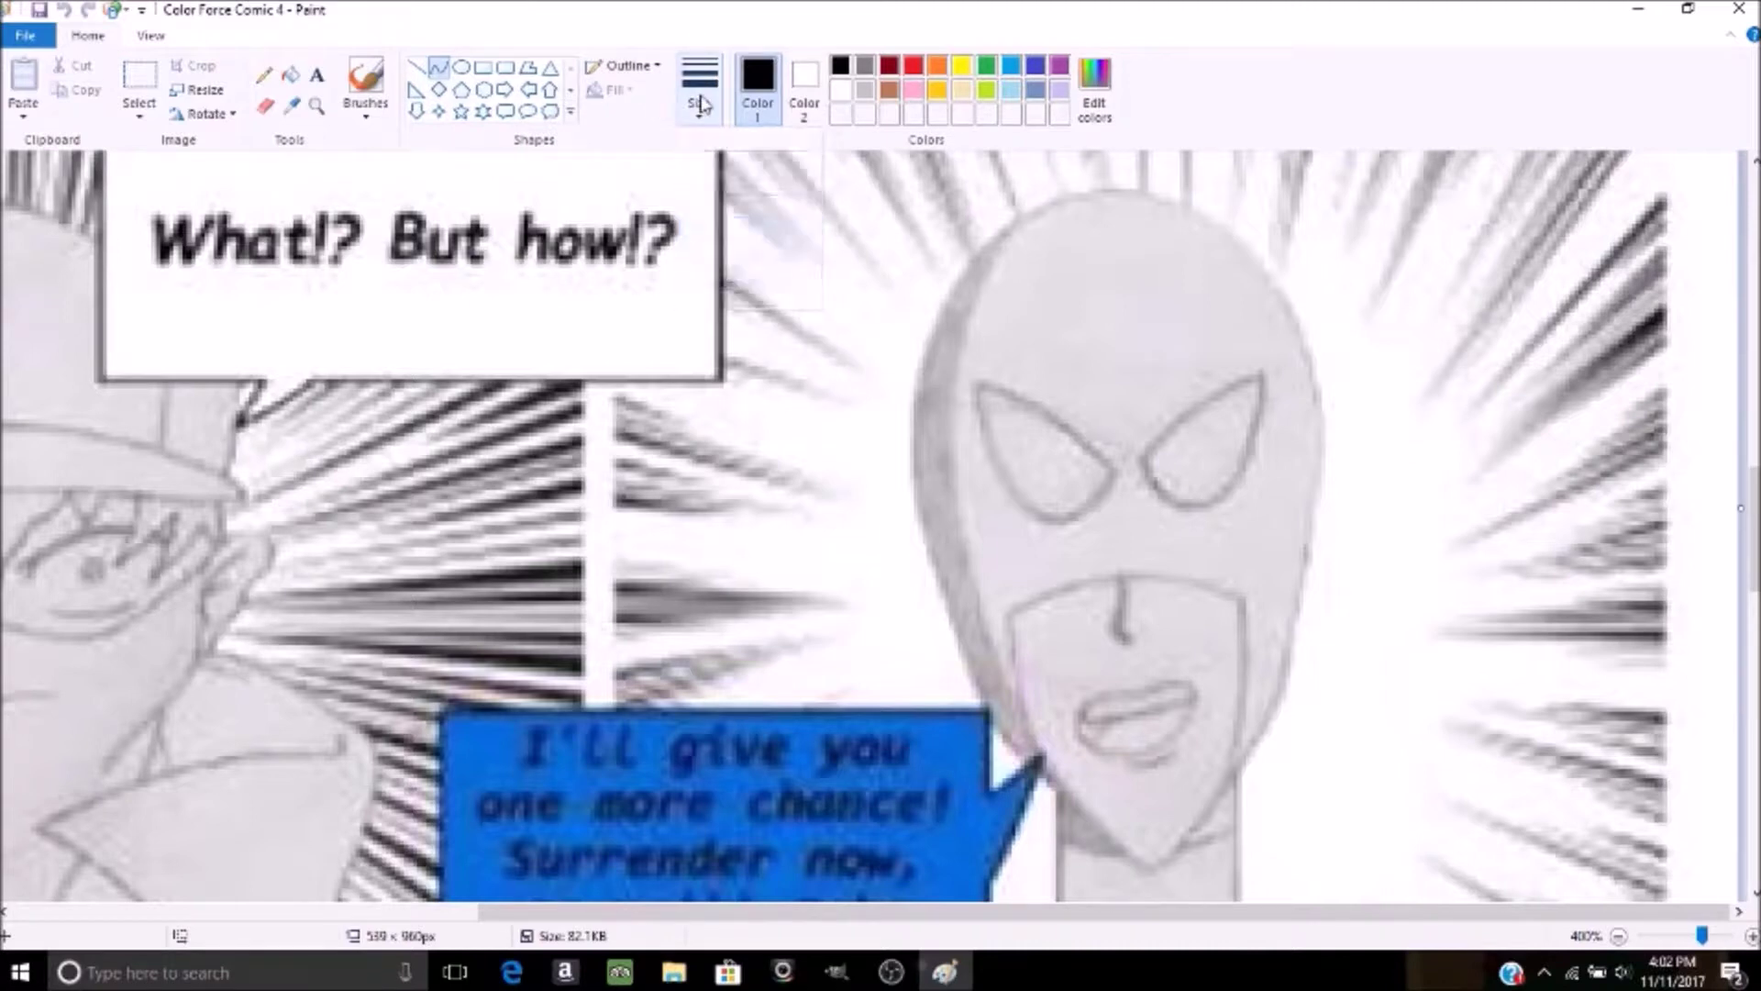
drag(952, 493, 1275, 473)
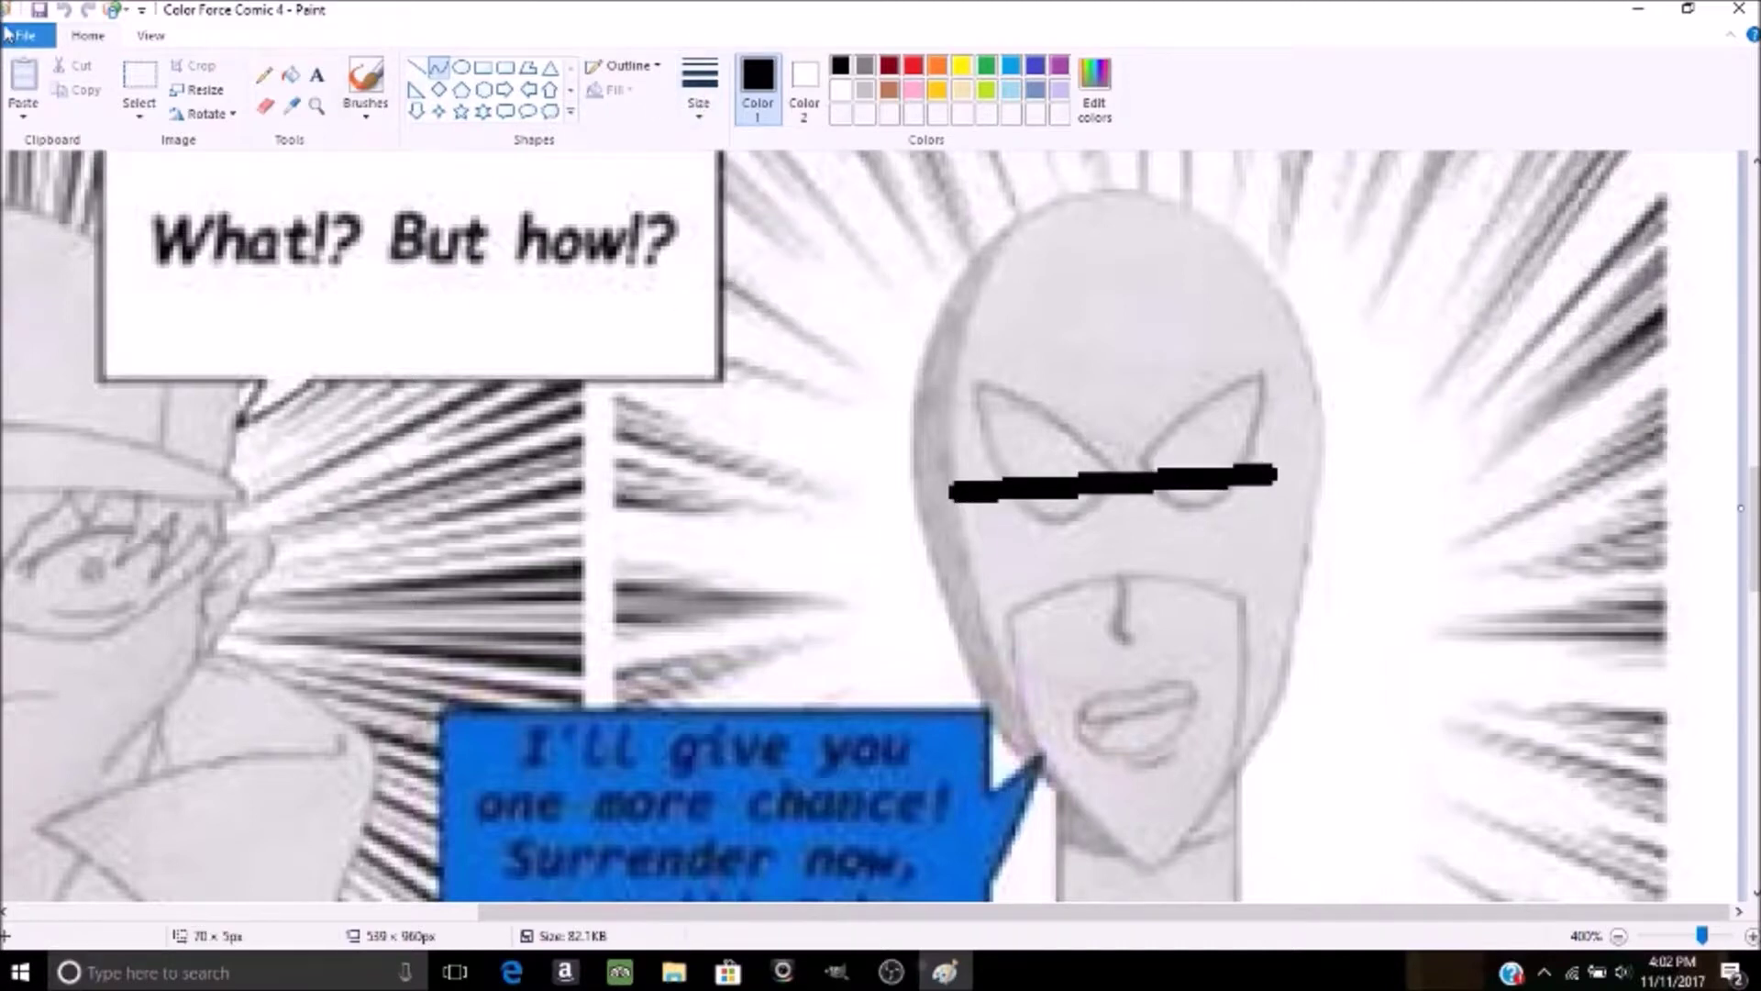
click(305, 514)
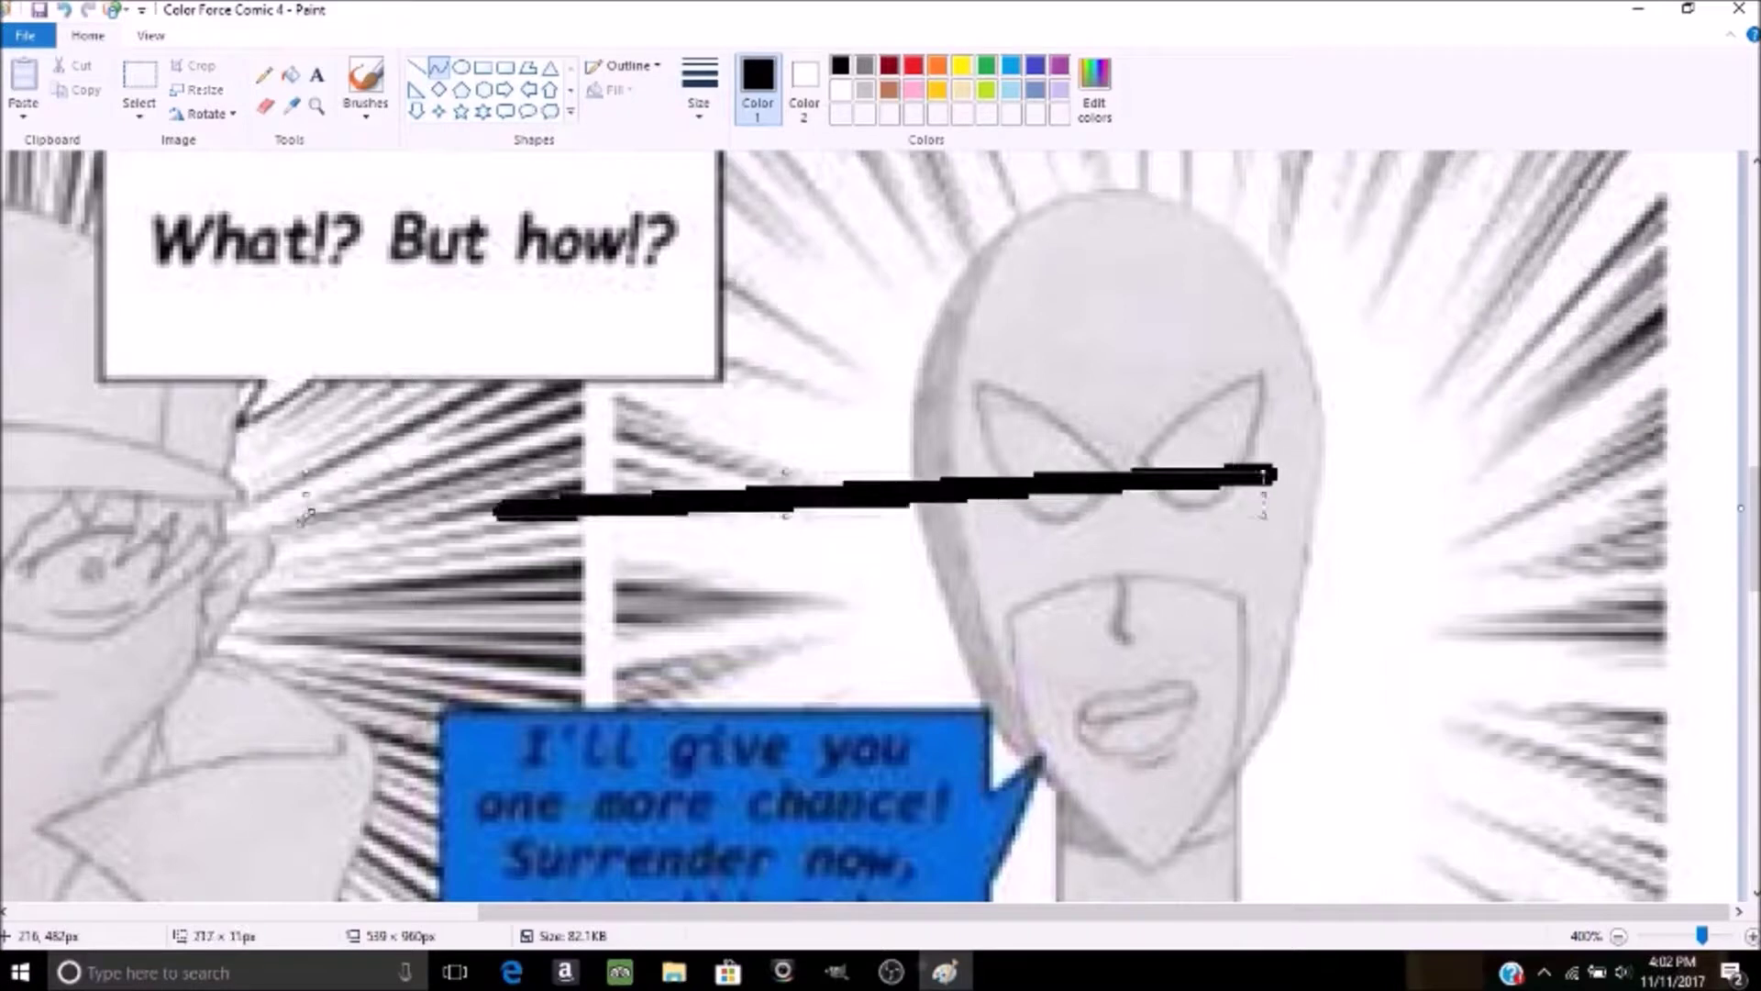
click(64, 13)
- Set the line thickness to the second-thinnest option and try a black curve along the side of the masked head, undoing the curve
click(699, 96)
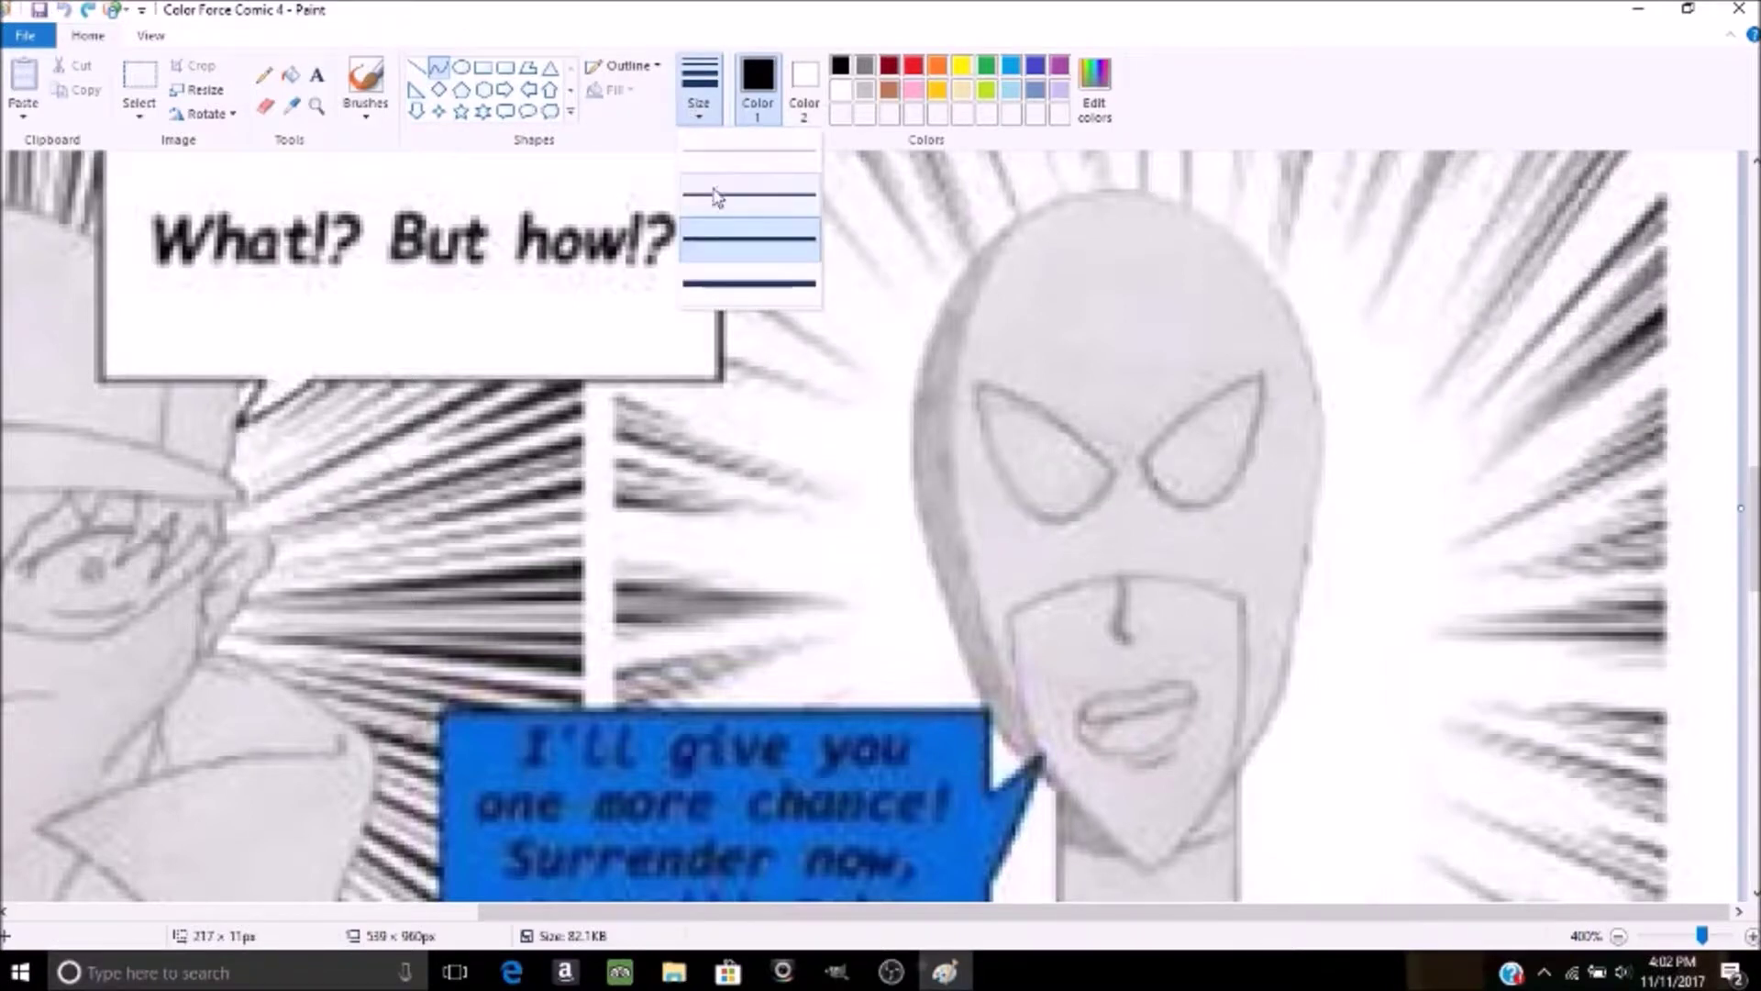
click(717, 195)
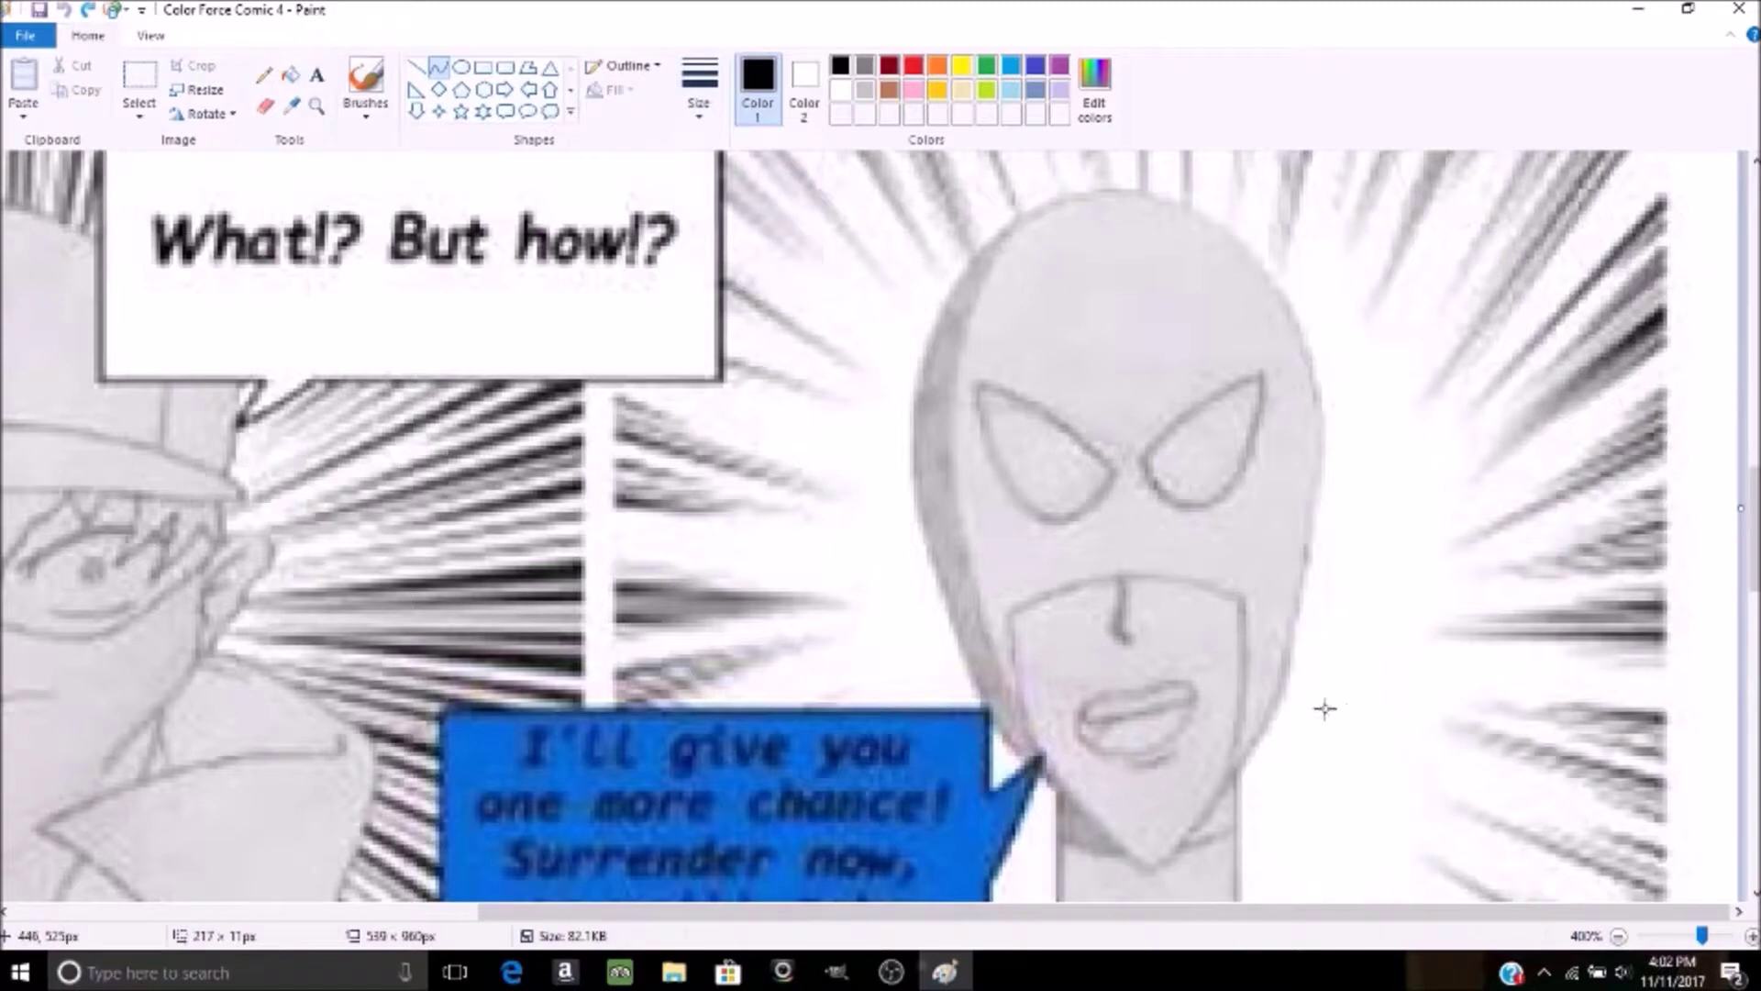
drag(1288, 672, 1319, 488)
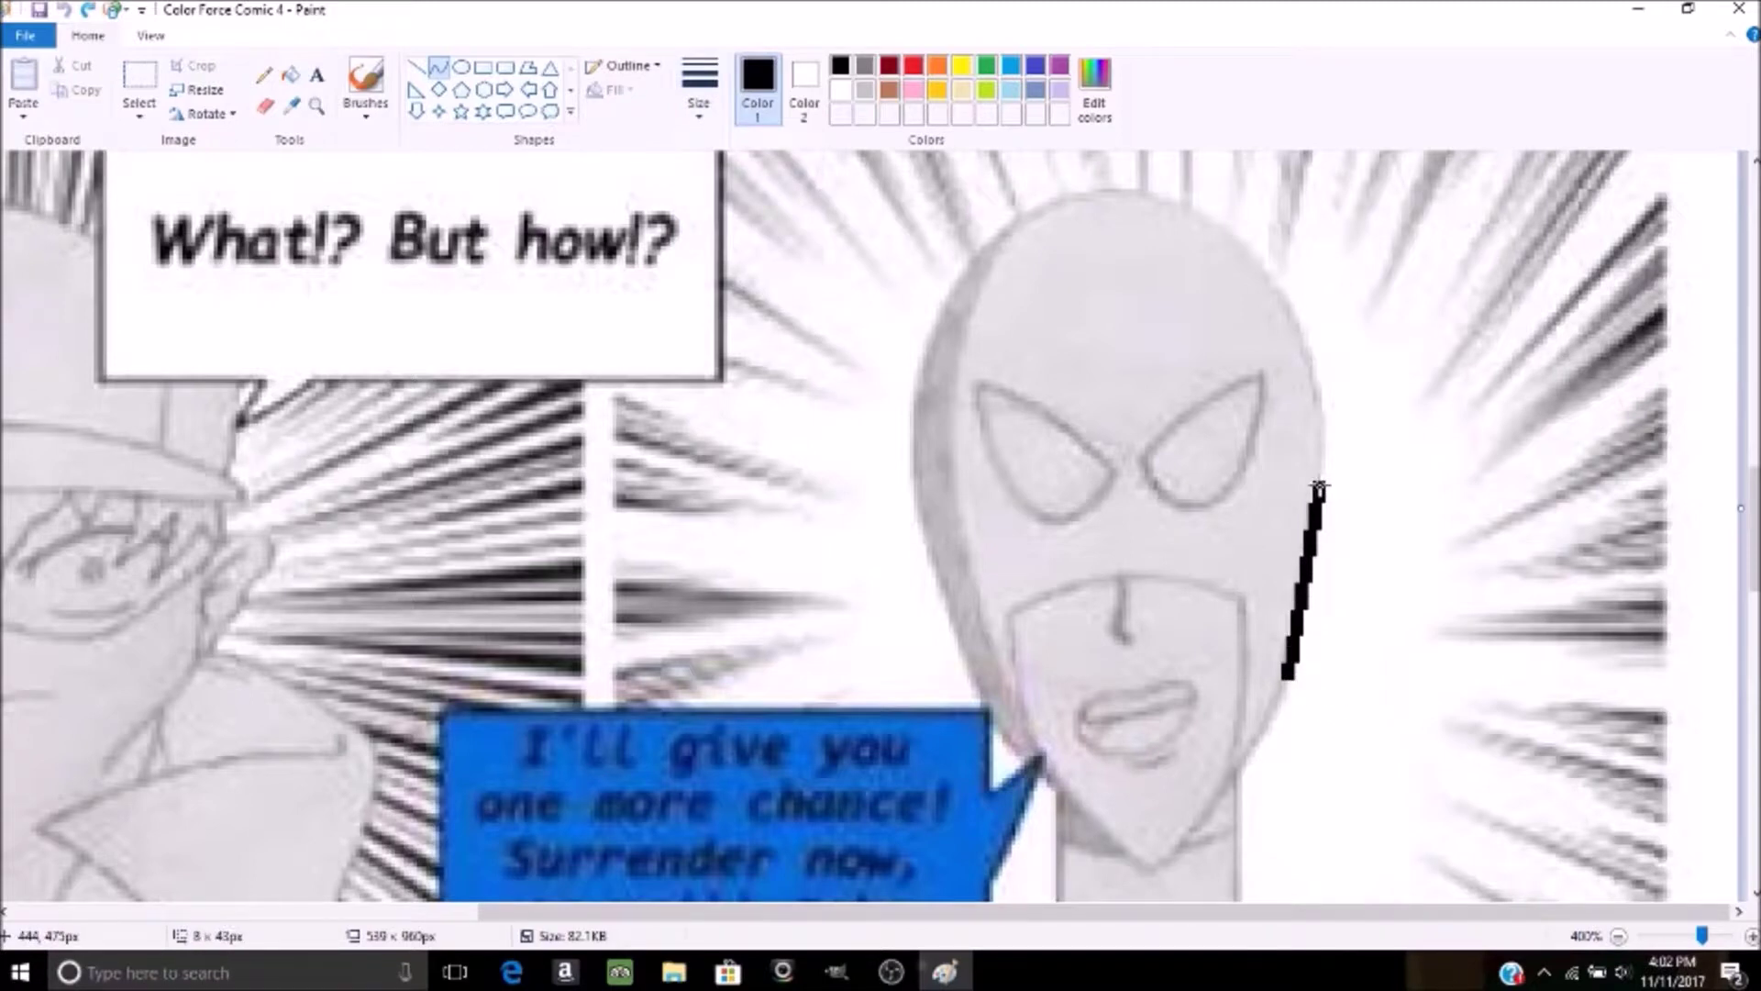
click(236, 384)
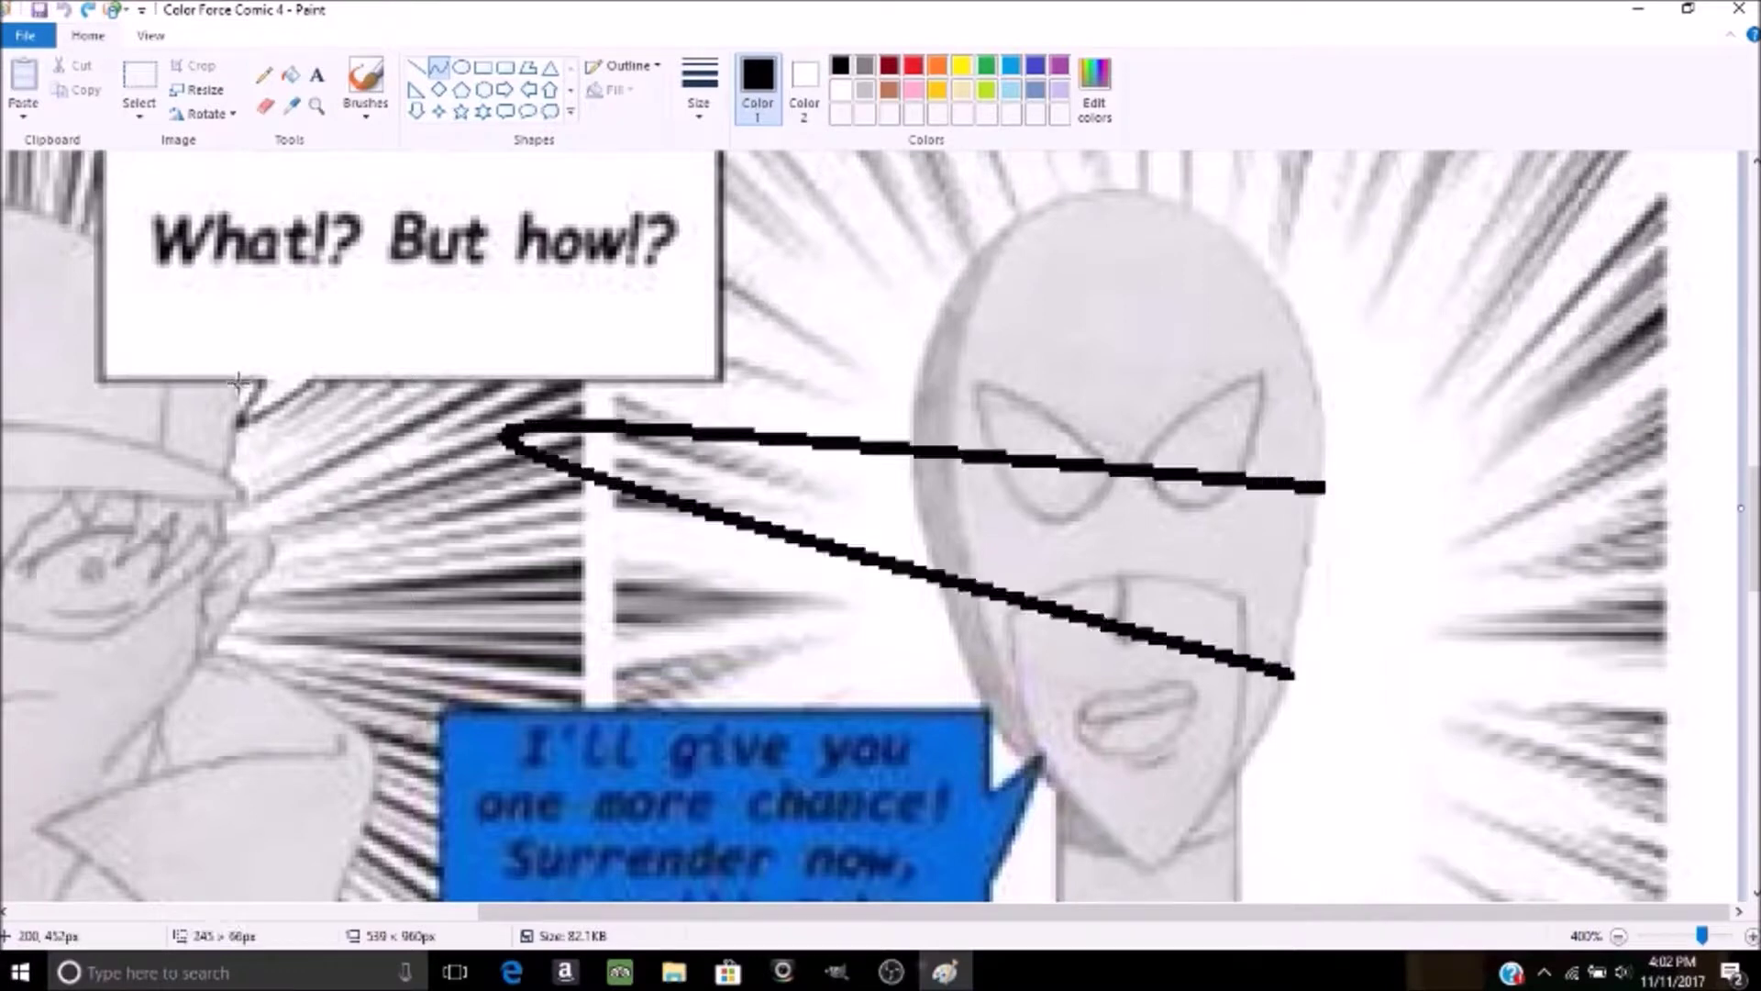
click(64, 10)
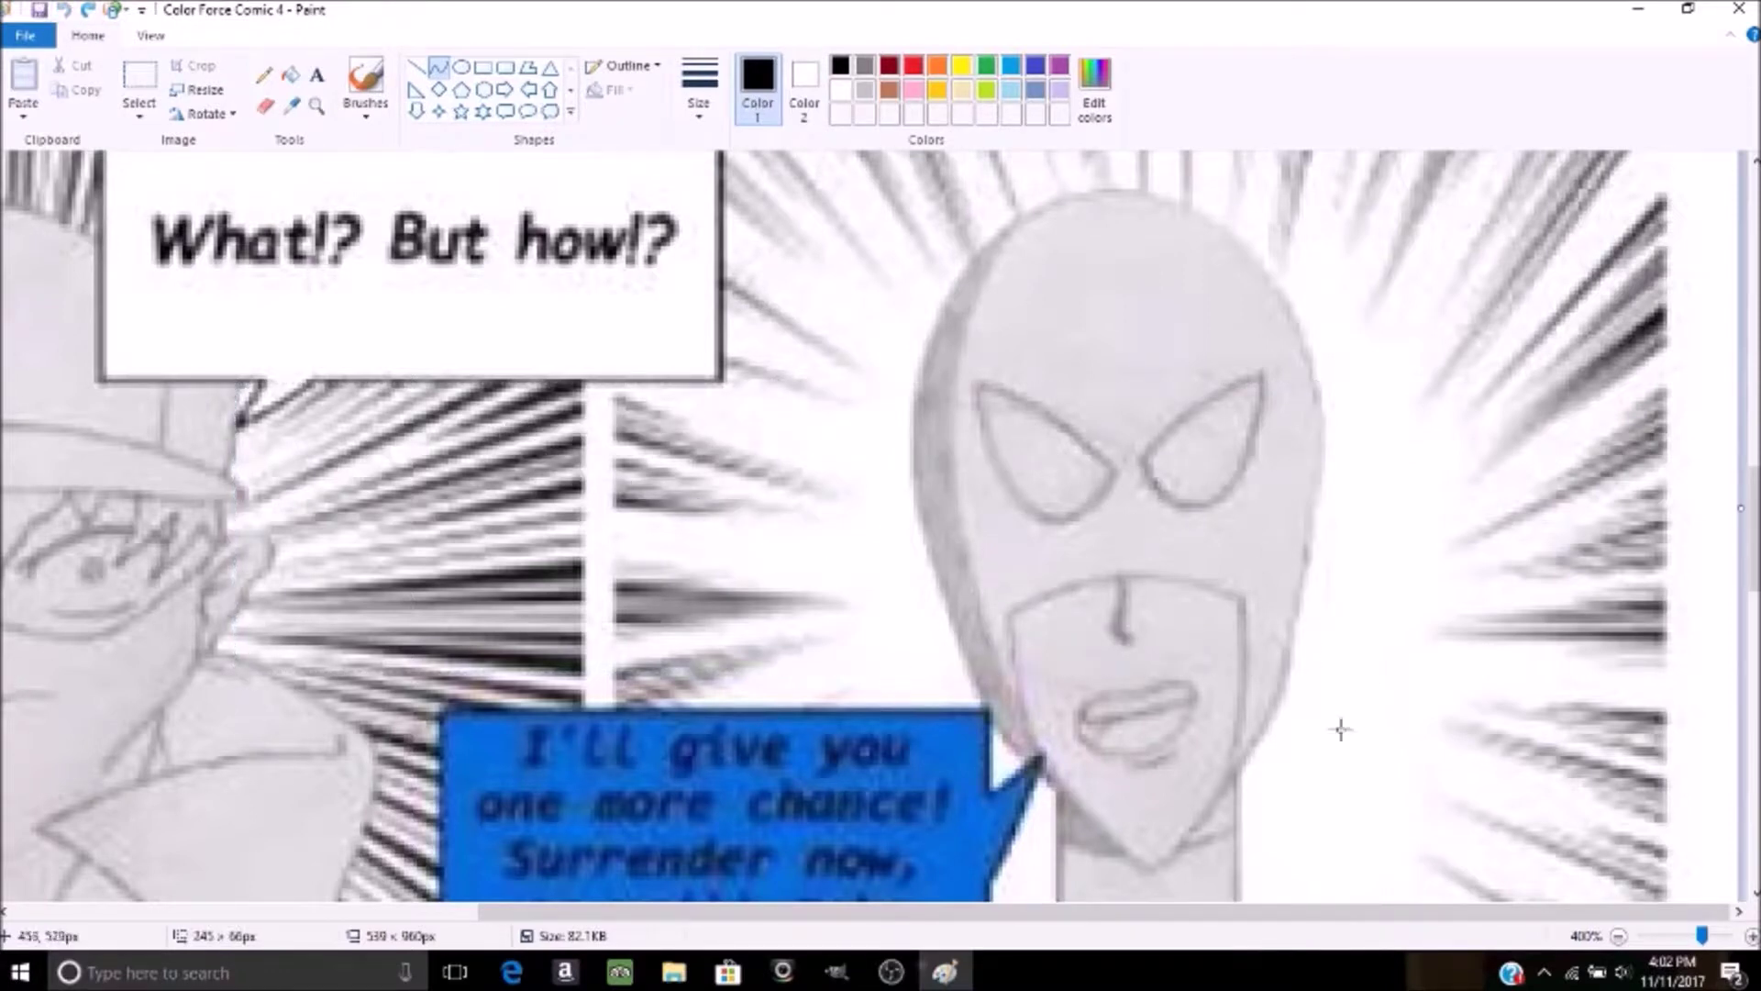
- Trace the right side and the top of the masked head with two connected black curves, bending each to follow the pencil outline
click(707, 78)
click(714, 76)
drag(1280, 693, 1225, 228)
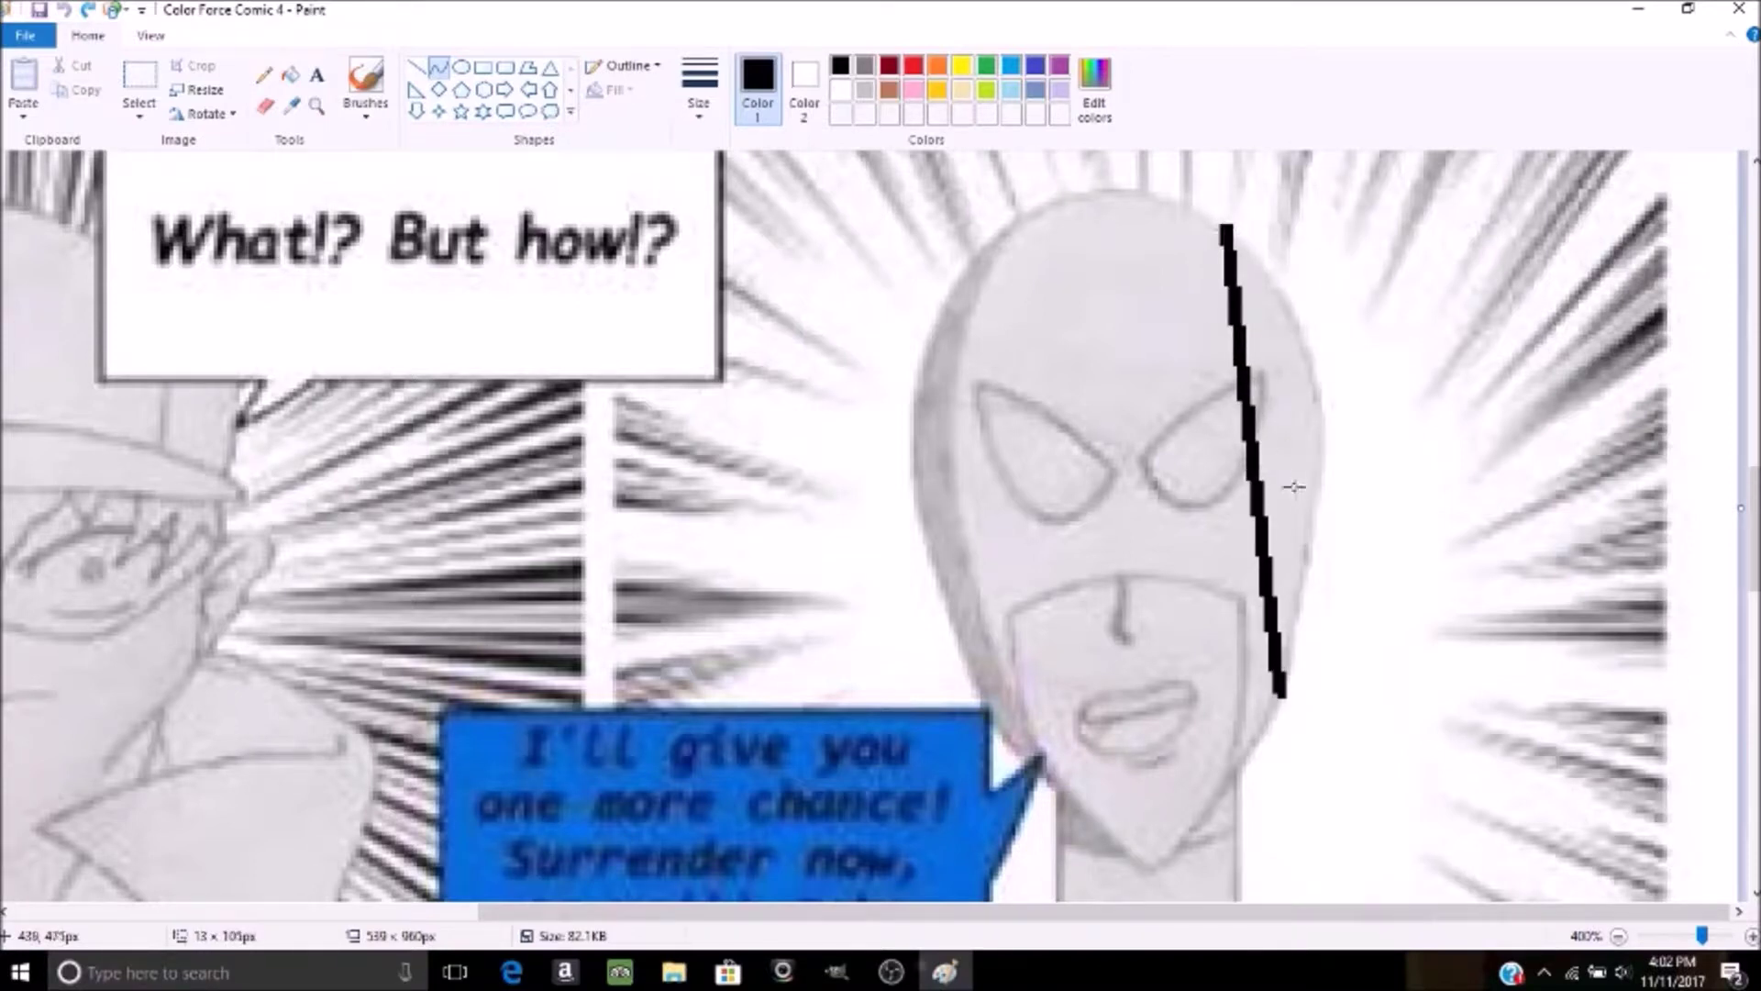
mouse_move(1339, 478)
mouse_down()
mouse_move(1333, 361)
mouse_move(1384, 398)
mouse_move(1336, 393)
mouse_up()
mouse_move(1321, 306)
mouse_down()
mouse_move(1272, 262)
mouse_move(1326, 304)
mouse_up()
click(1554, 392)
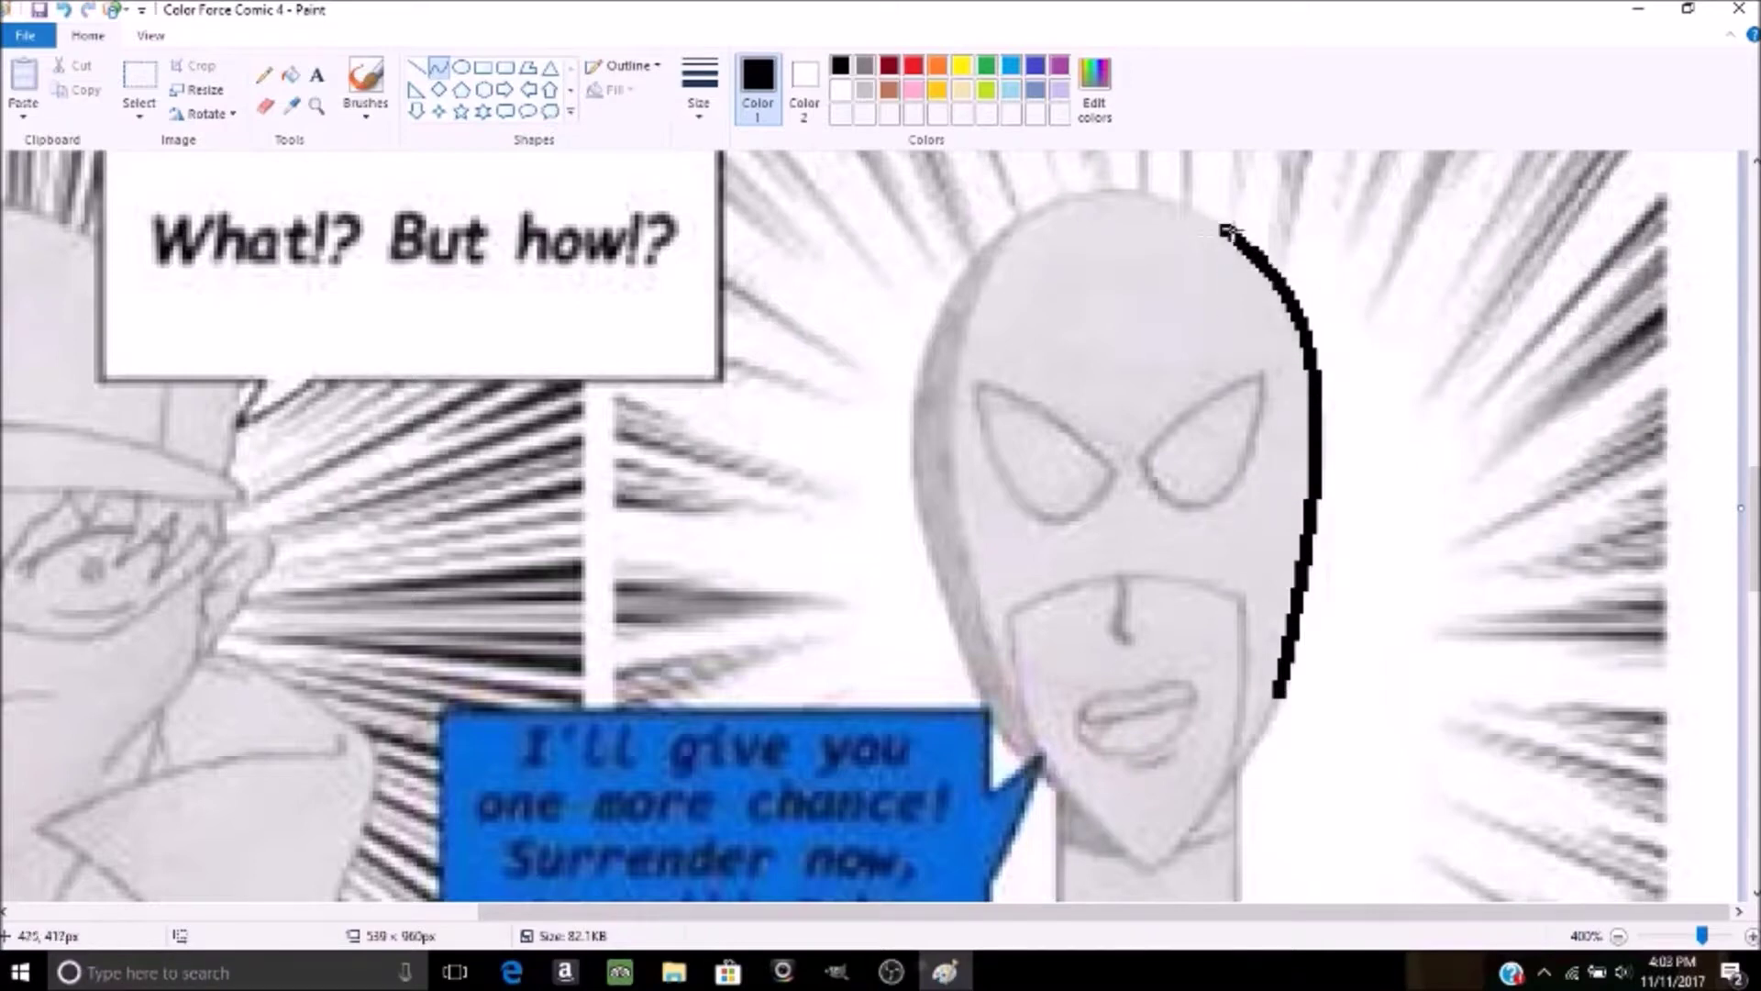
drag(1225, 227, 948, 312)
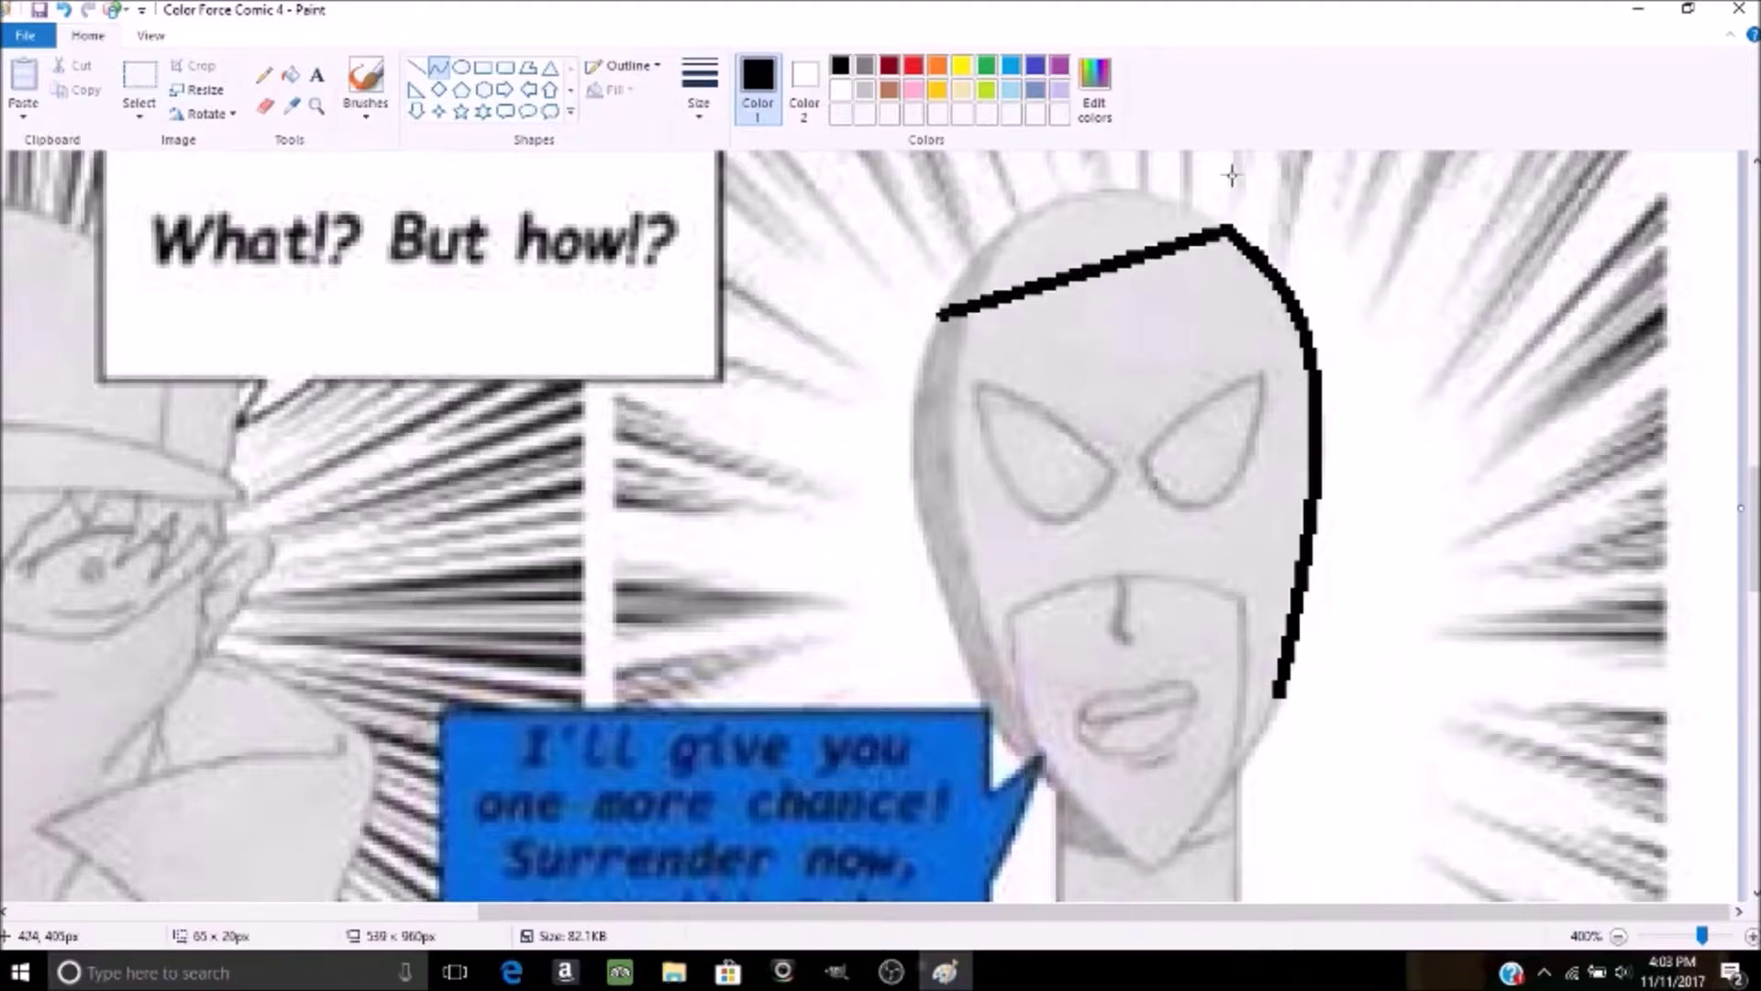
mouse_move(1170, 215)
mouse_down()
mouse_move(1128, 172)
mouse_move(1055, 183)
mouse_up()
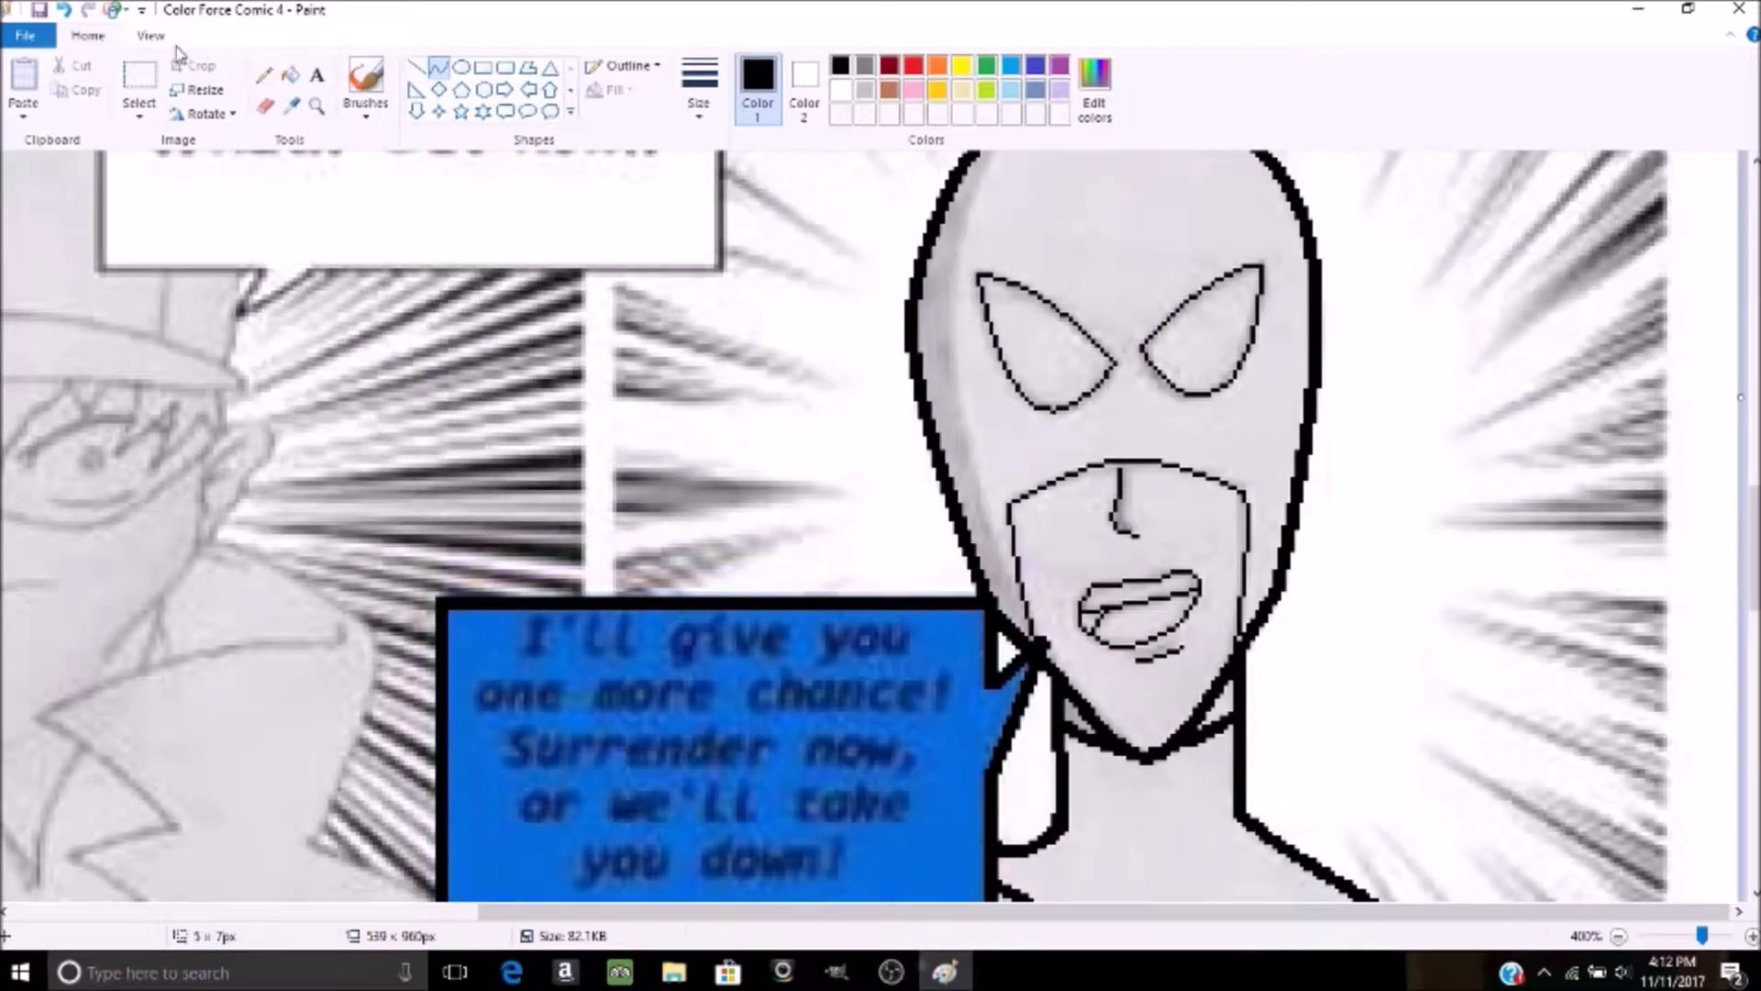
- Save the traced comic page as a JPEG copy named Color Force Comic 4-2 in the Pictures folder
click(162, 38)
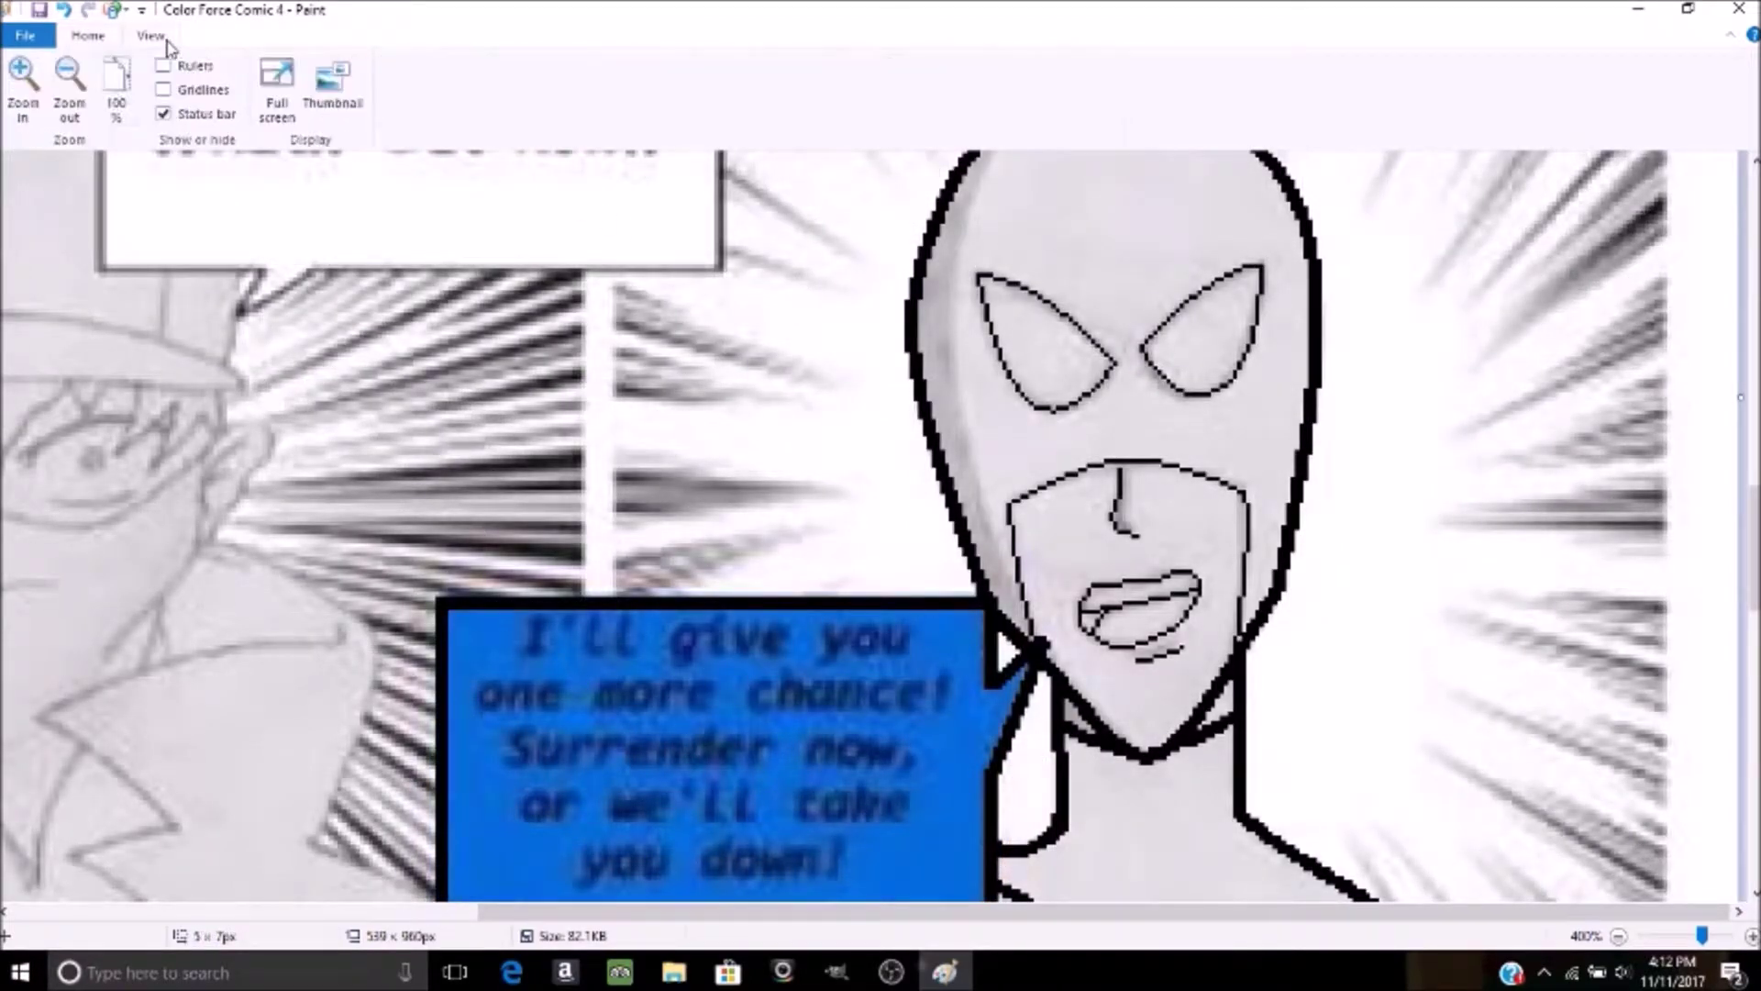
click(84, 104)
click(85, 104)
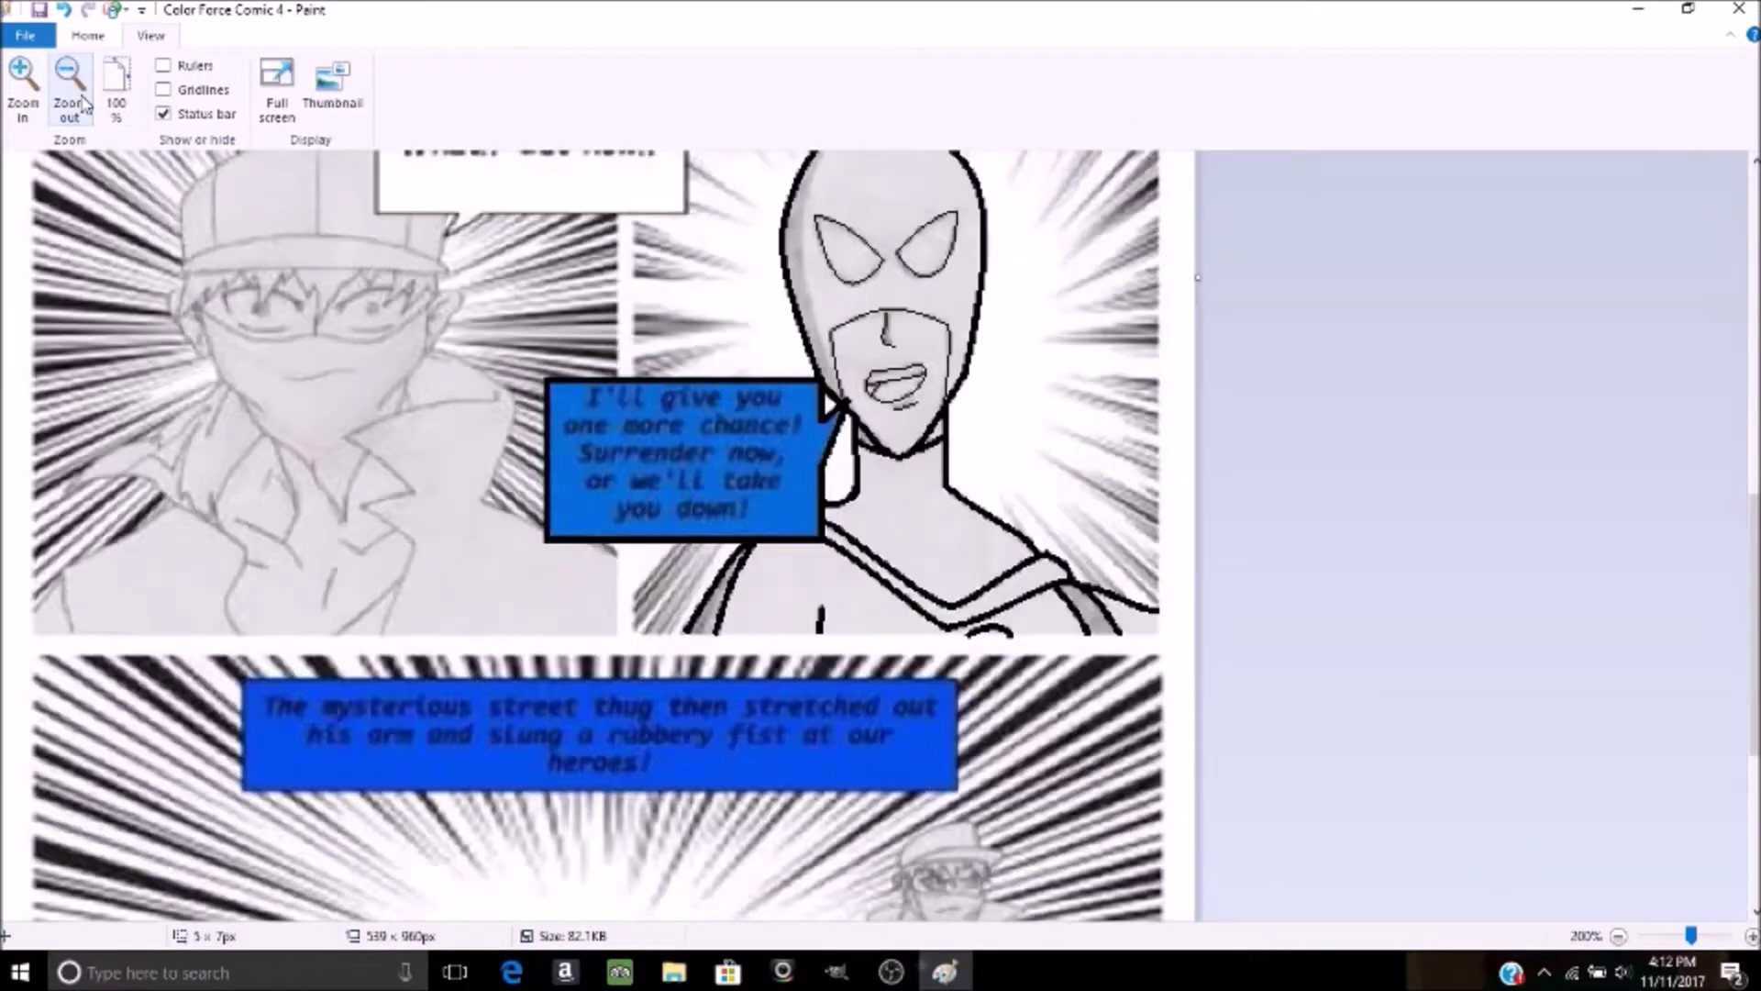
click(85, 103)
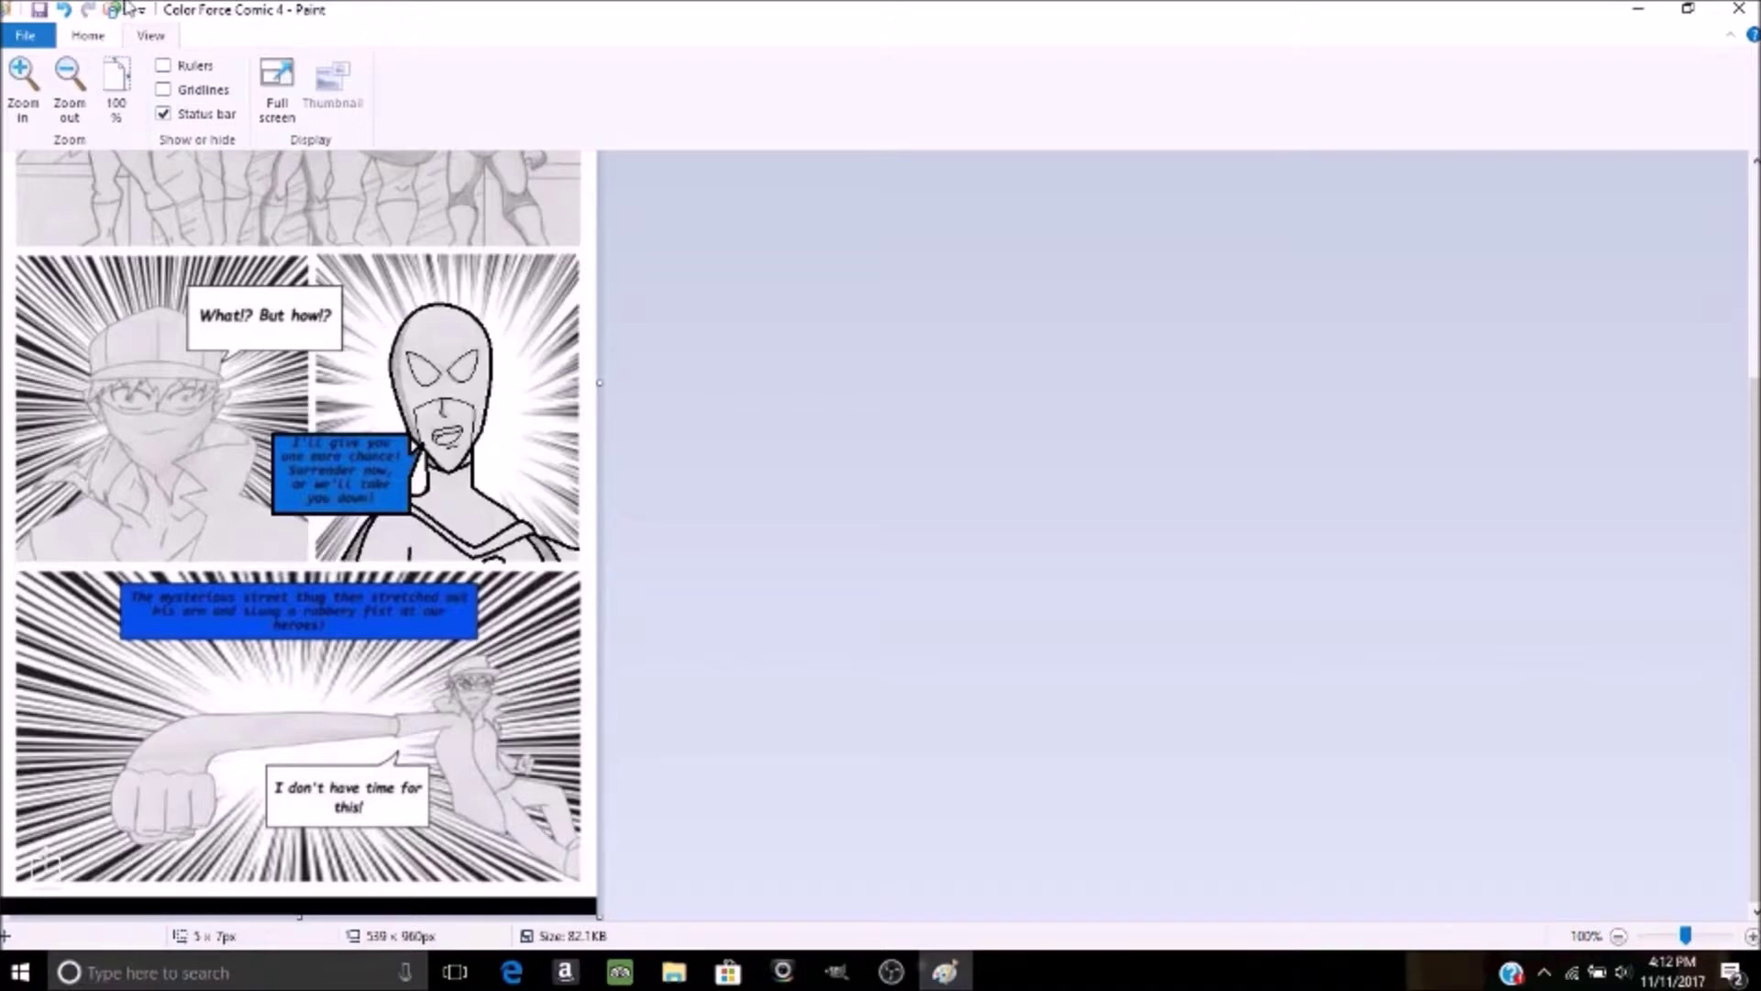
click(25, 39)
click(55, 222)
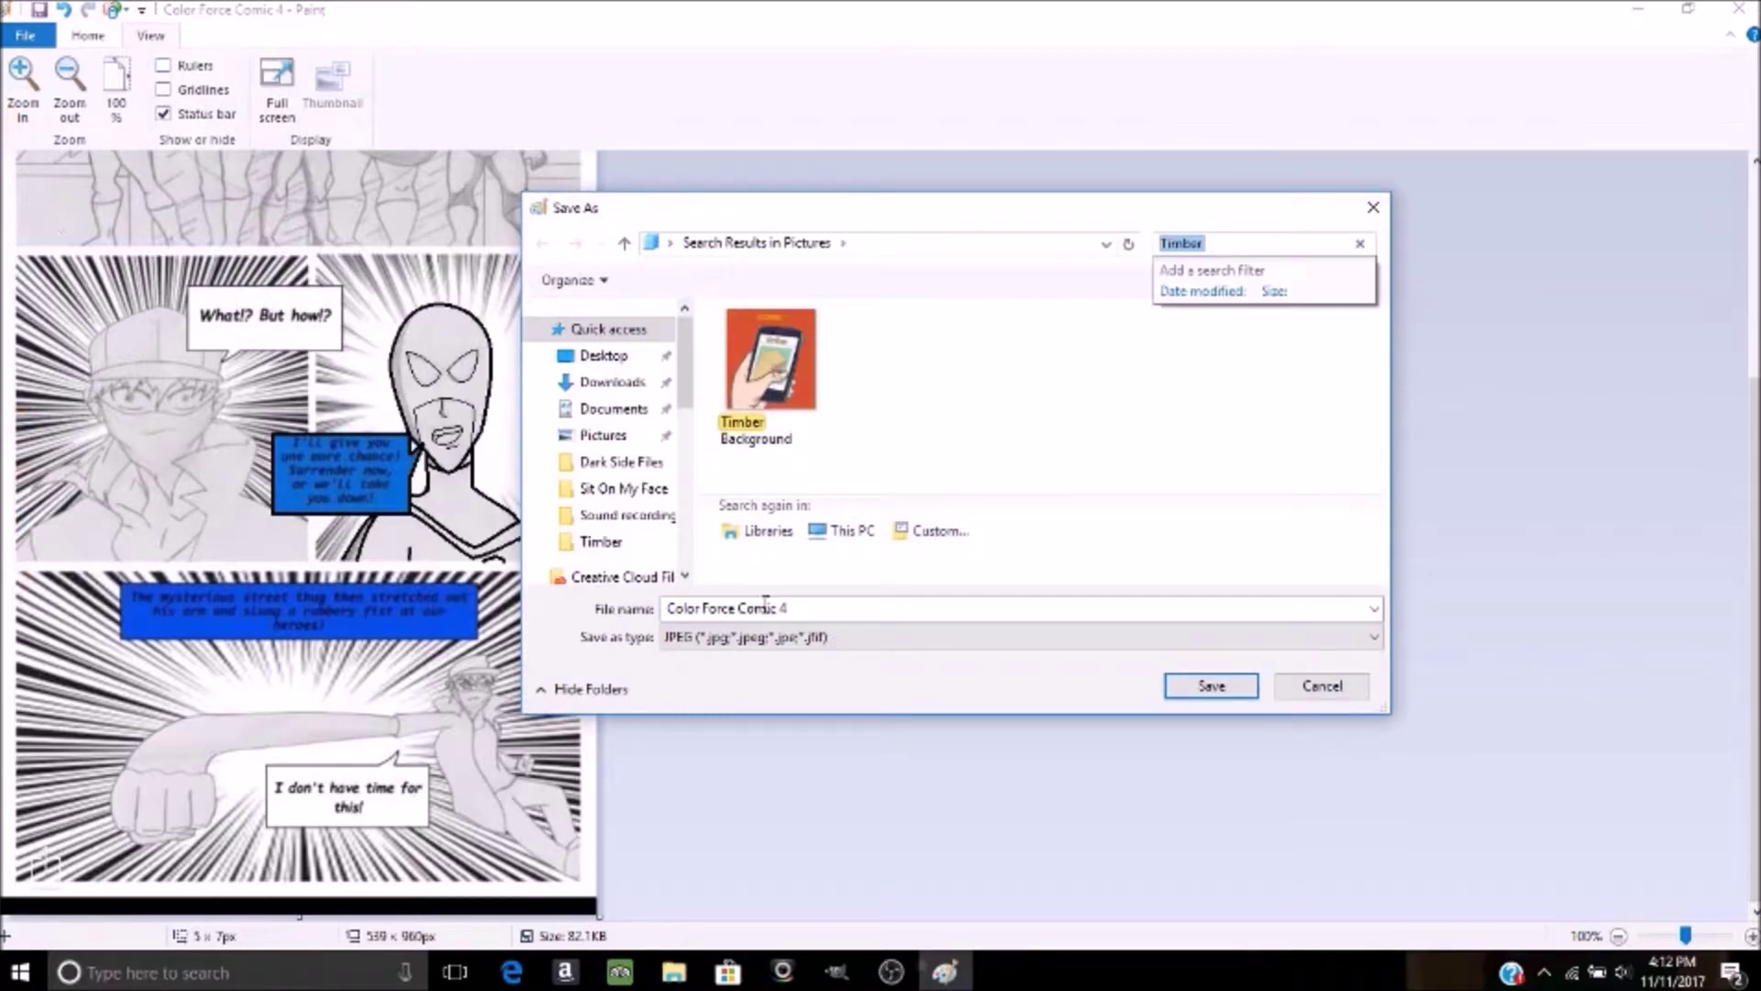
click(834, 612)
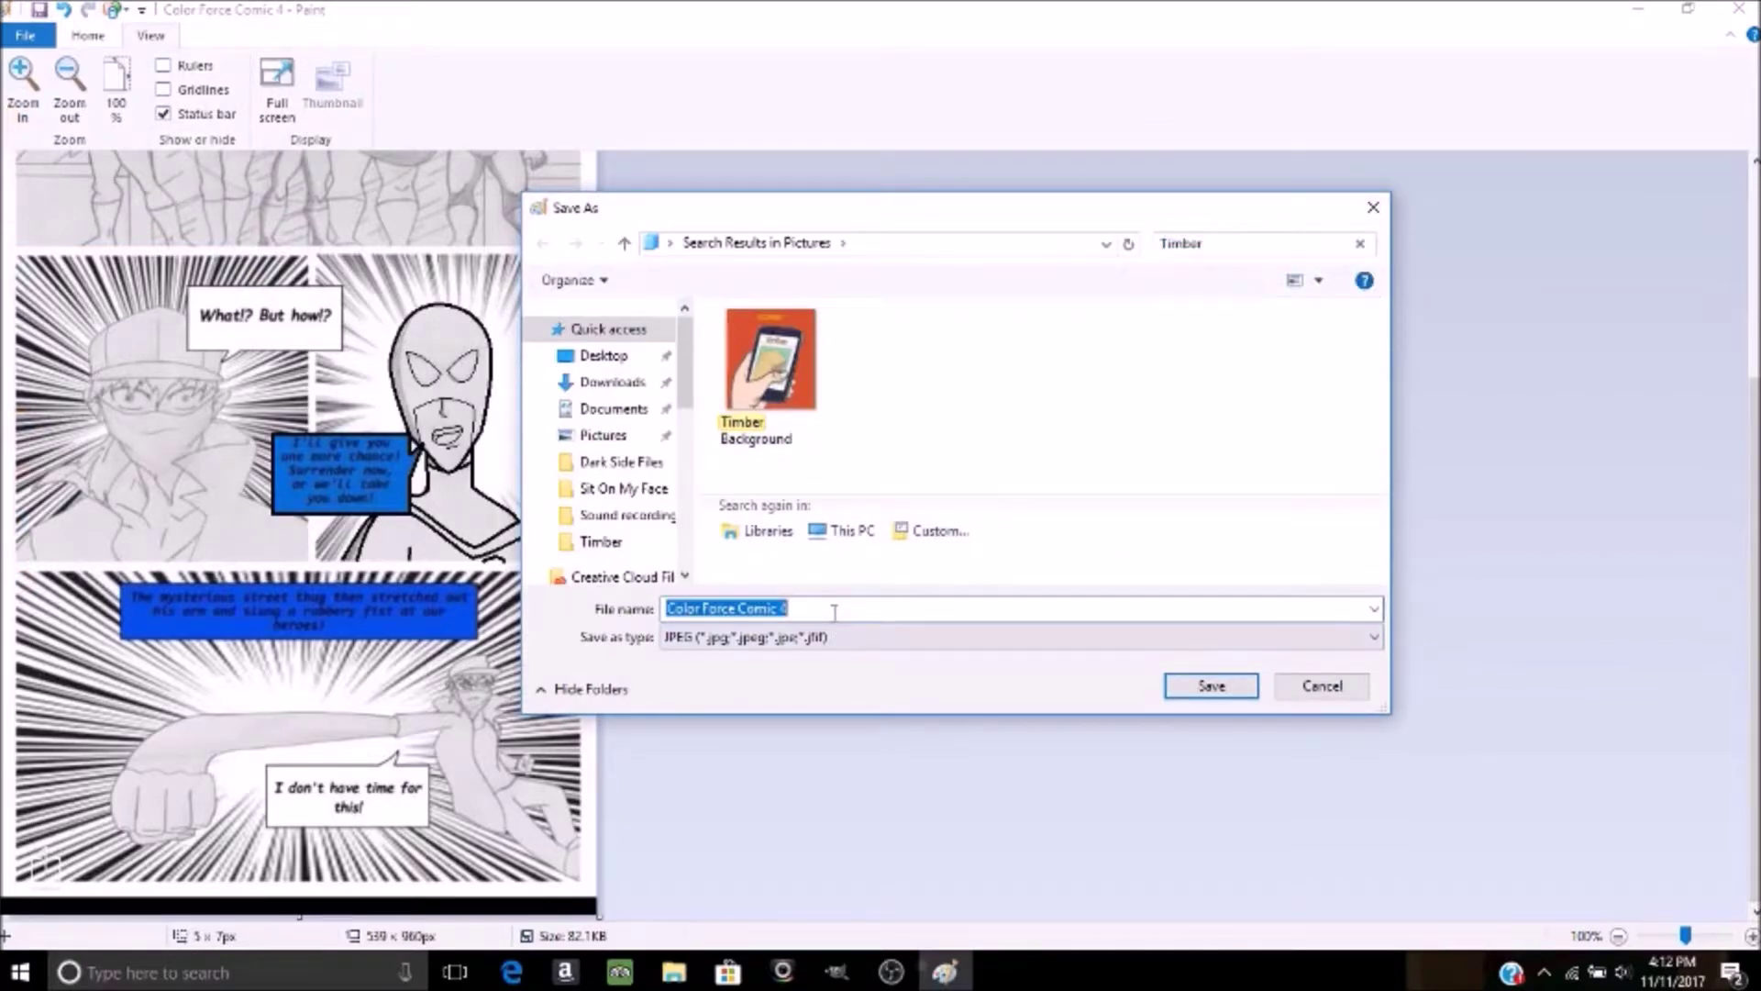
click(834, 612)
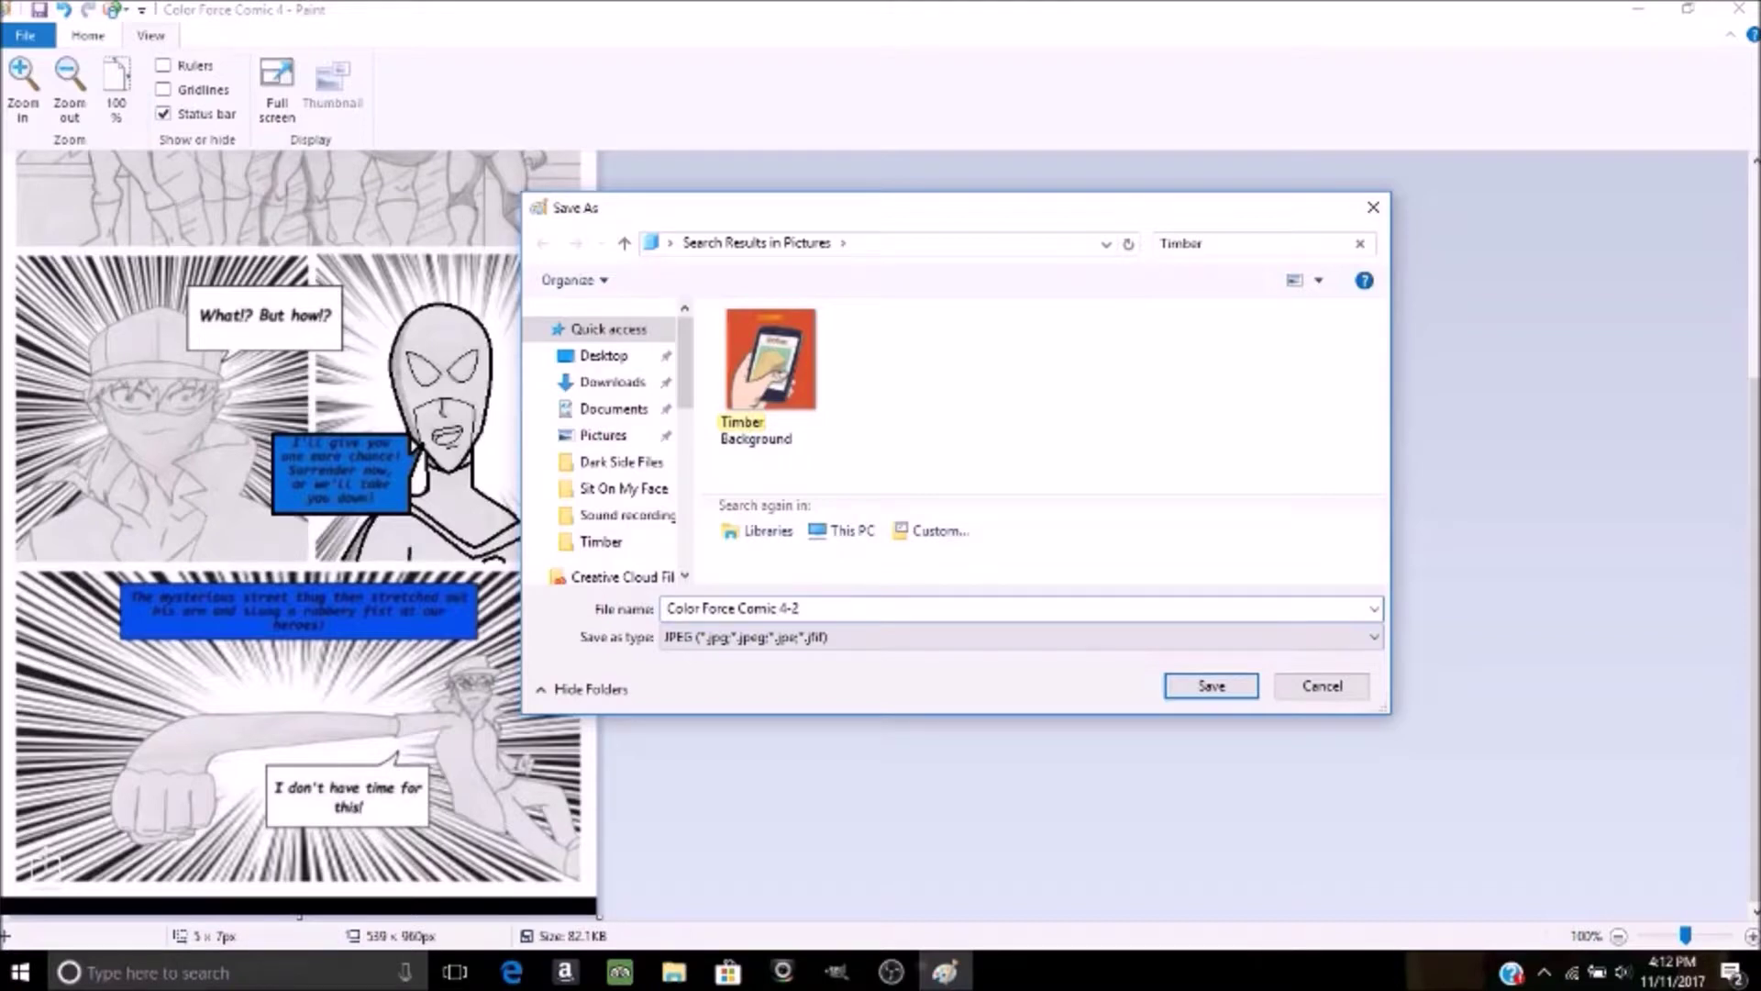
key(Return)
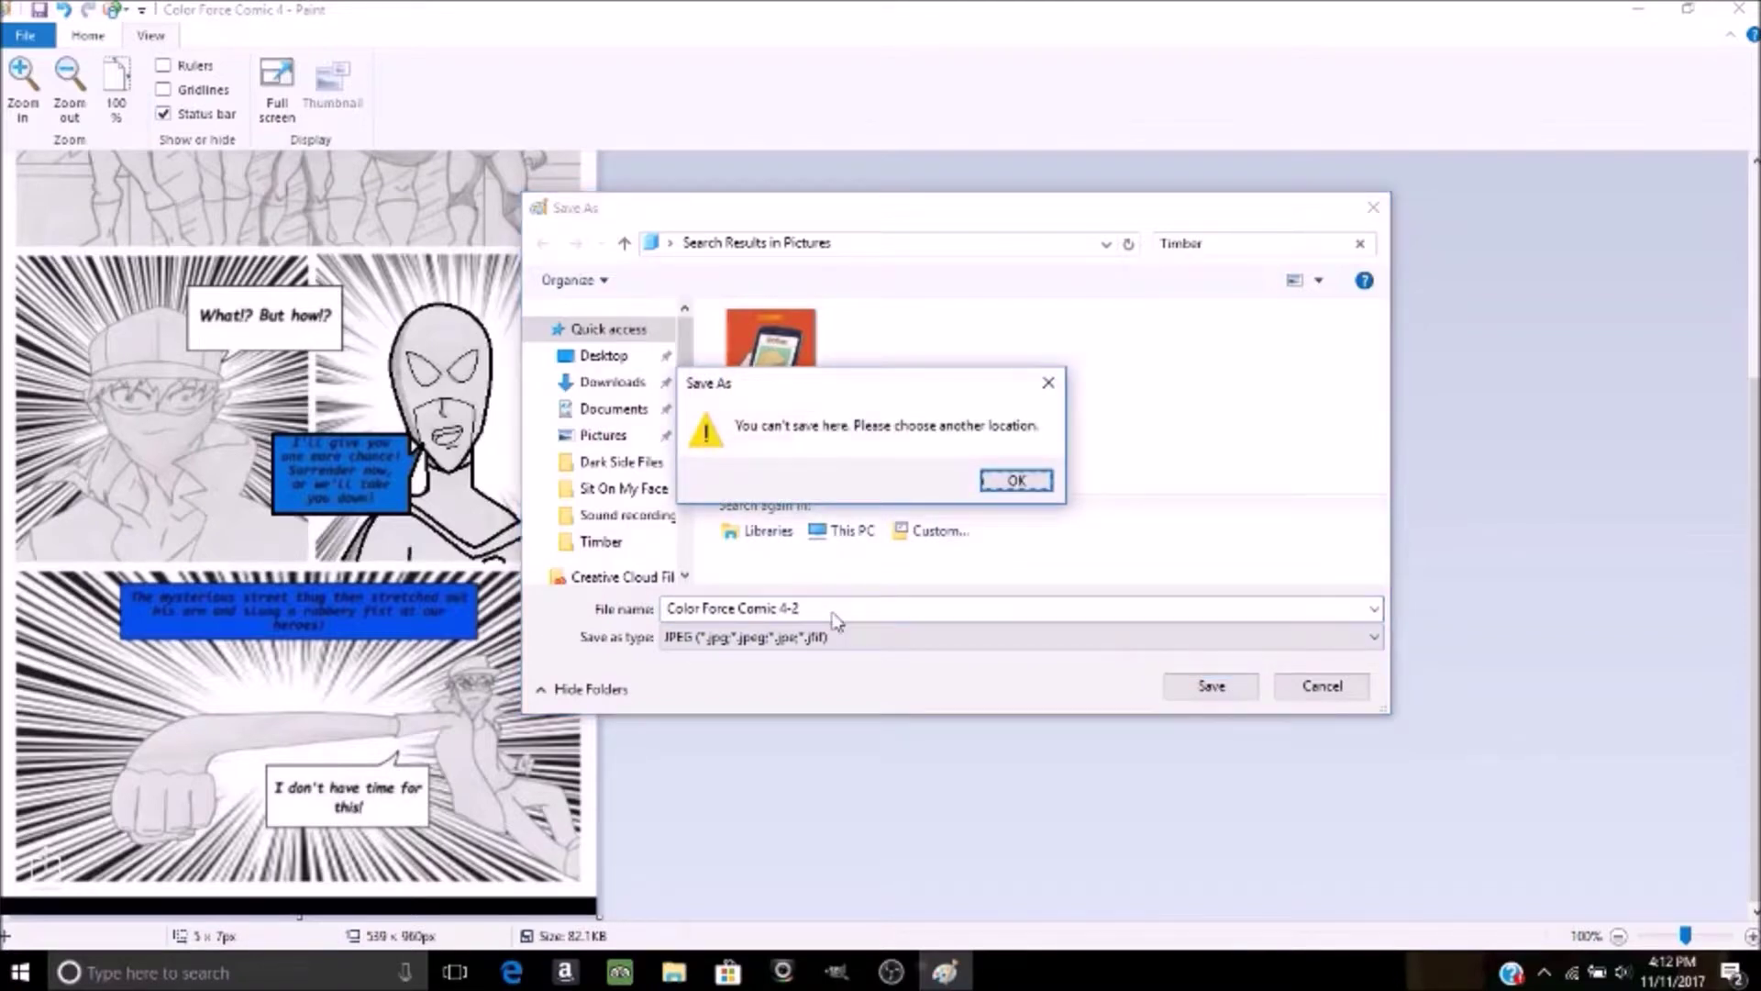
click(1009, 481)
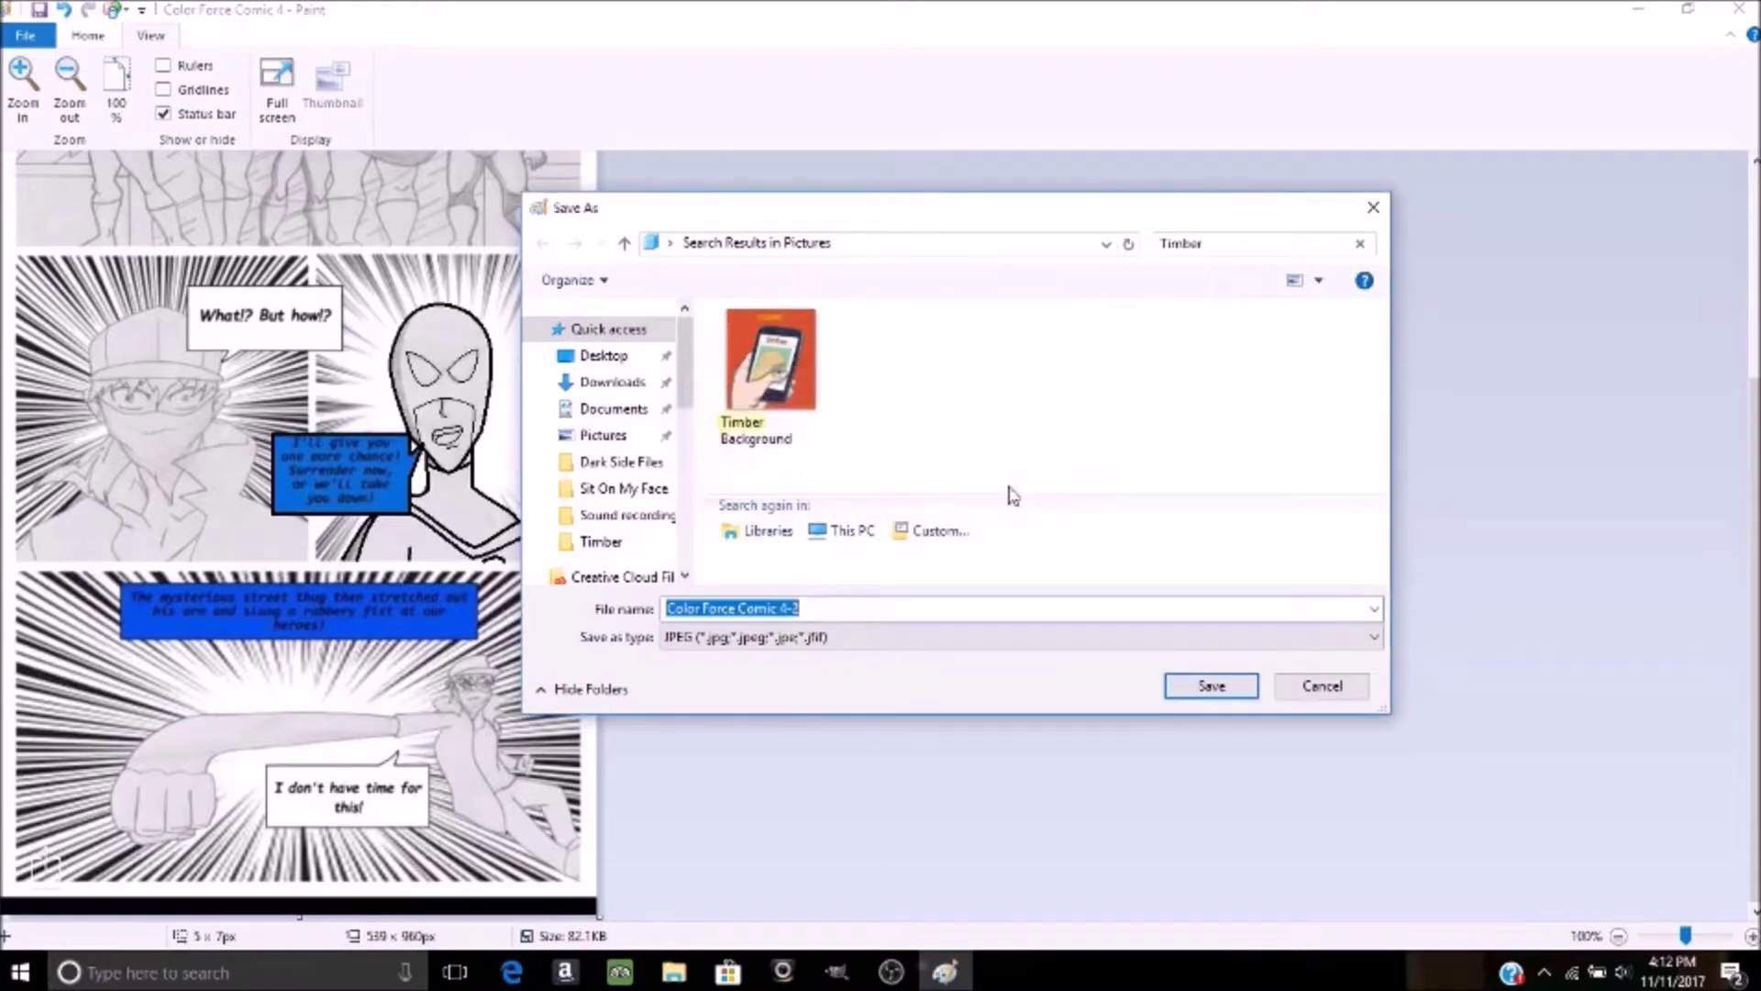
click(613, 439)
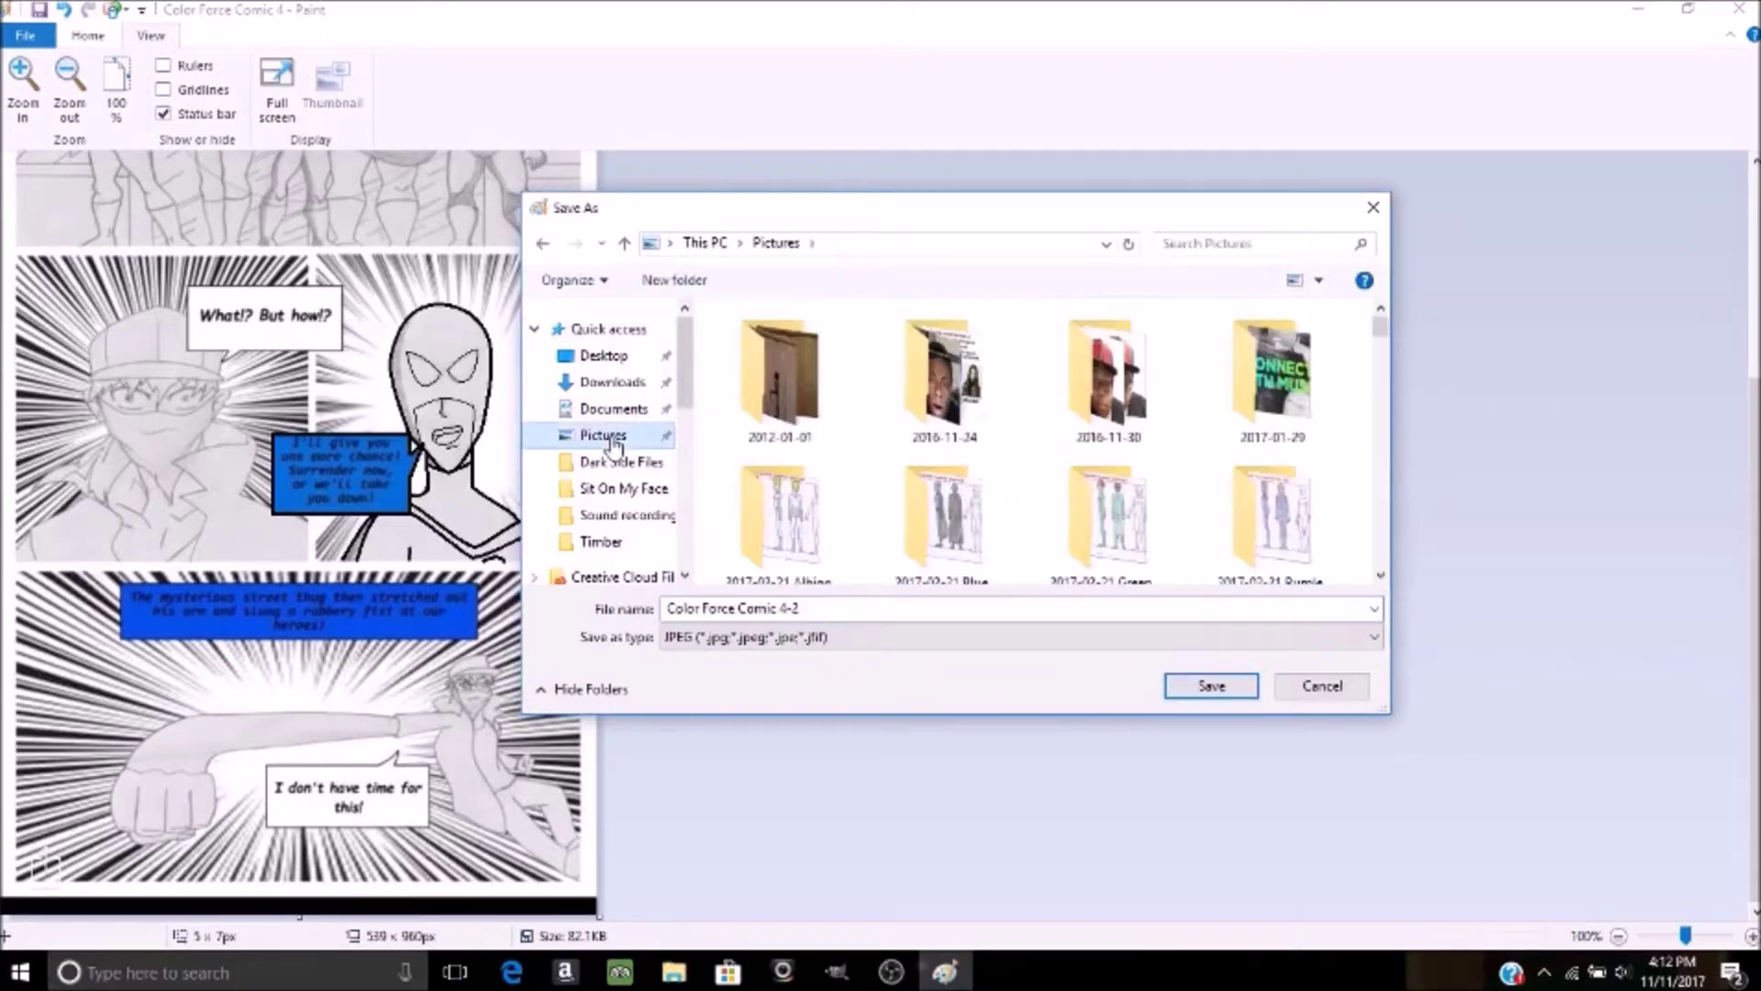
click(1185, 681)
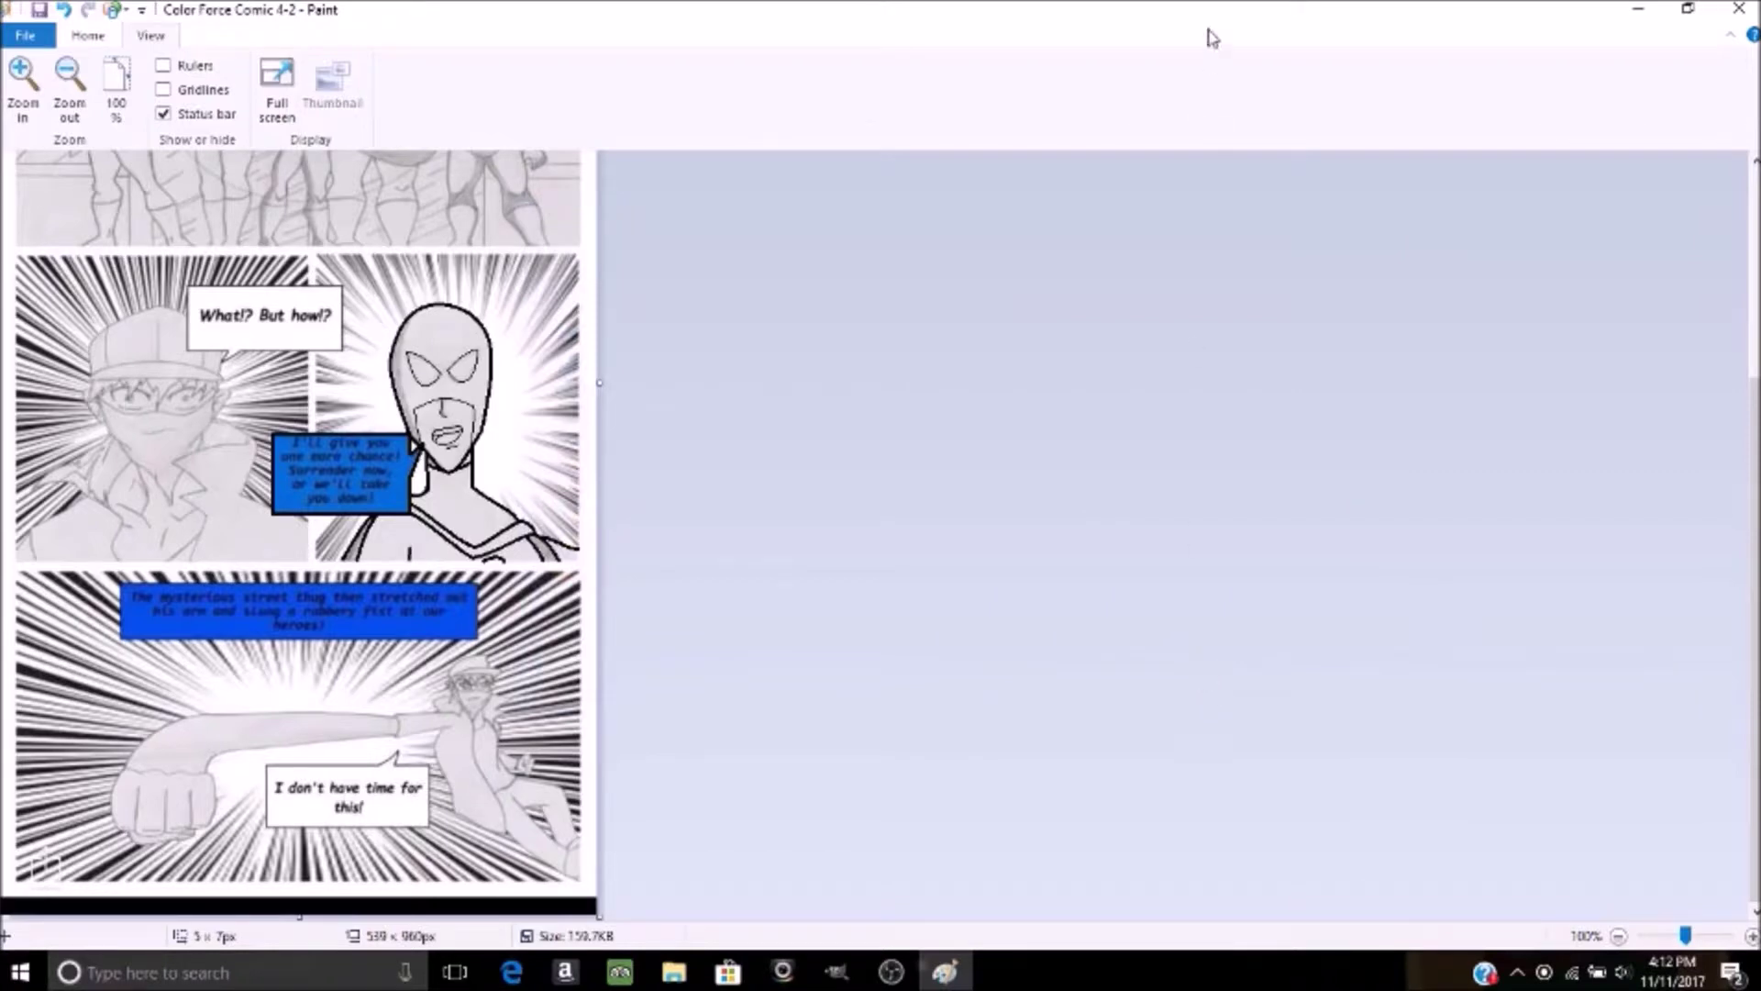
- Switch to GIMP and close the old Color Force Comic 4 image, discarding its changes
click(1634, 10)
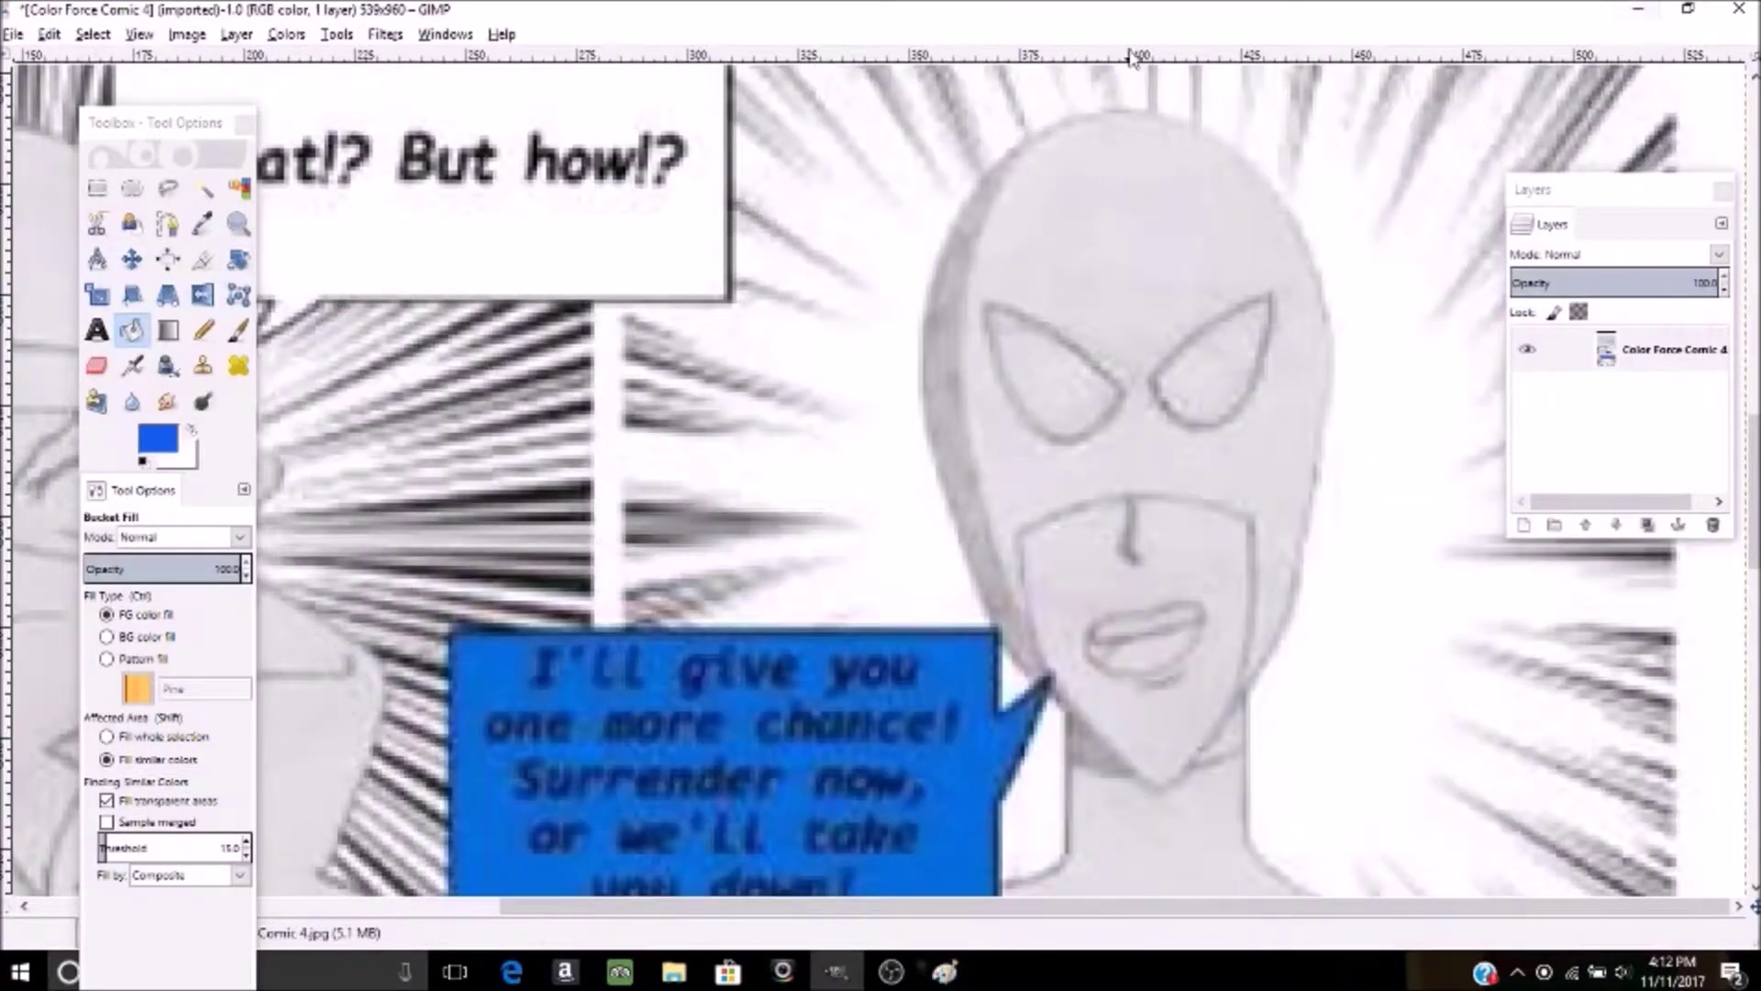
click(145, 36)
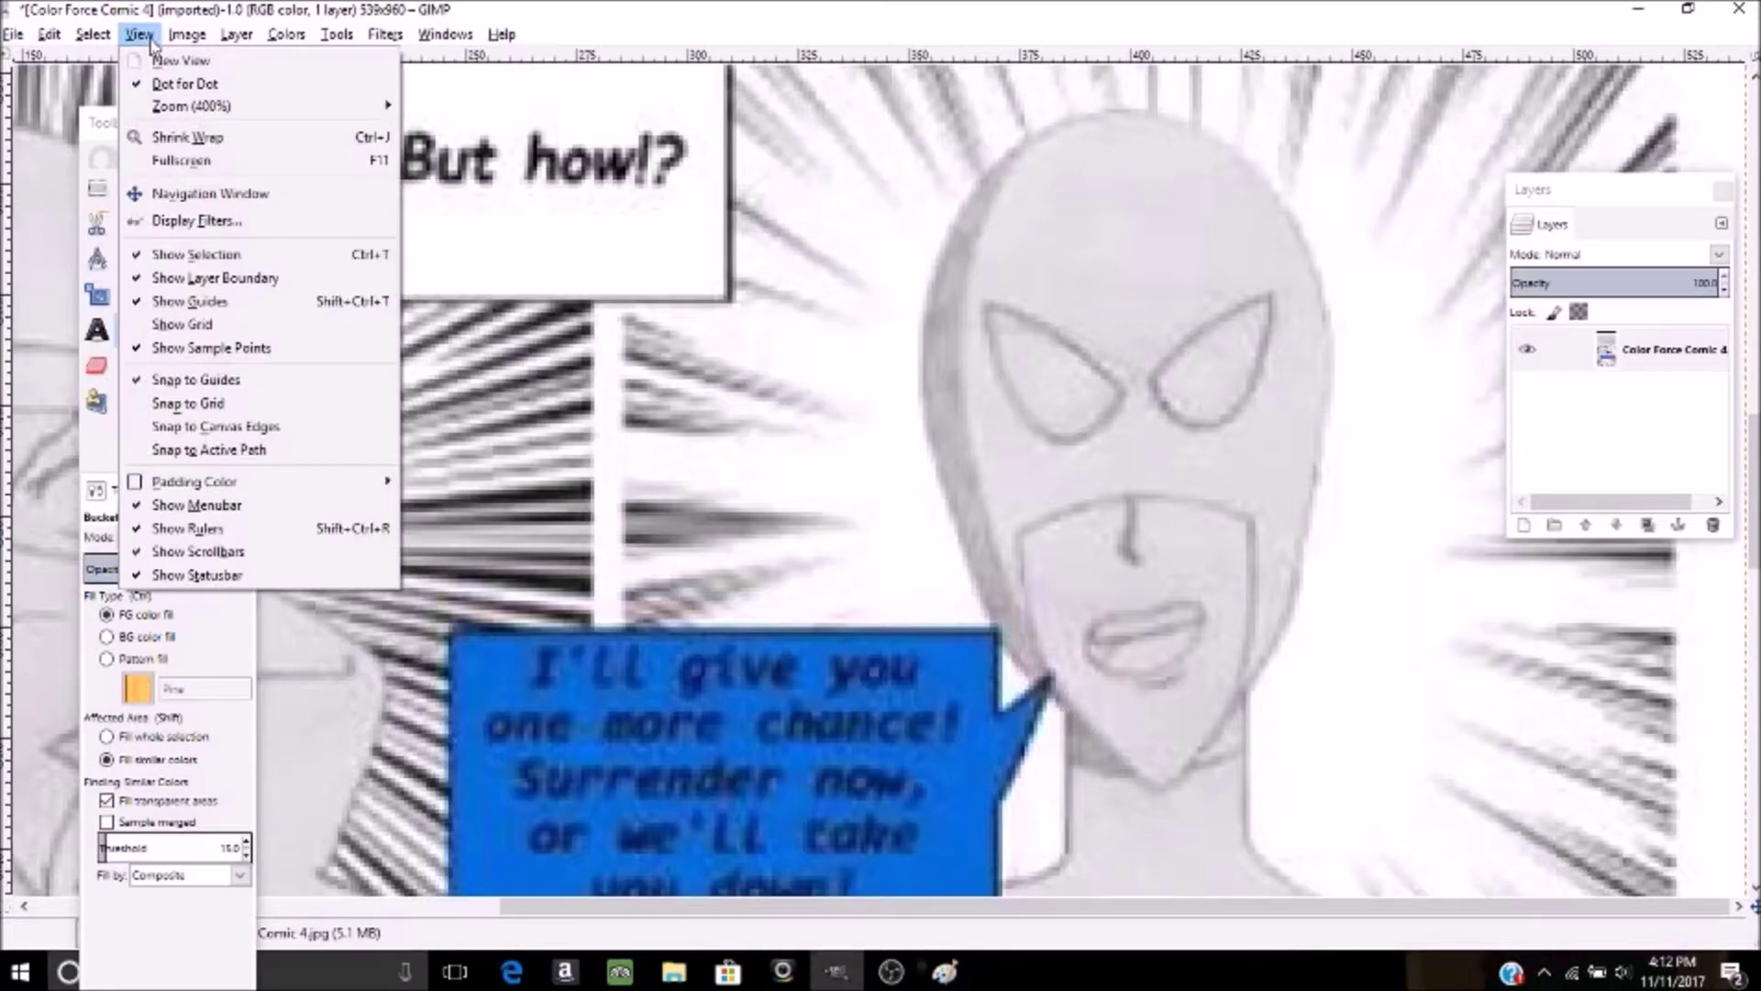
mouse_move(177, 109)
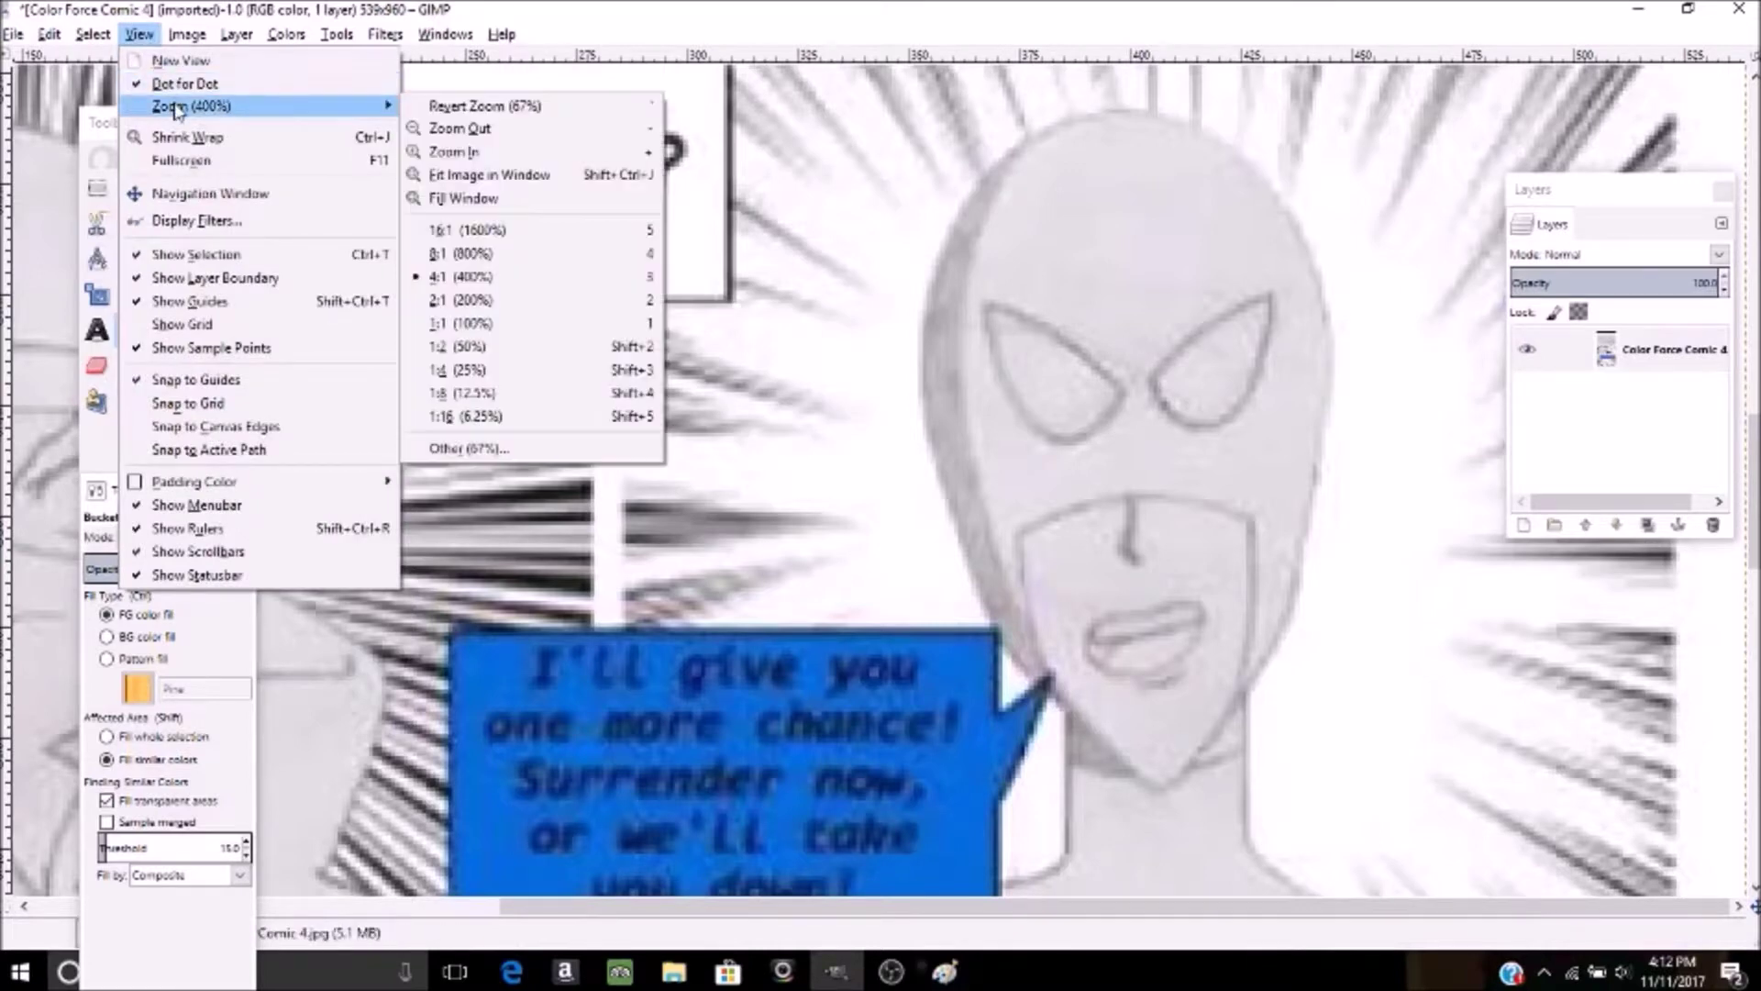
click(533, 328)
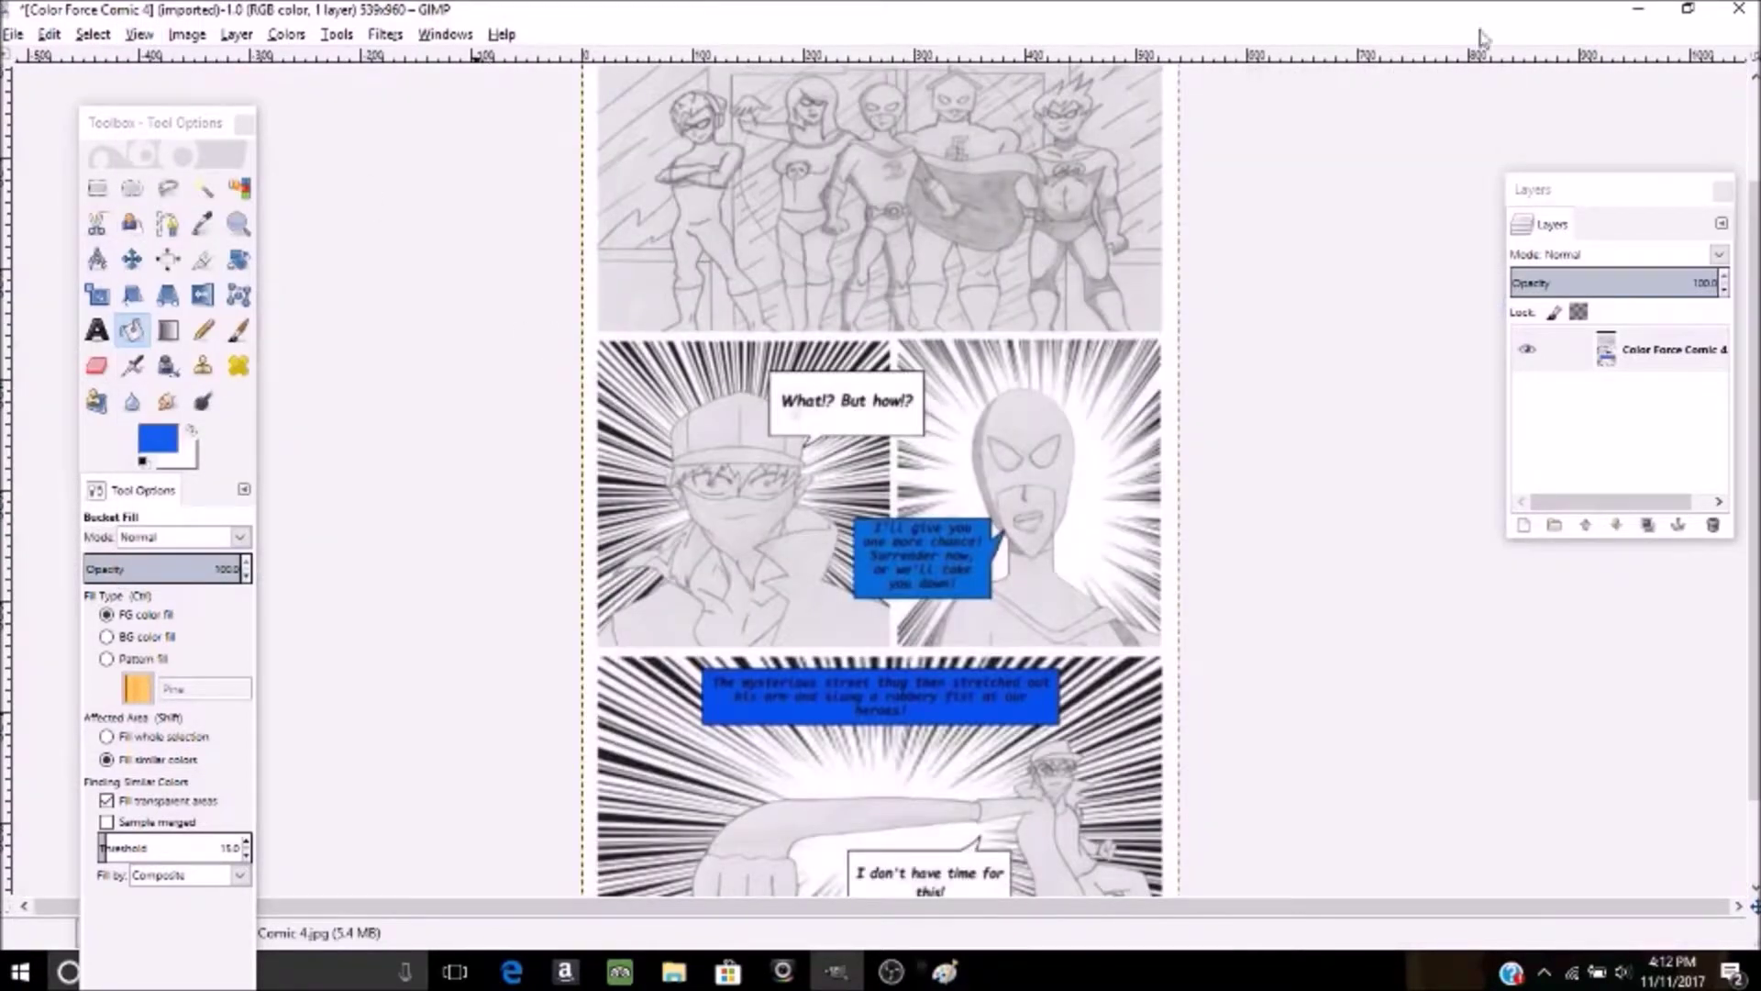
click(1738, 9)
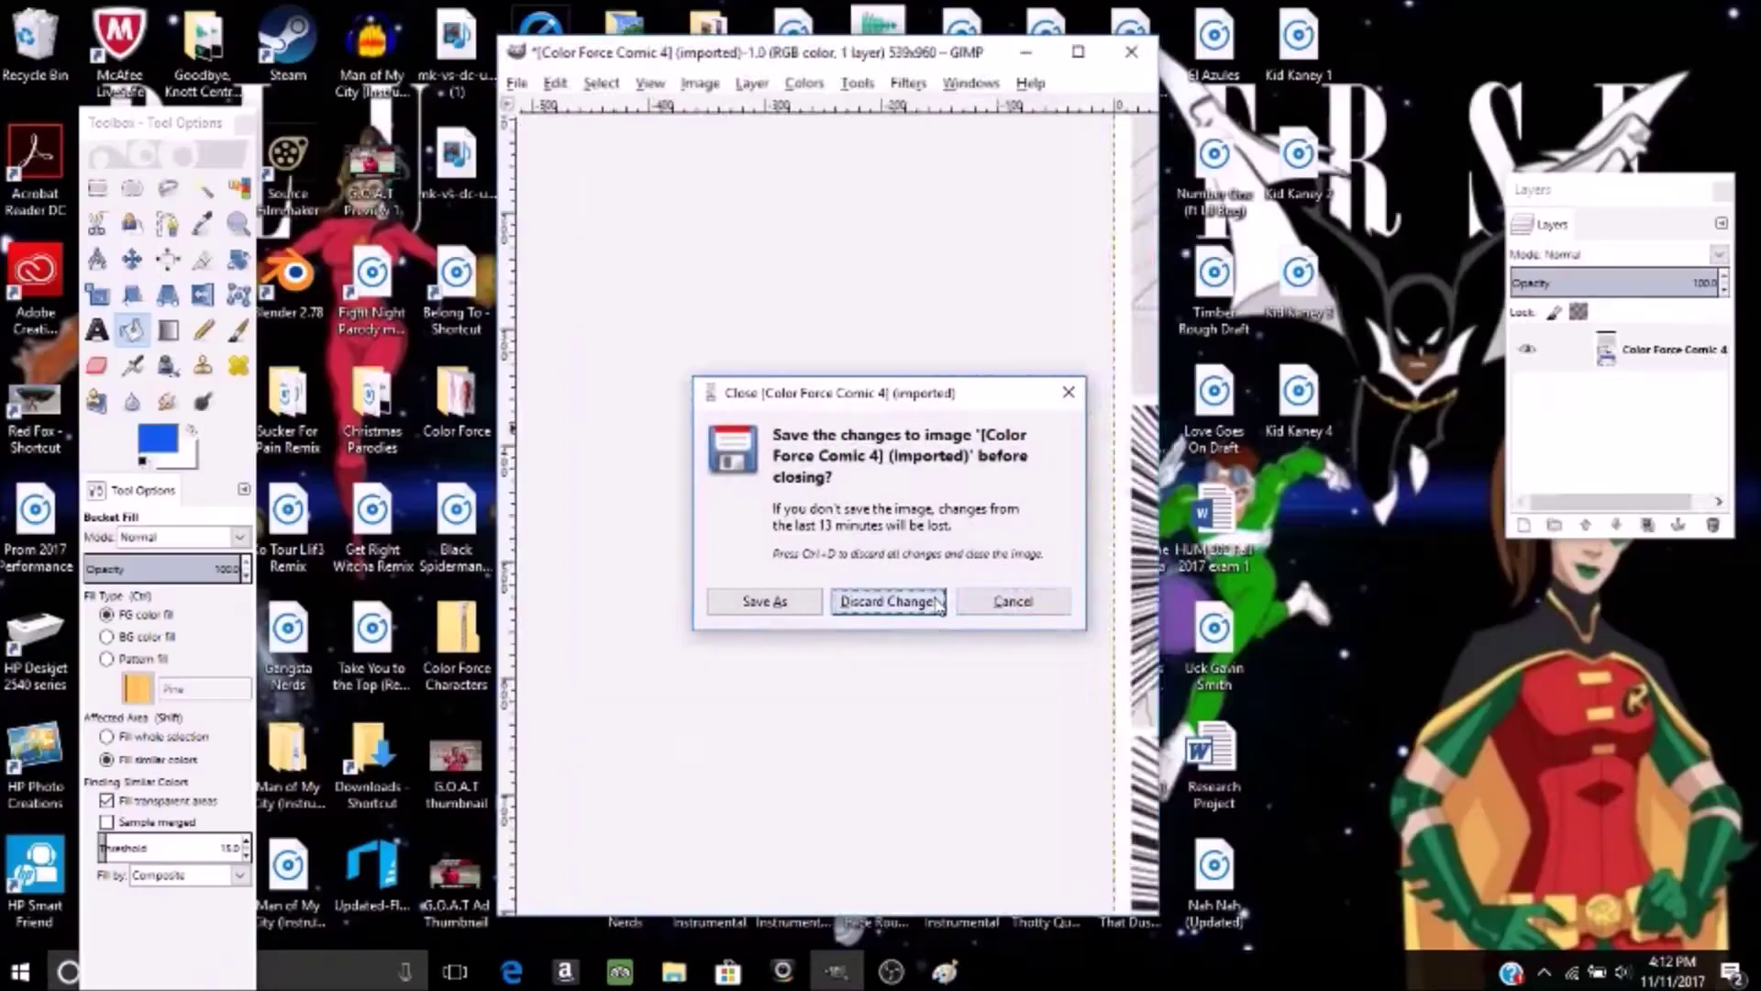
click(938, 602)
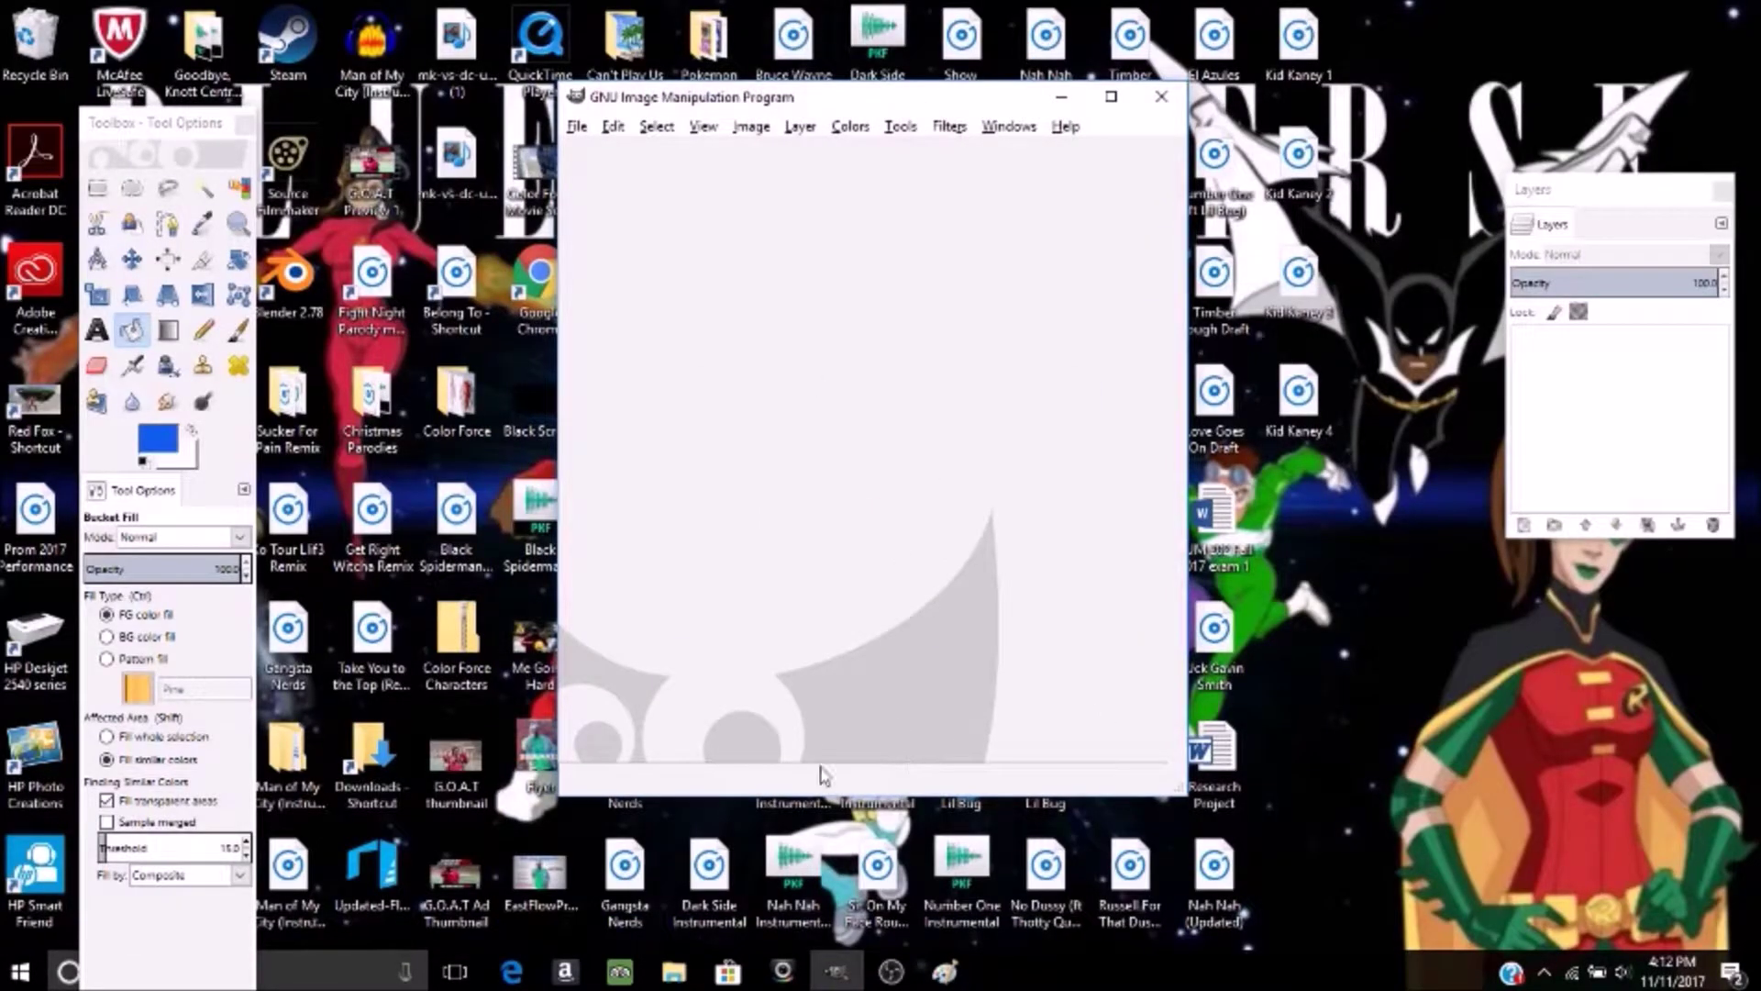
- Open Color Force Comic 4-2 from the Pictures folder in GIMP, converted to the RGB working space, in a maximized window
click(675, 971)
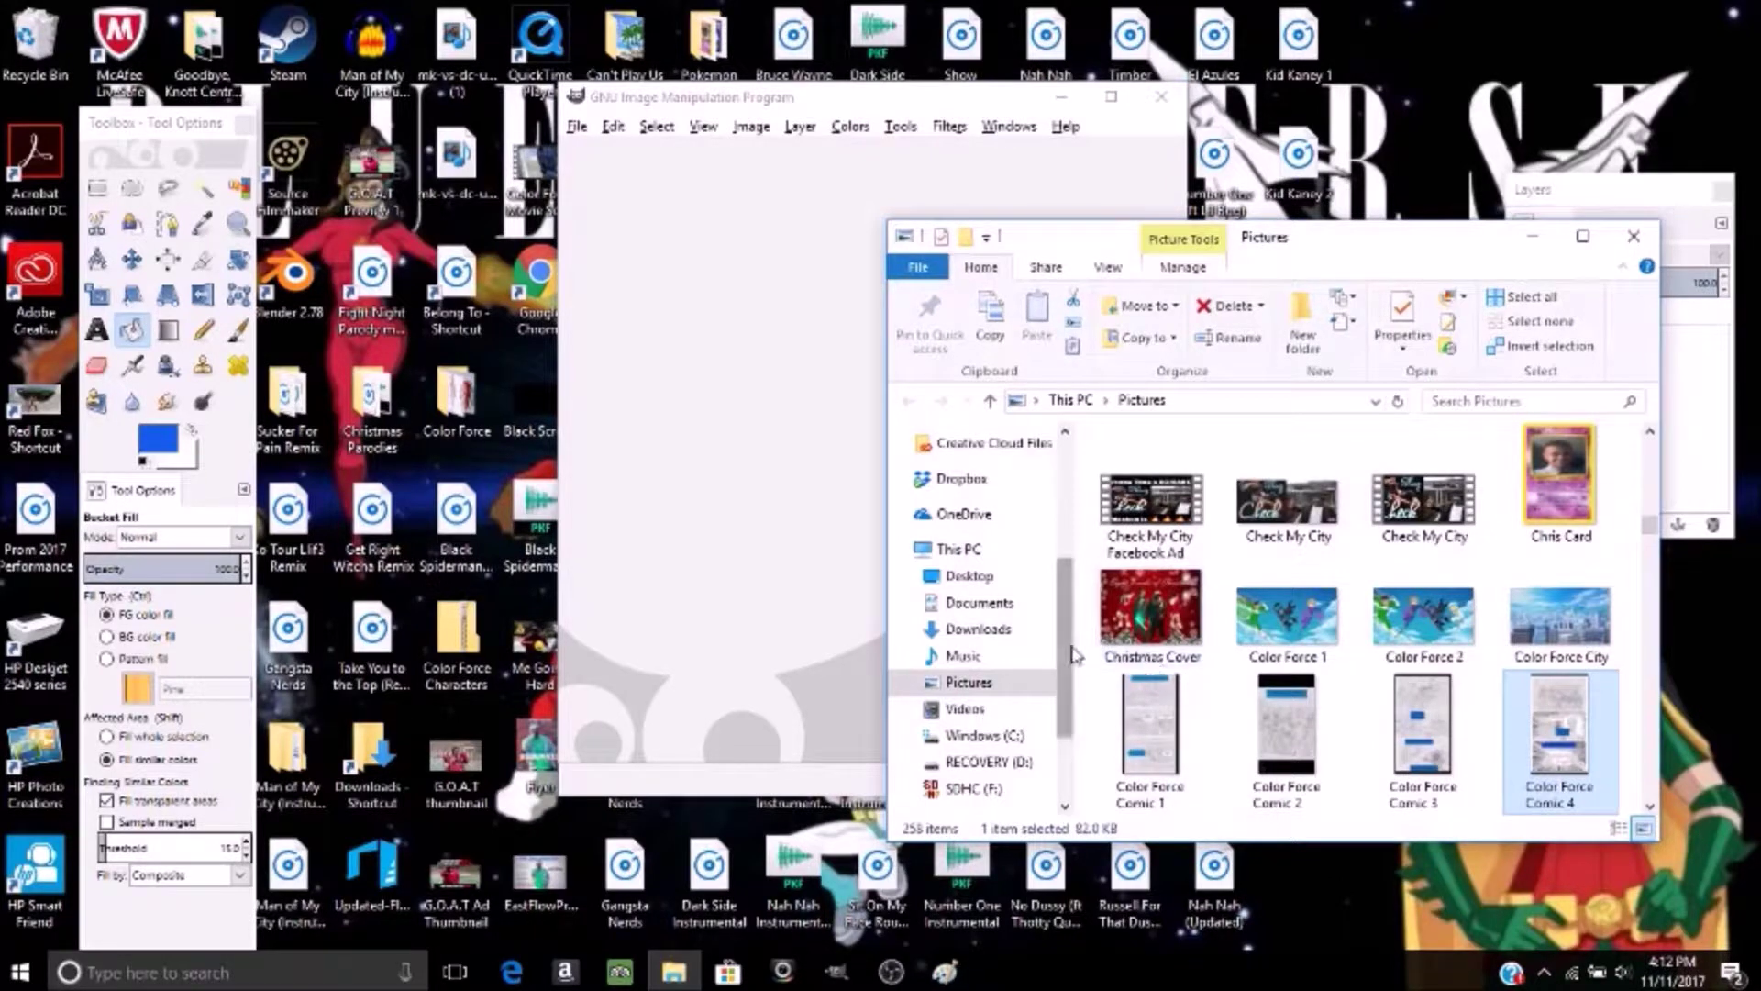
drag(1649, 522, 1649, 531)
drag(1140, 721, 768, 493)
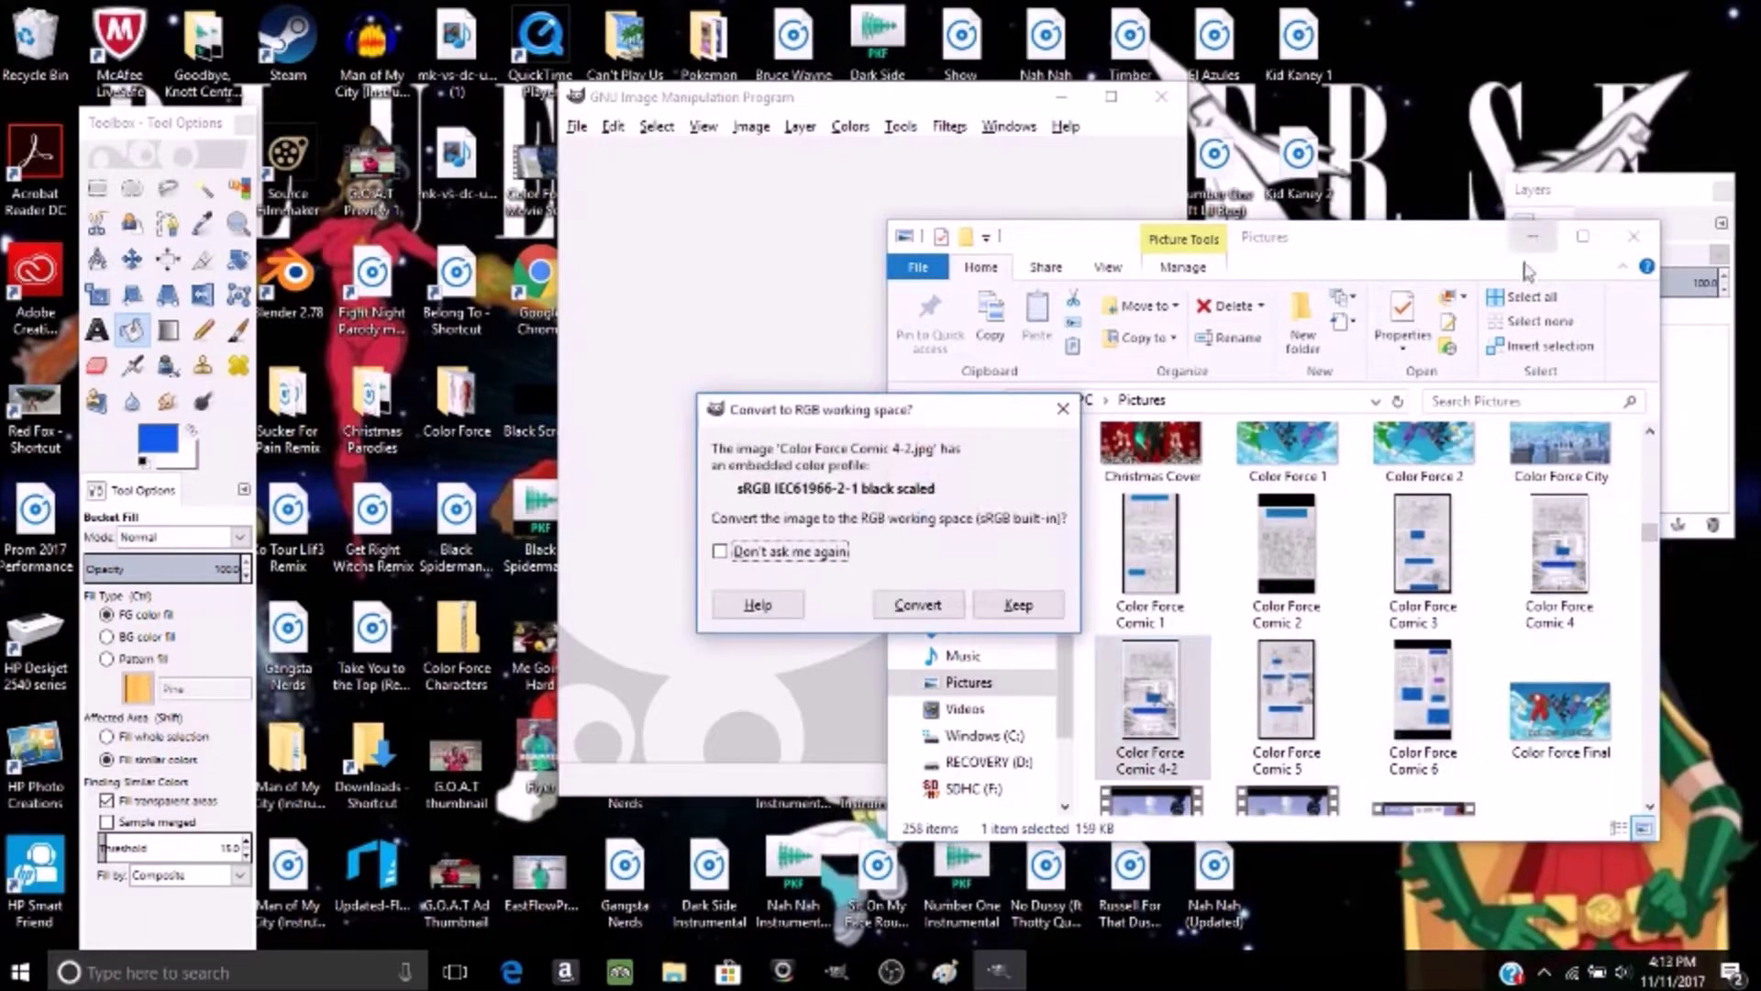
click(910, 605)
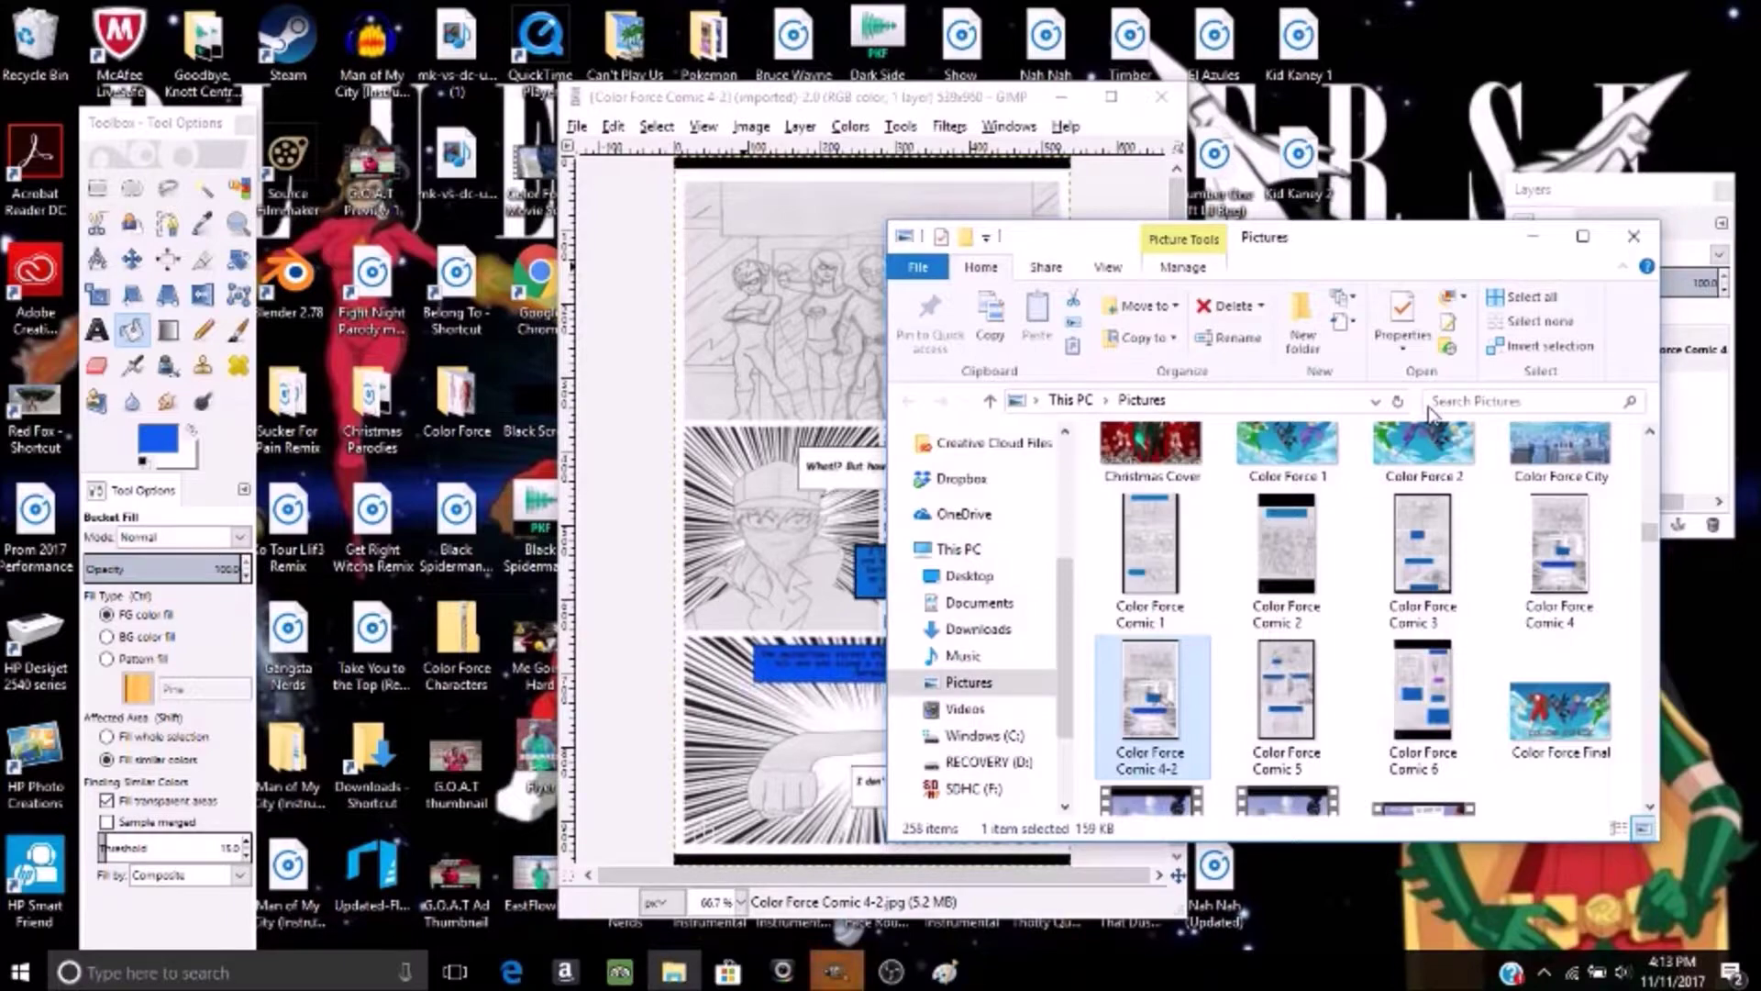
click(1532, 237)
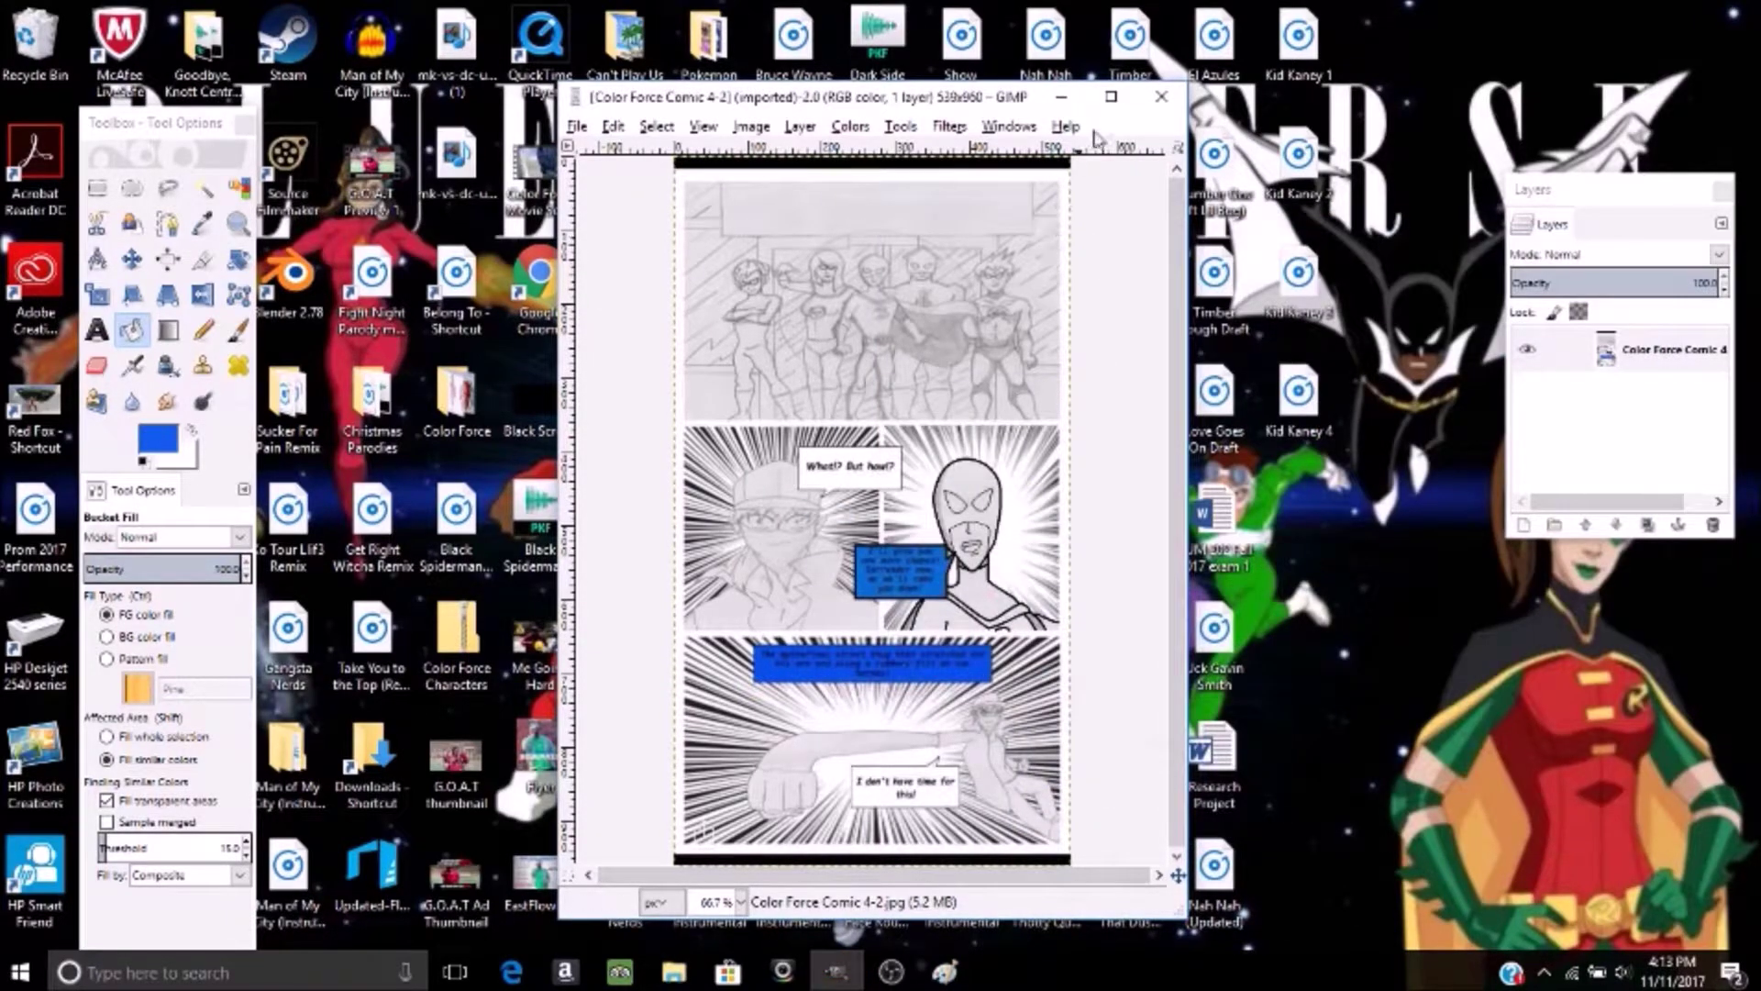
click(1111, 97)
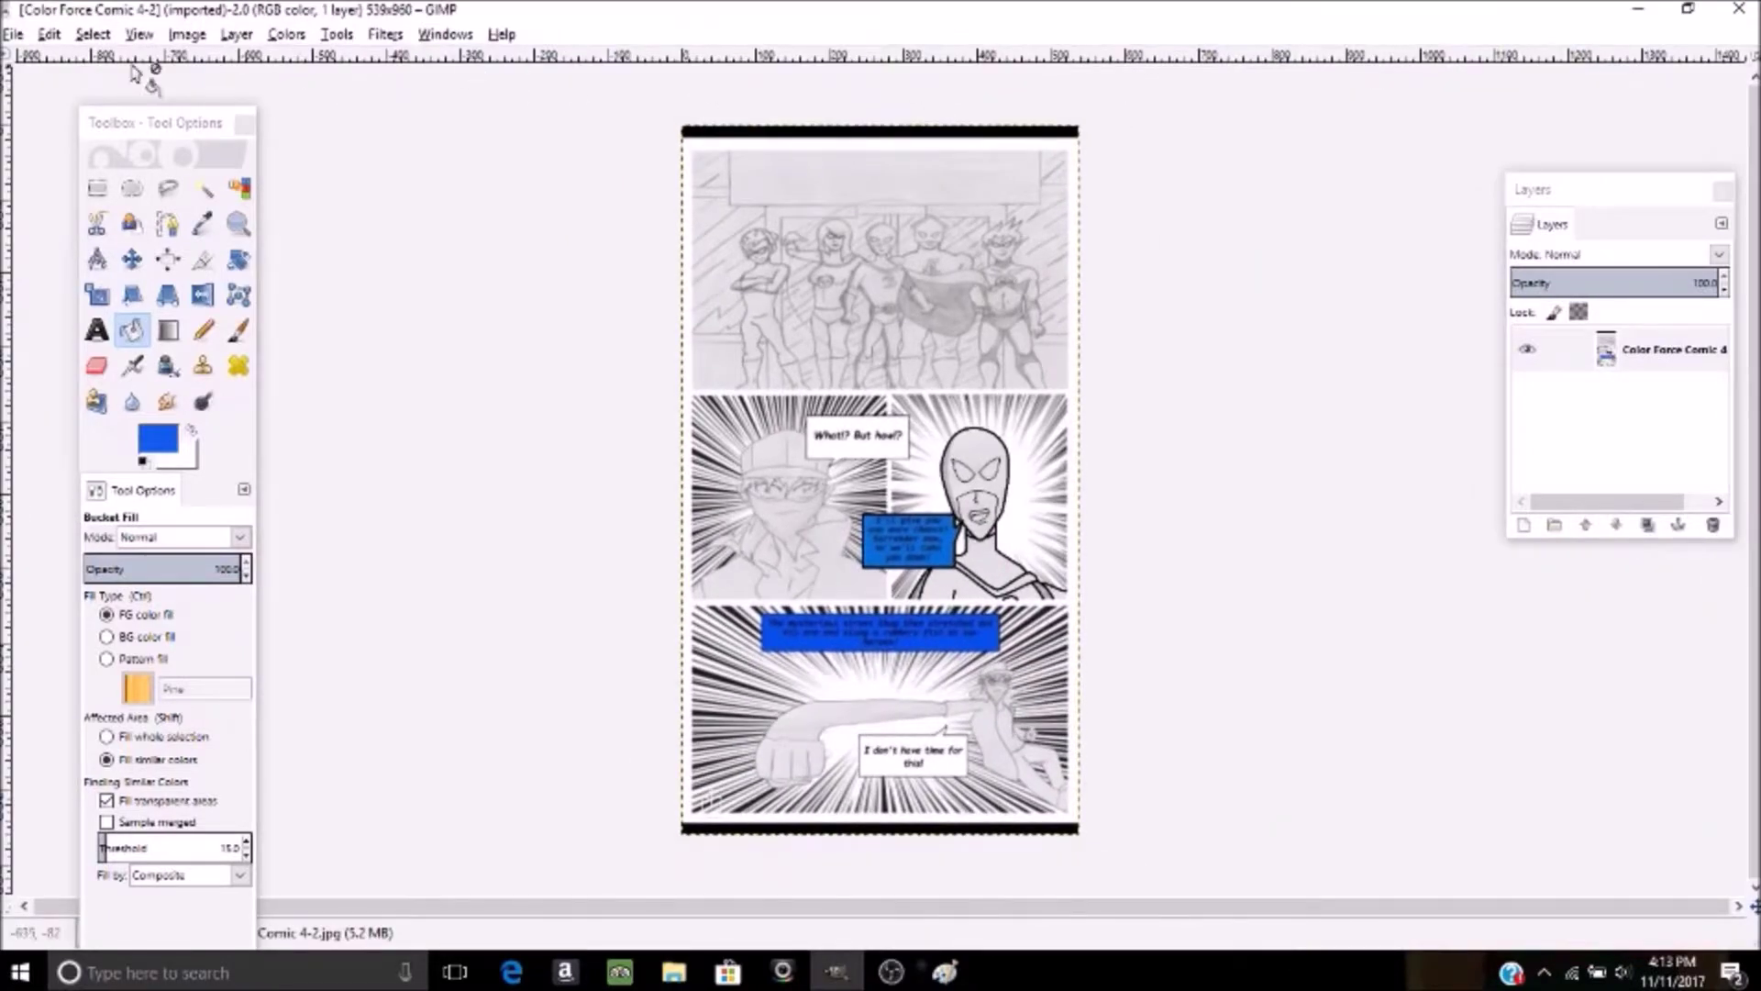
- Bucket-fill the masked character's mask, the small area beside the chin and the chest of the suit with the current blue
click(146, 37)
mouse_move(158, 110)
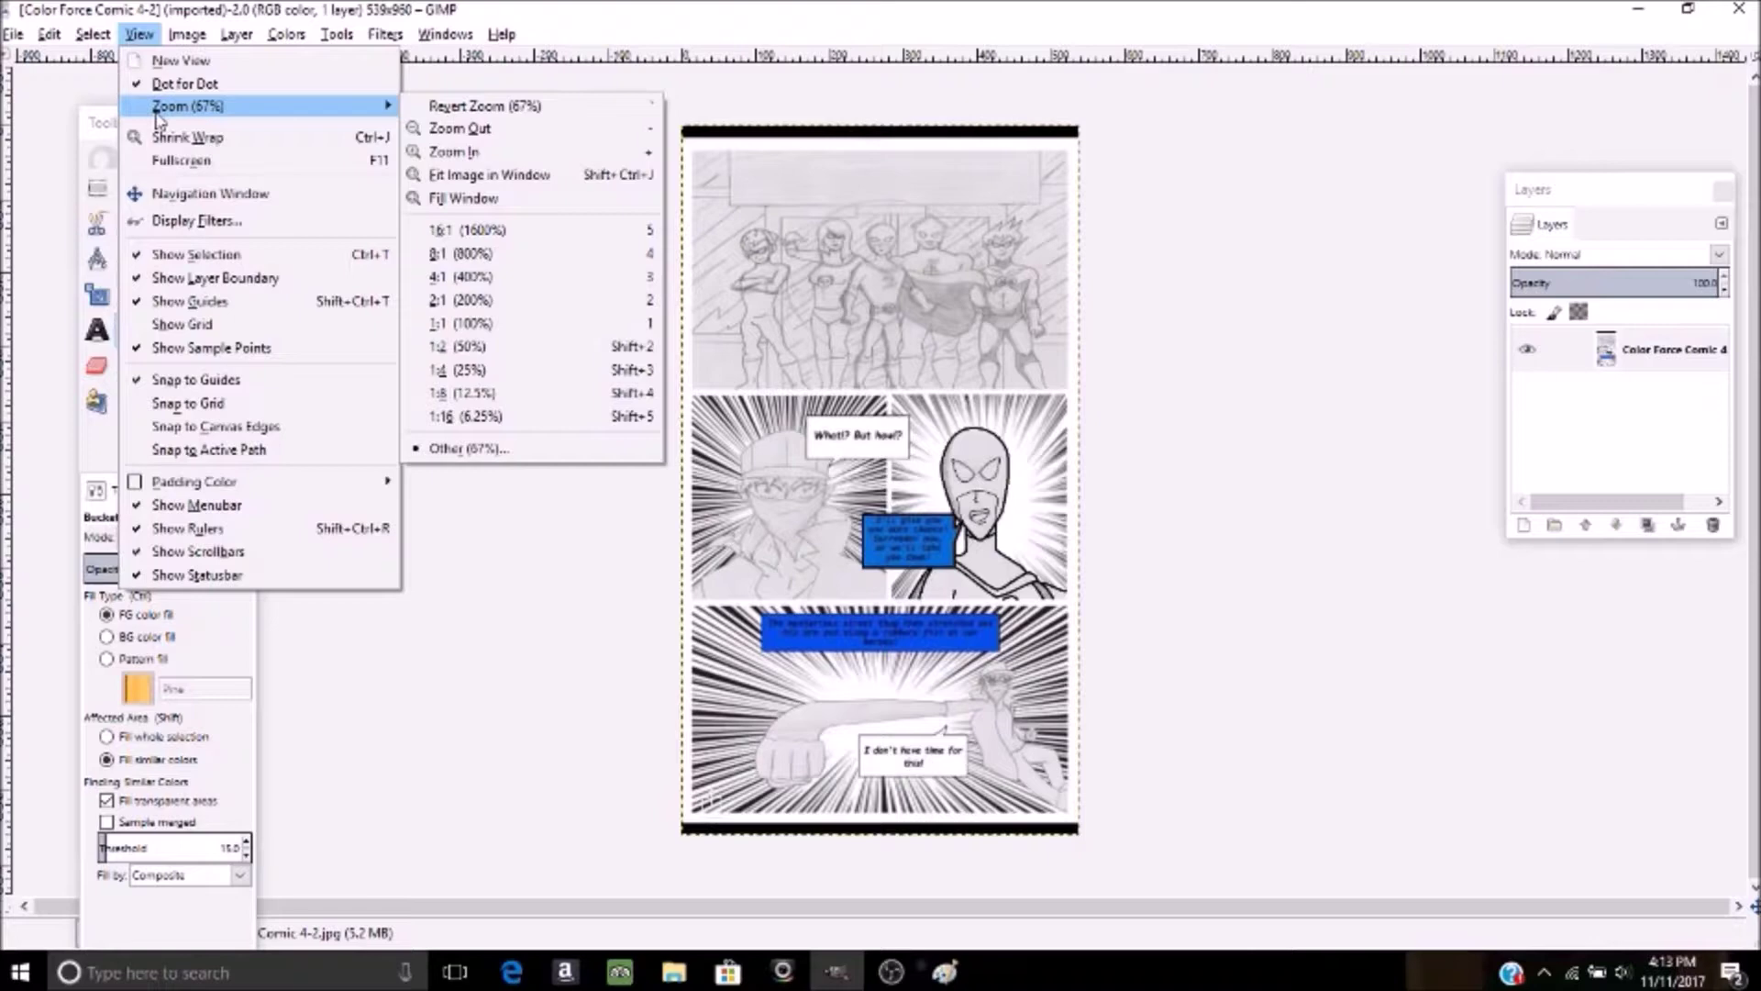
click(571, 277)
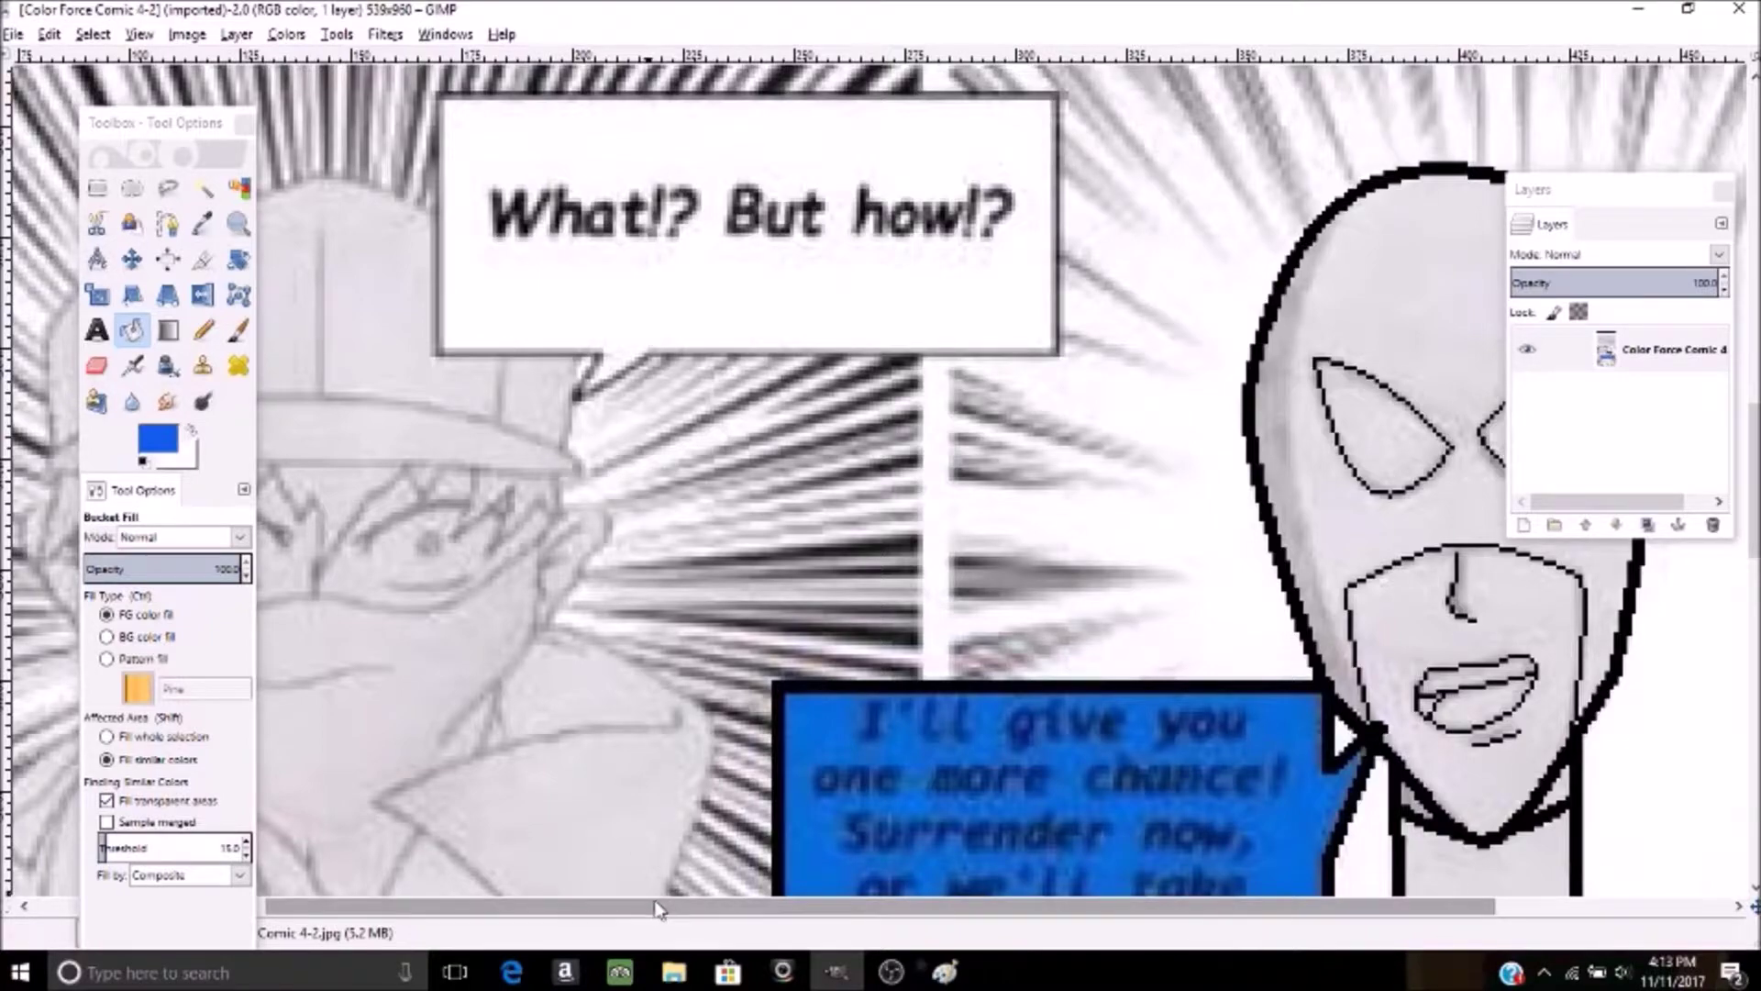
drag(657, 906, 798, 906)
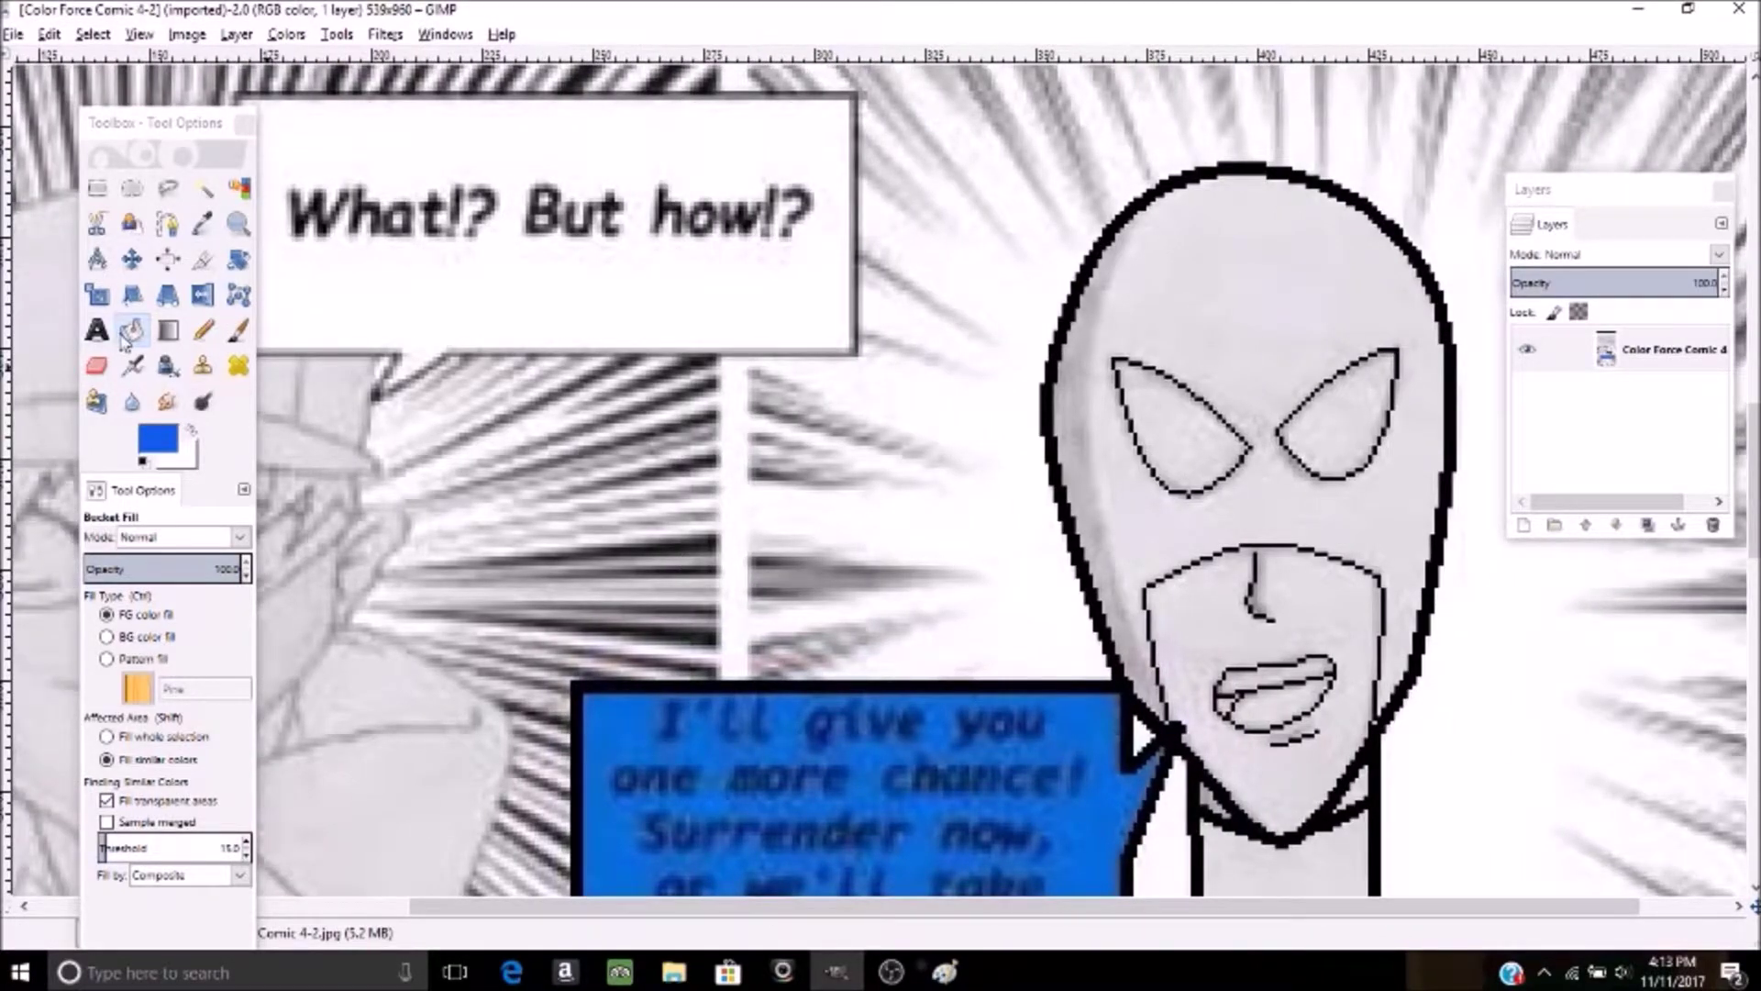
click(1337, 291)
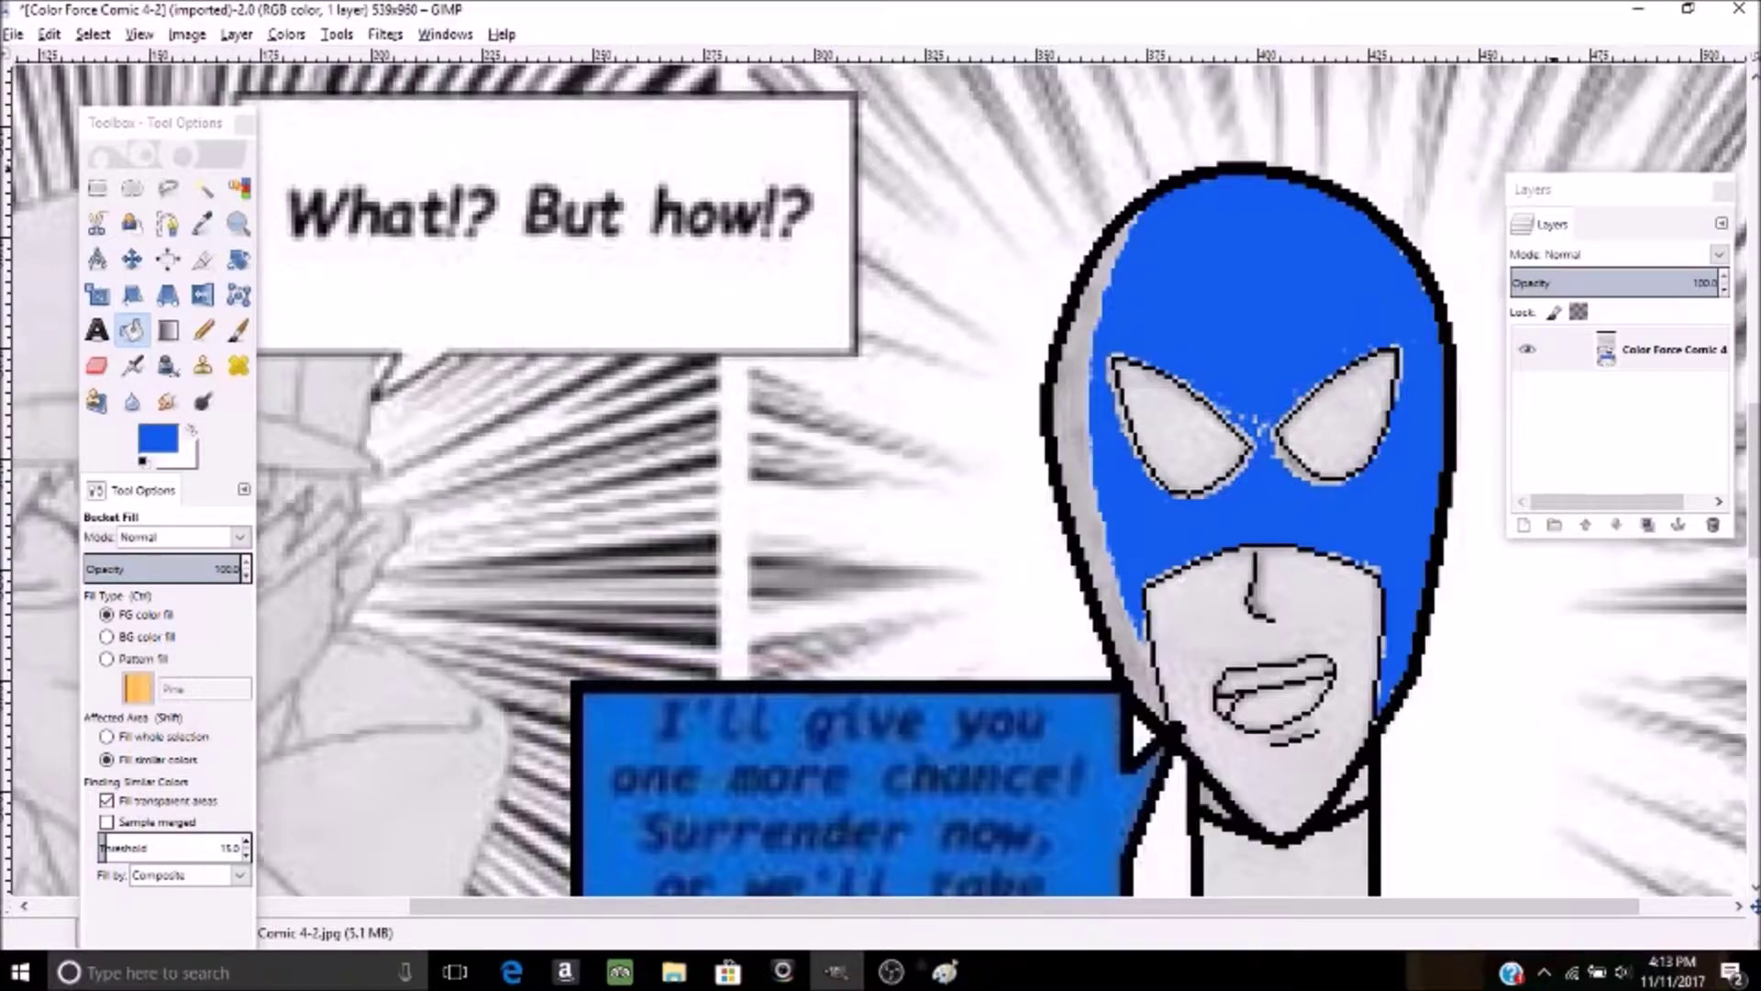
scroll(1002, 477, down, 5)
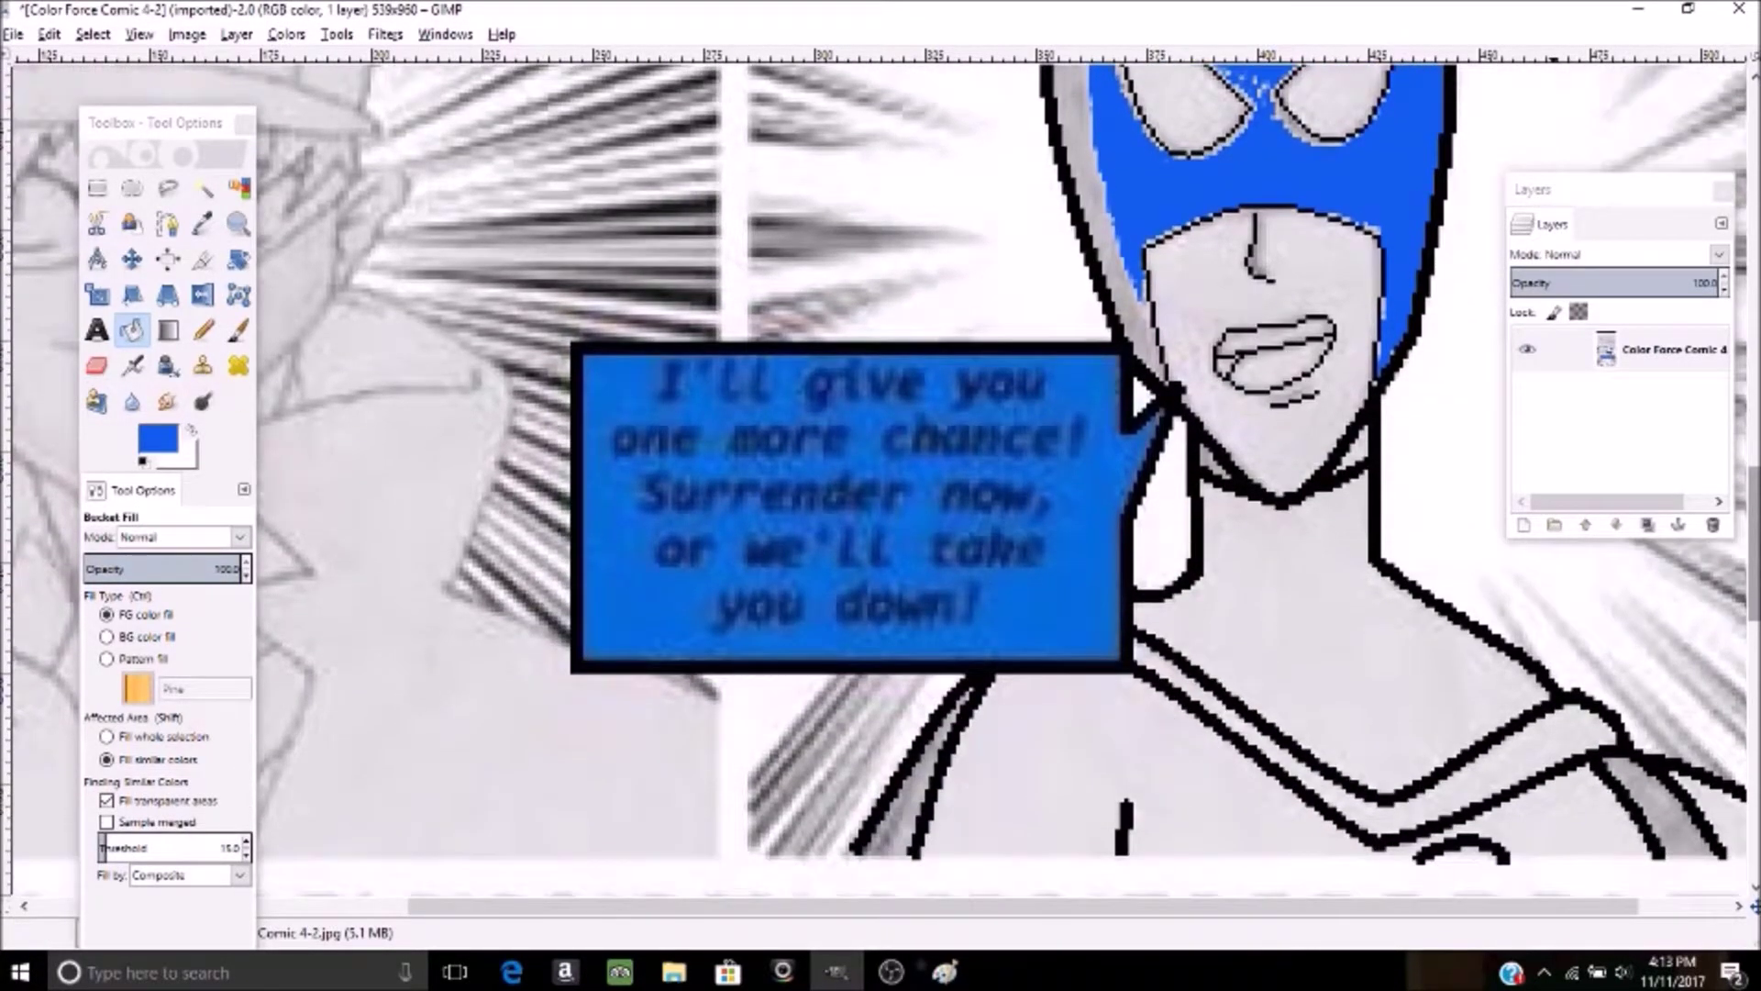
click(1356, 456)
click(1194, 809)
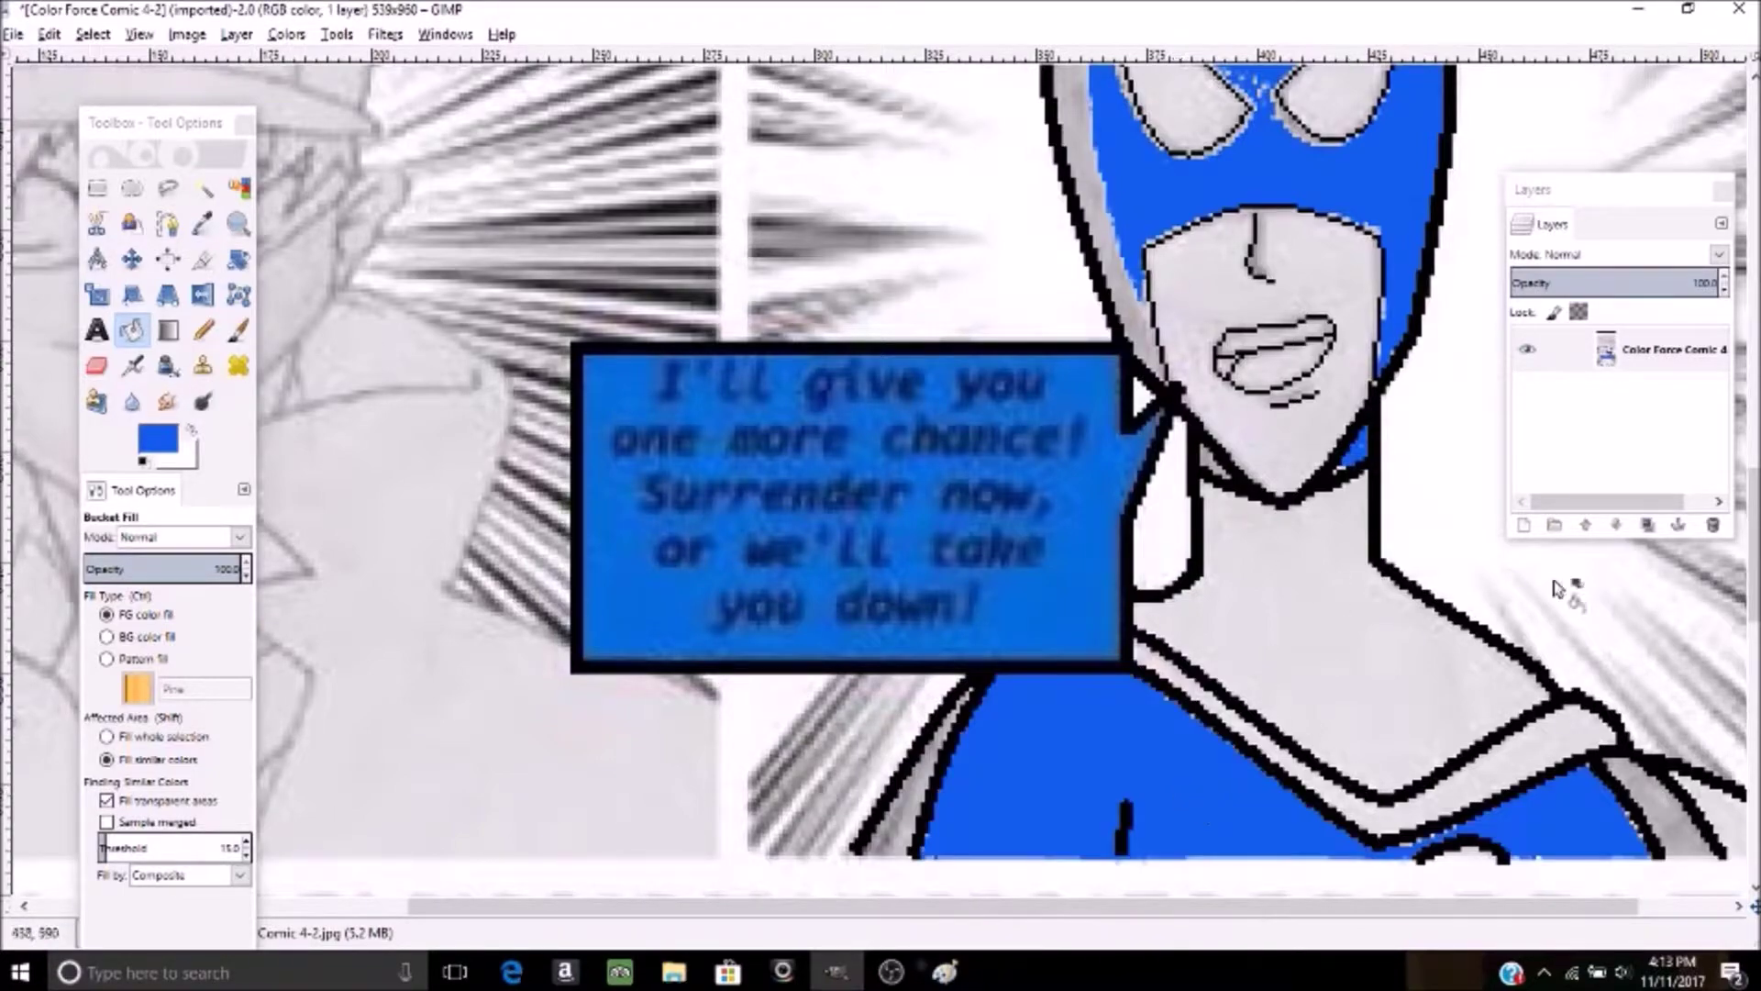
- Set the foreground color to dark gray 303030 and bucket-fill the character's neck and upper chest area and the outer shoulder area
scroll(1752, 559, down, 3)
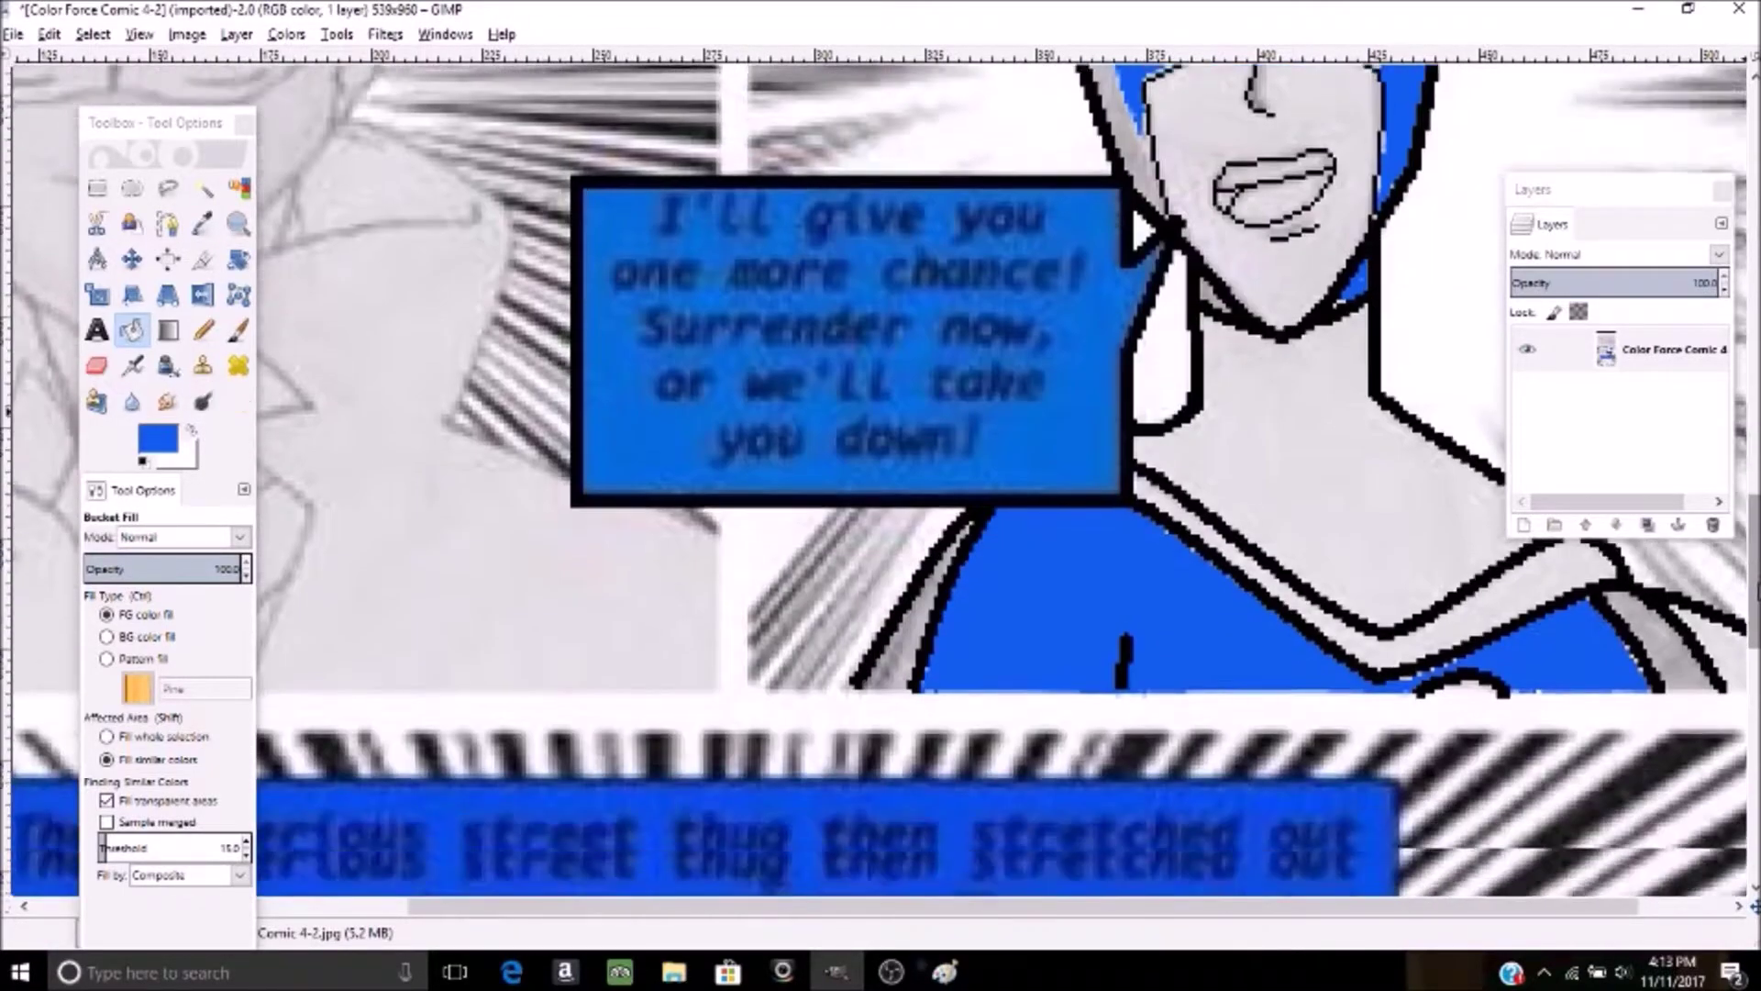
scroll(1754, 551, up, 3)
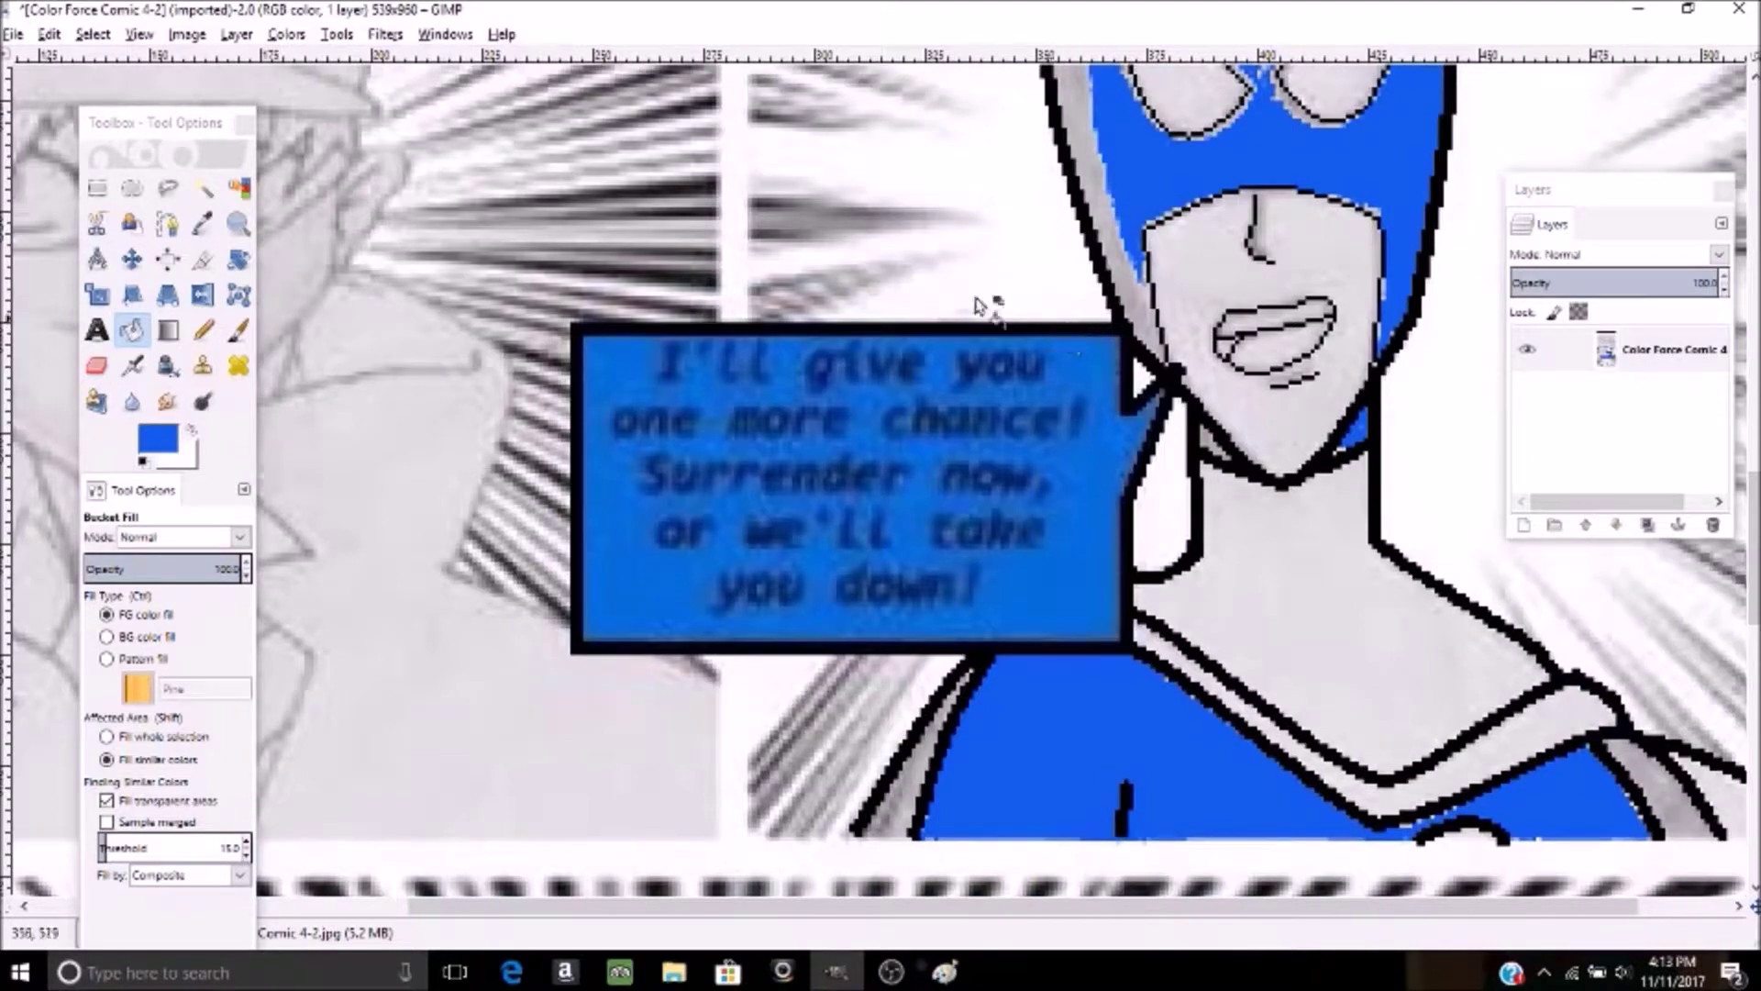
click(139, 453)
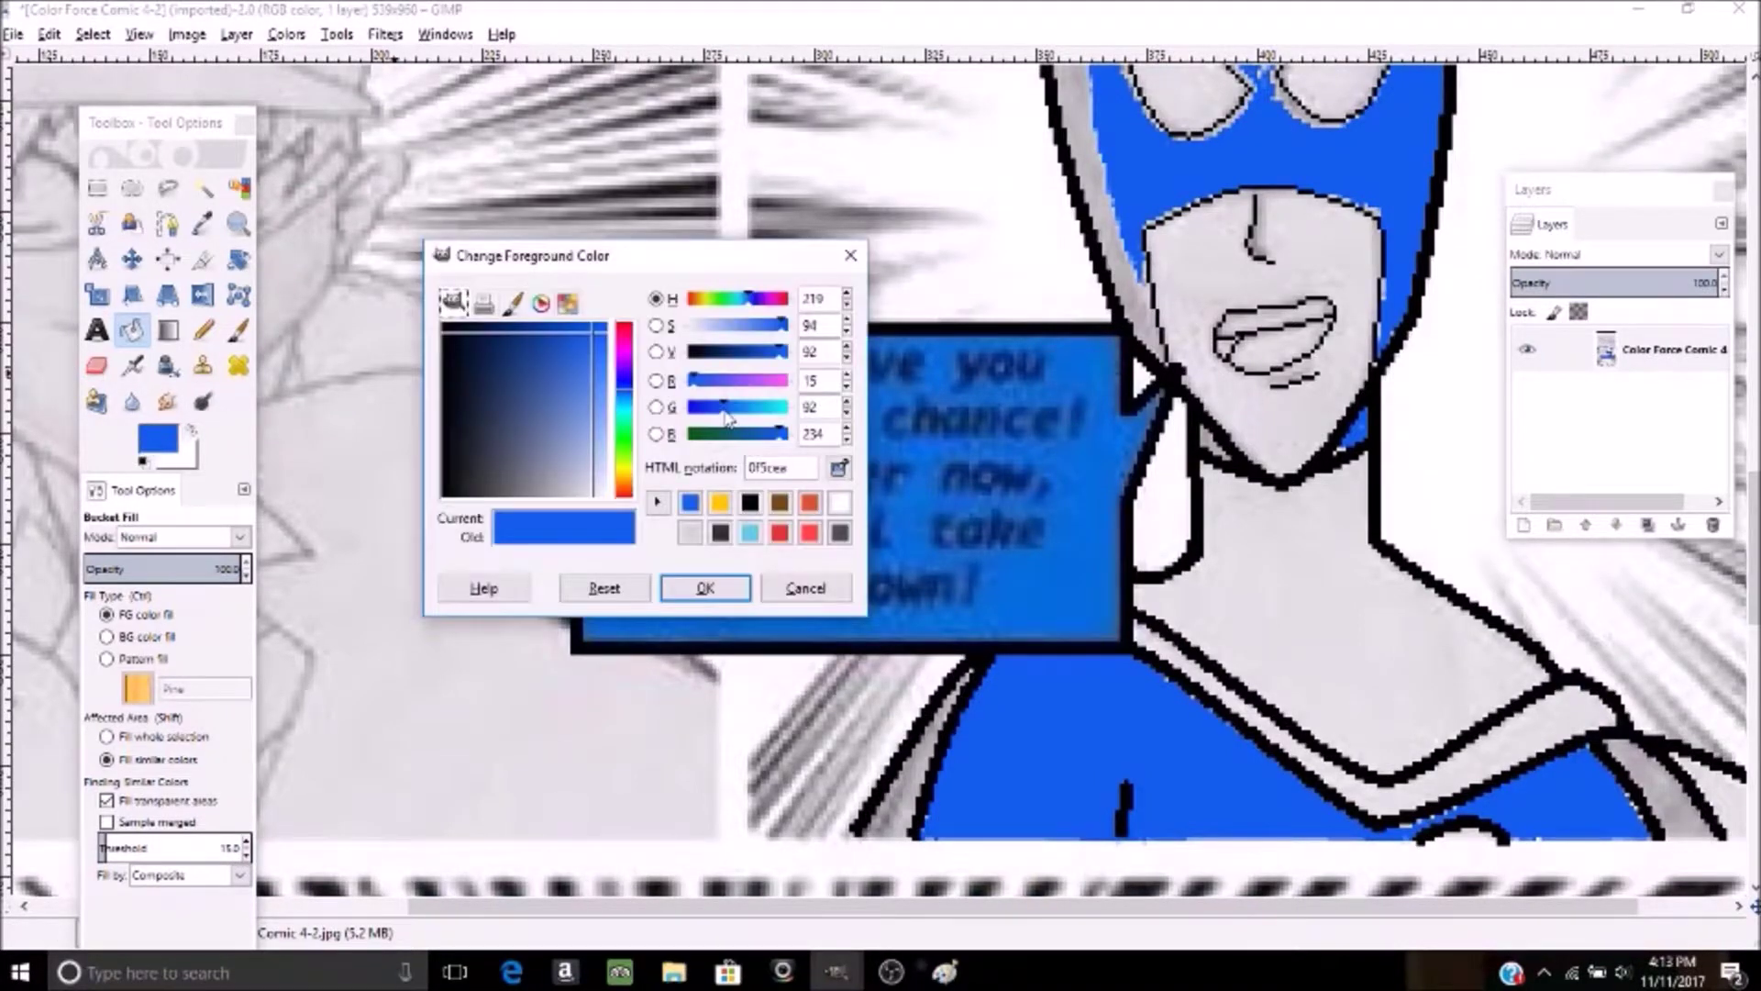
click(751, 504)
click(720, 532)
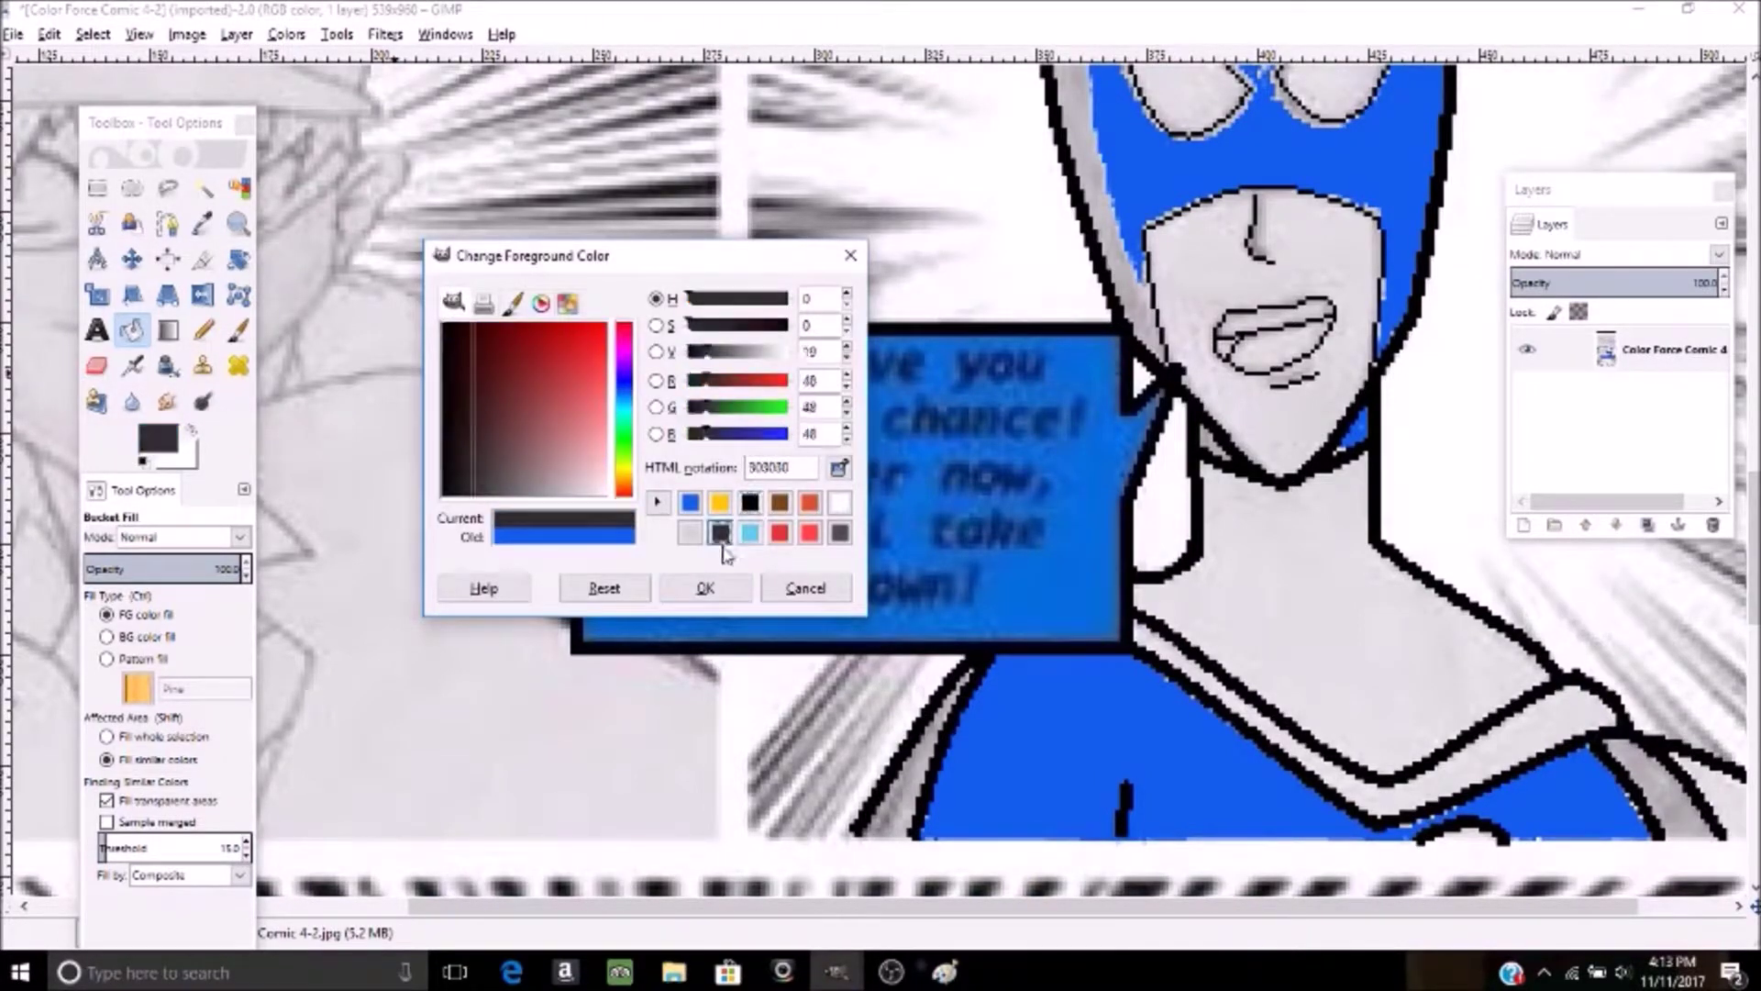
click(704, 588)
click(1402, 633)
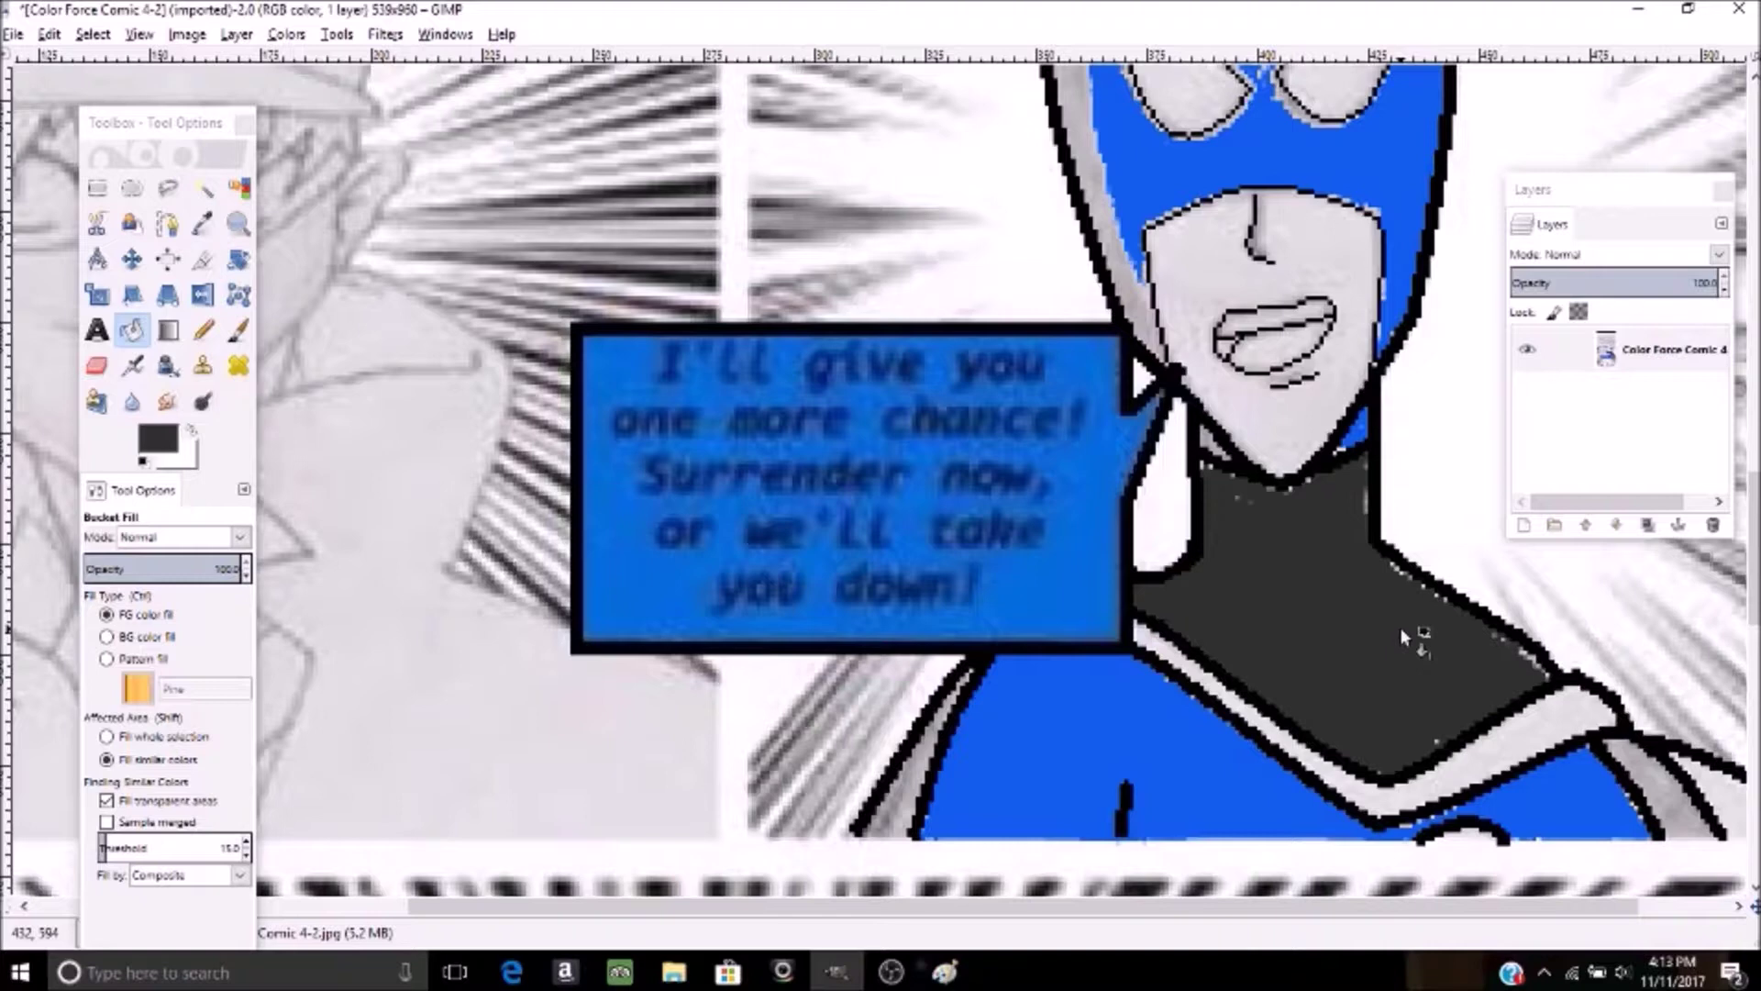
click(1732, 800)
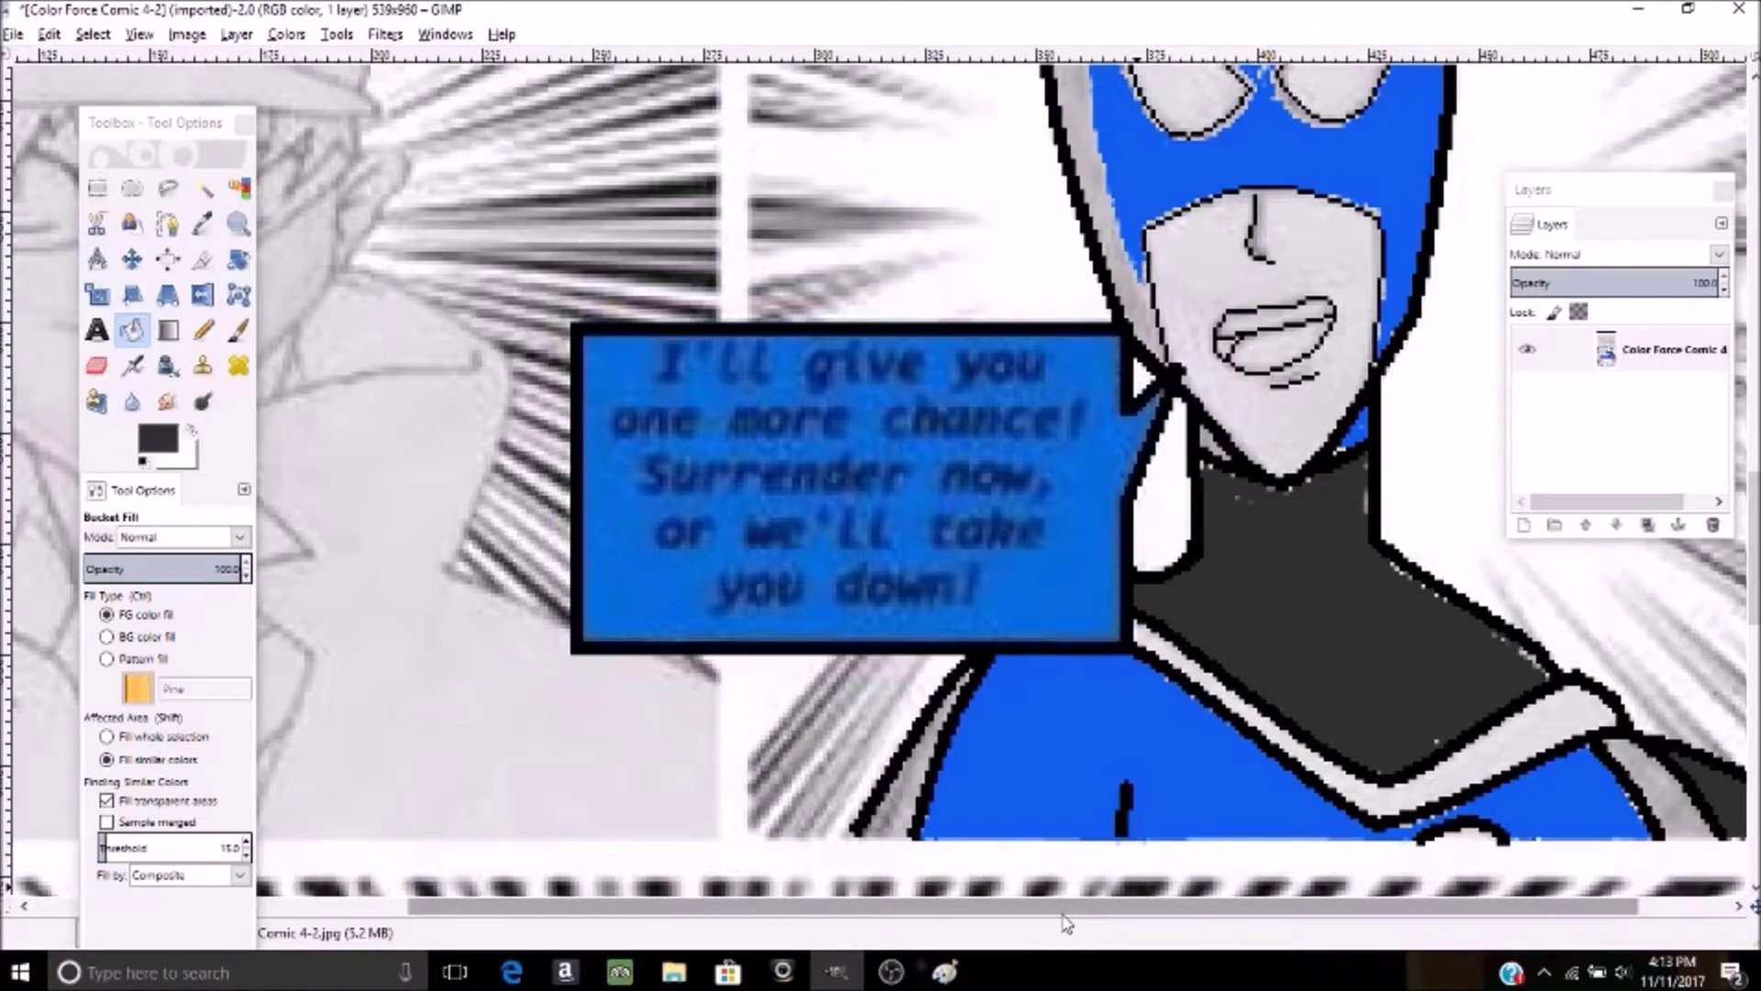
- Set the foreground color to dark blue 0a3e9f and bucket-fill the shaded strip along the mask's outer edge
drag(1063, 913, 1153, 913)
scroll(881, 477, up, 5)
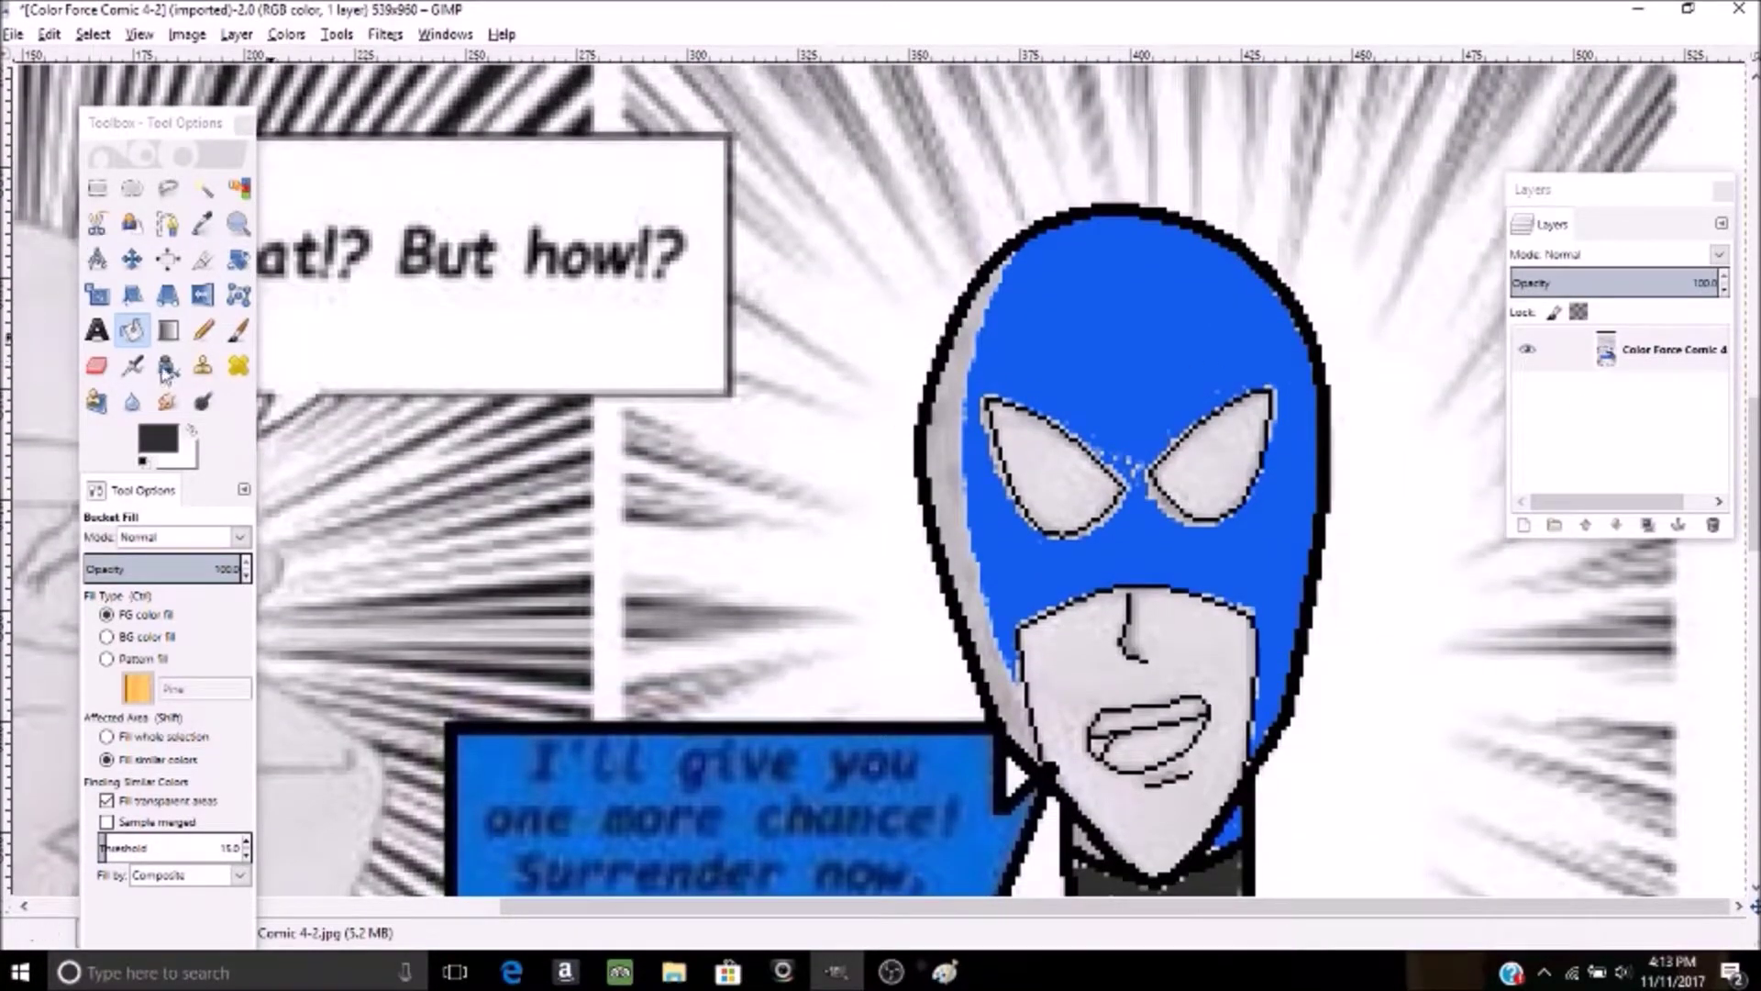
click(158, 438)
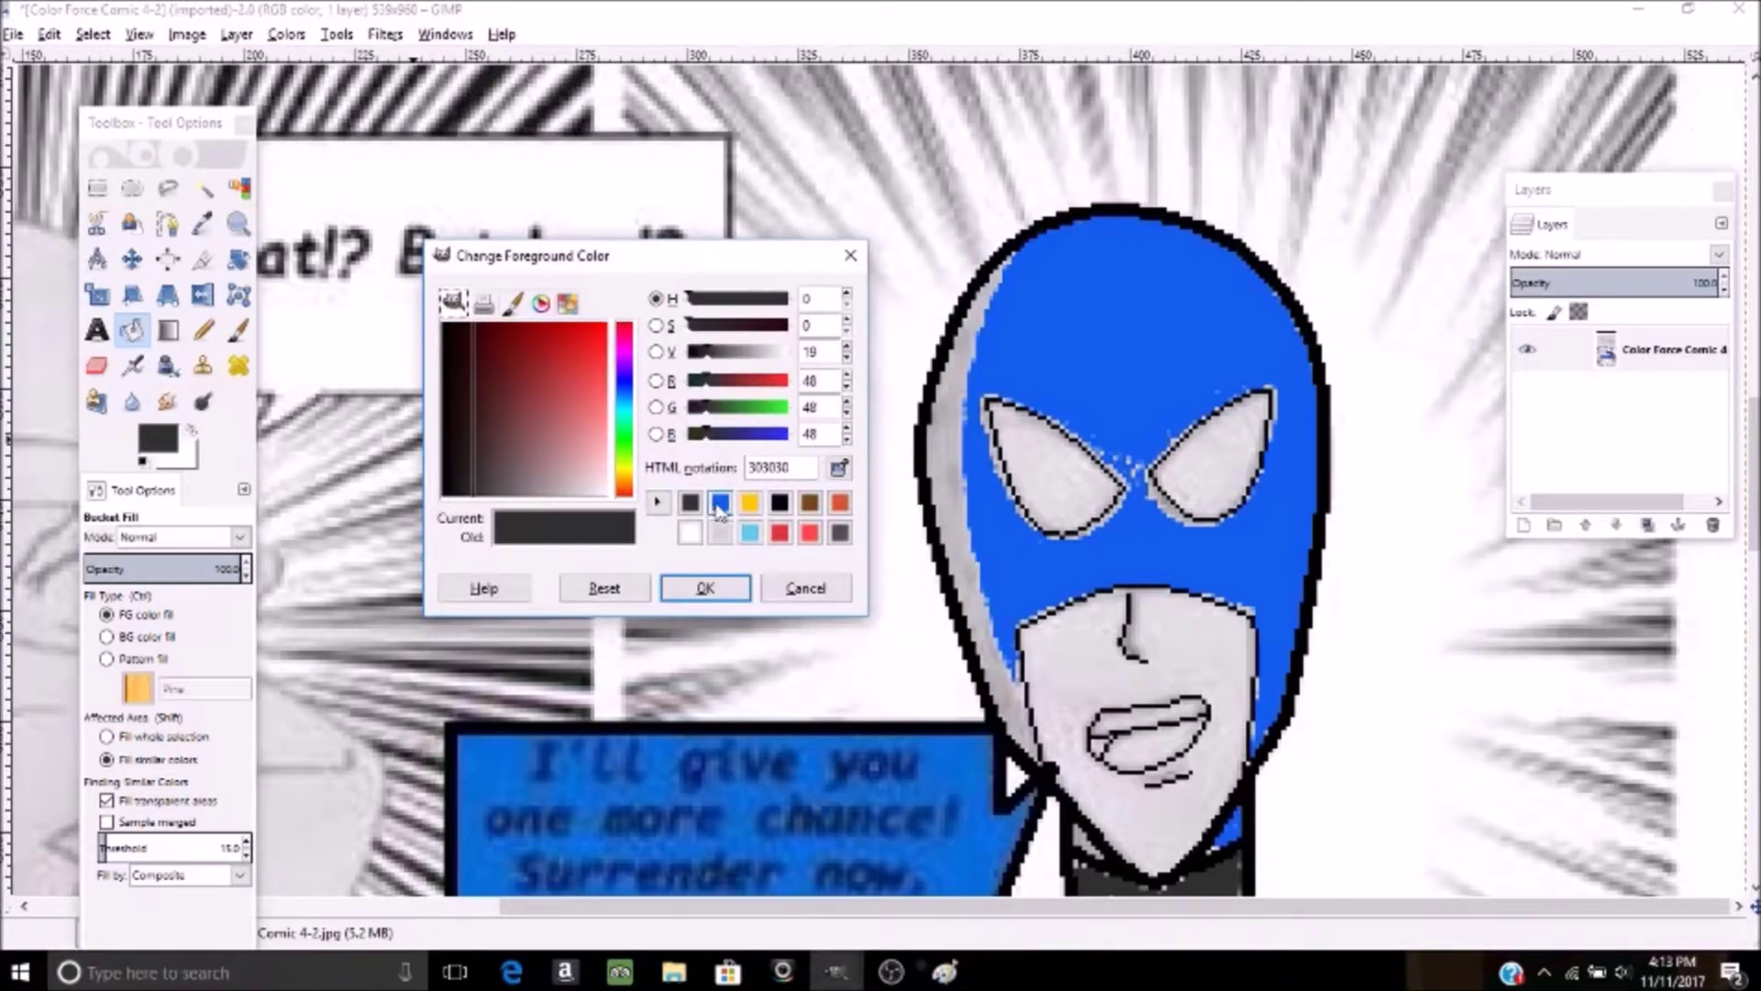
click(720, 503)
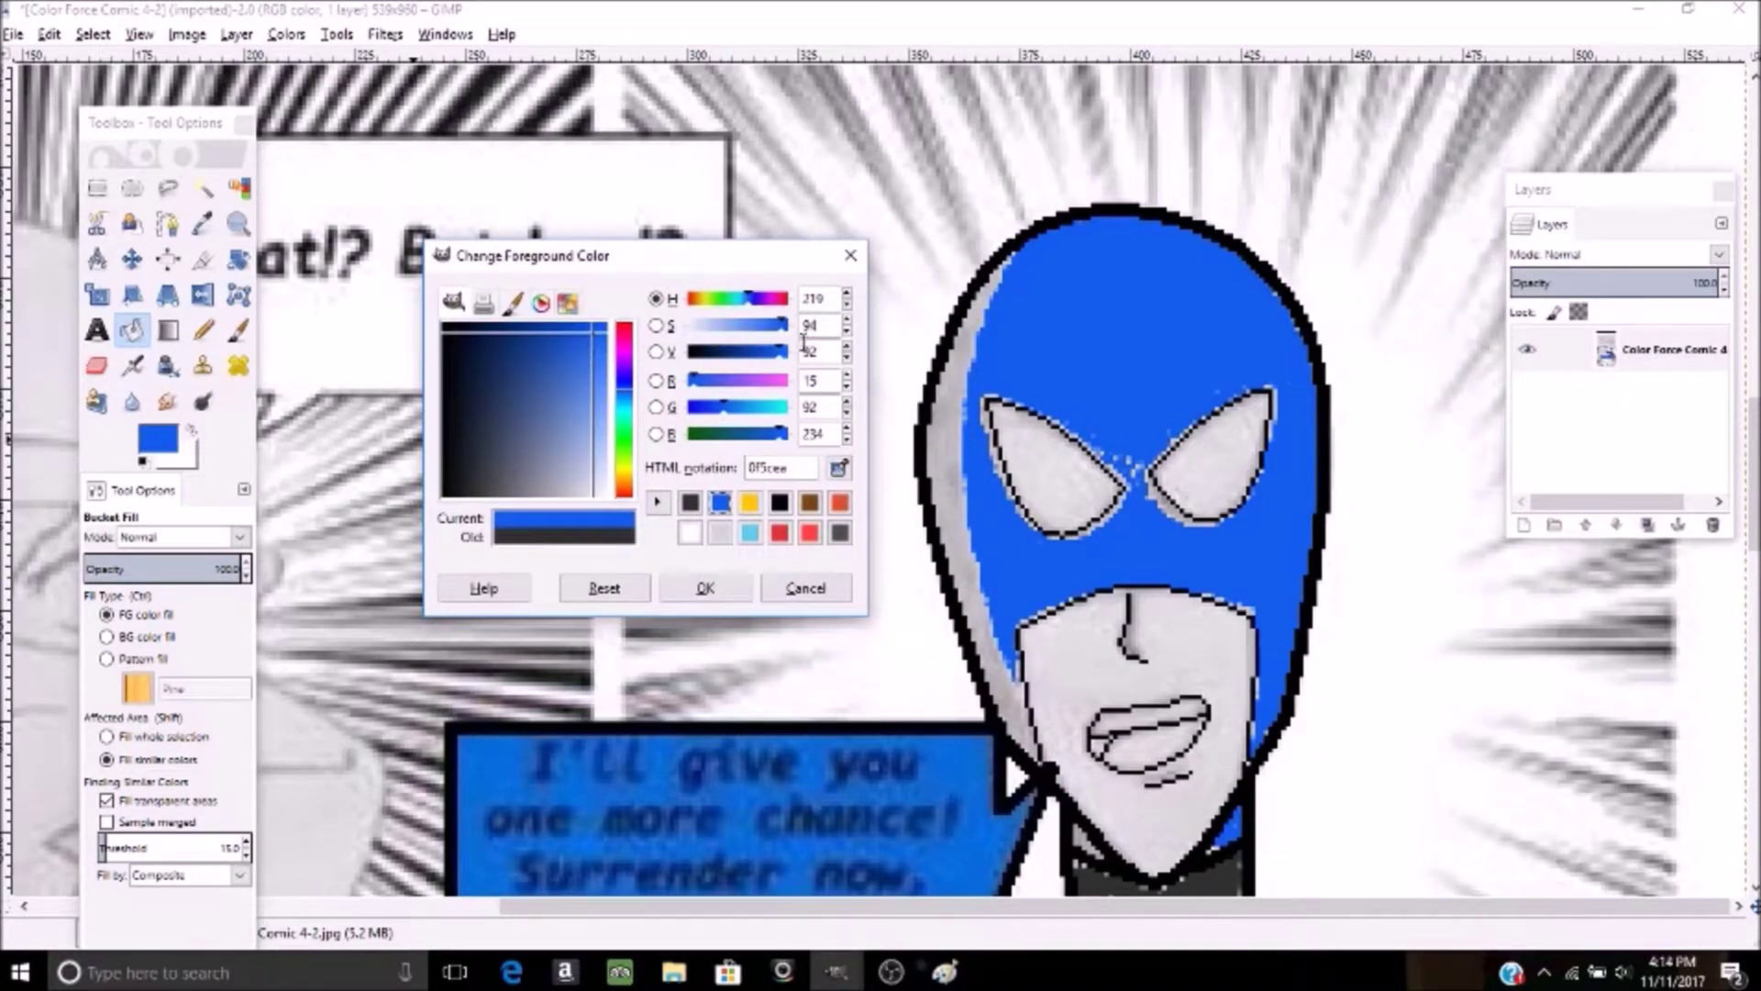
drag(782, 355, 751, 355)
click(732, 590)
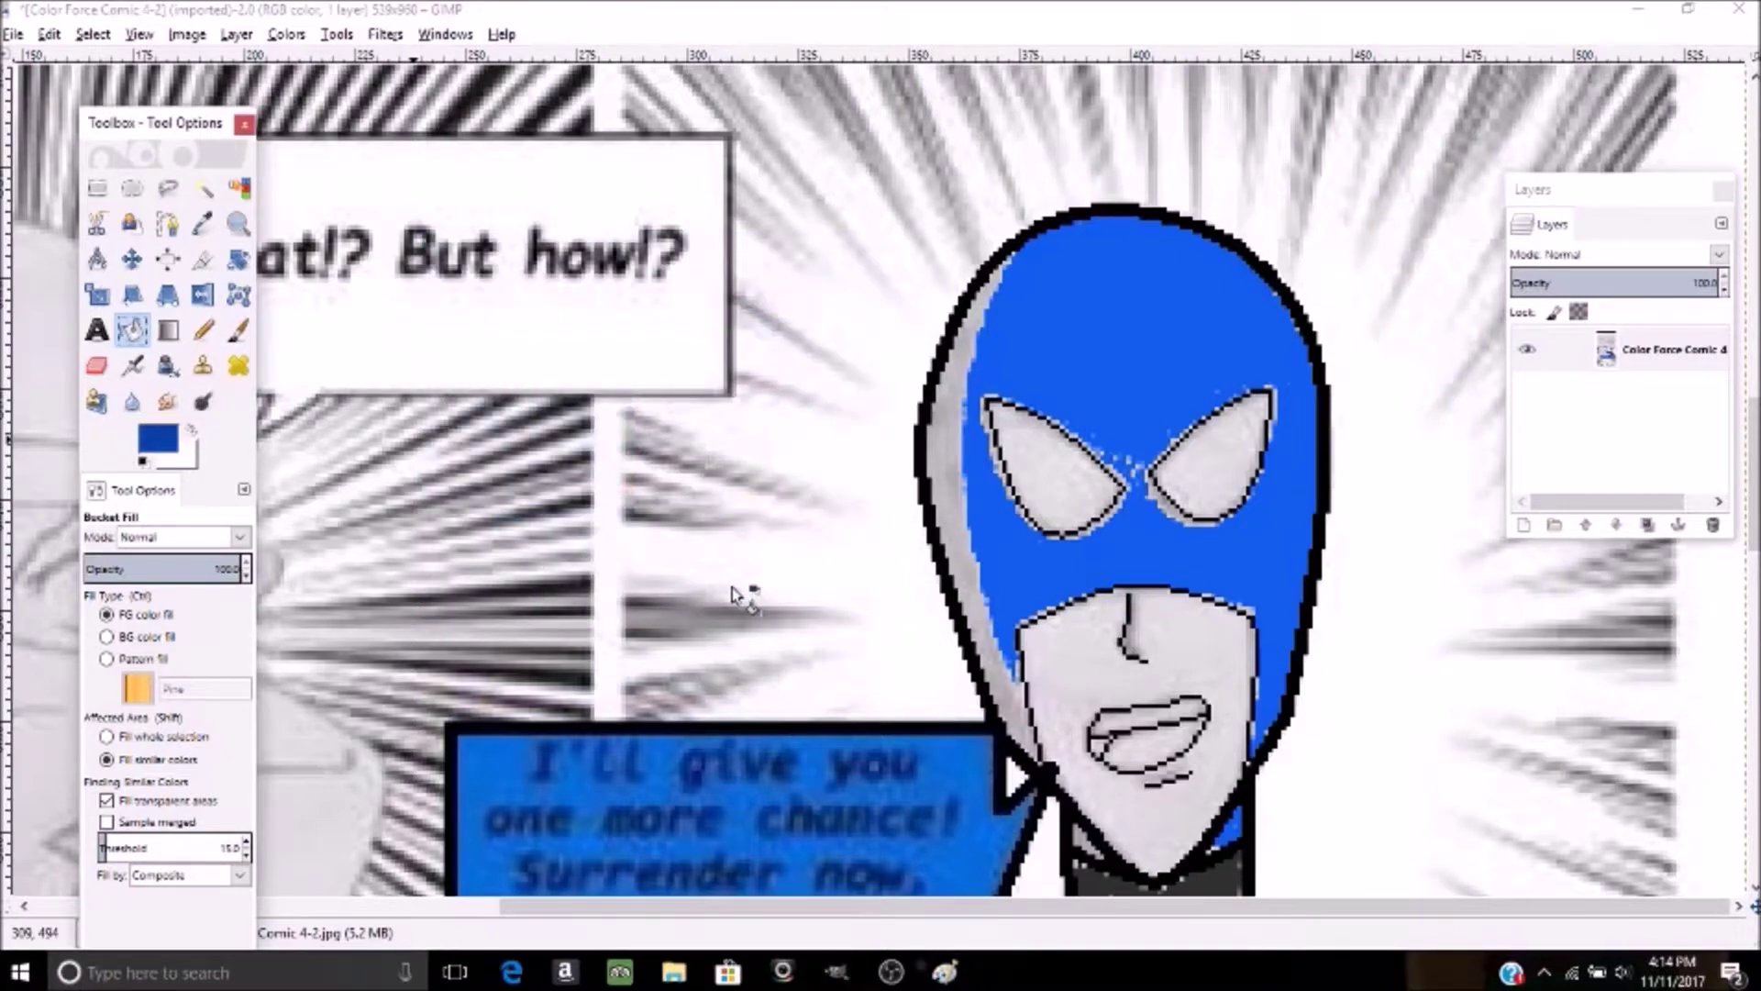
click(947, 459)
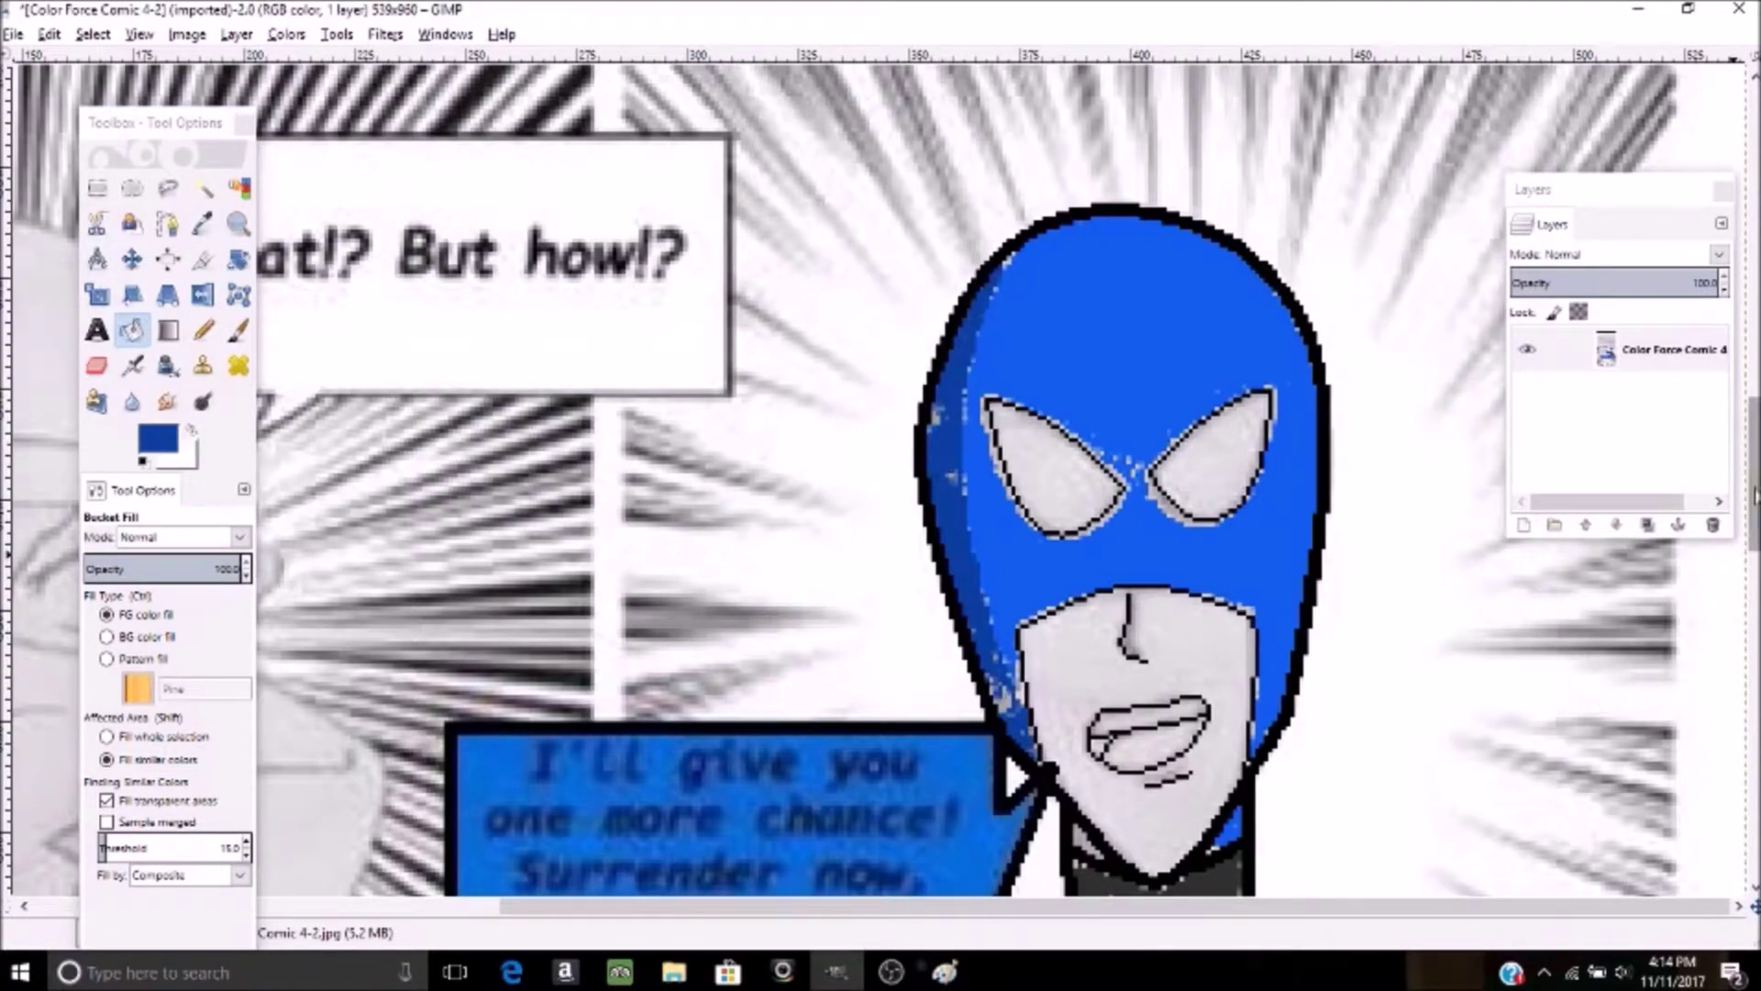
- Set the foreground color to black 000000 and bucket-fill the gray shaded strips on both sides of the blue chest
drag(1756, 495, 1757, 573)
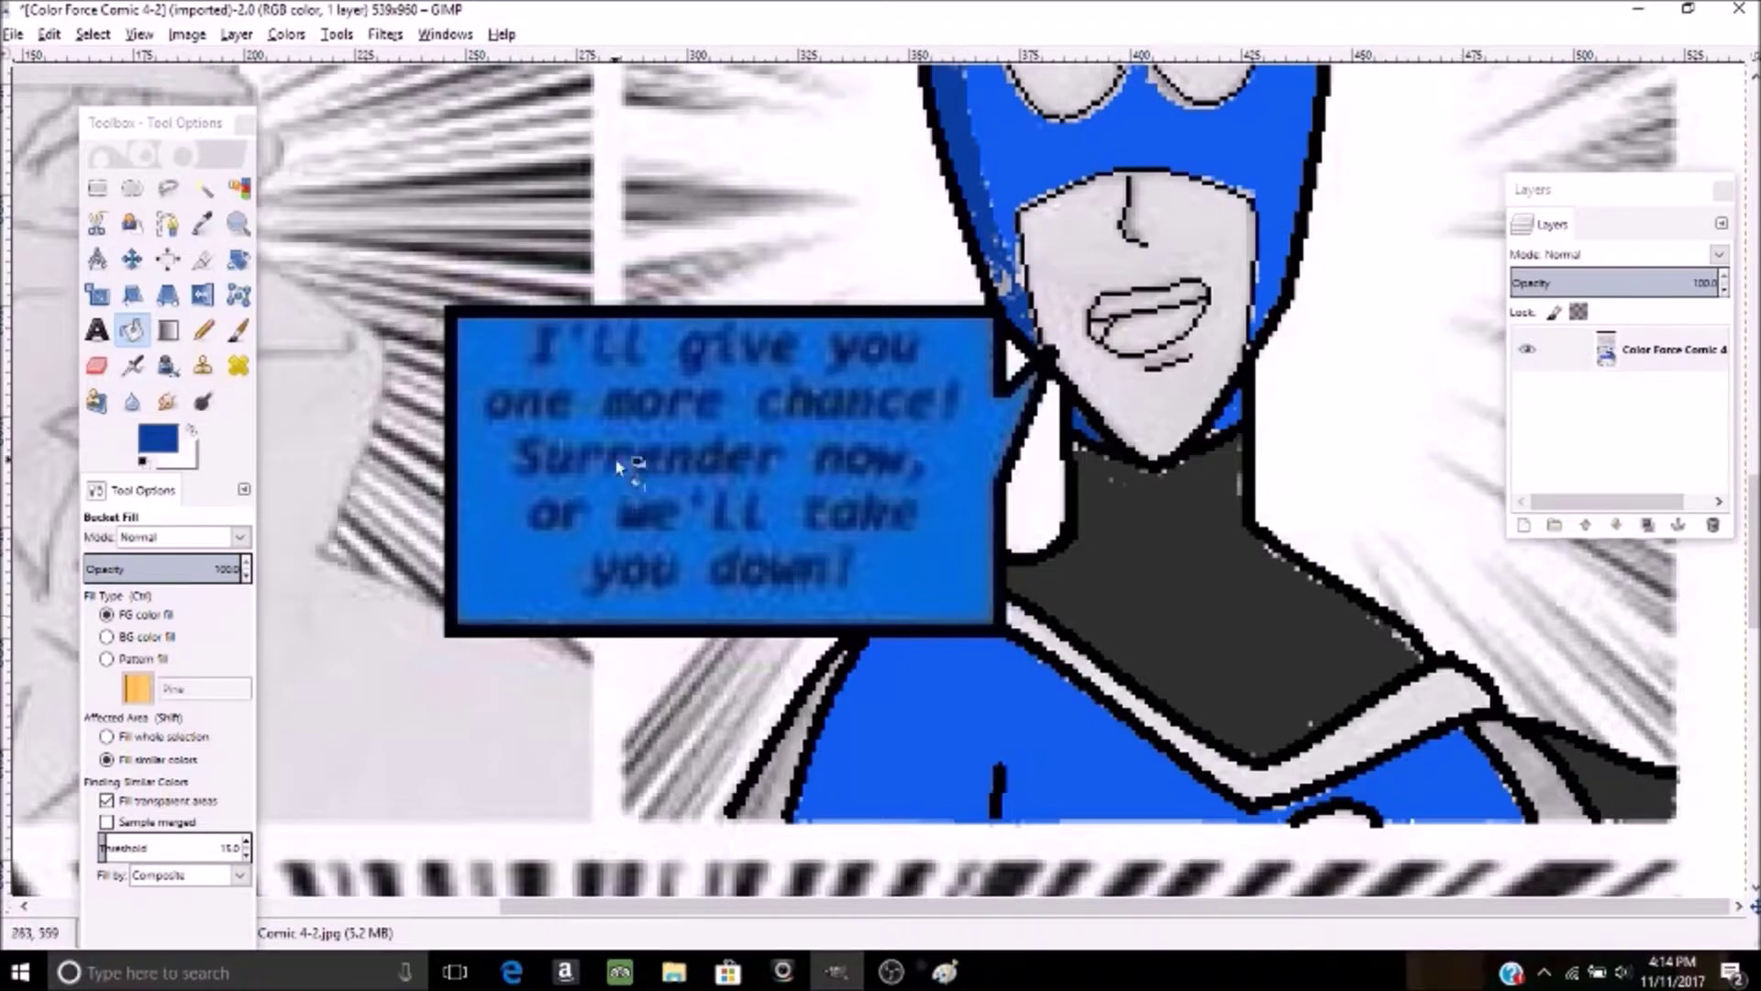
click(157, 442)
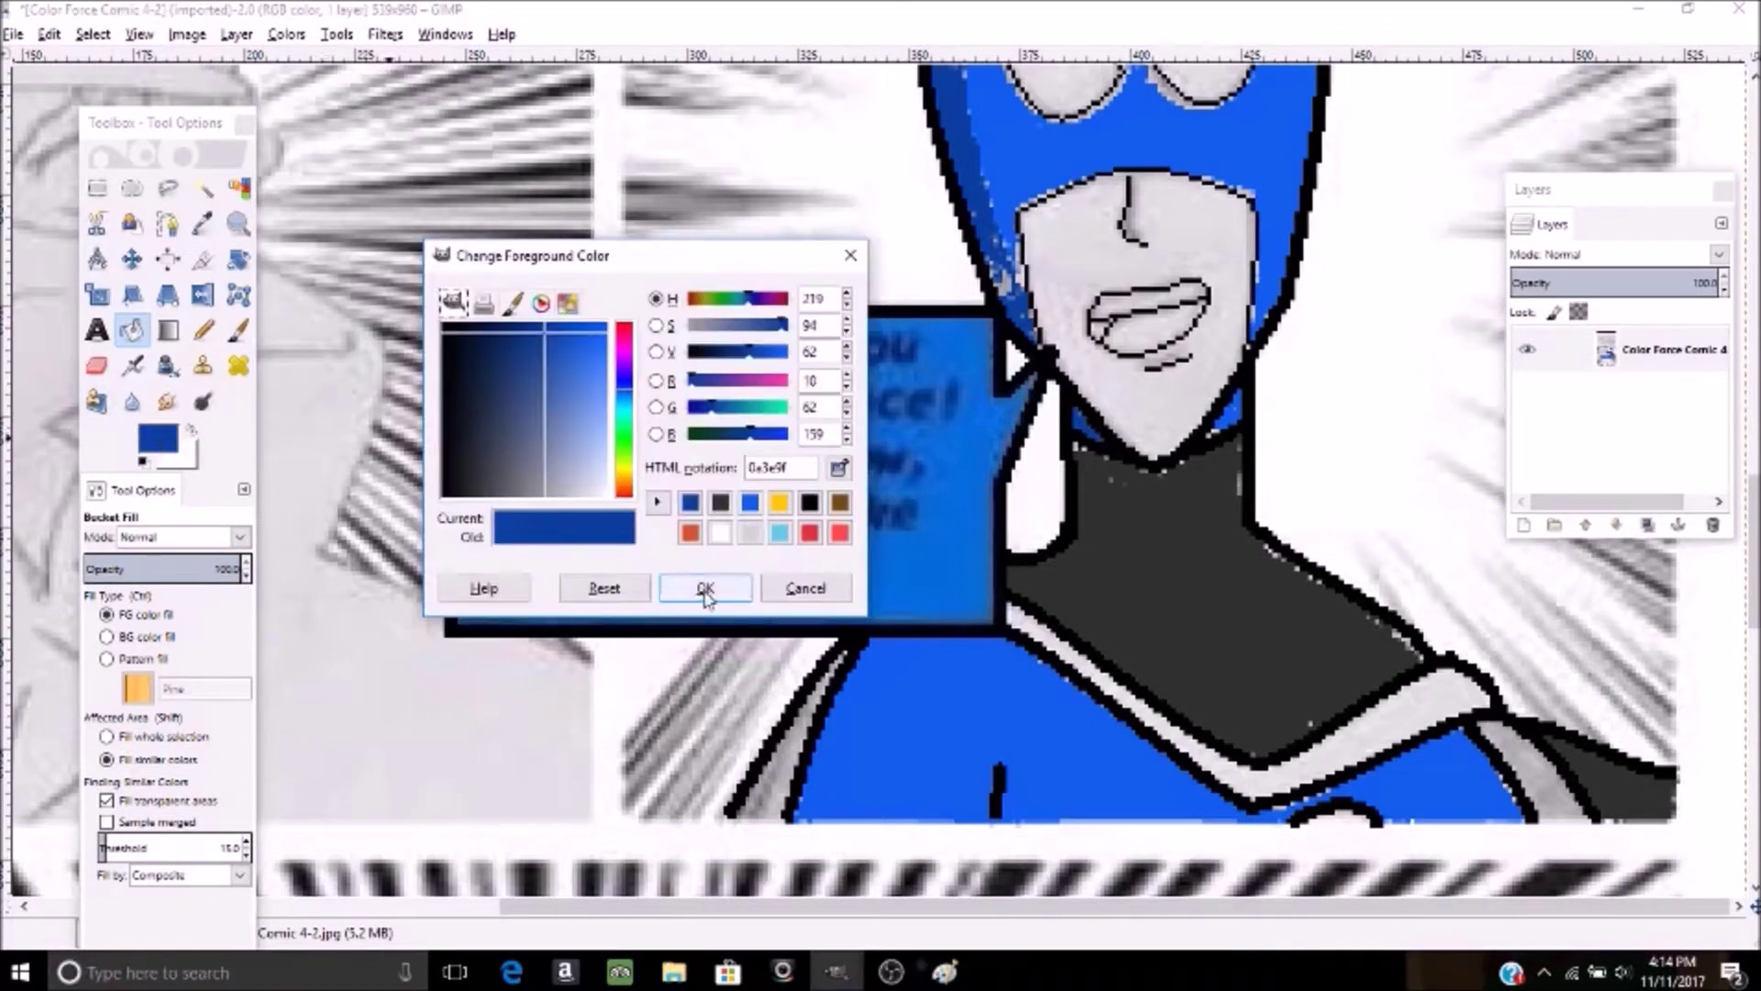
click(809, 502)
click(729, 601)
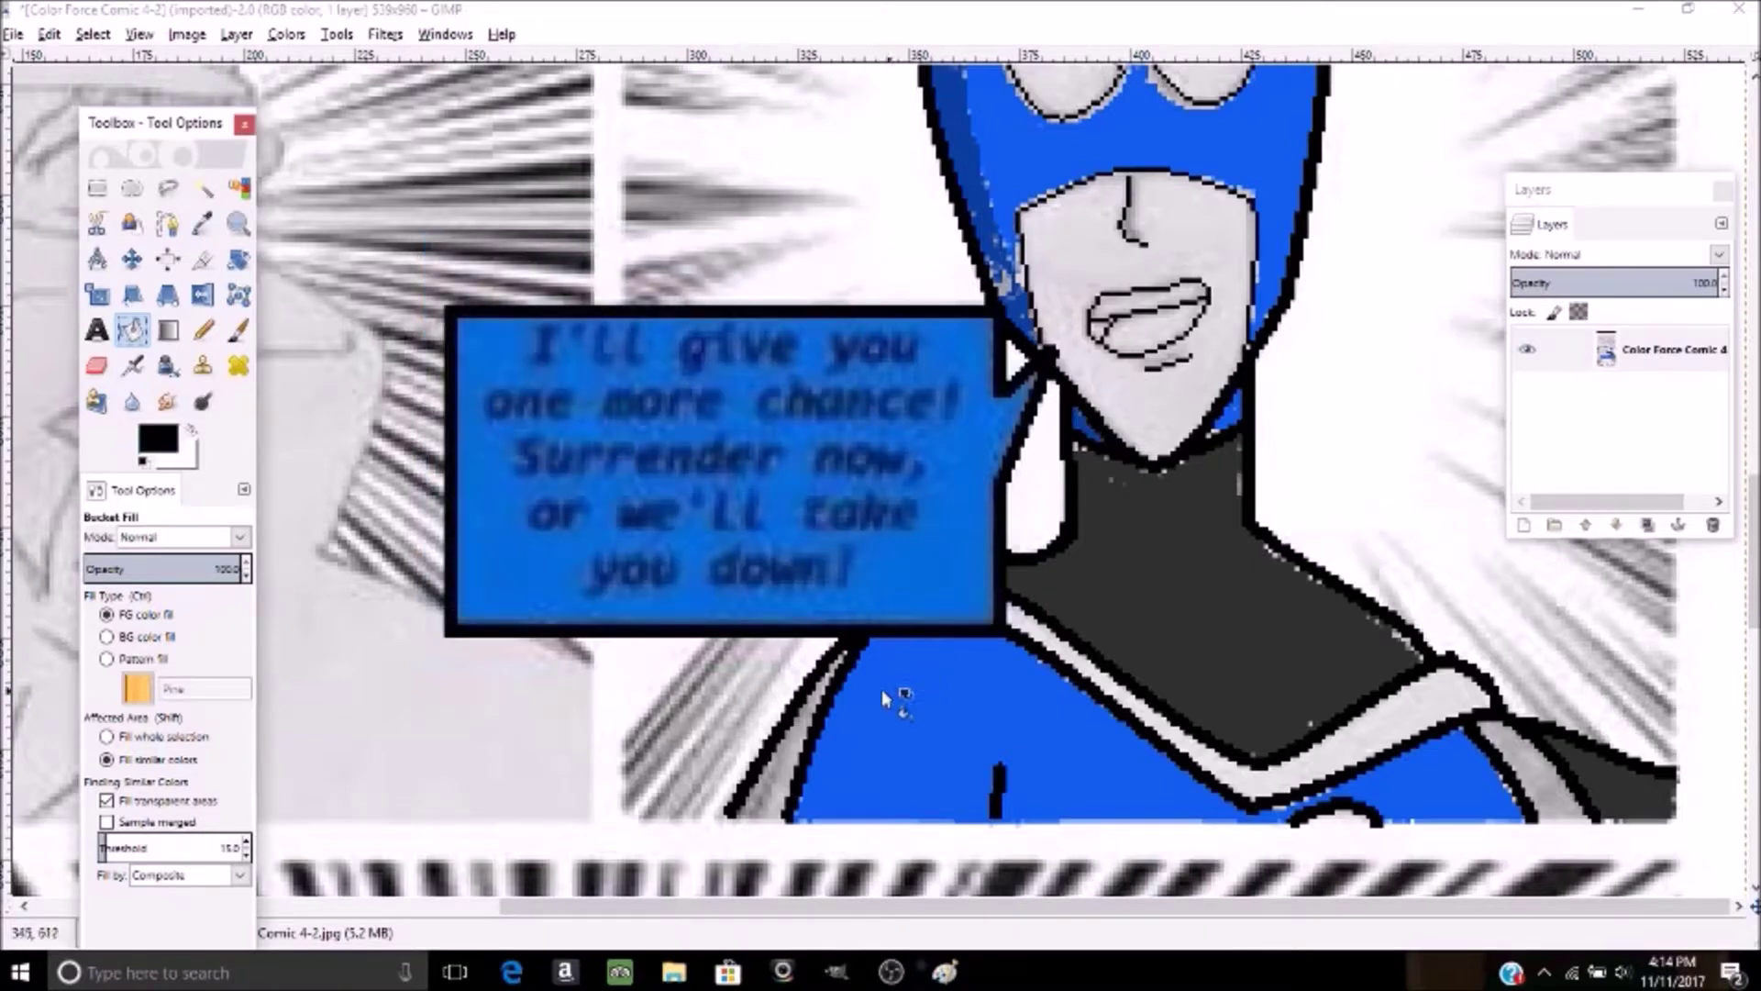
click(775, 786)
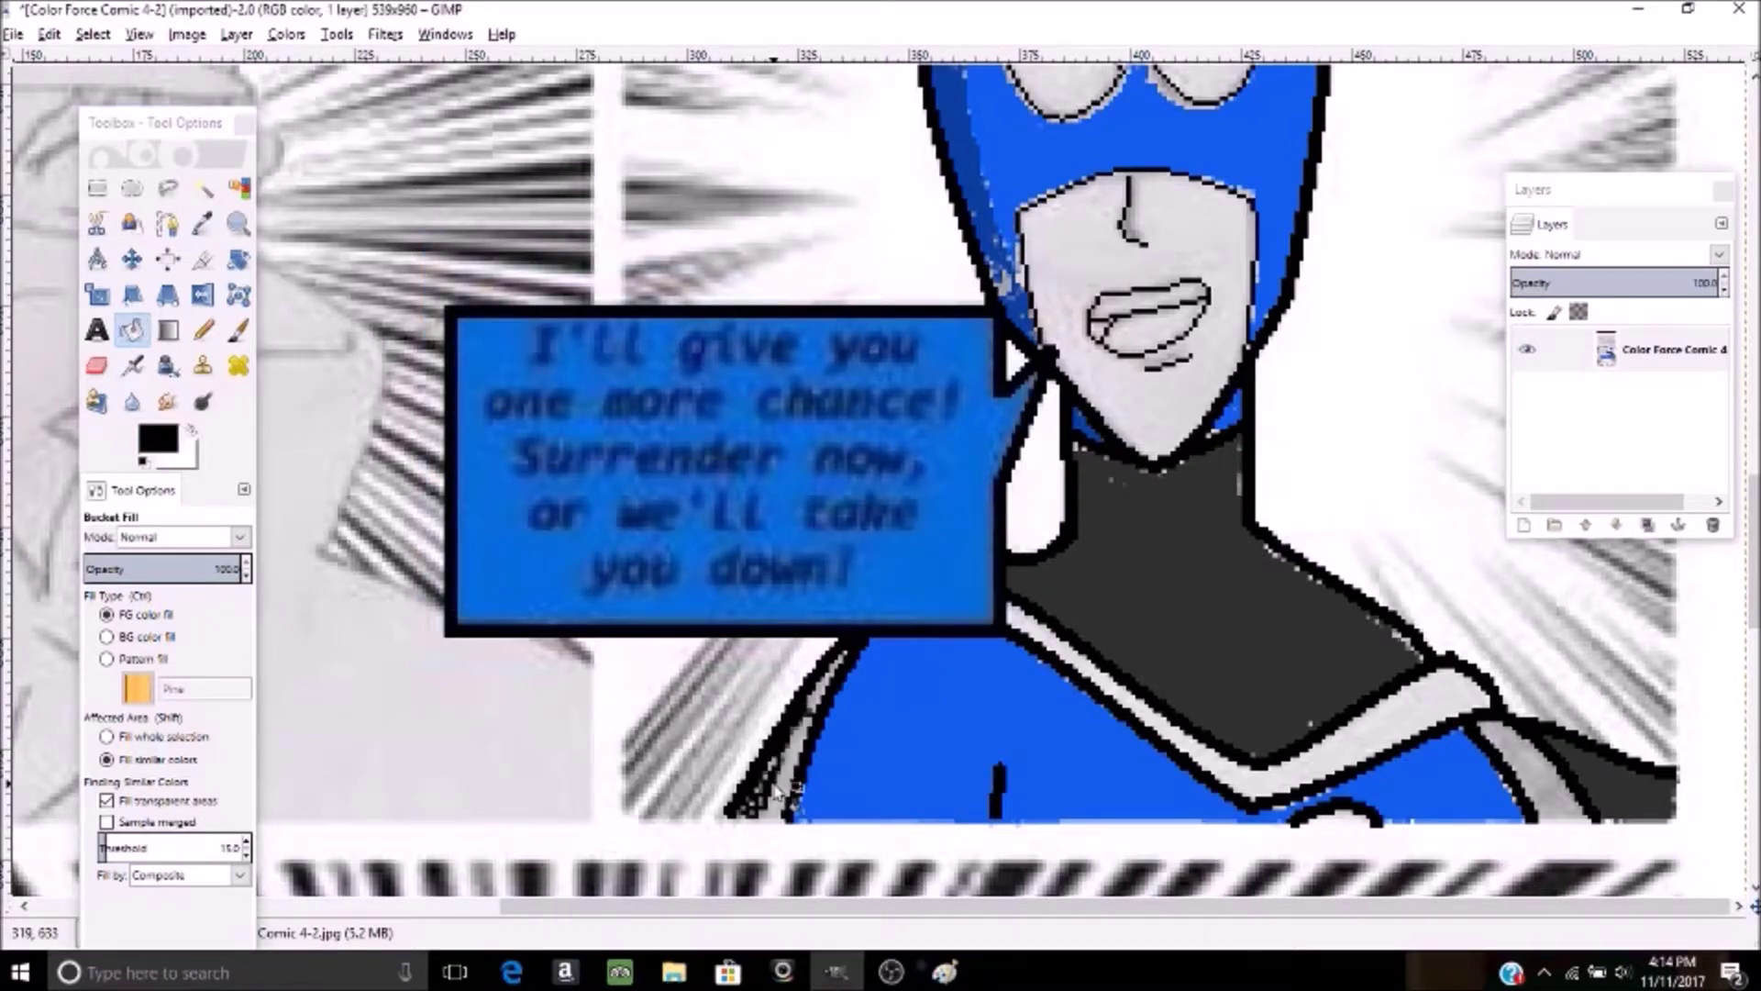
click(780, 786)
click(821, 699)
click(1543, 769)
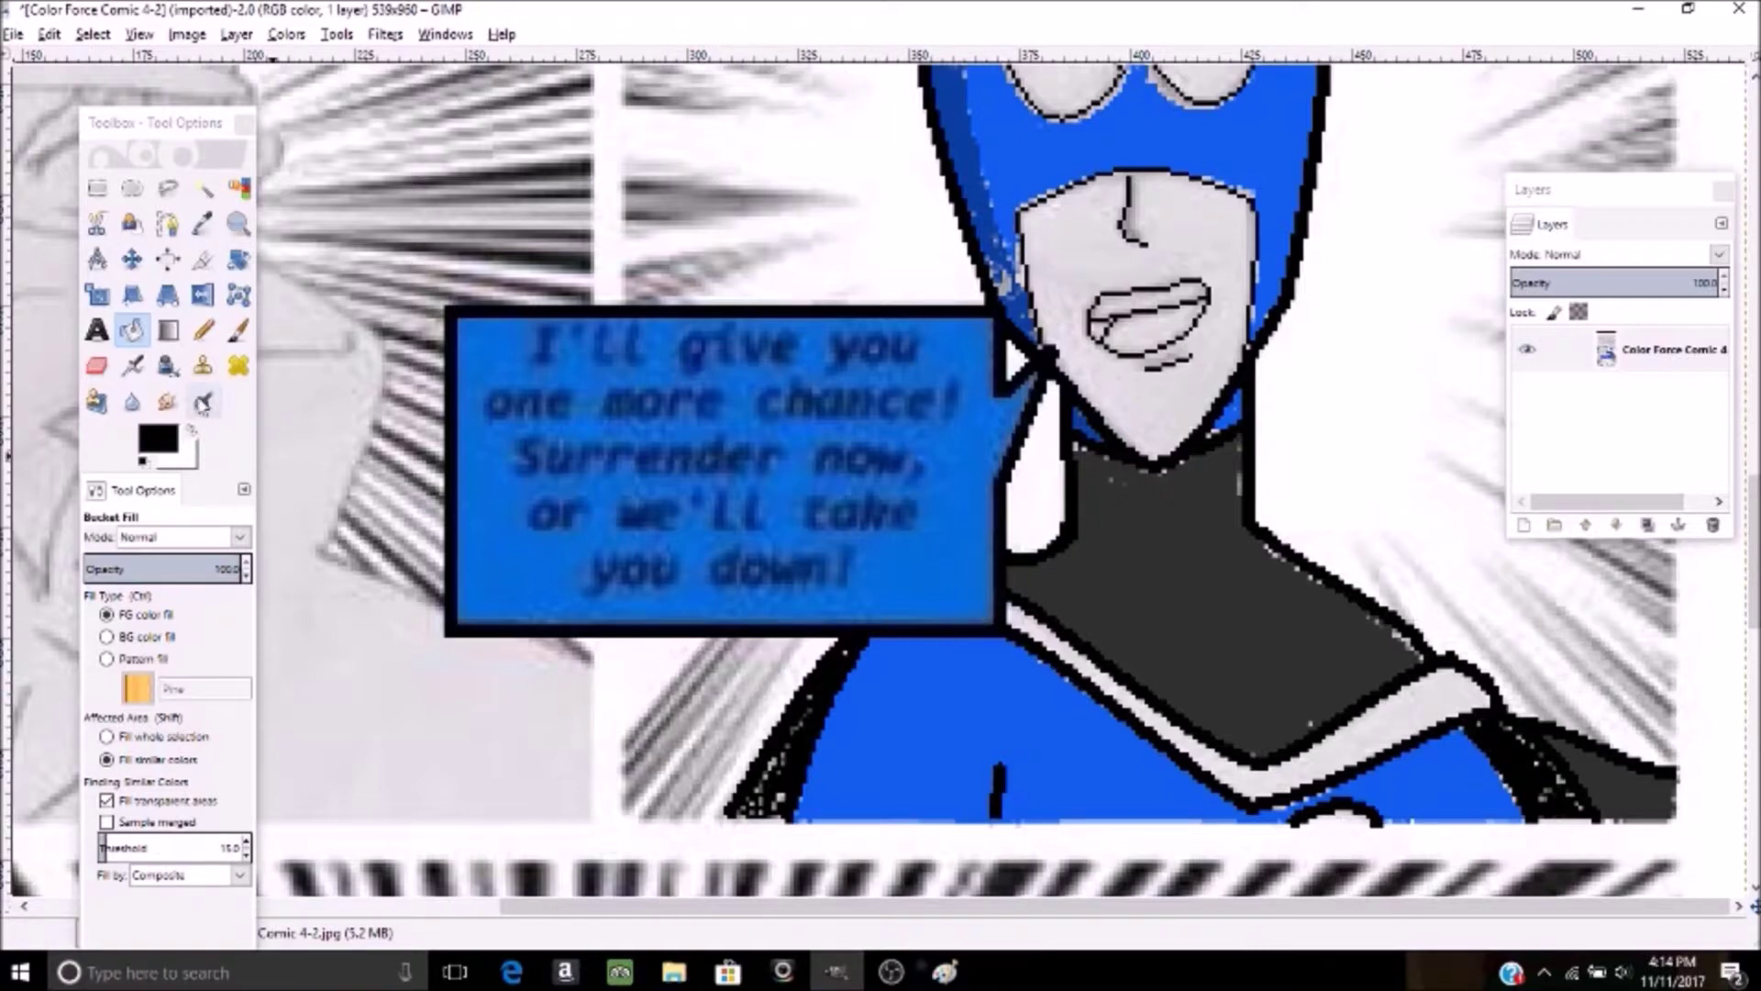
- Set the foreground color to dark gray 303030 and bucket-fill the small rounded shape at the chest's lower edge
click(172, 443)
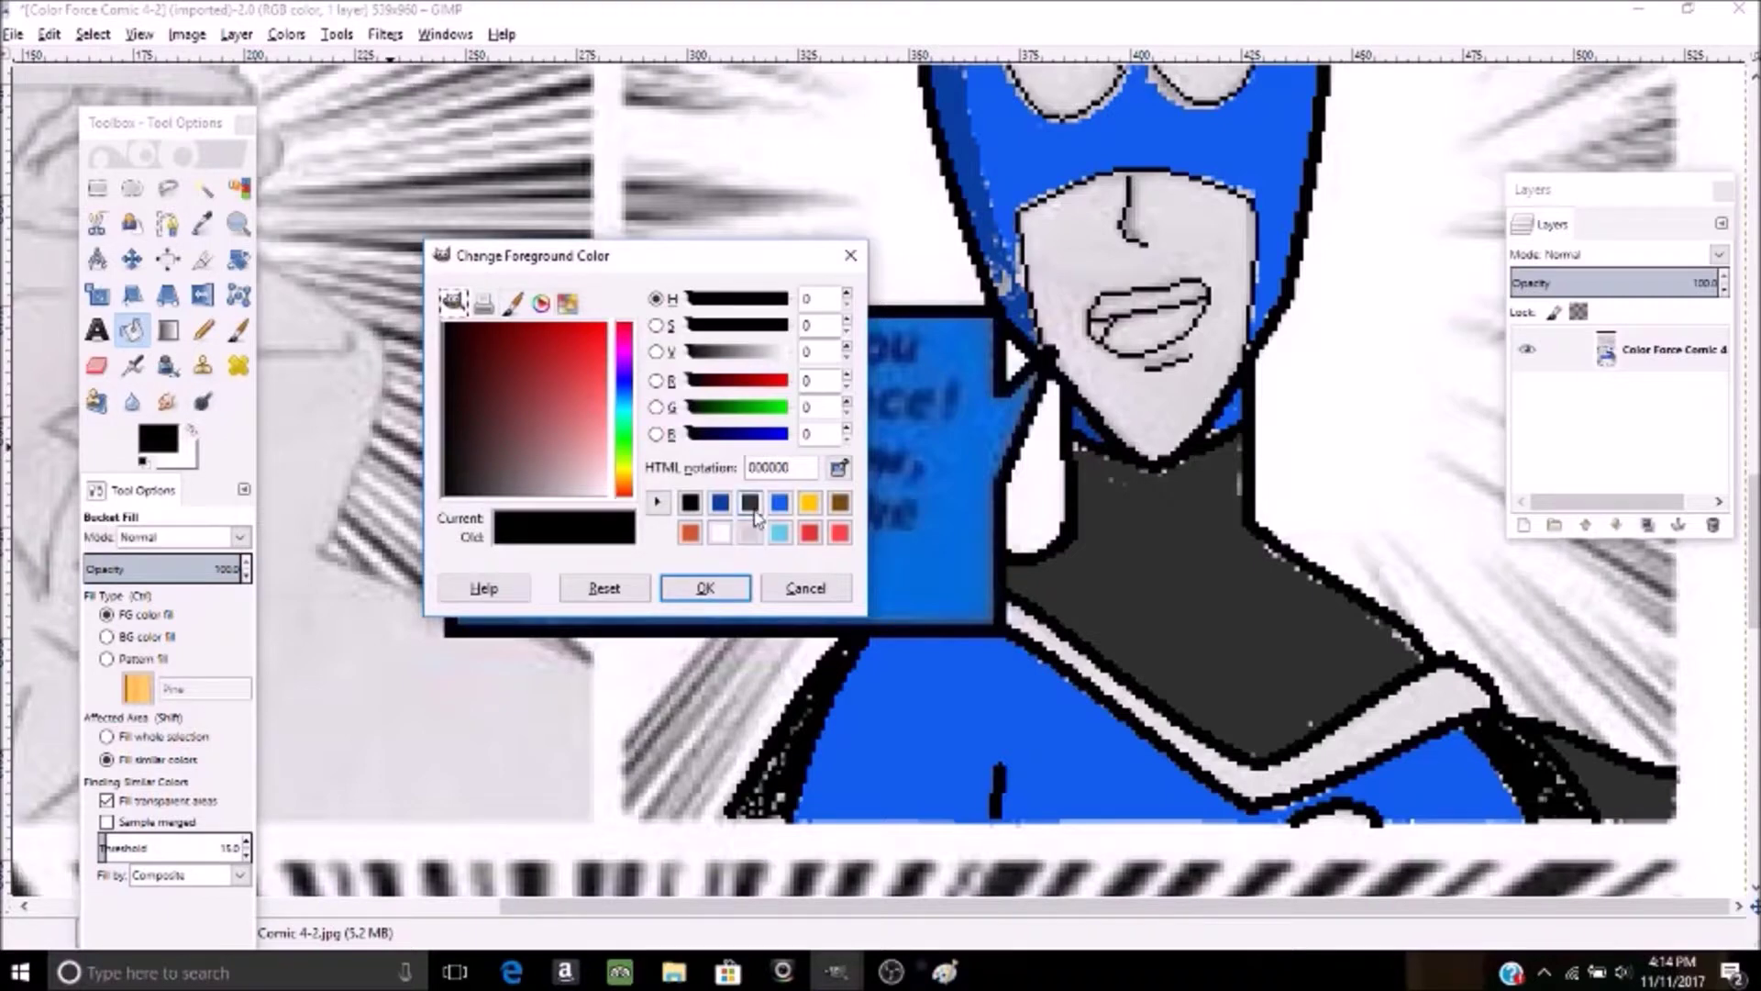
click(749, 502)
click(702, 587)
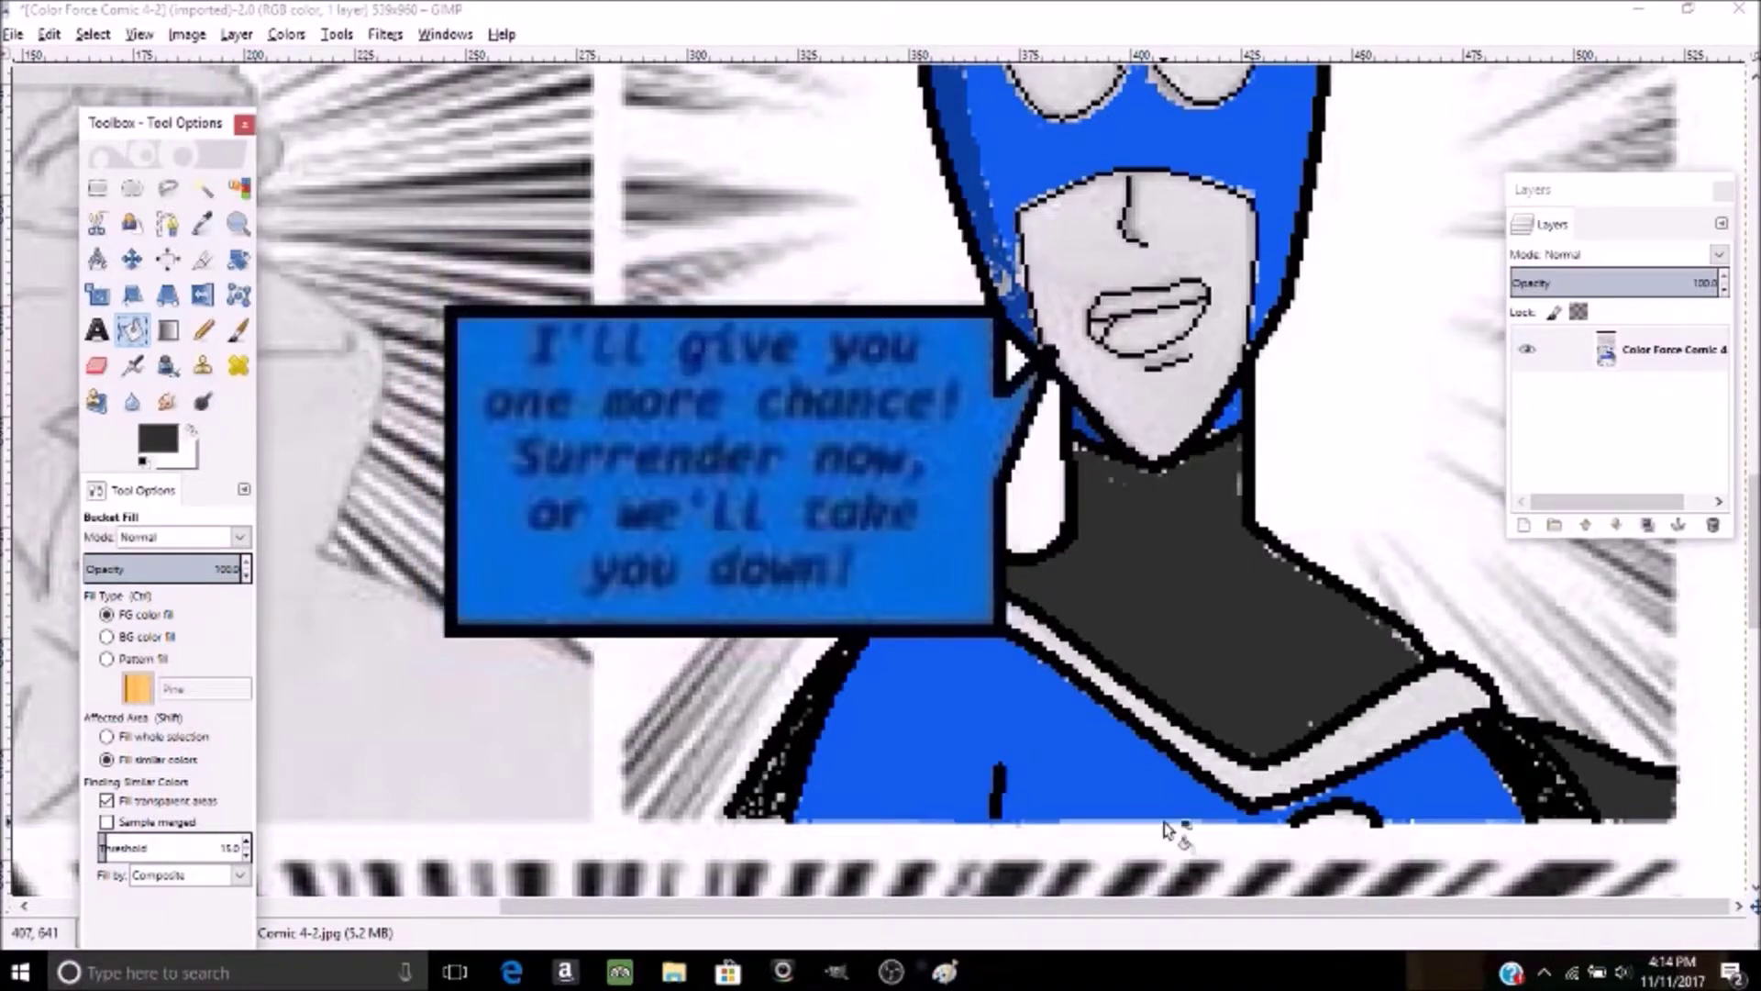
click(1352, 823)
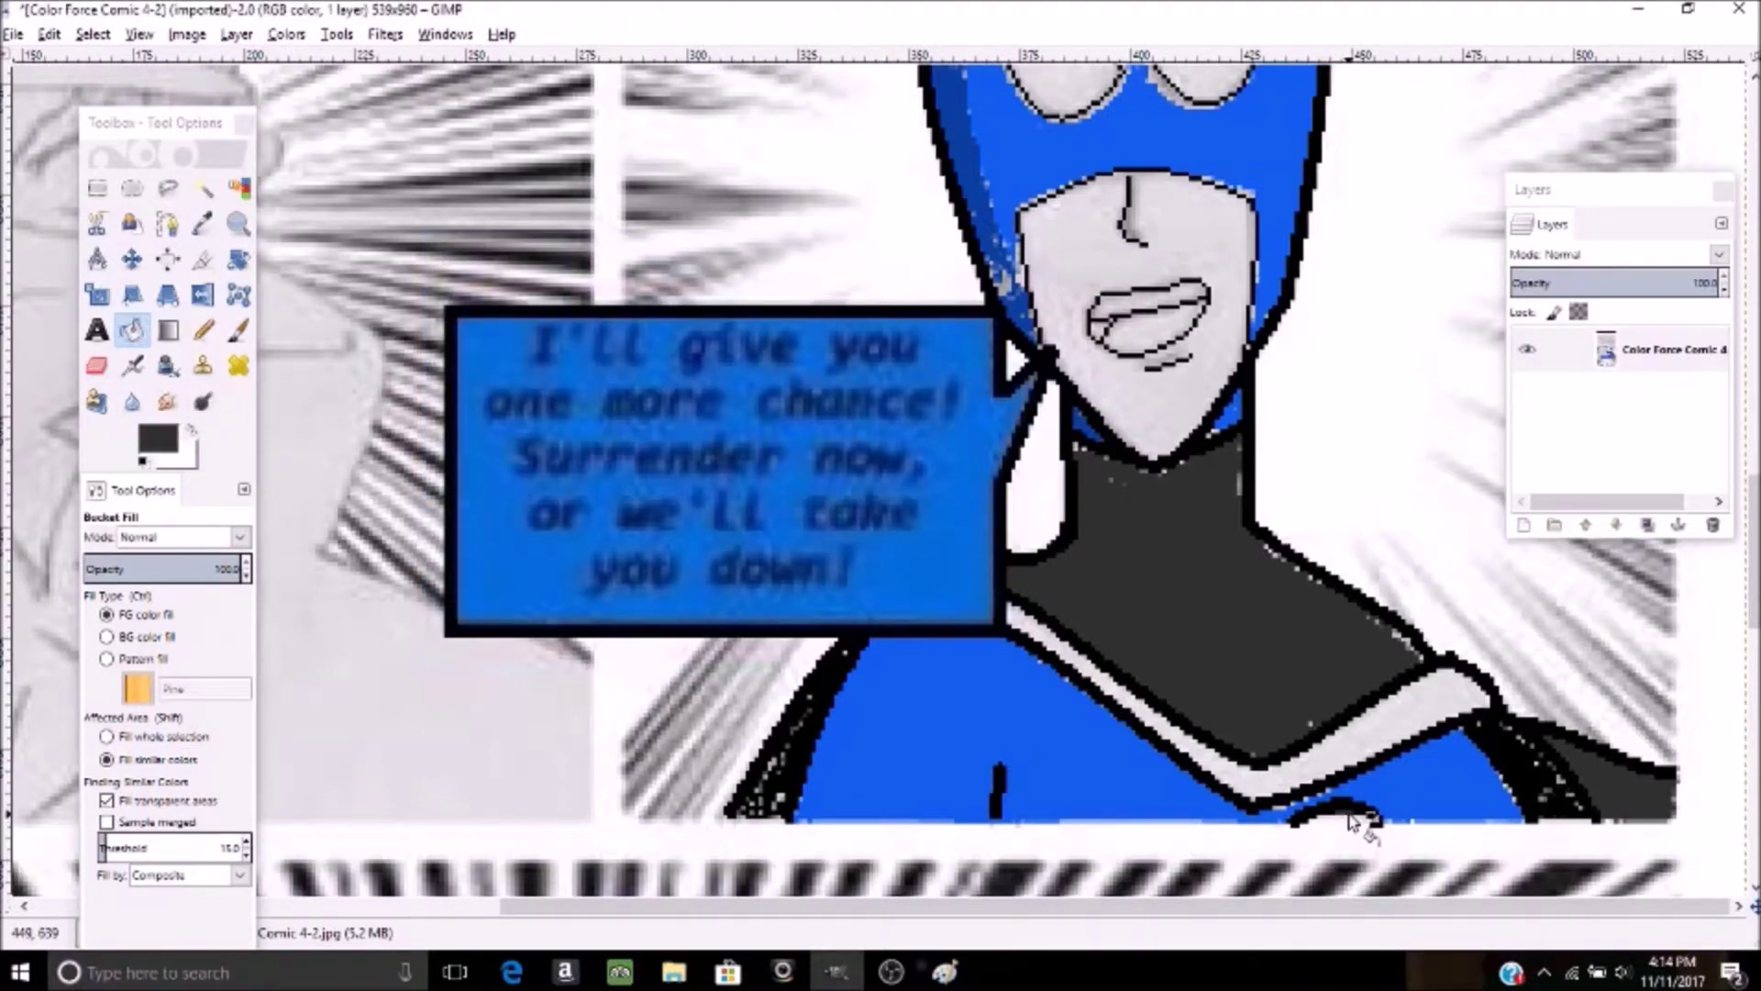
click(1356, 819)
- Set the foreground color to white ffffff and bucket-fill the V-shaped collar band and both eyes of the mask
click(158, 444)
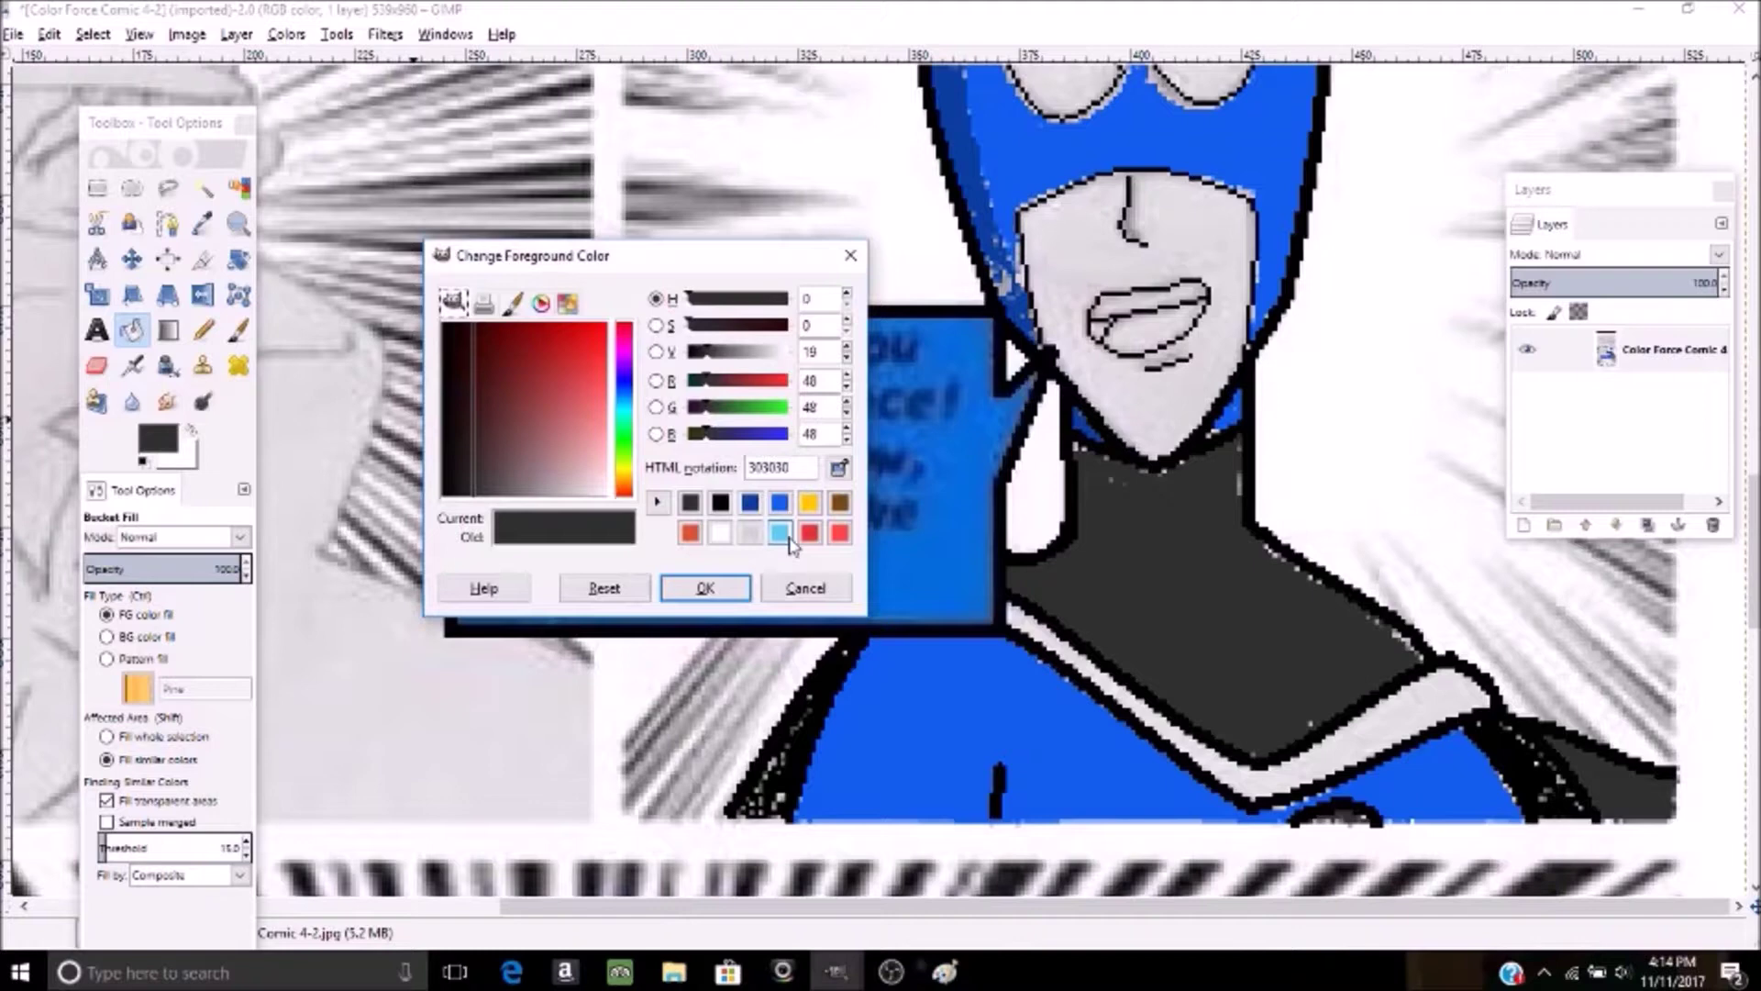
click(720, 533)
click(706, 588)
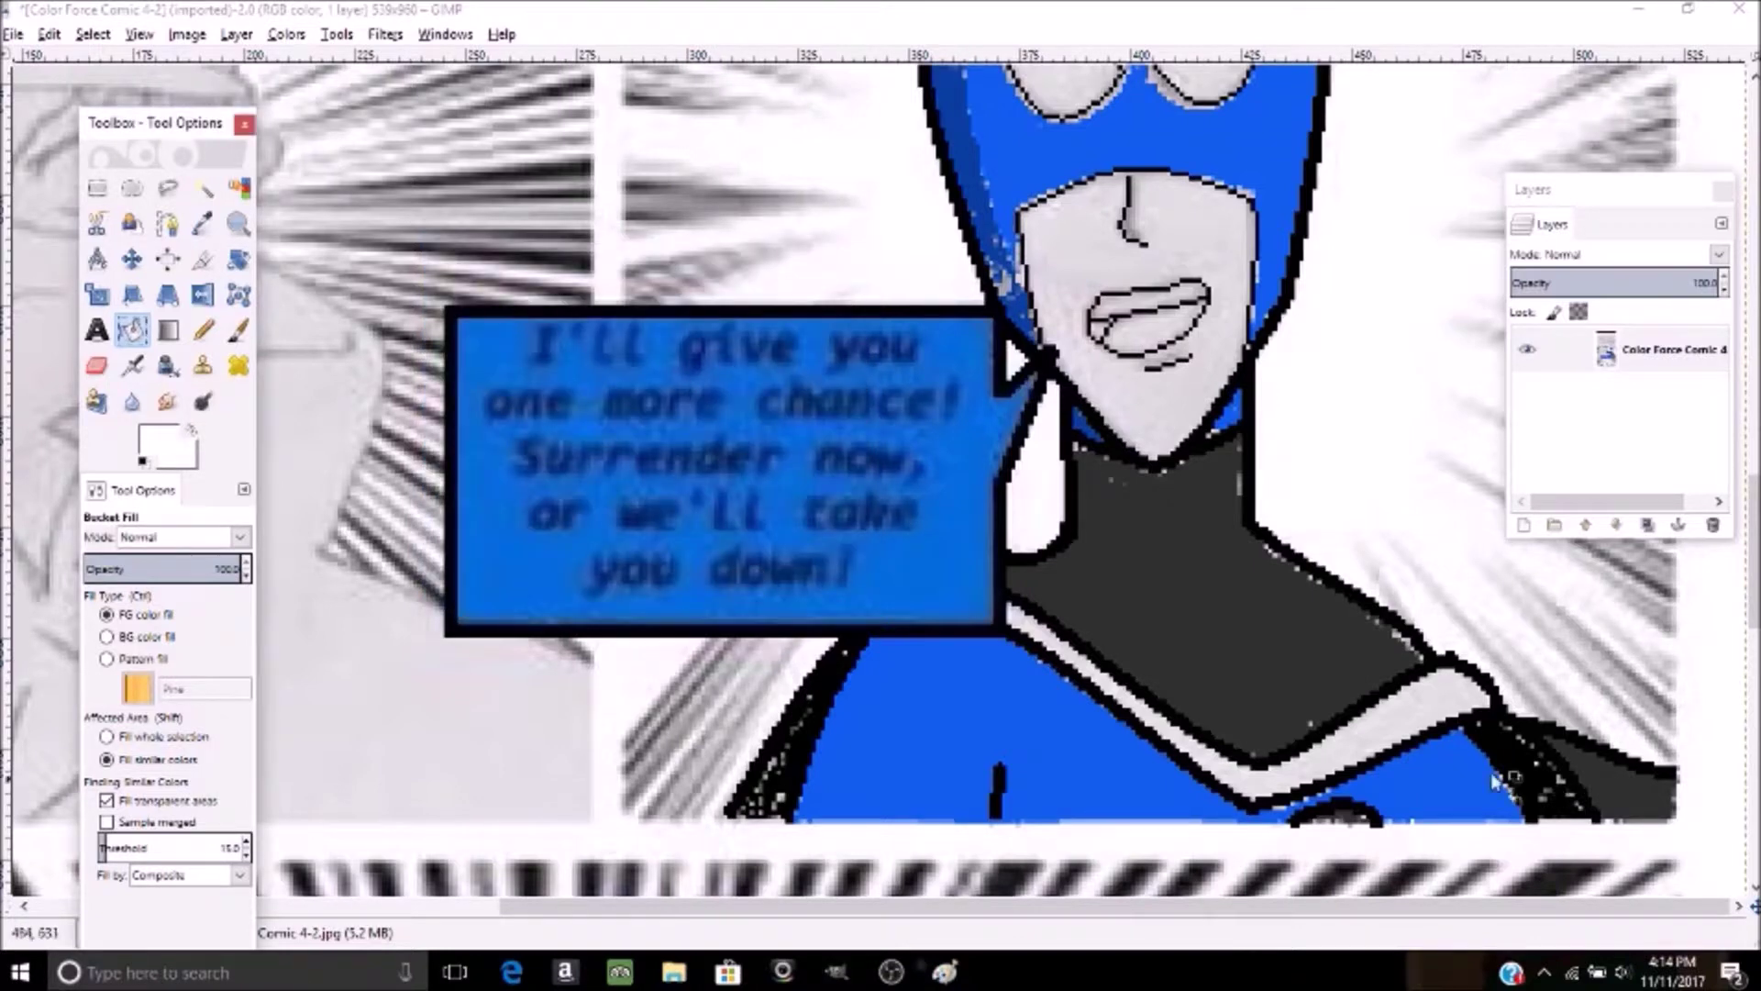
click(1419, 711)
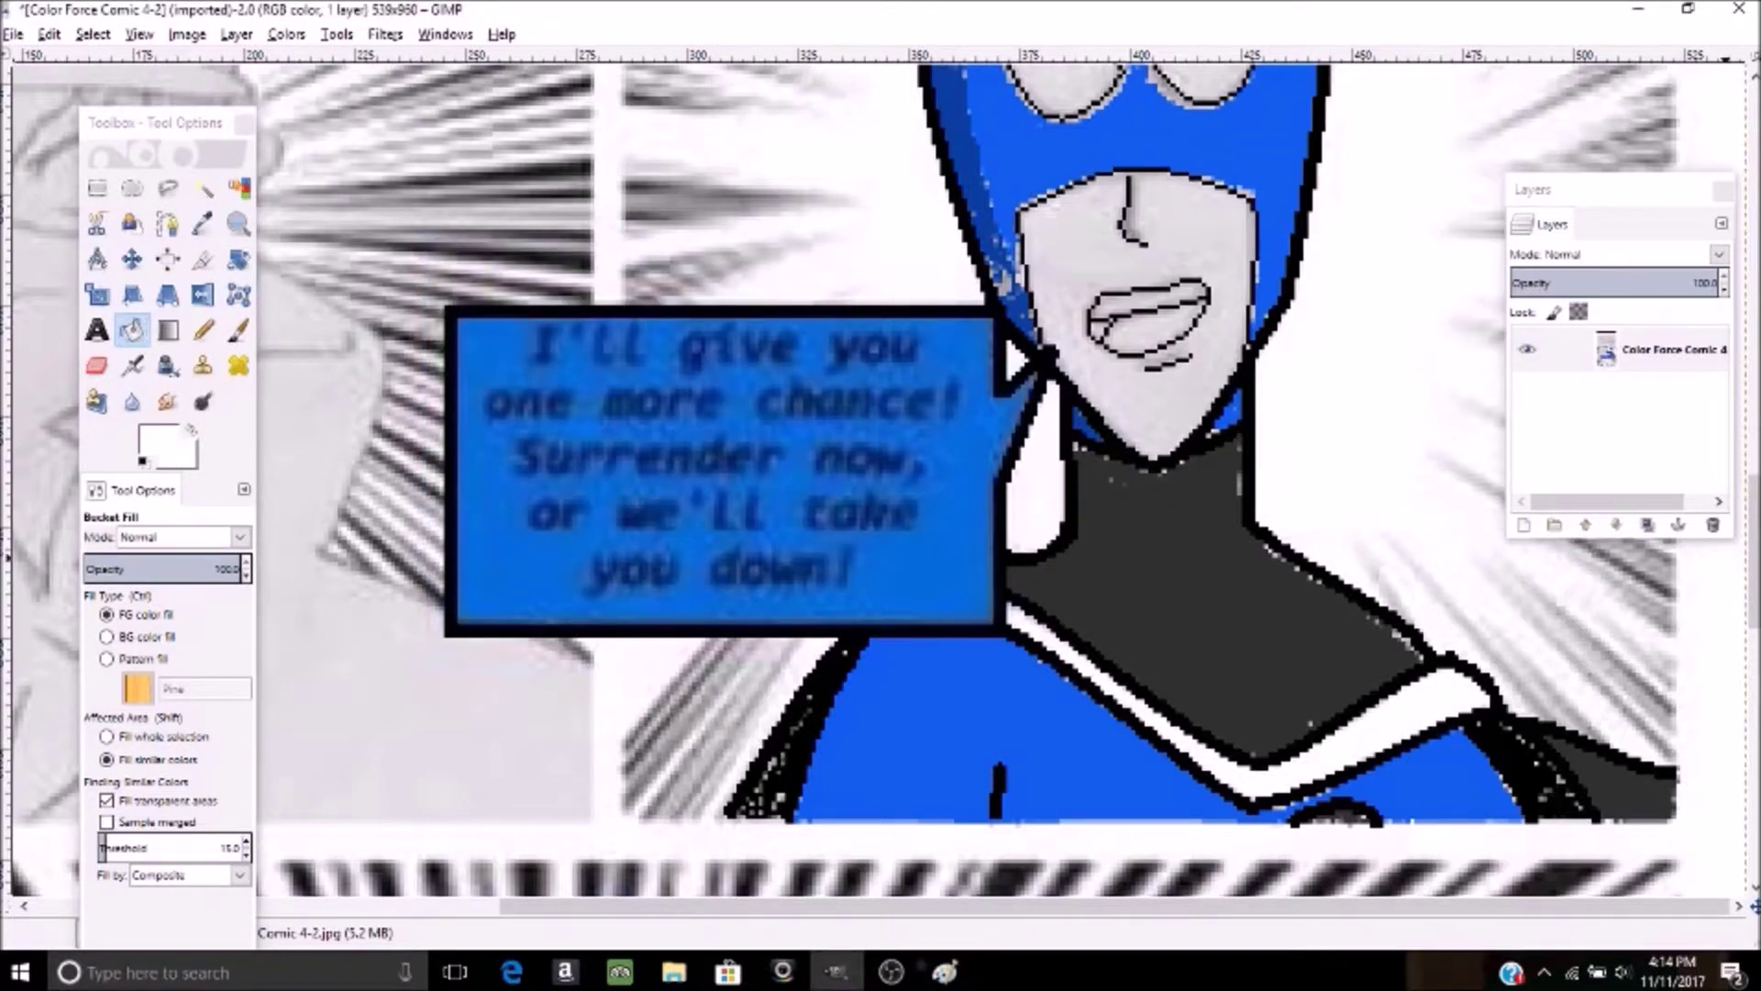
scroll(1253, 268, up, 3)
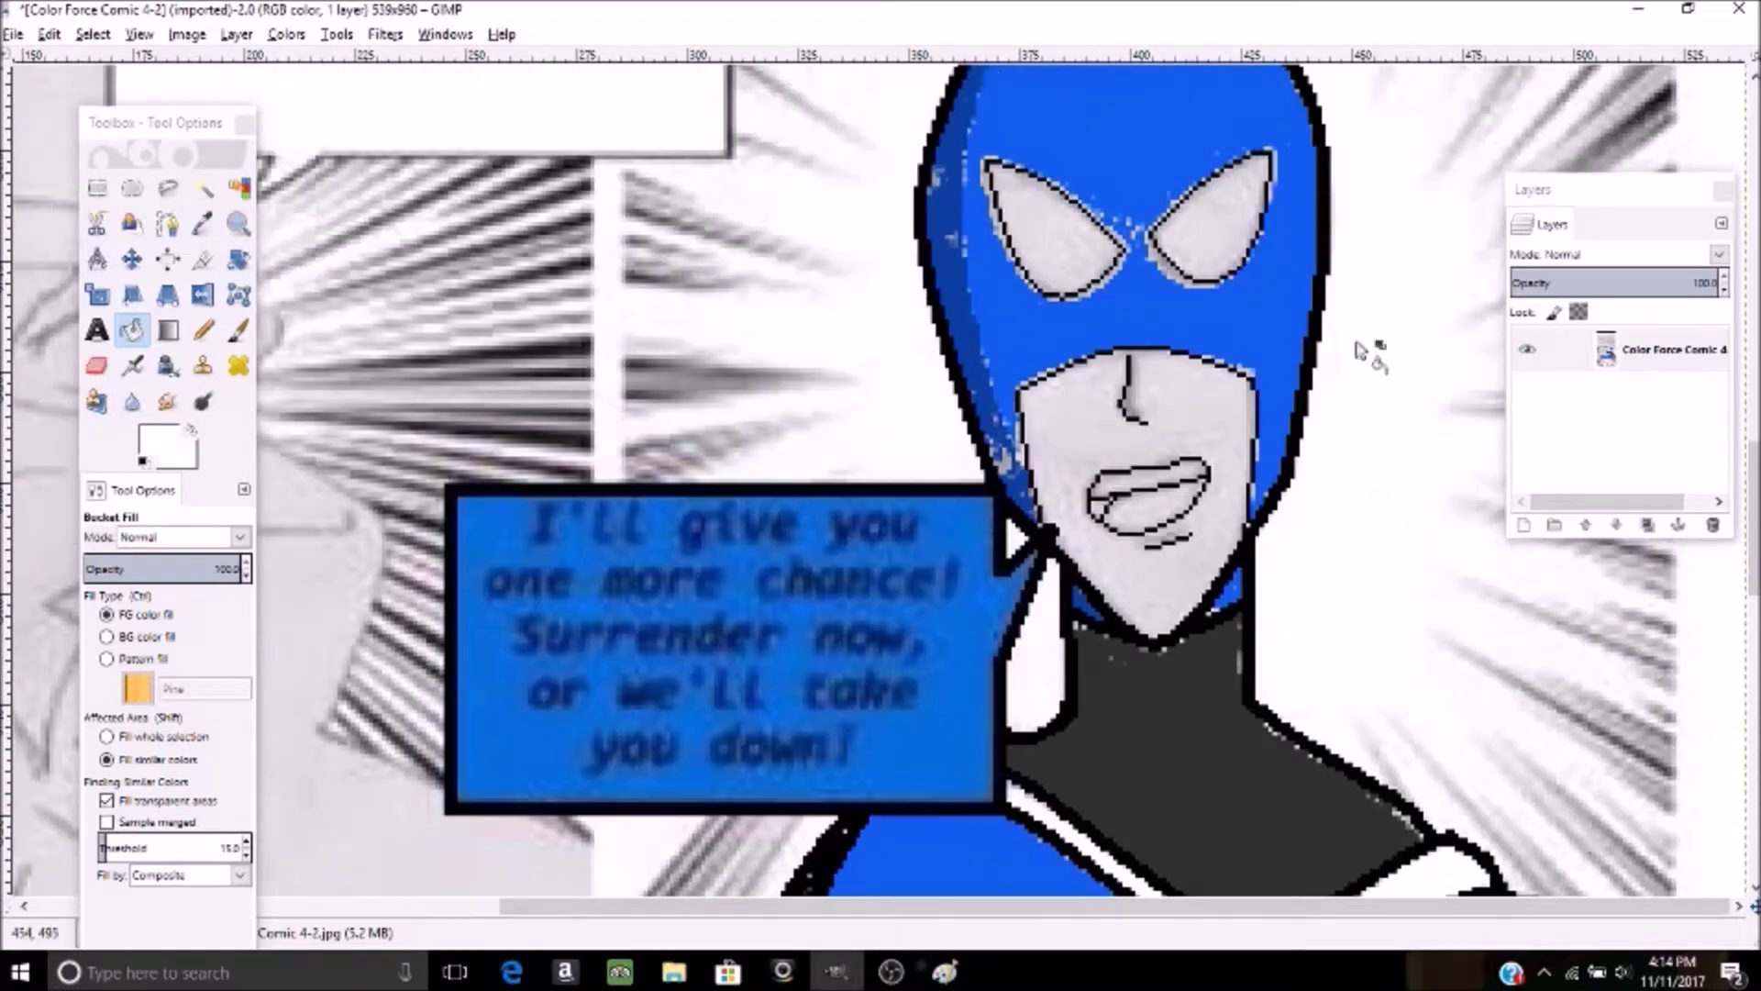
click(1225, 234)
click(1068, 259)
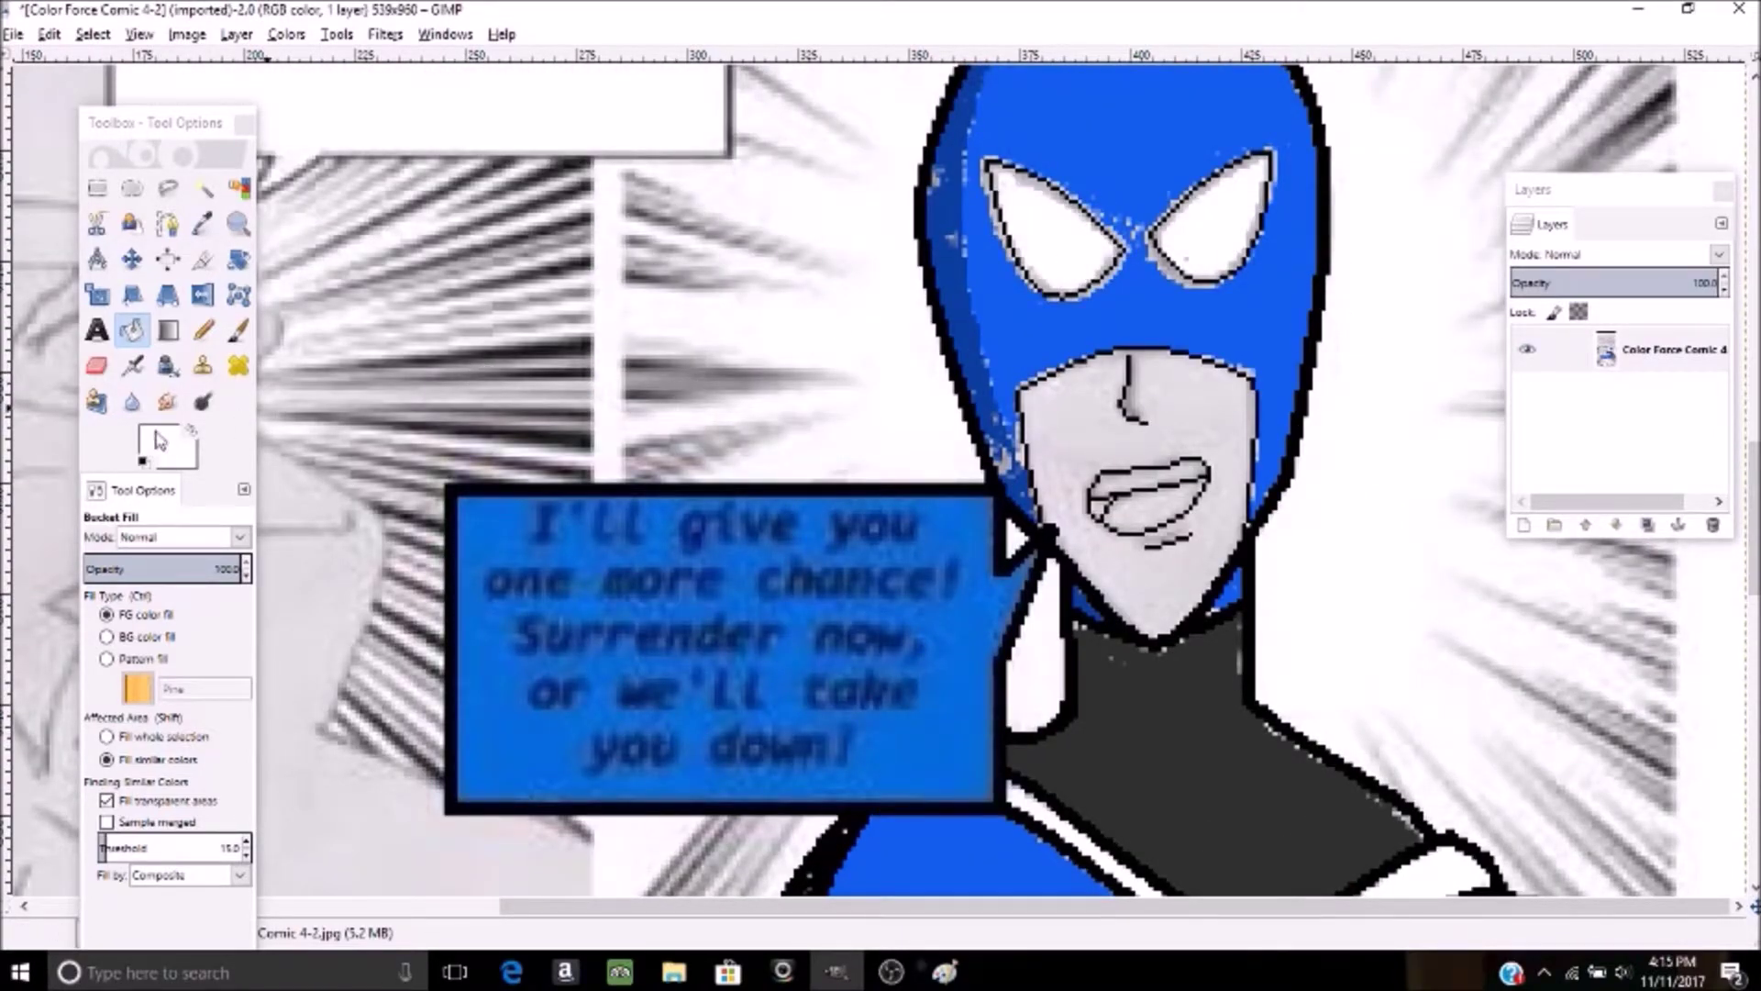
- Mix the skin tone edd49f as the foreground color and bucket-fill the character's exposed face
click(158, 440)
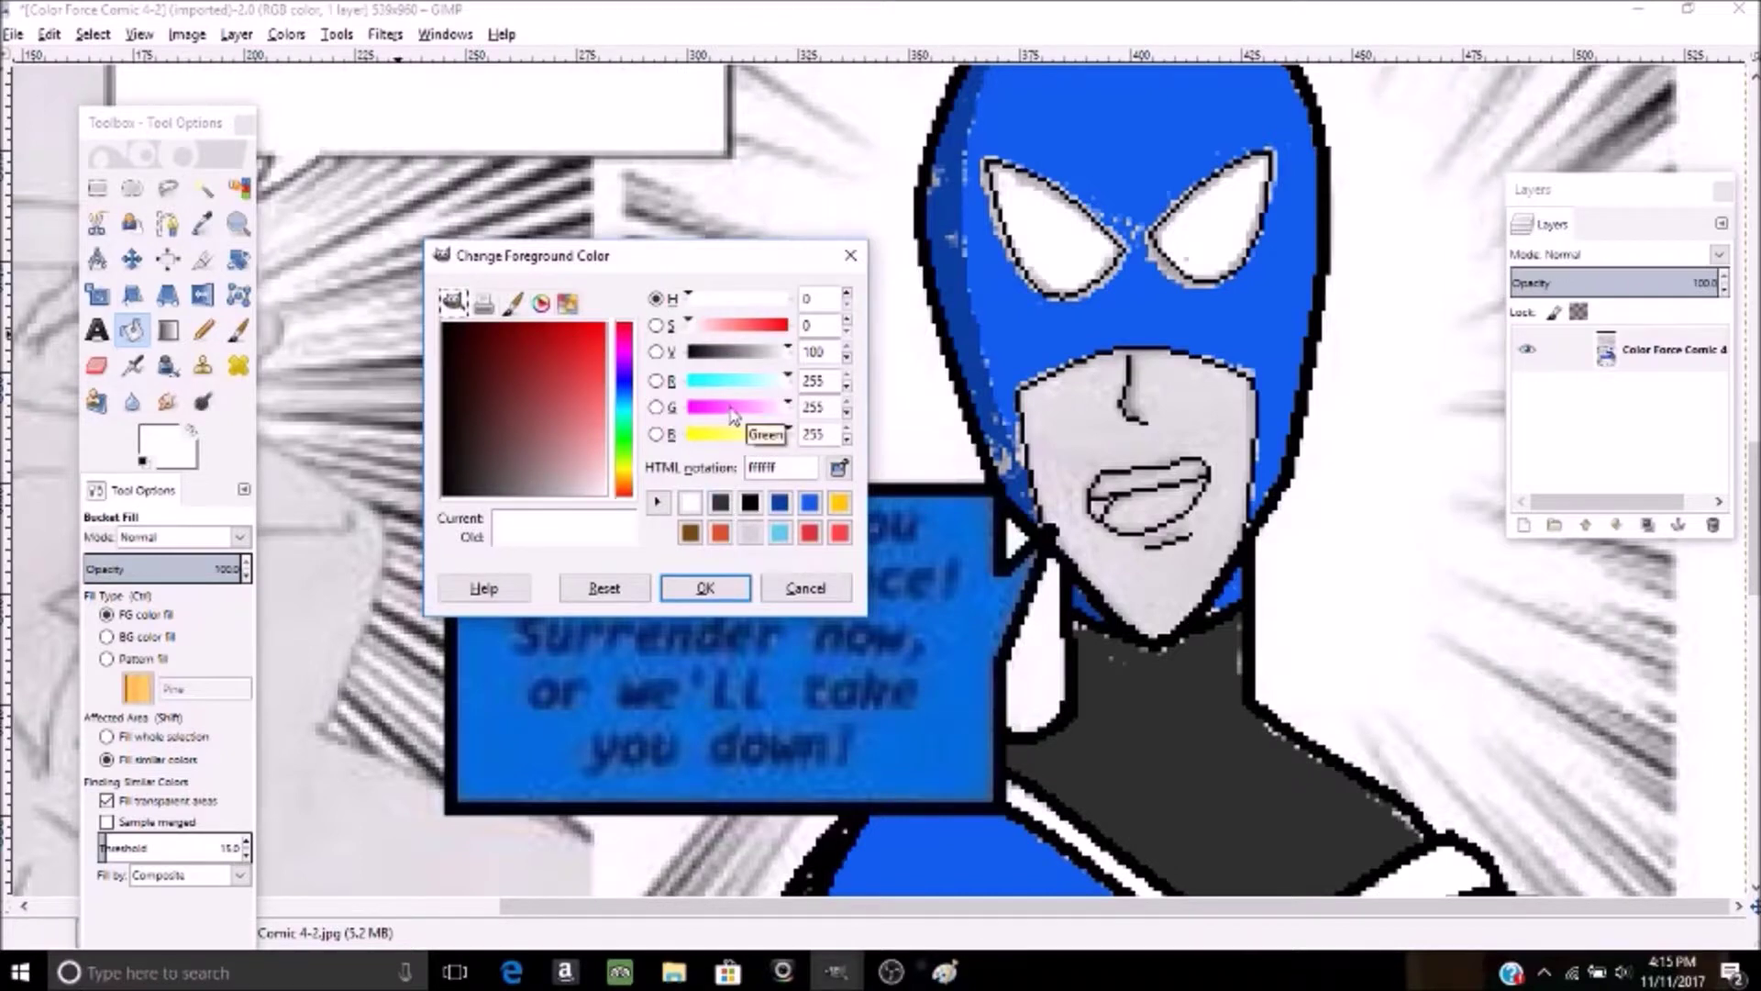
click(629, 481)
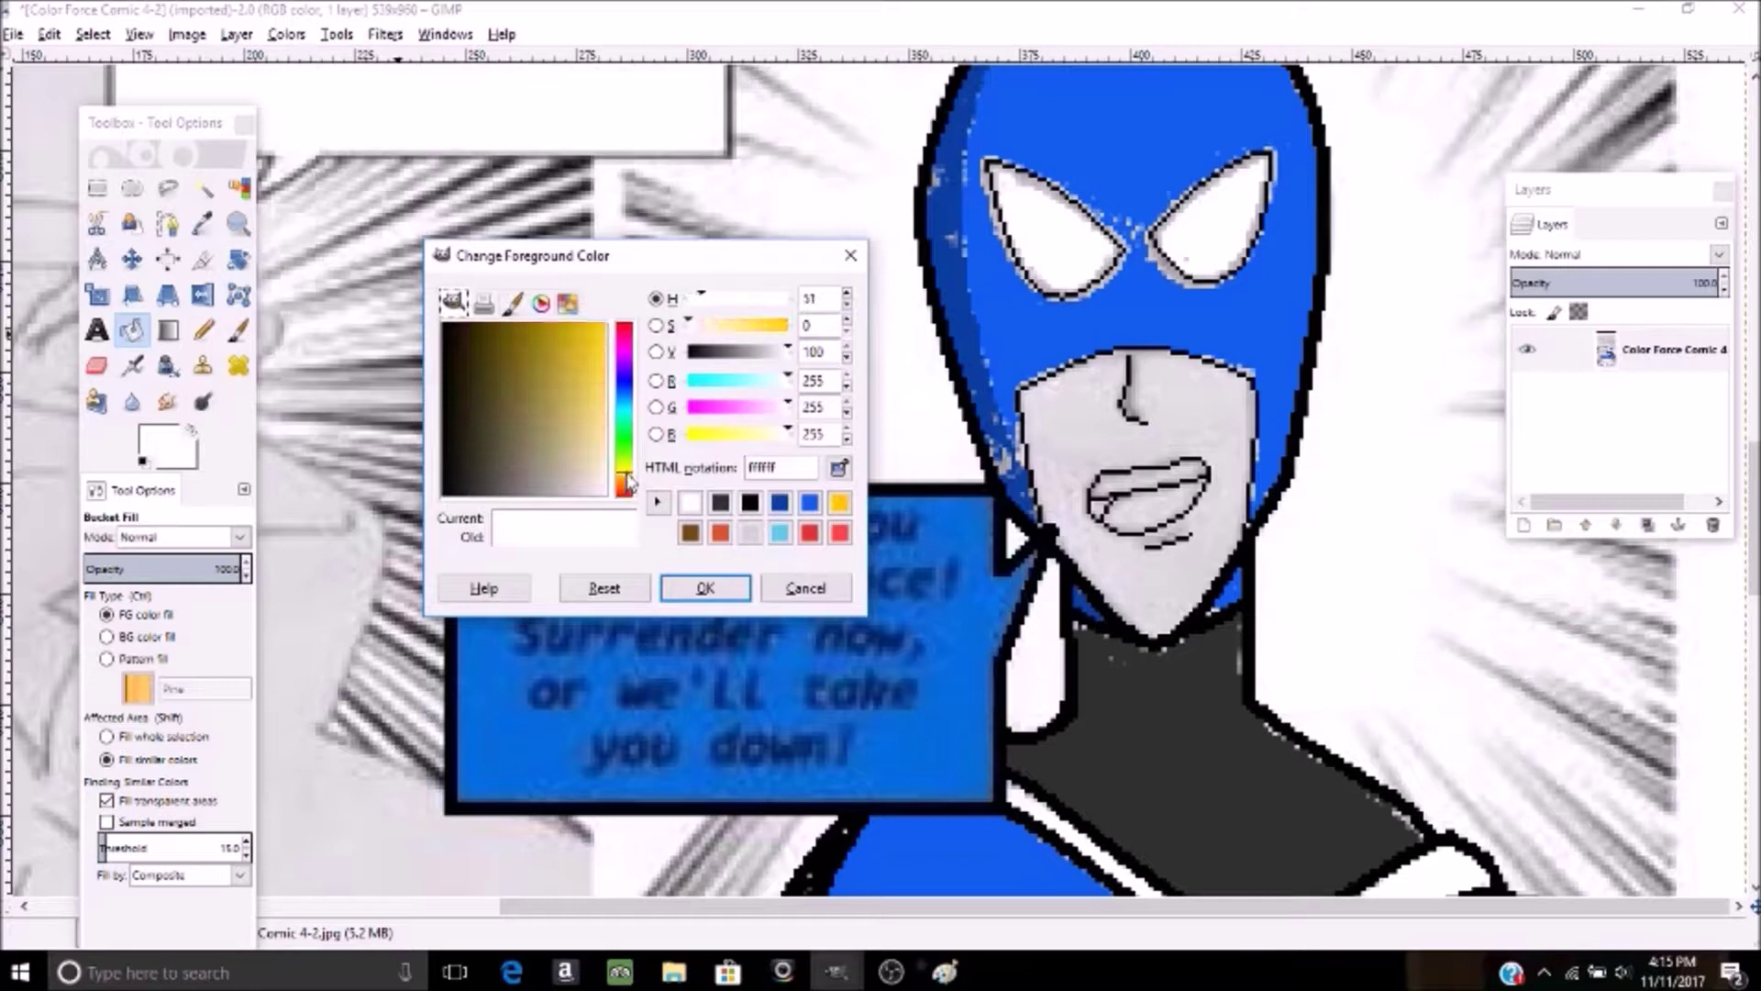
drag(584, 447, 589, 425)
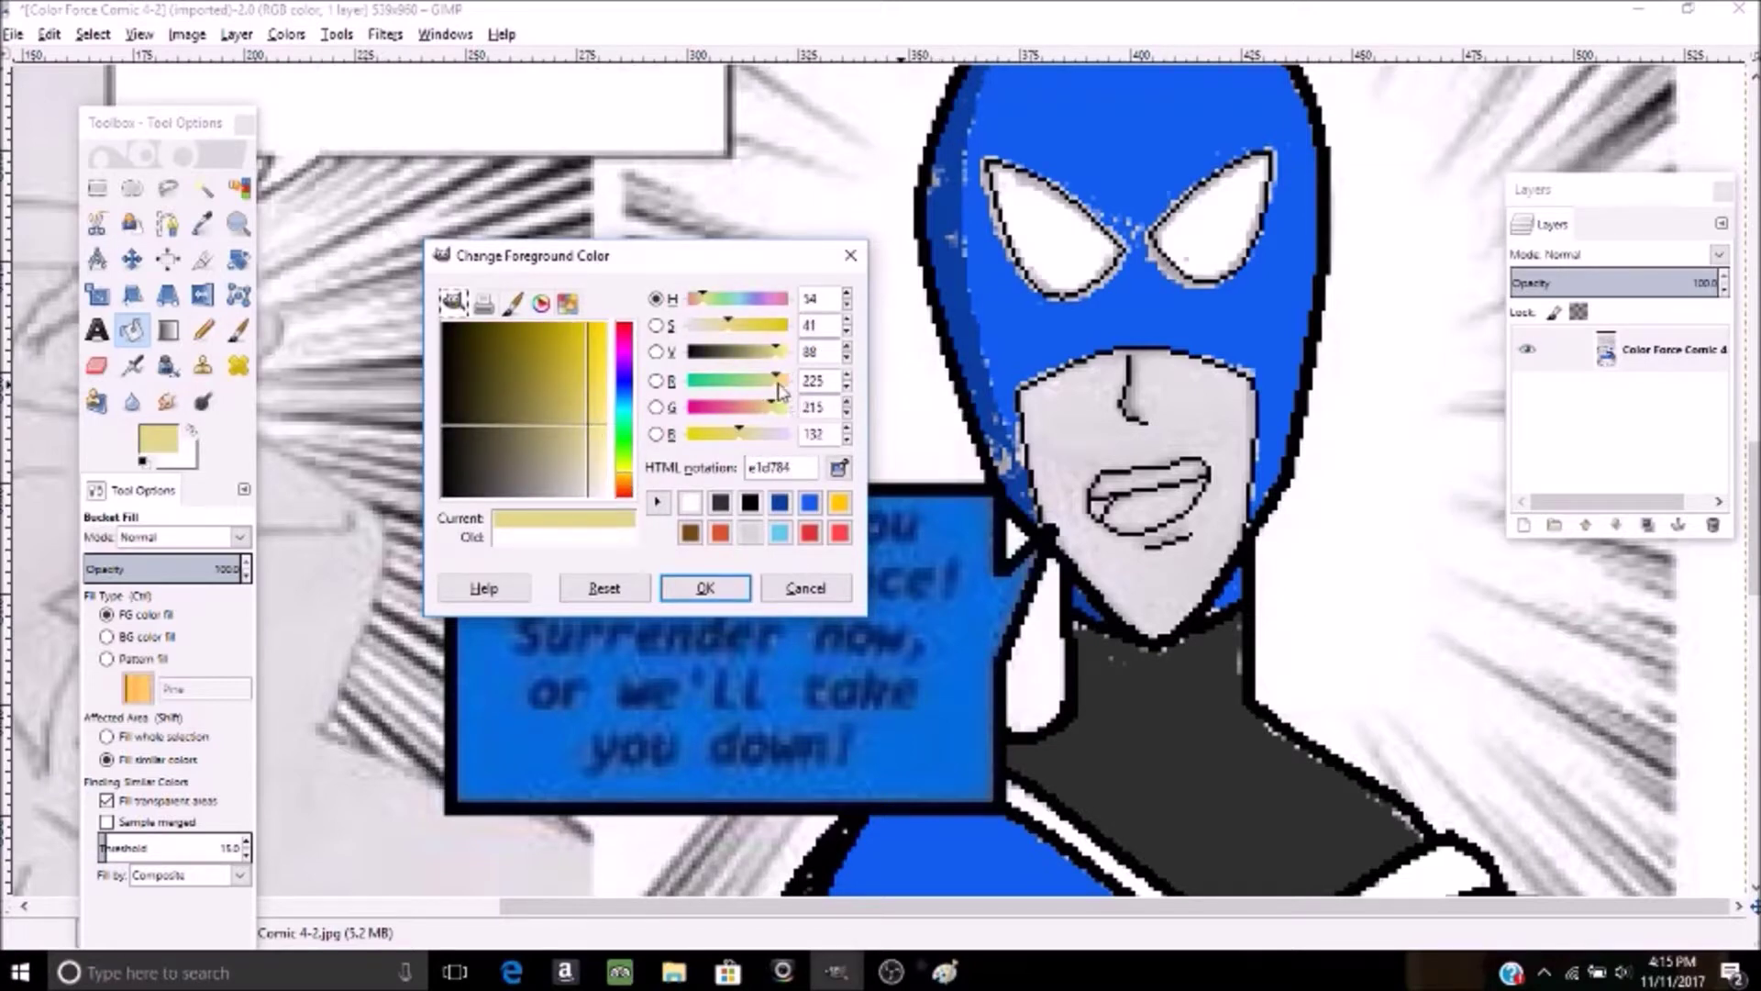
drag(781, 384, 794, 381)
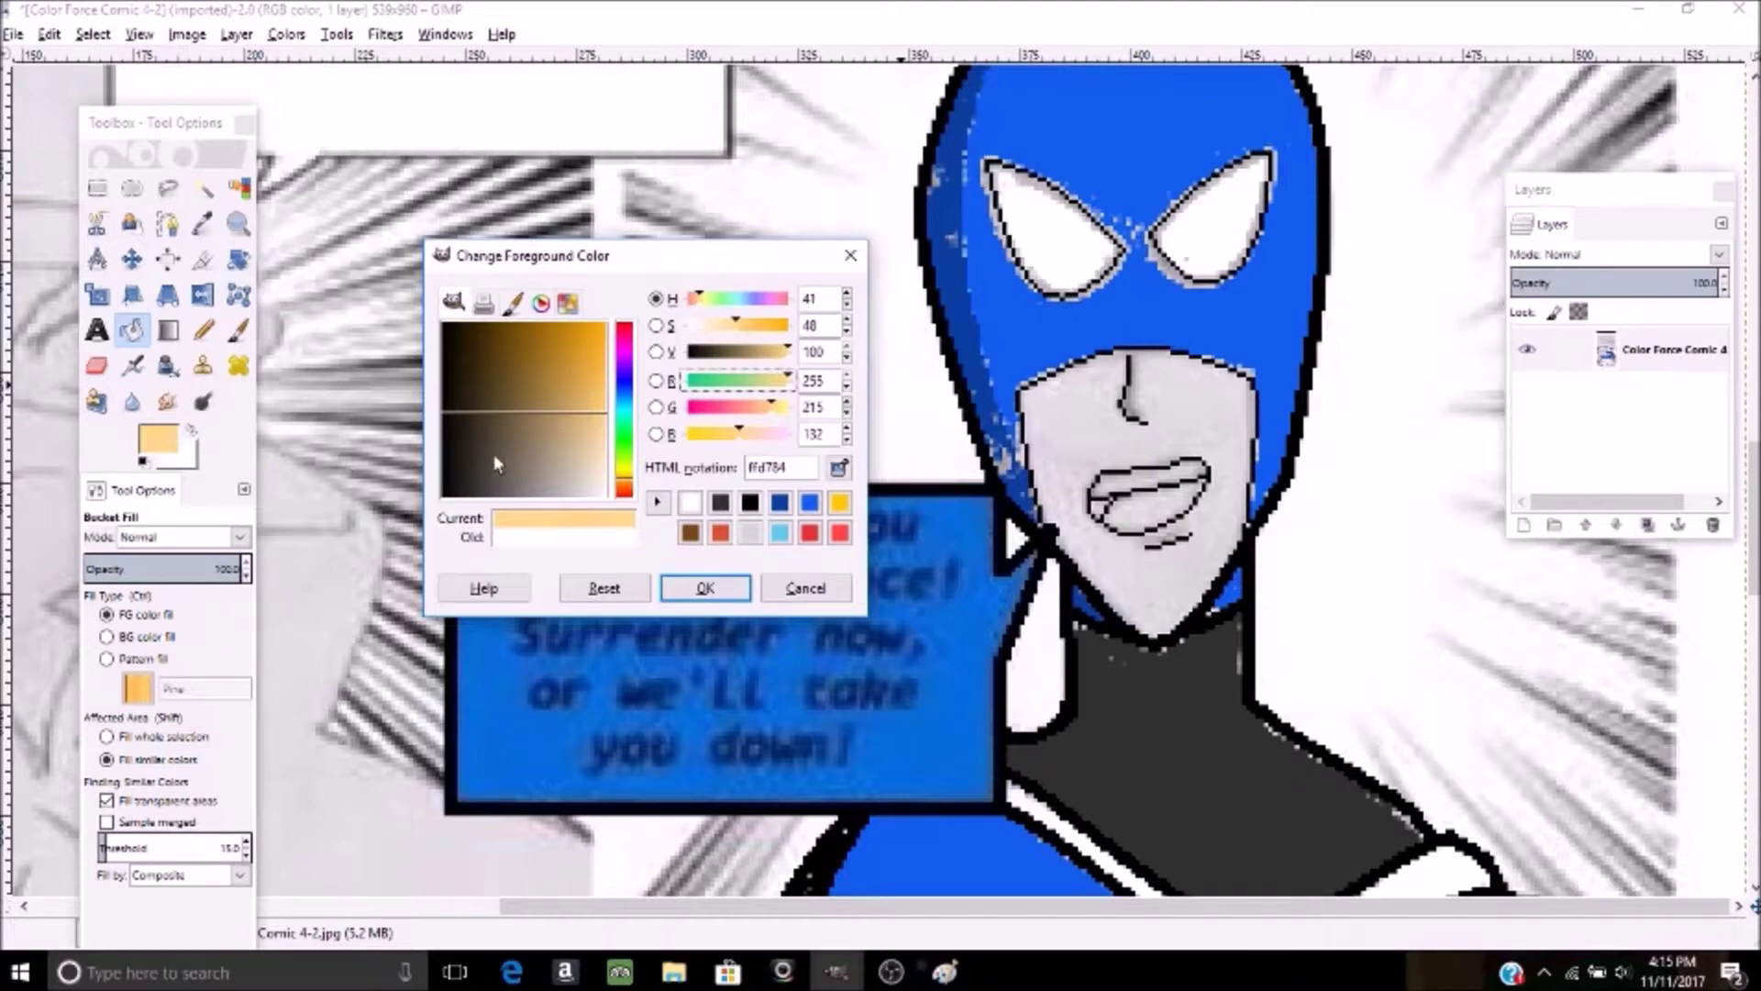
drag(594, 415, 602, 441)
click(705, 588)
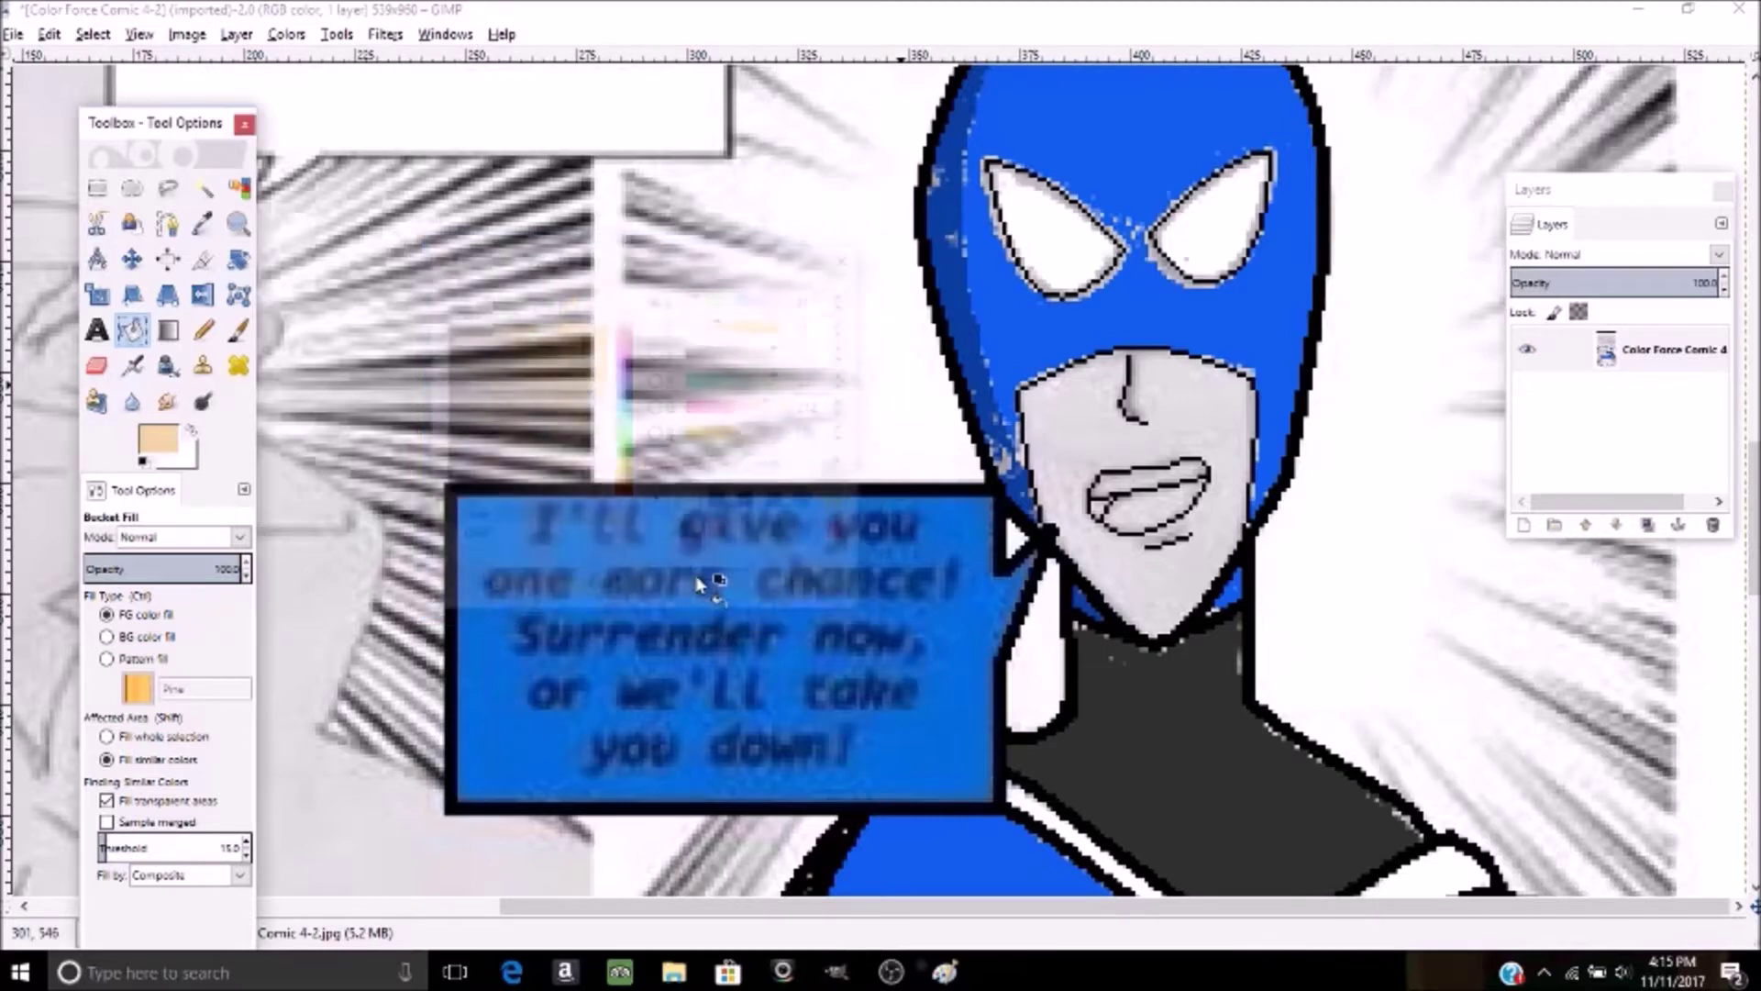
click(1106, 429)
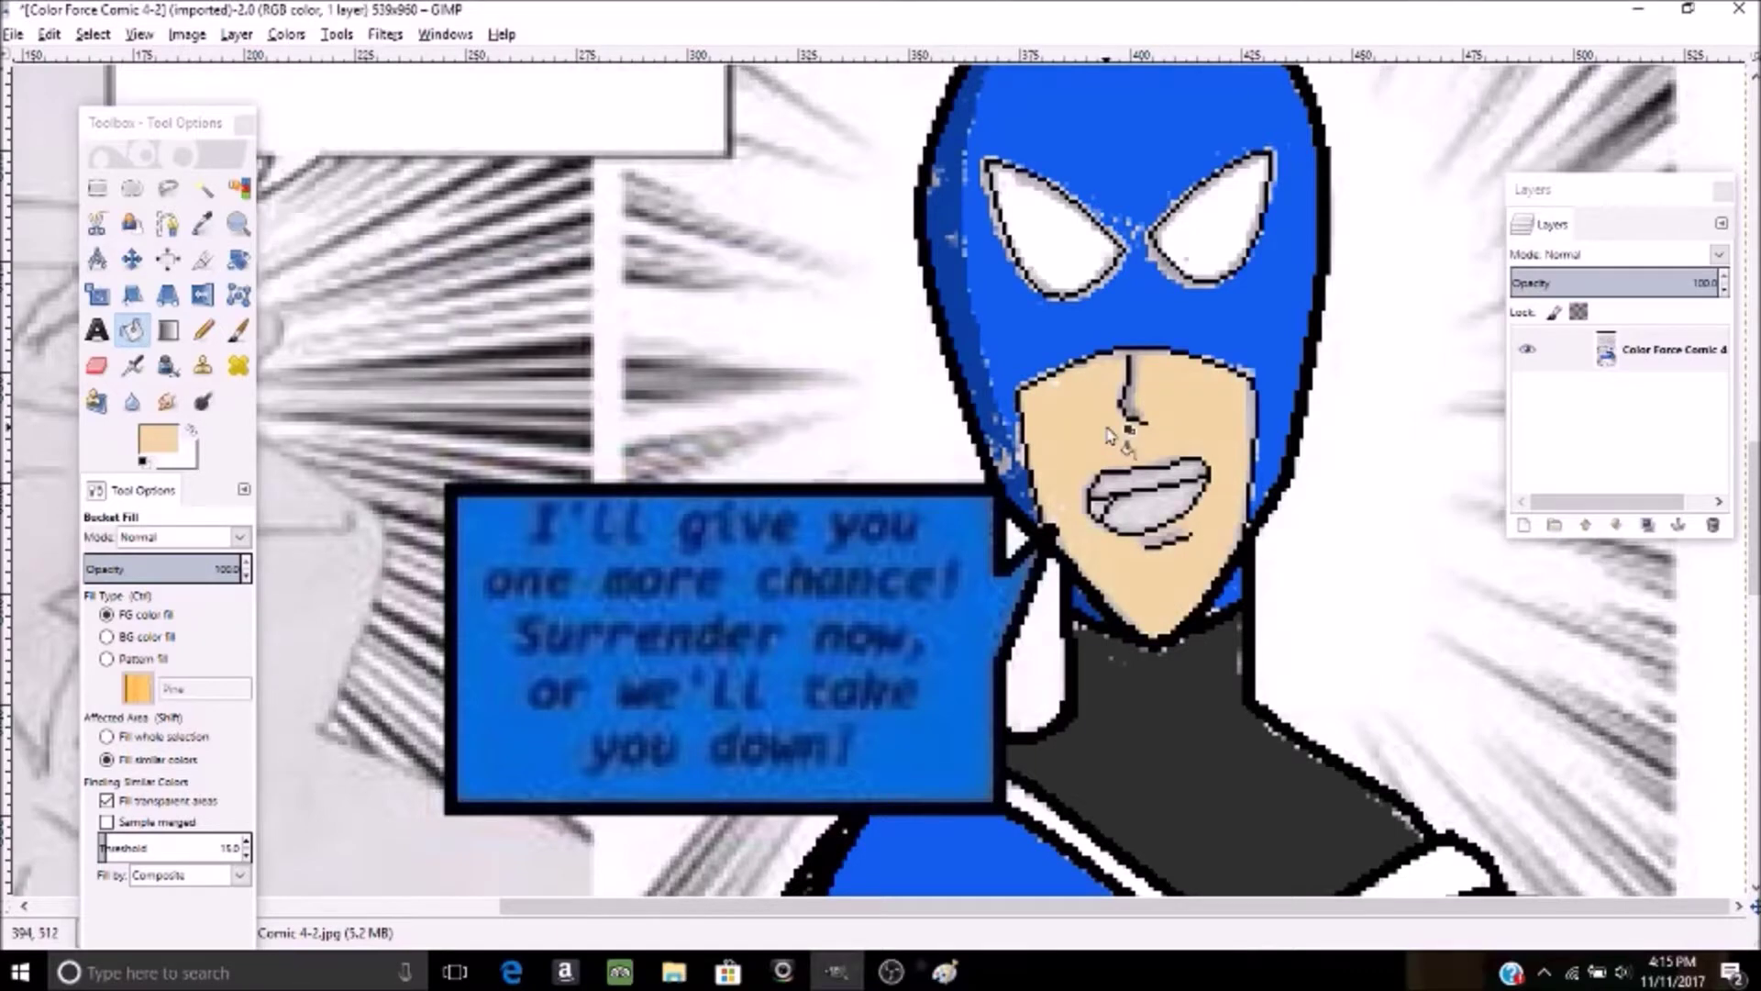
- Set the foreground color to red e03232 and bucket-fill the lower area inside the character's mouth
click(168, 449)
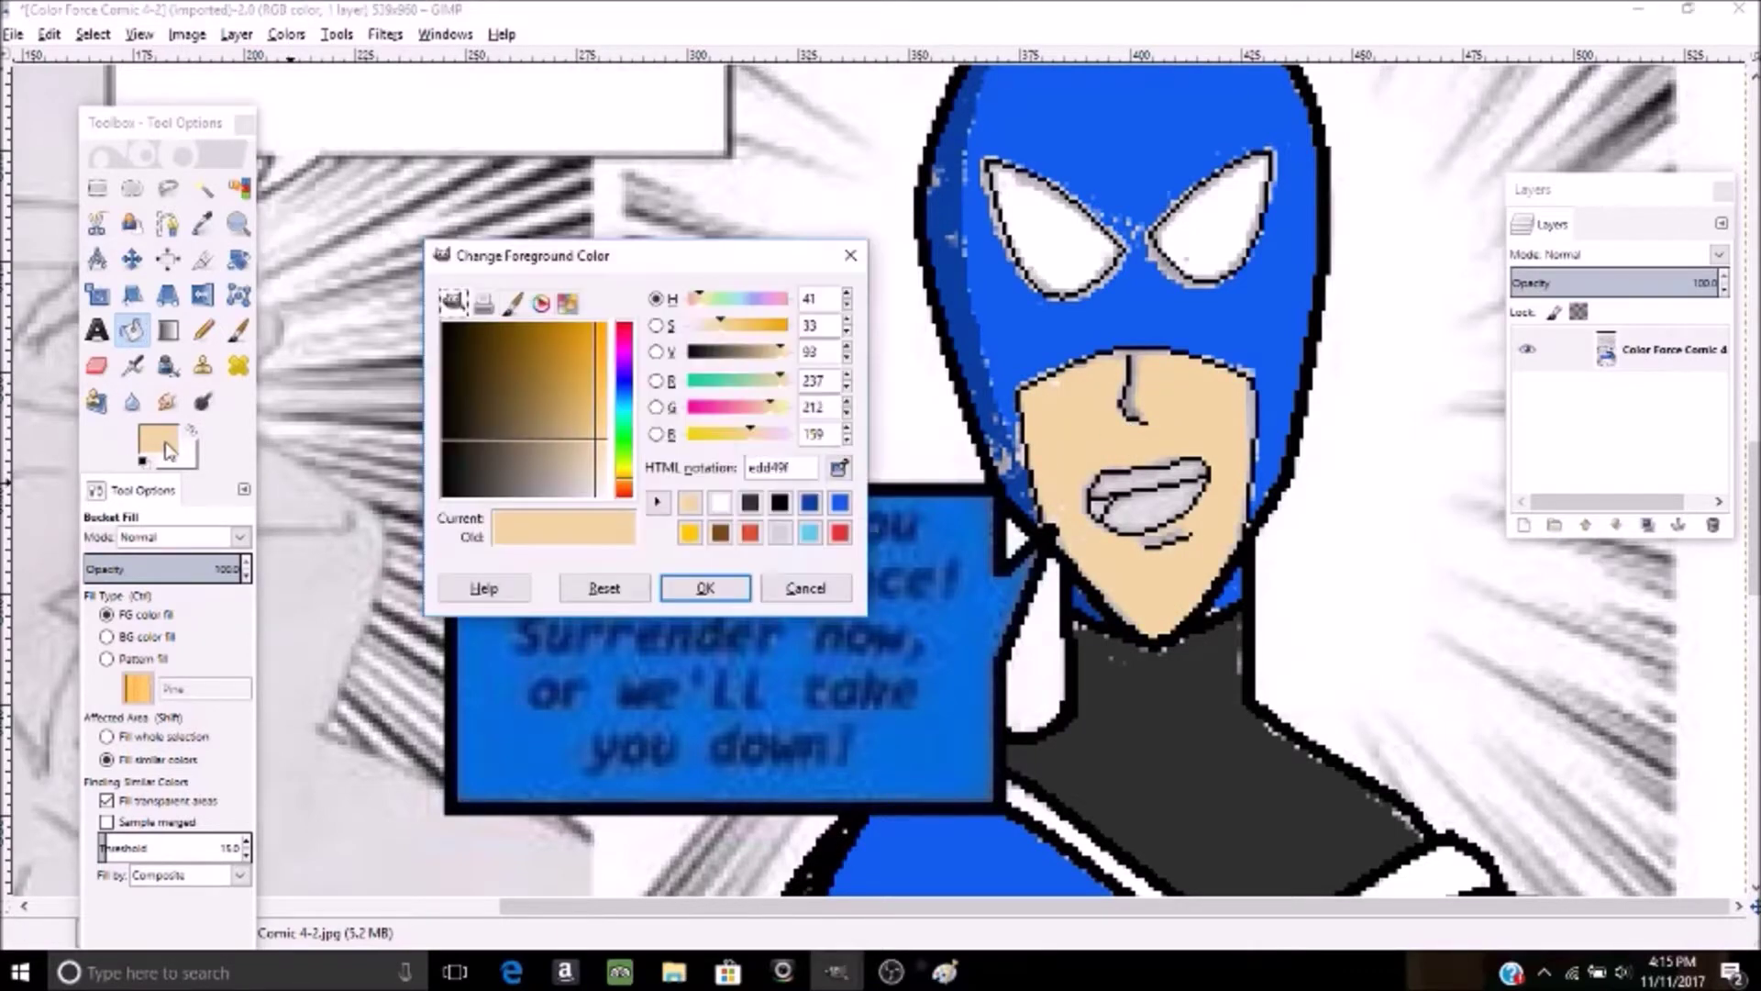
click(749, 534)
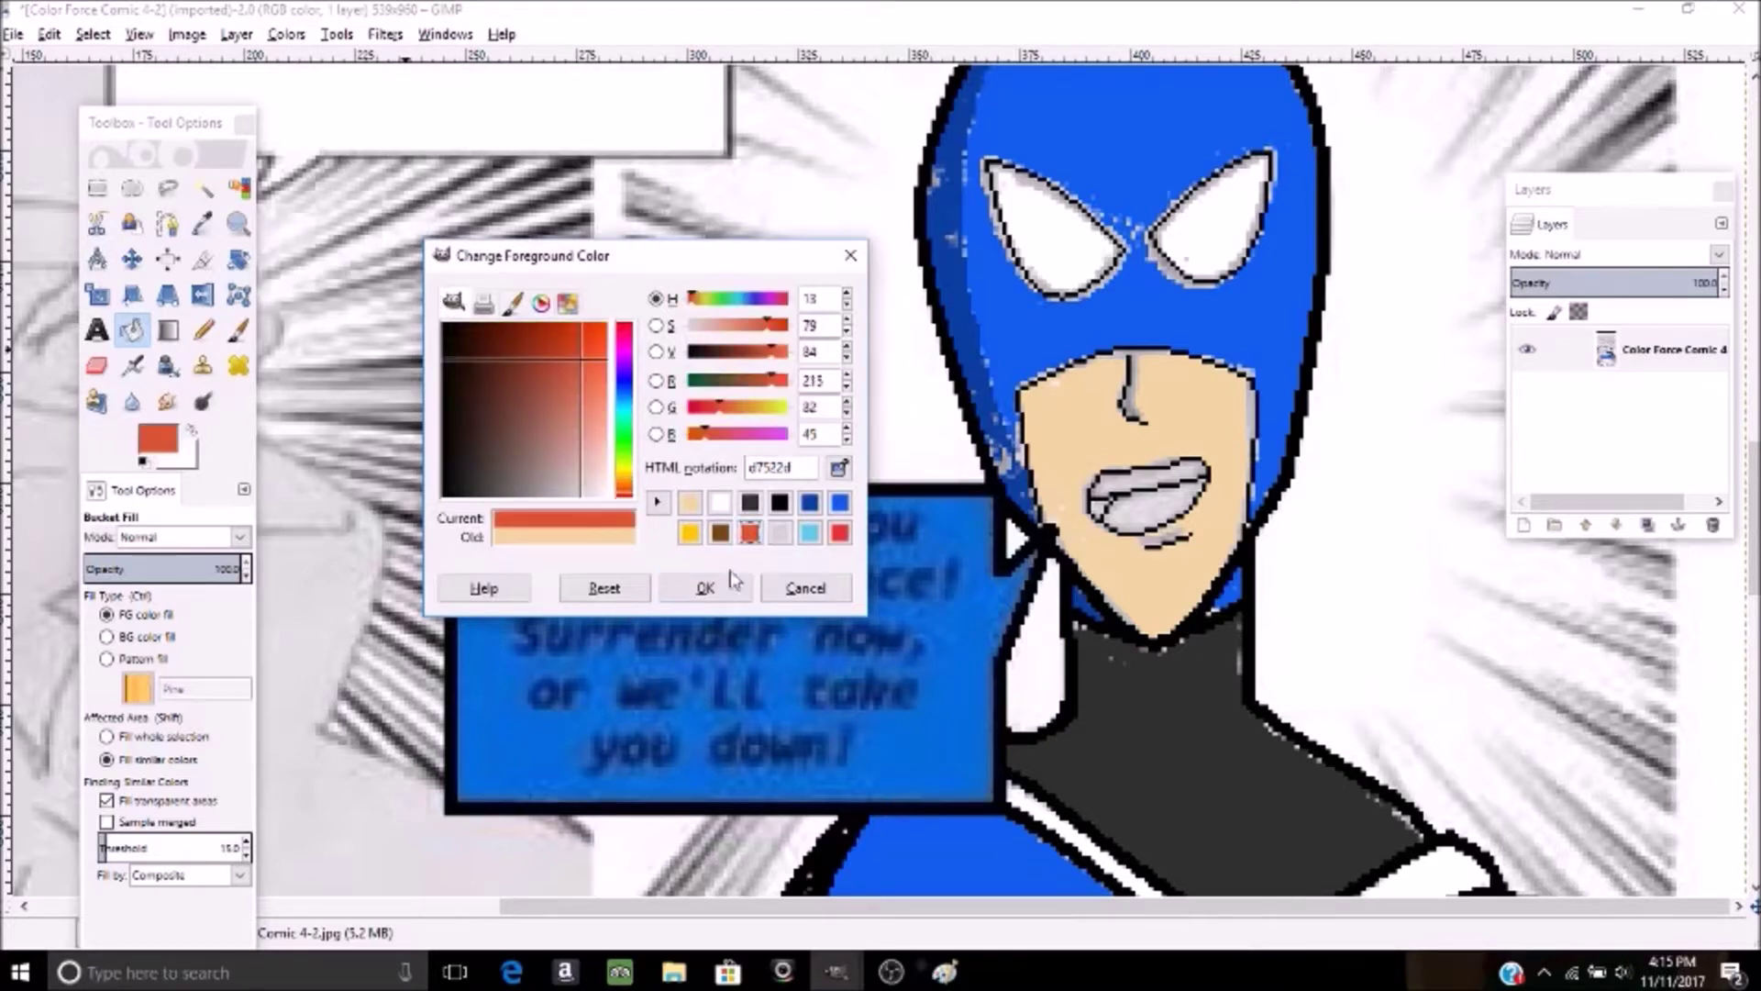
click(839, 533)
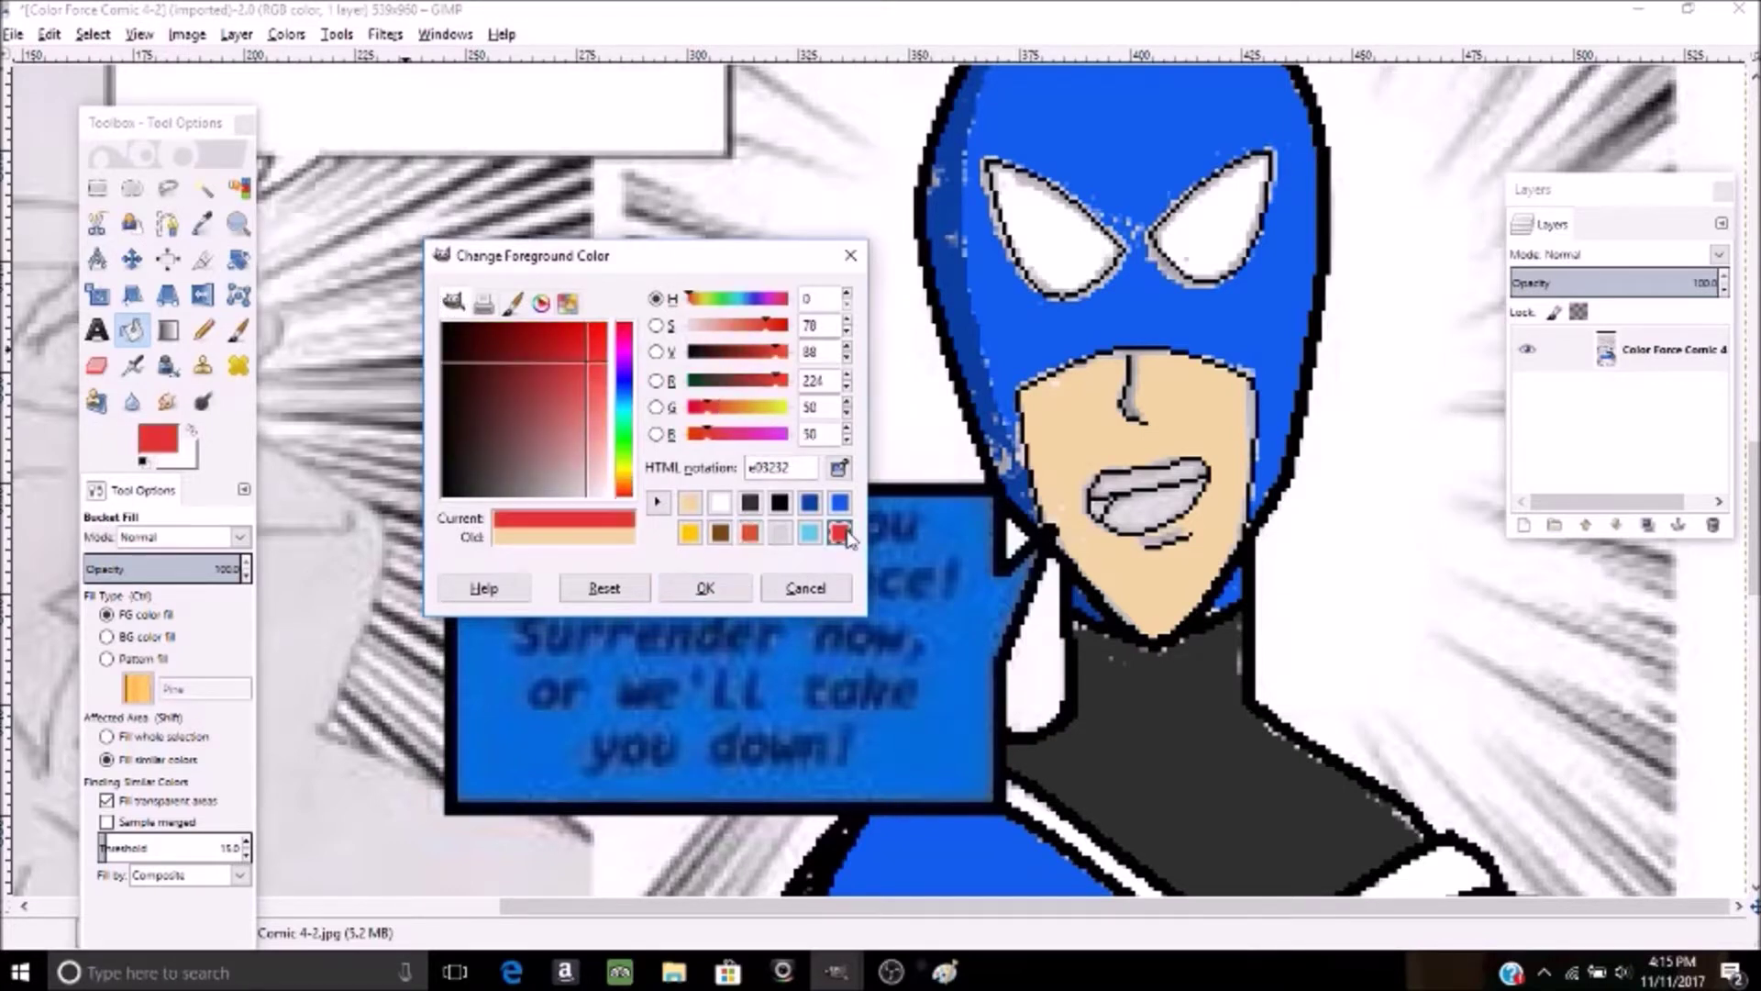
click(705, 588)
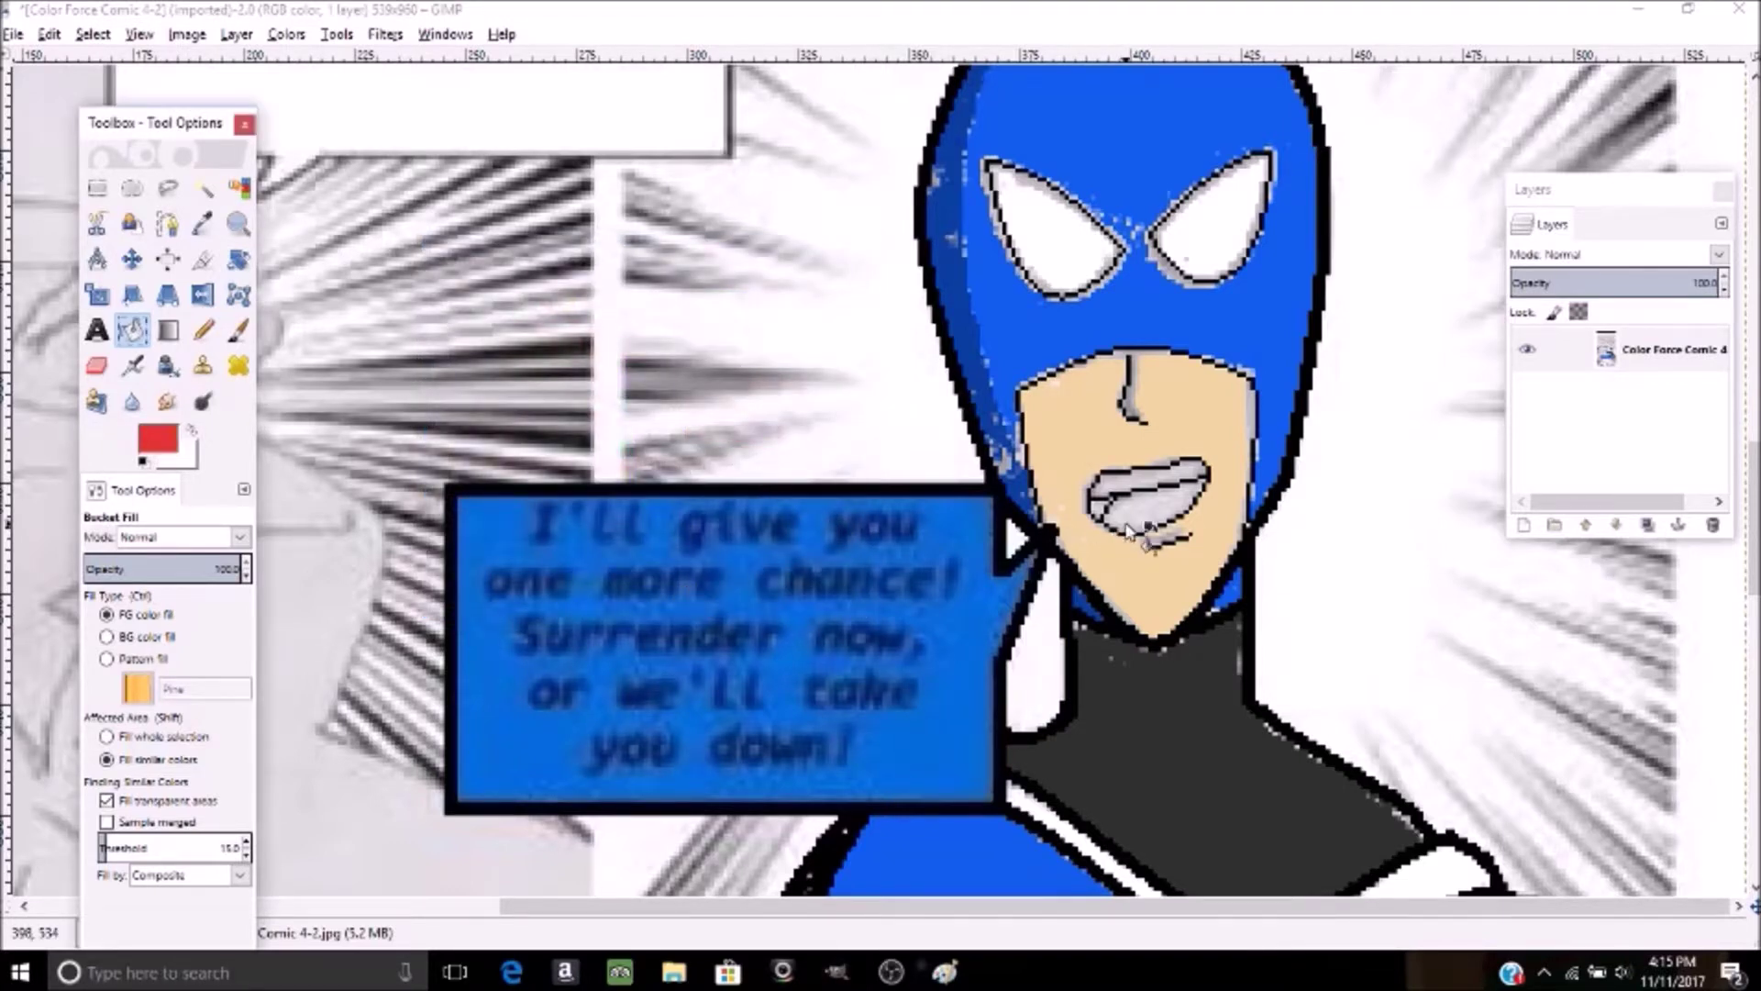
click(1126, 521)
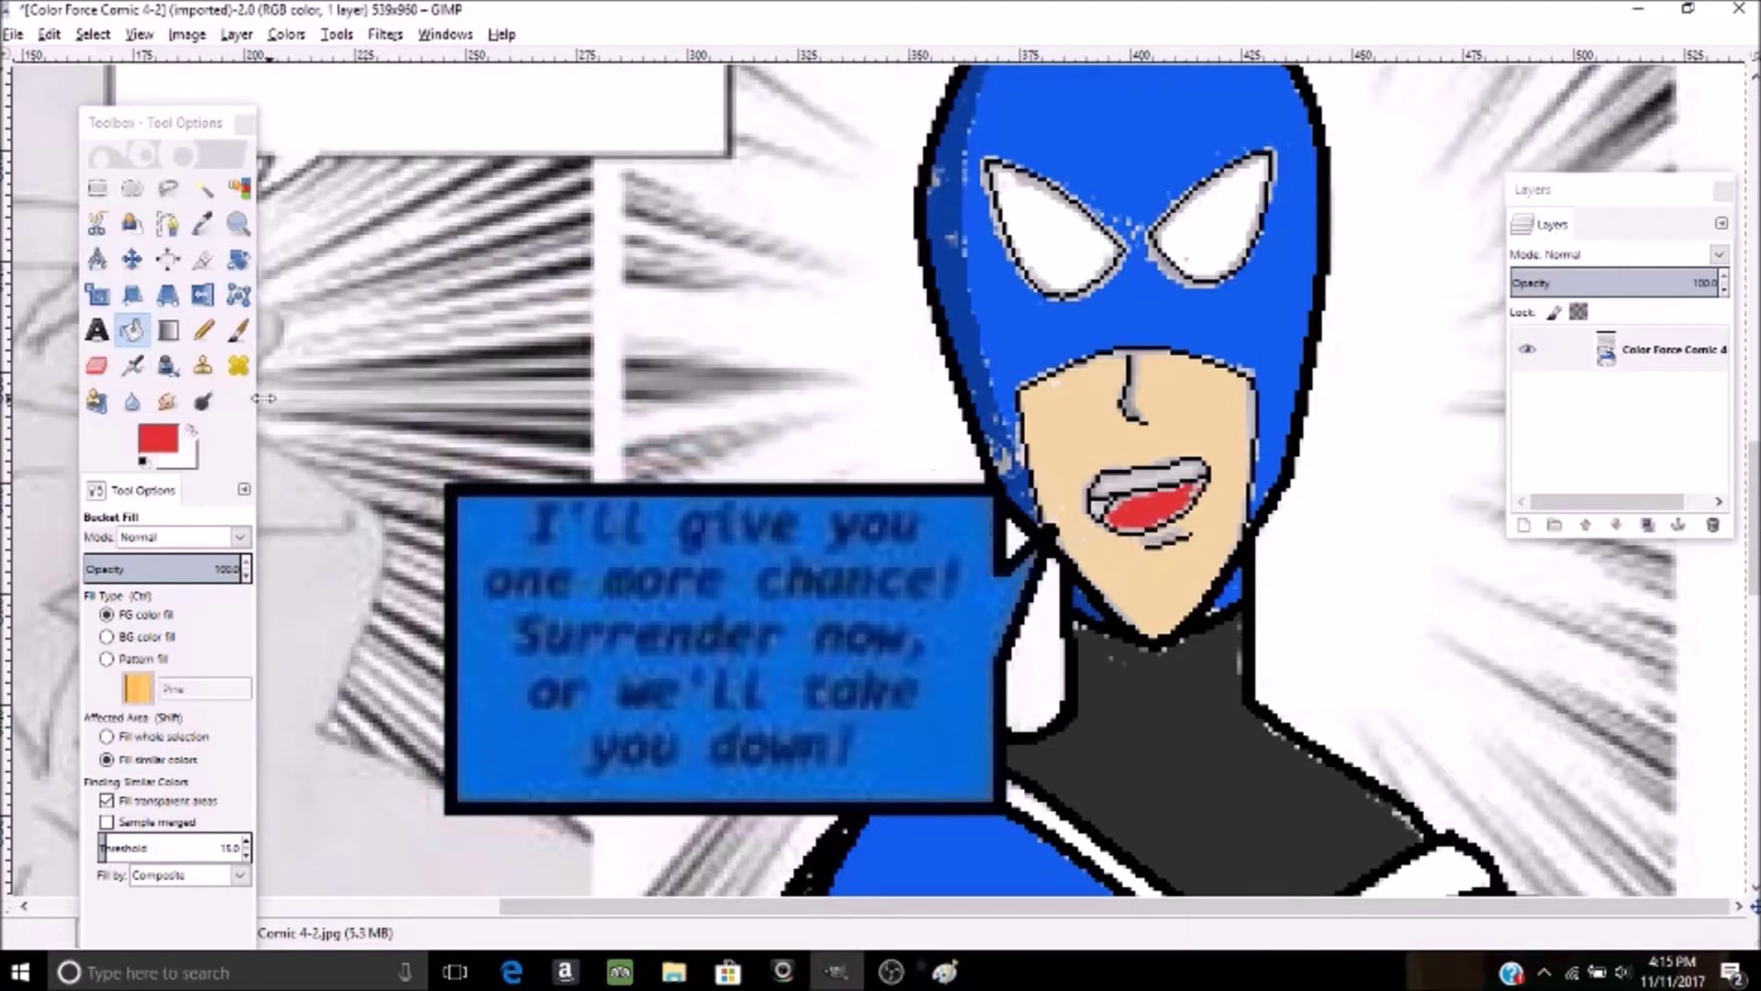
- Set the foreground color to white ffffff and bucket-fill the upper row of teeth in the mouth
click(147, 440)
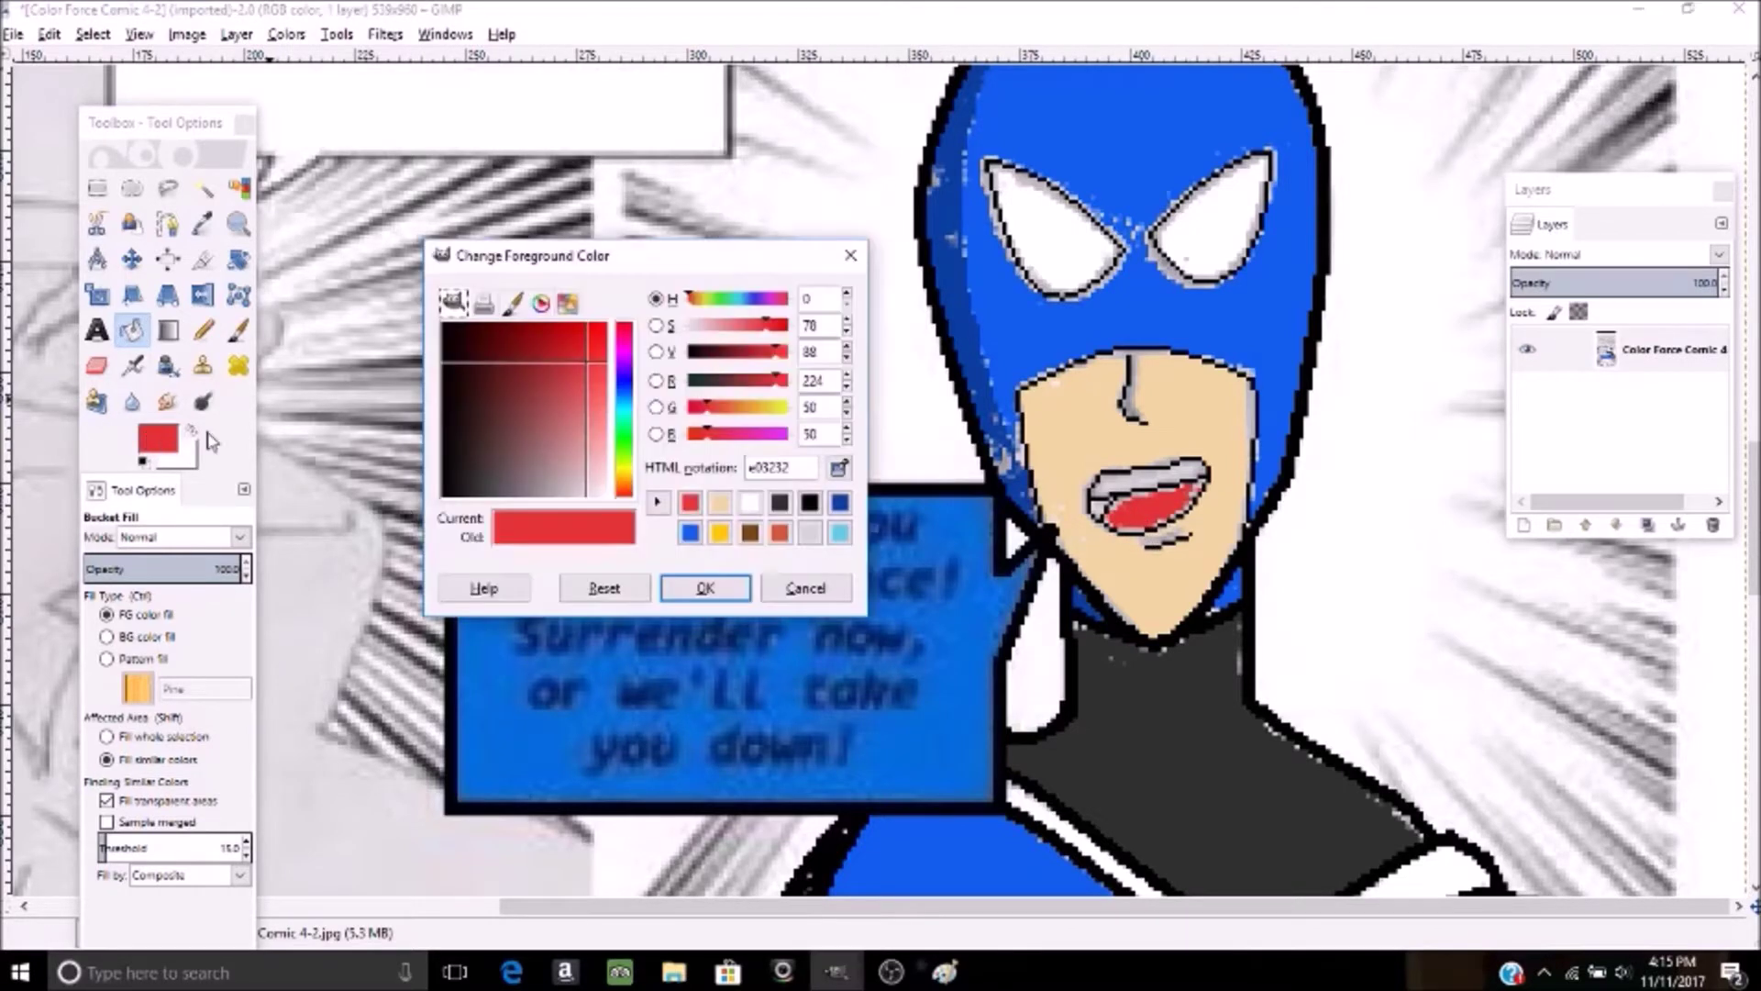
click(754, 504)
click(707, 587)
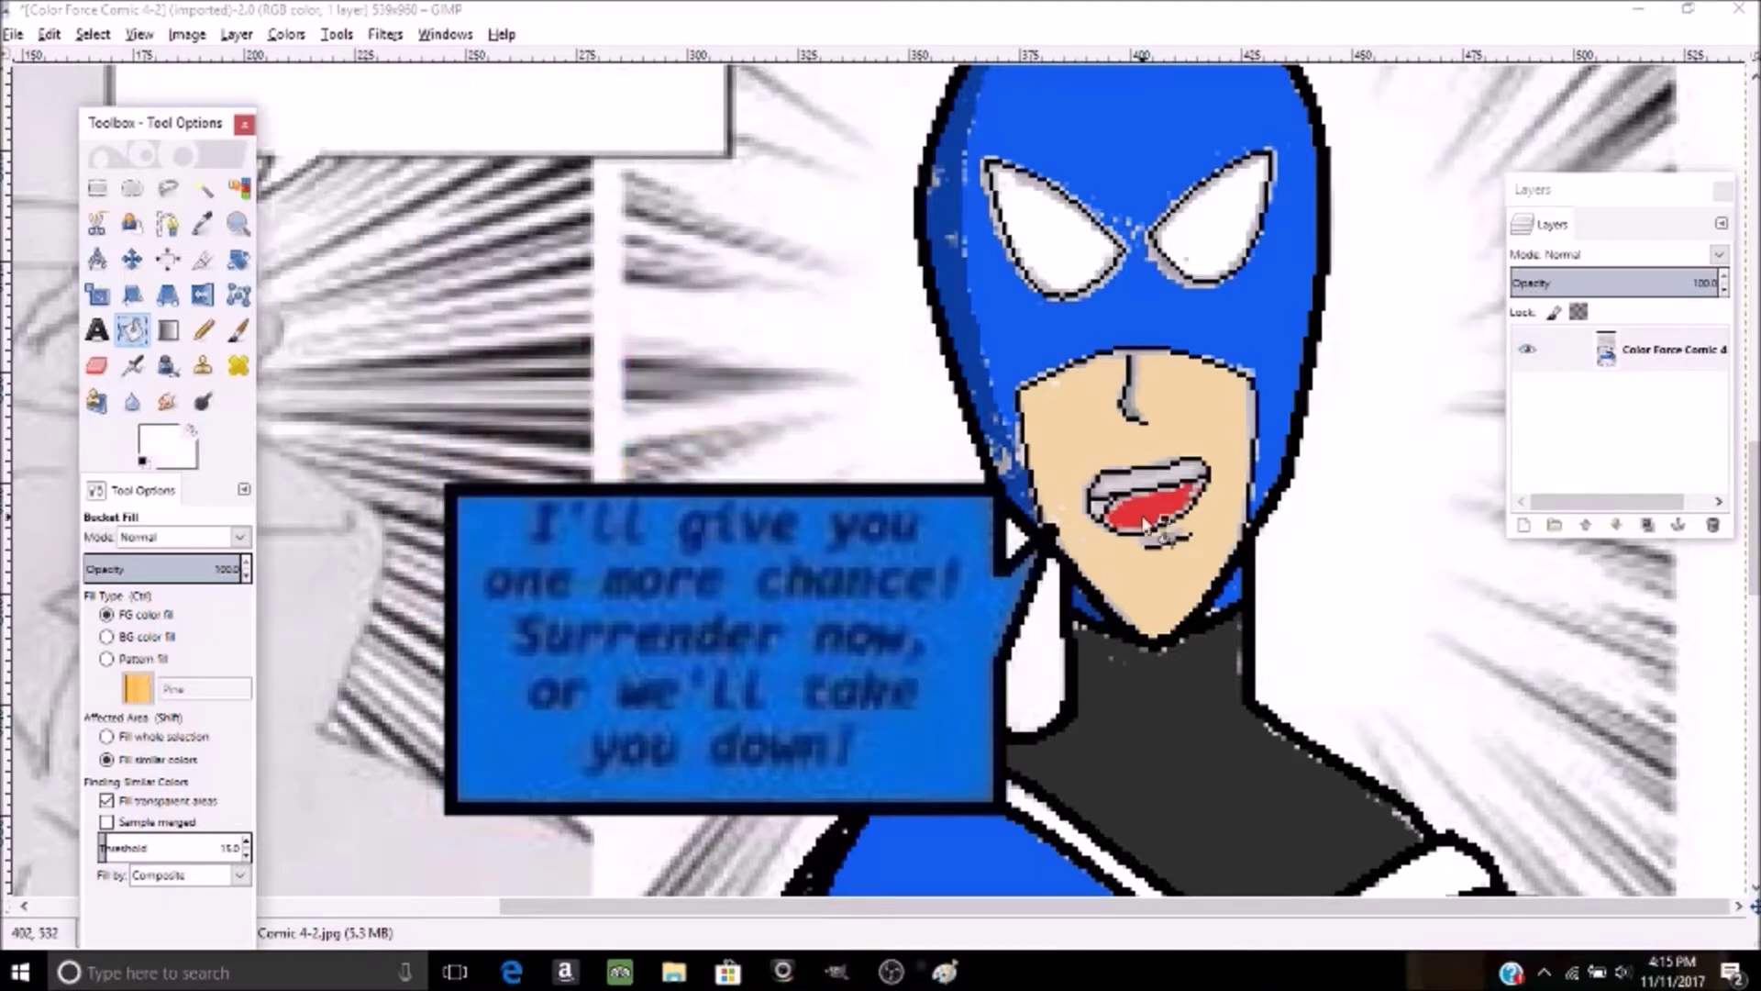
click(1149, 485)
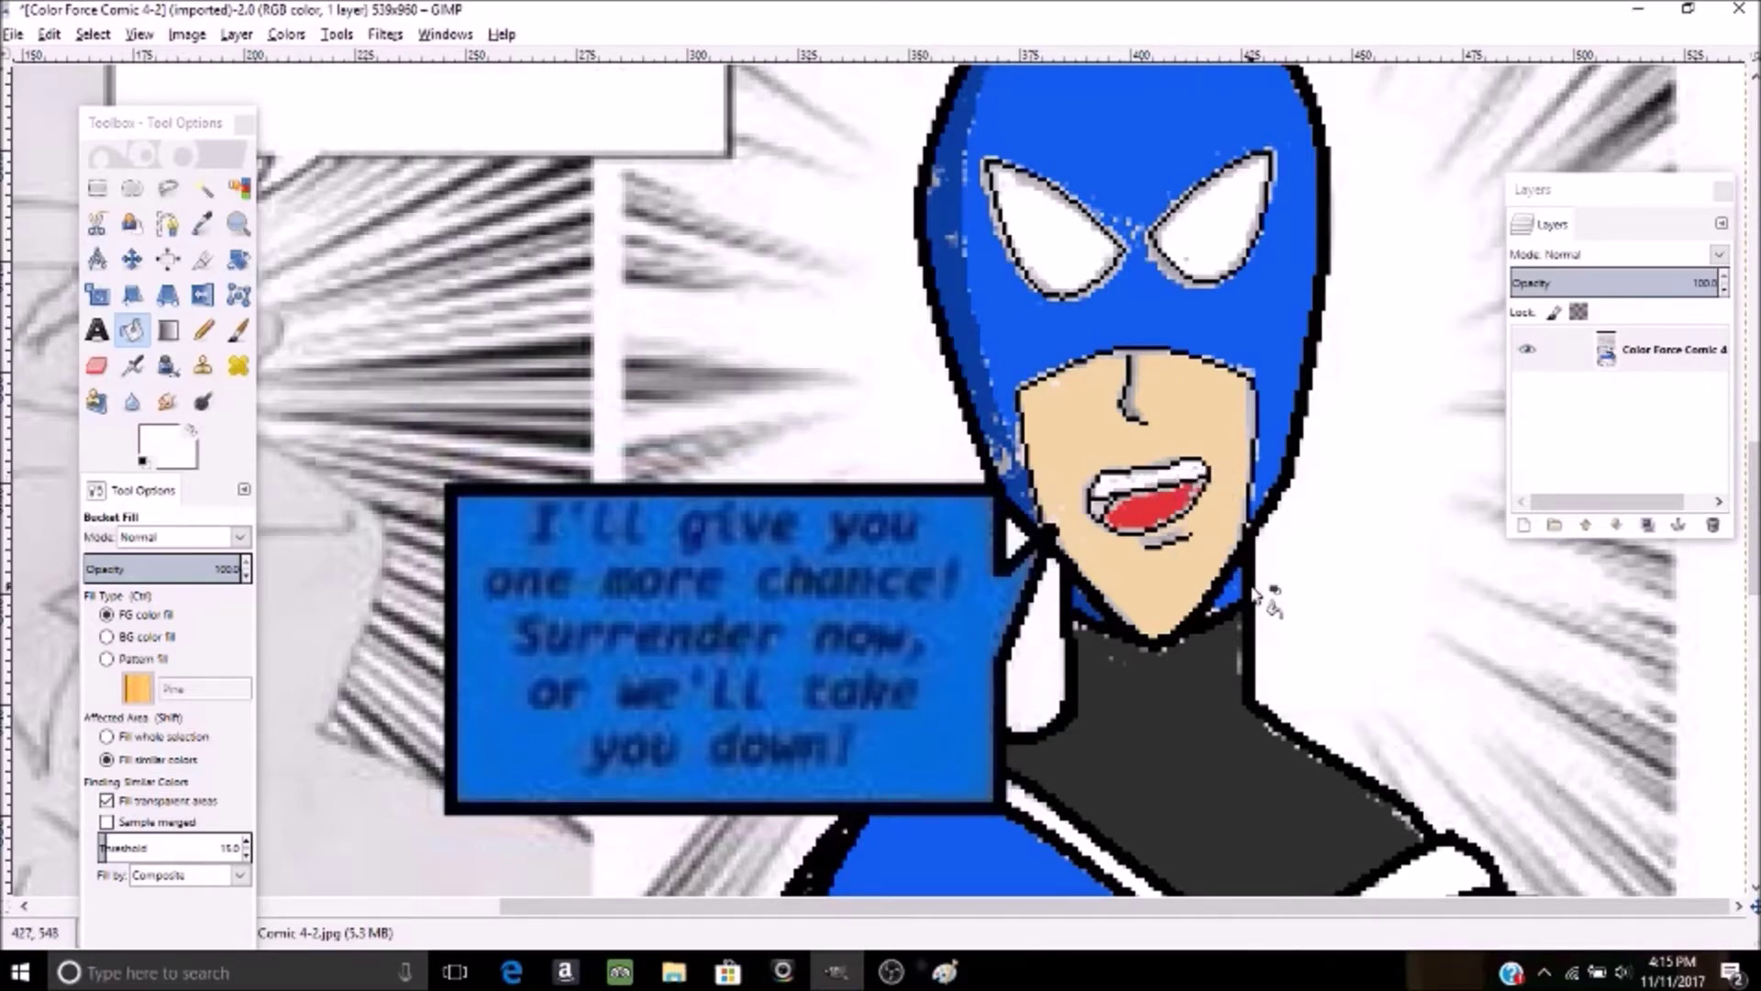
- Set the foreground color to dark red 9a1f1f and bucket-fill the shadowed corner inside the character's mouth
click(174, 447)
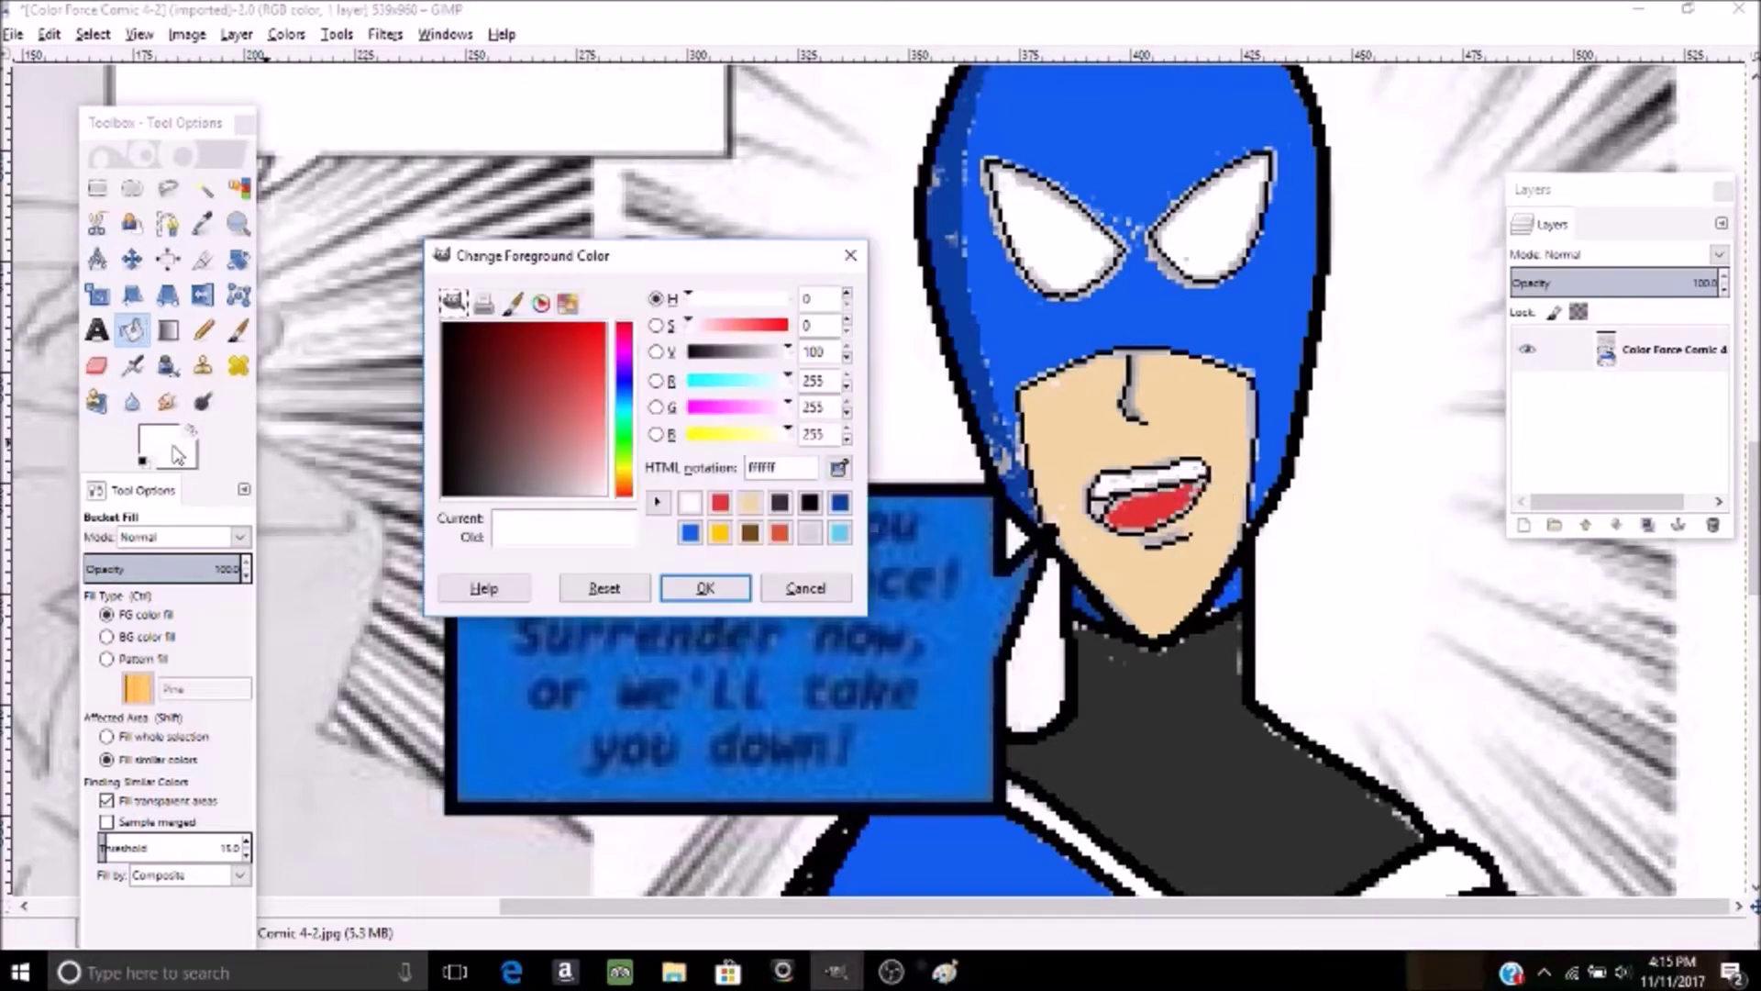
click(721, 502)
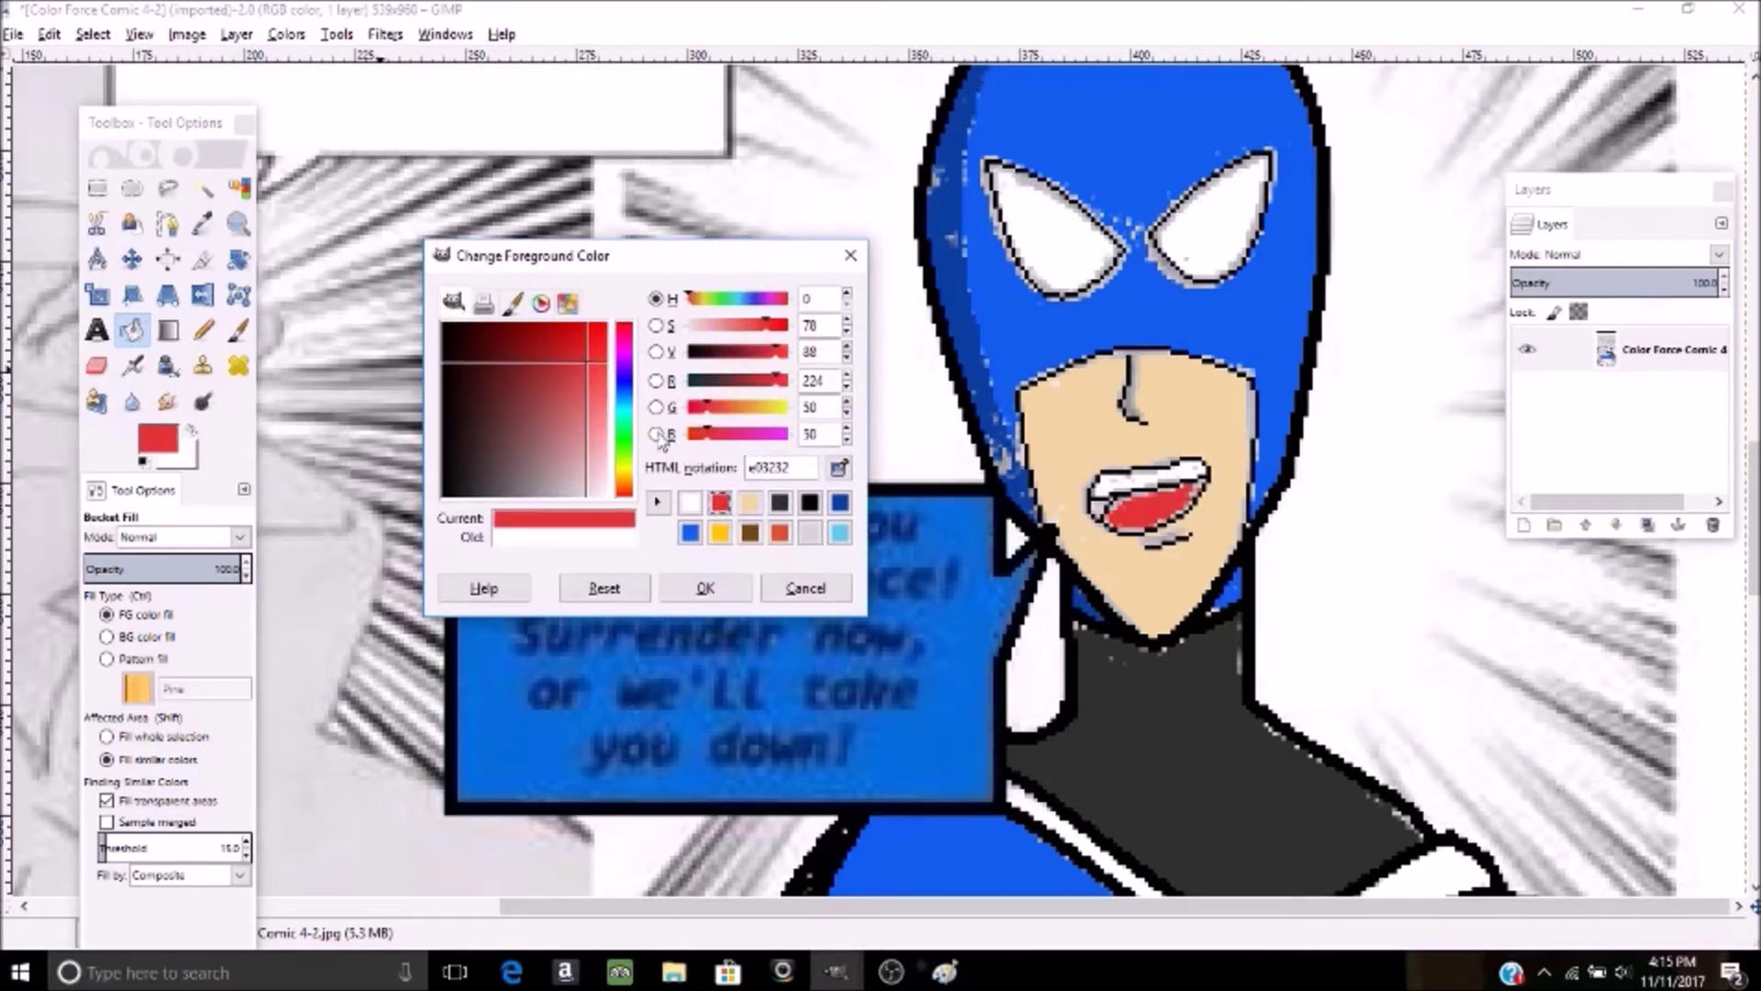
click(545, 366)
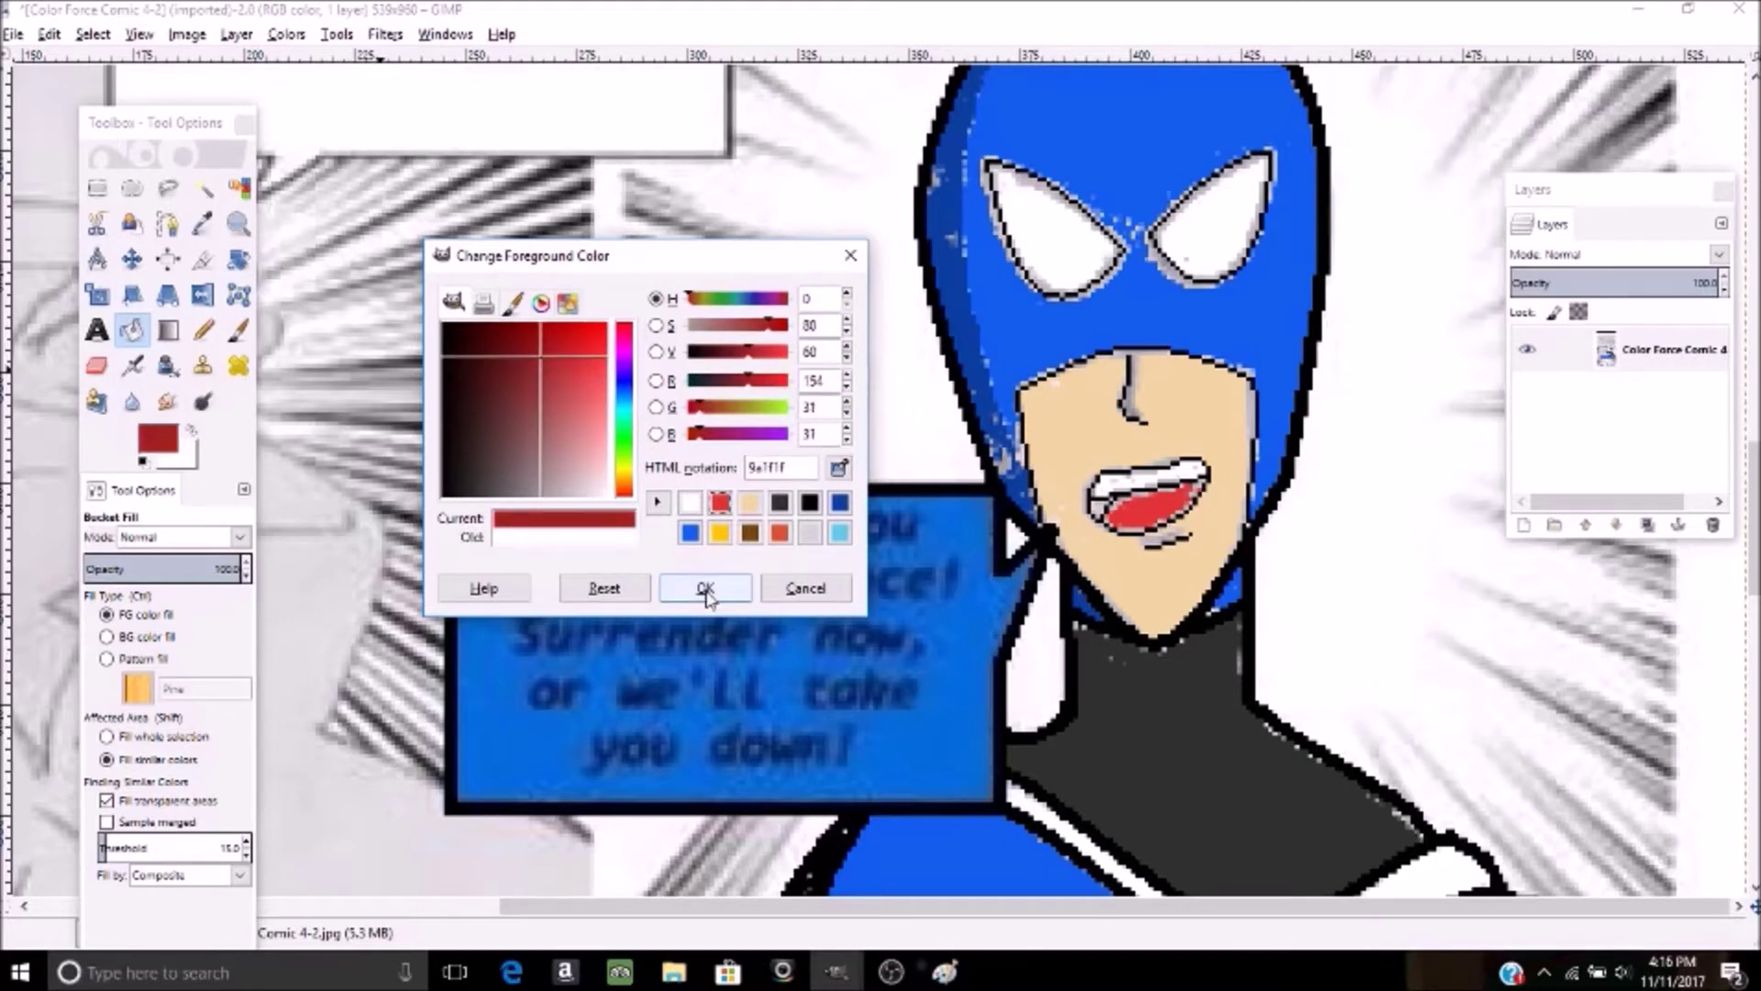
click(706, 592)
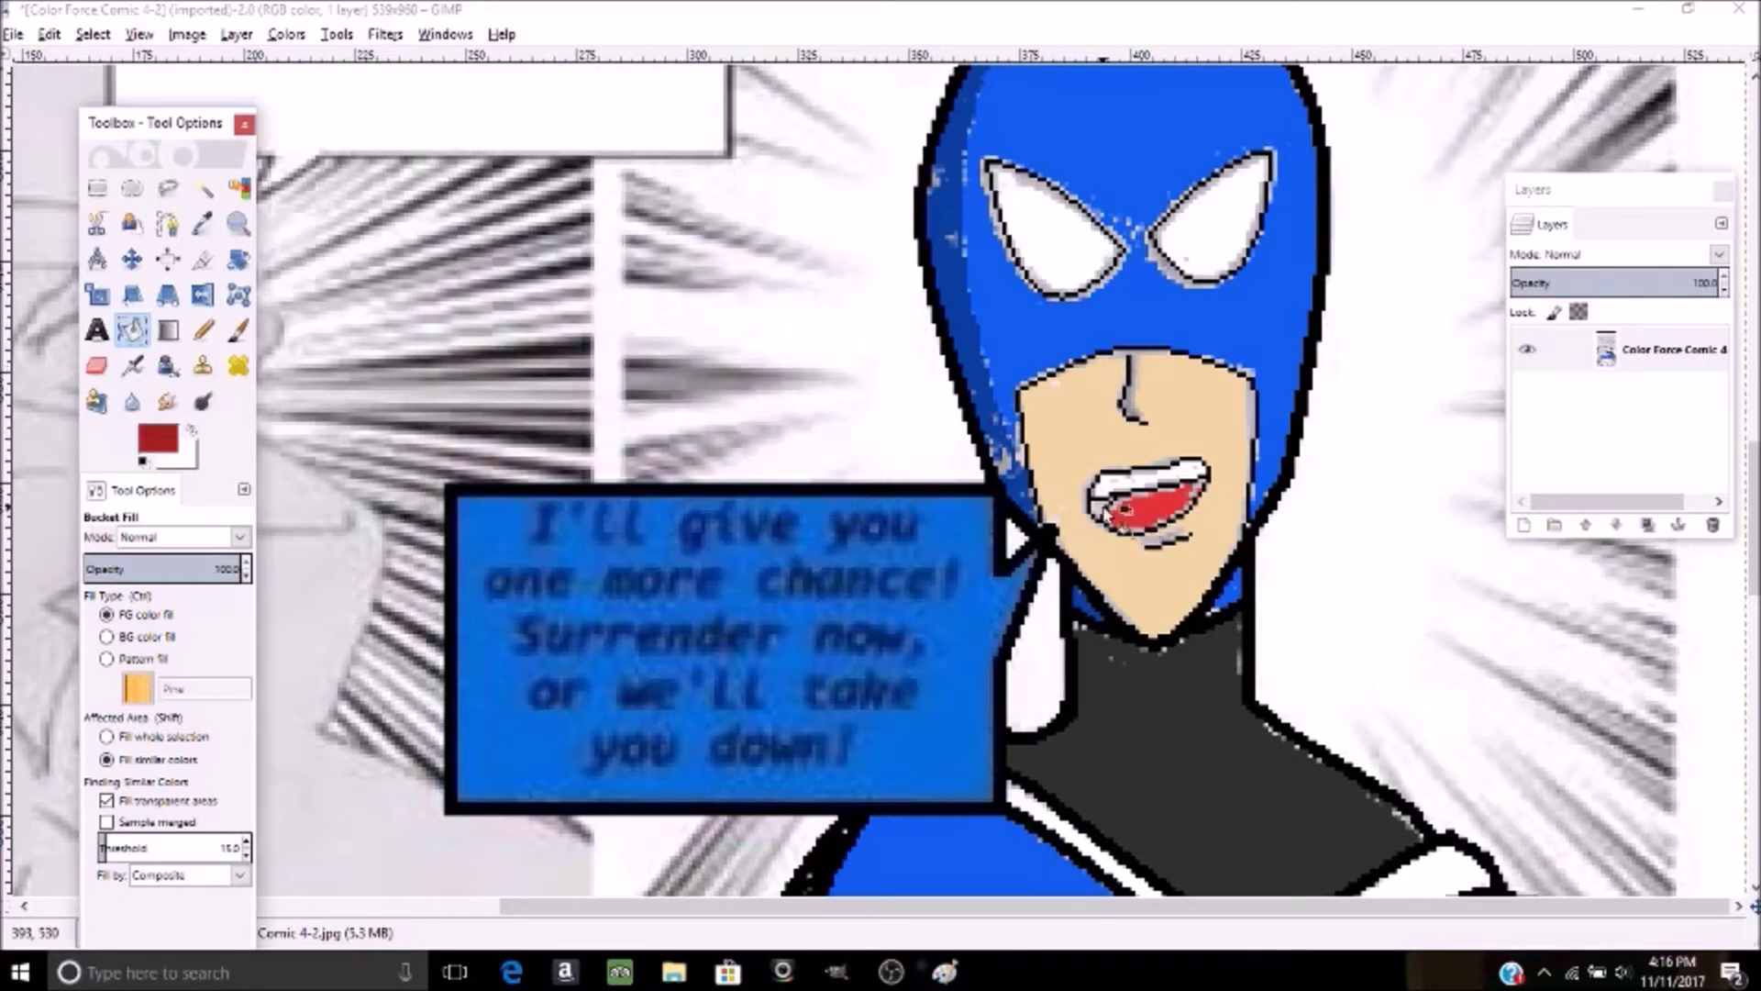
click(1101, 509)
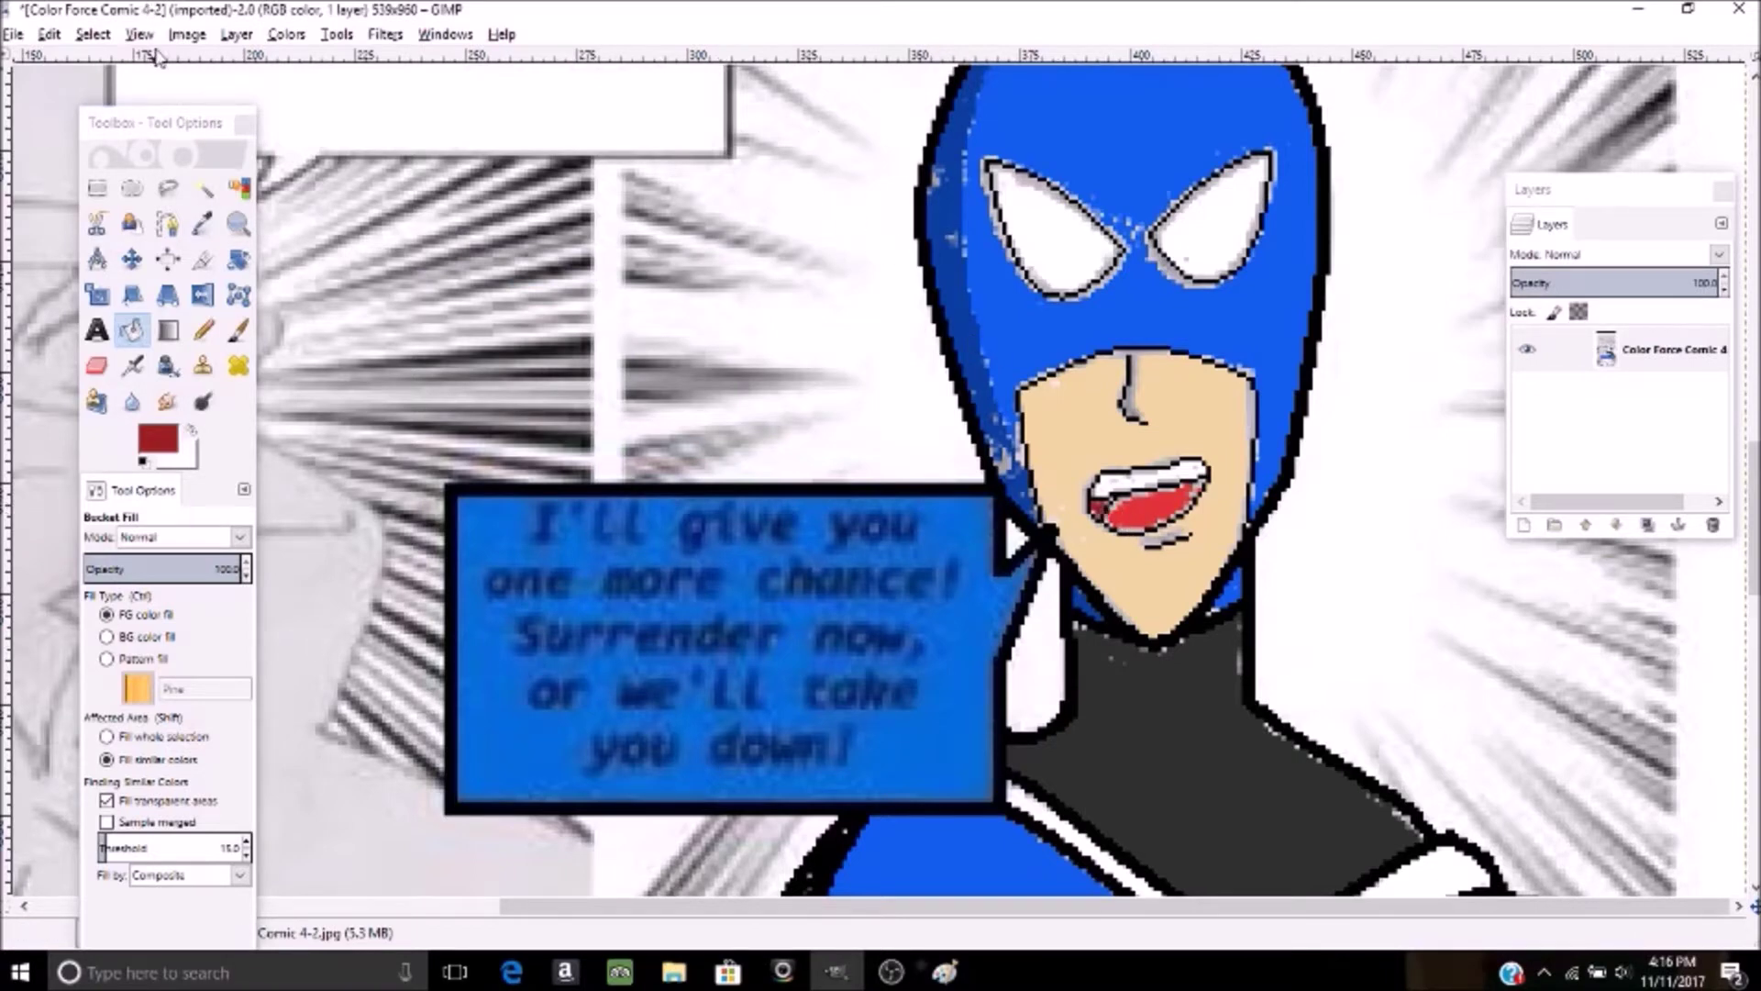
- Examine the colored character on the comic page at 100% zoom and return to the mask at 400%
click(139, 34)
mouse_move(192, 105)
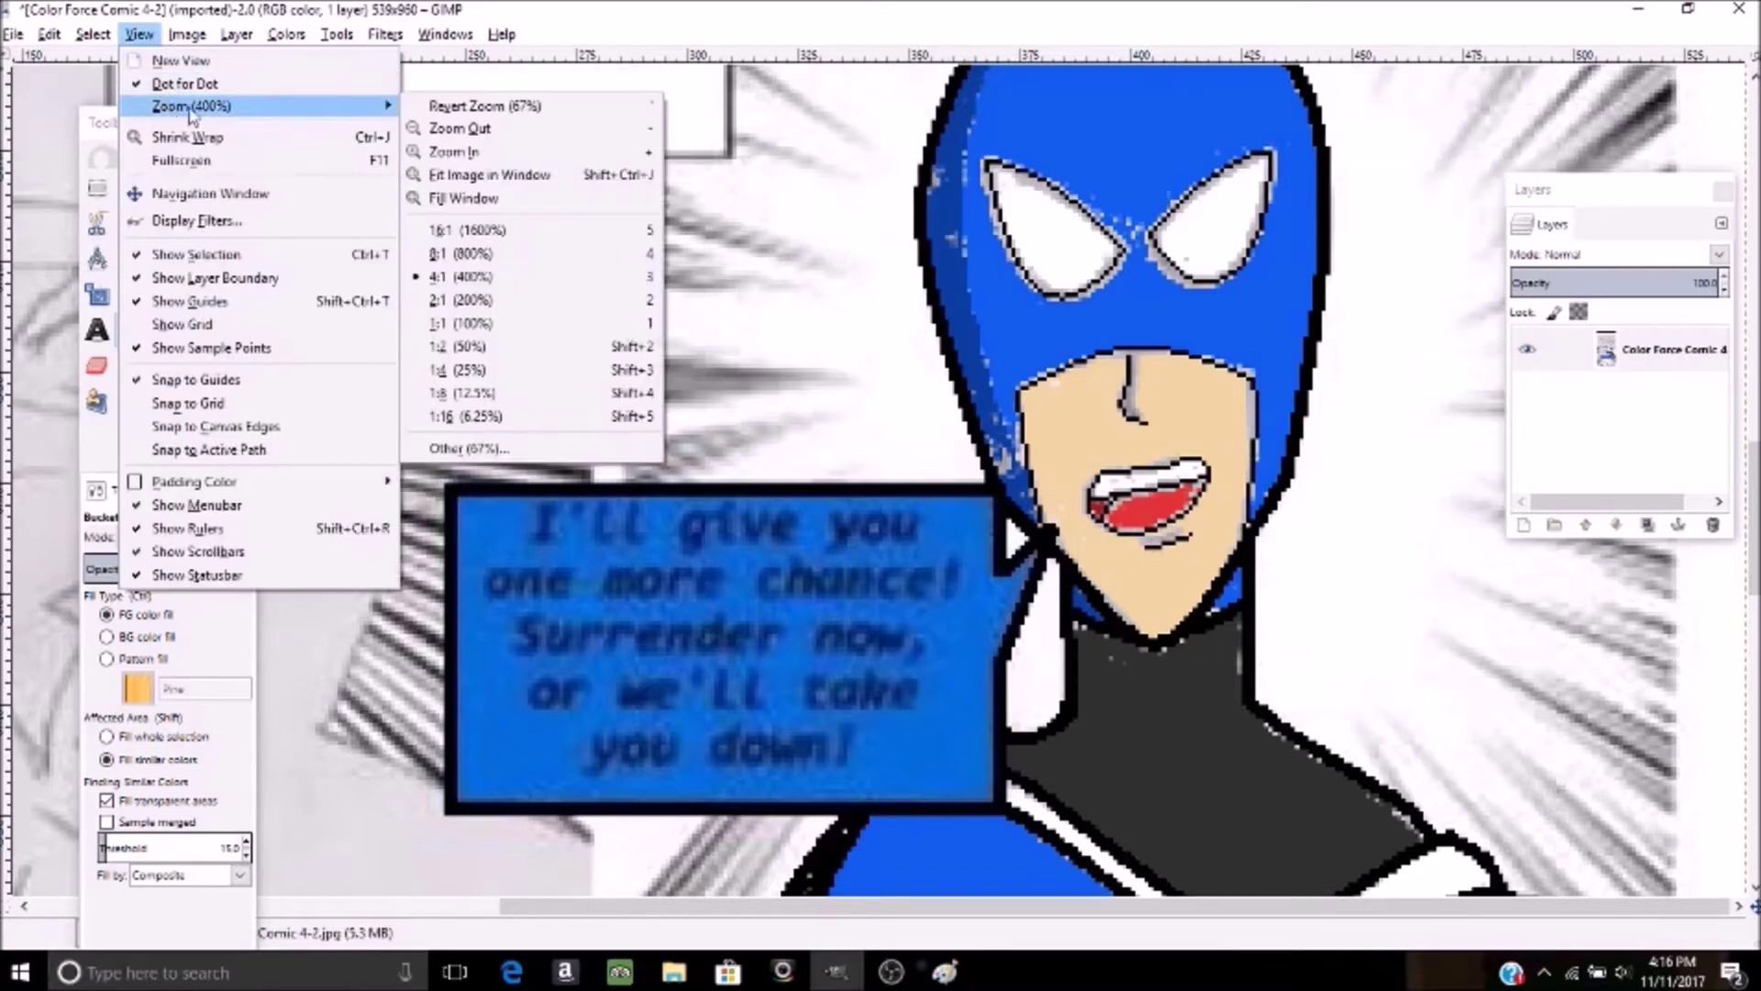
click(543, 323)
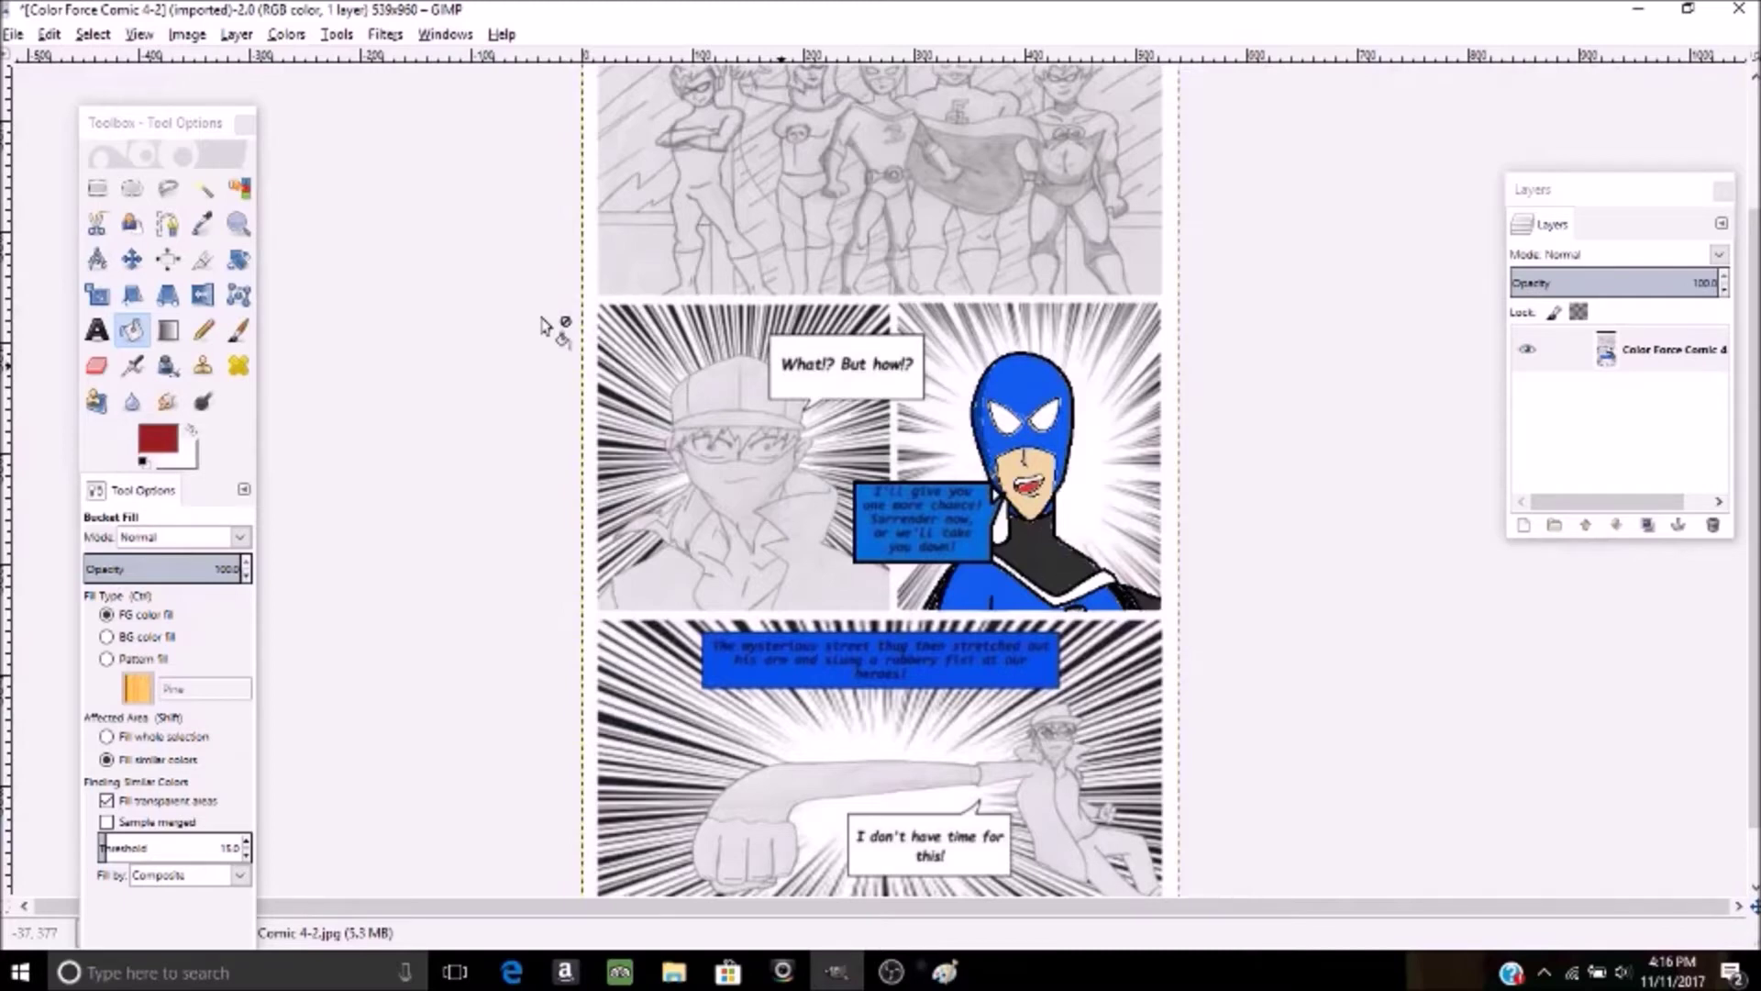
click(140, 37)
mouse_move(163, 109)
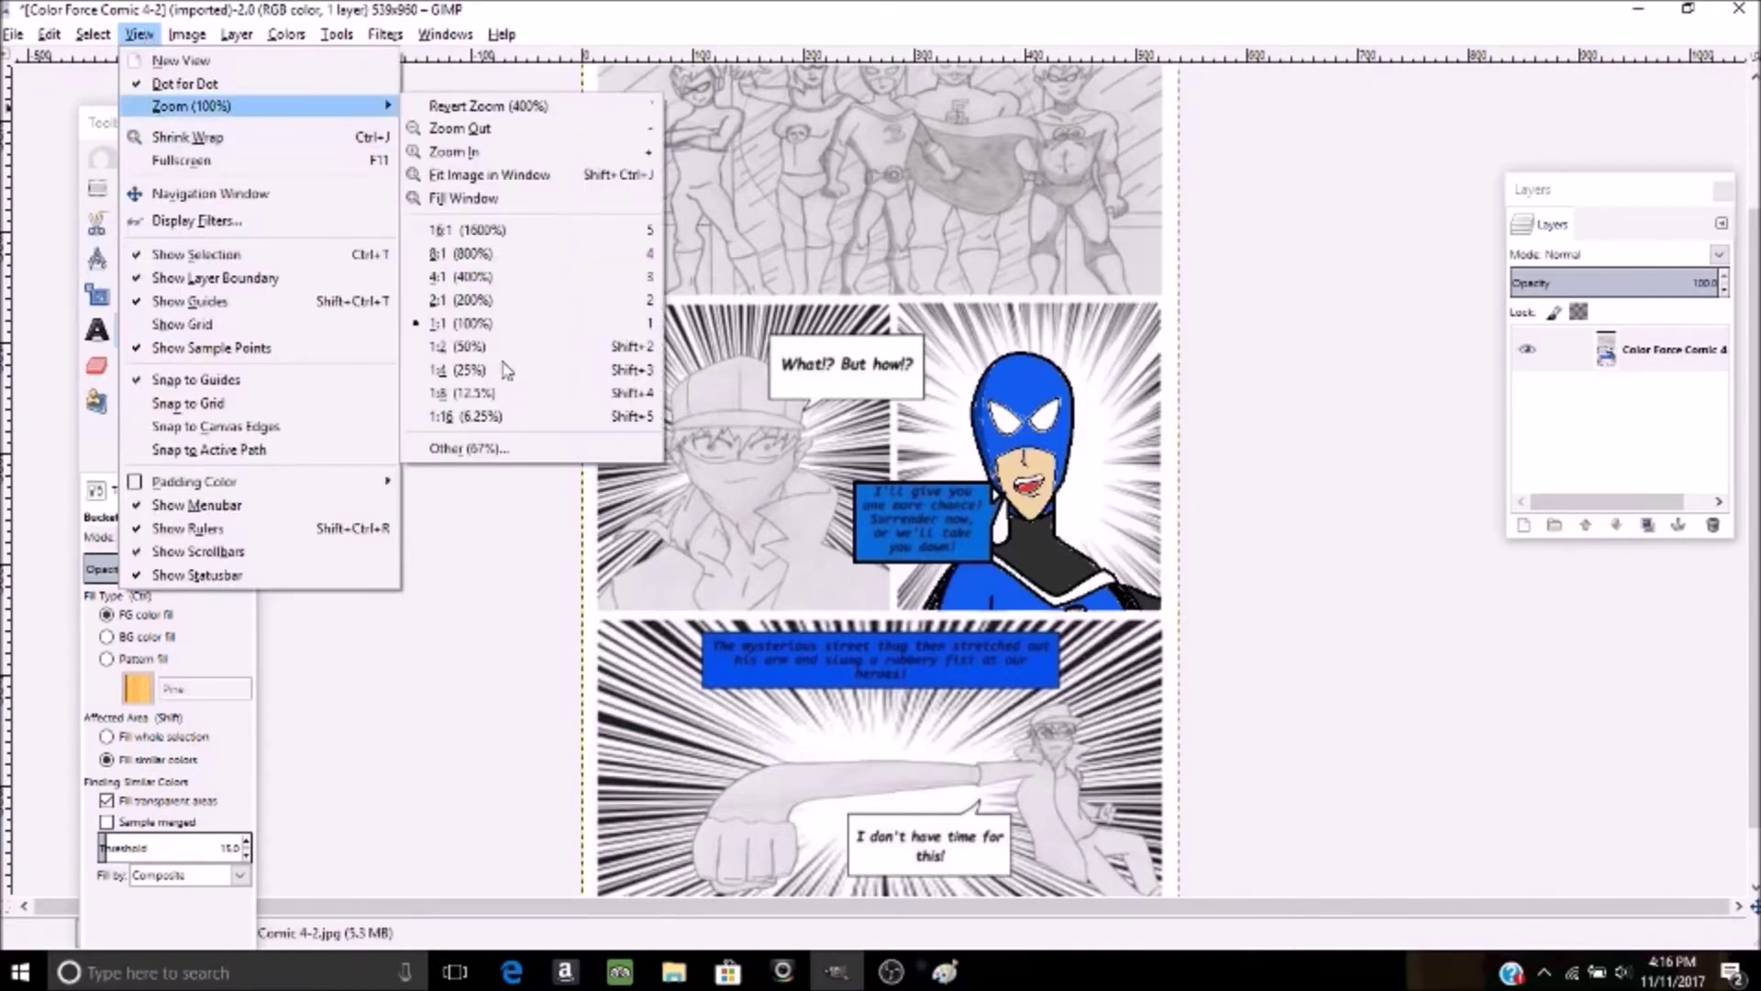
click(562, 301)
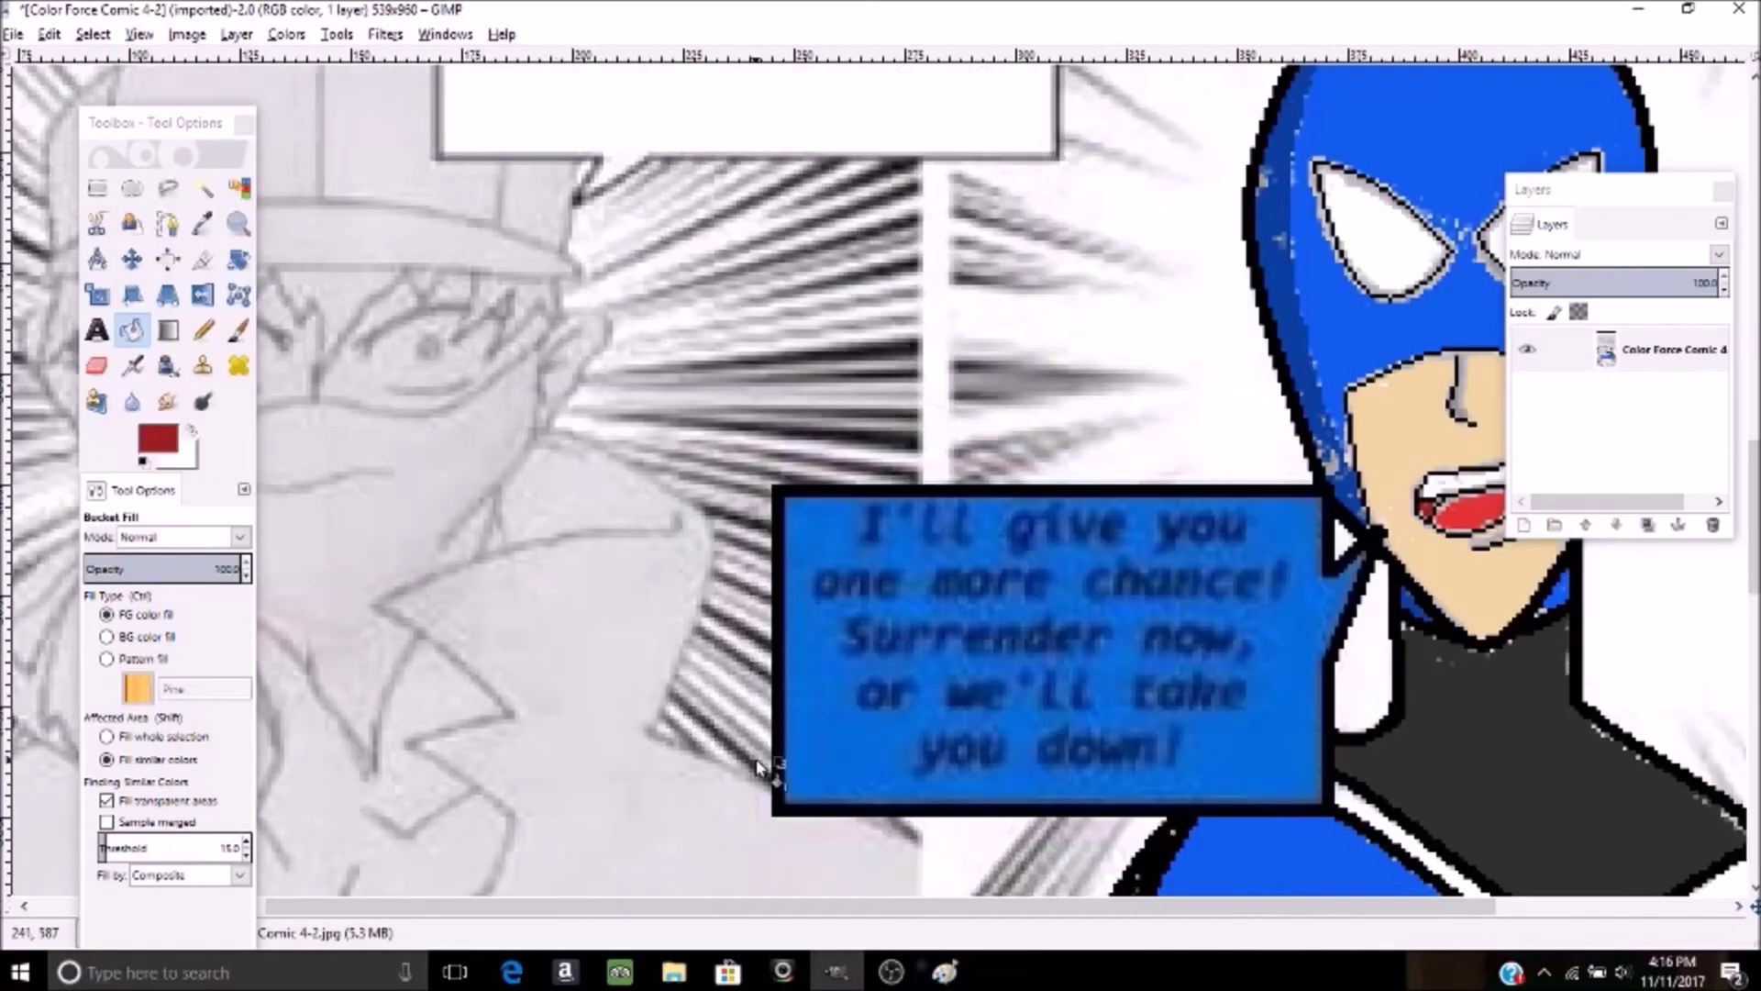
drag(903, 905, 1138, 904)
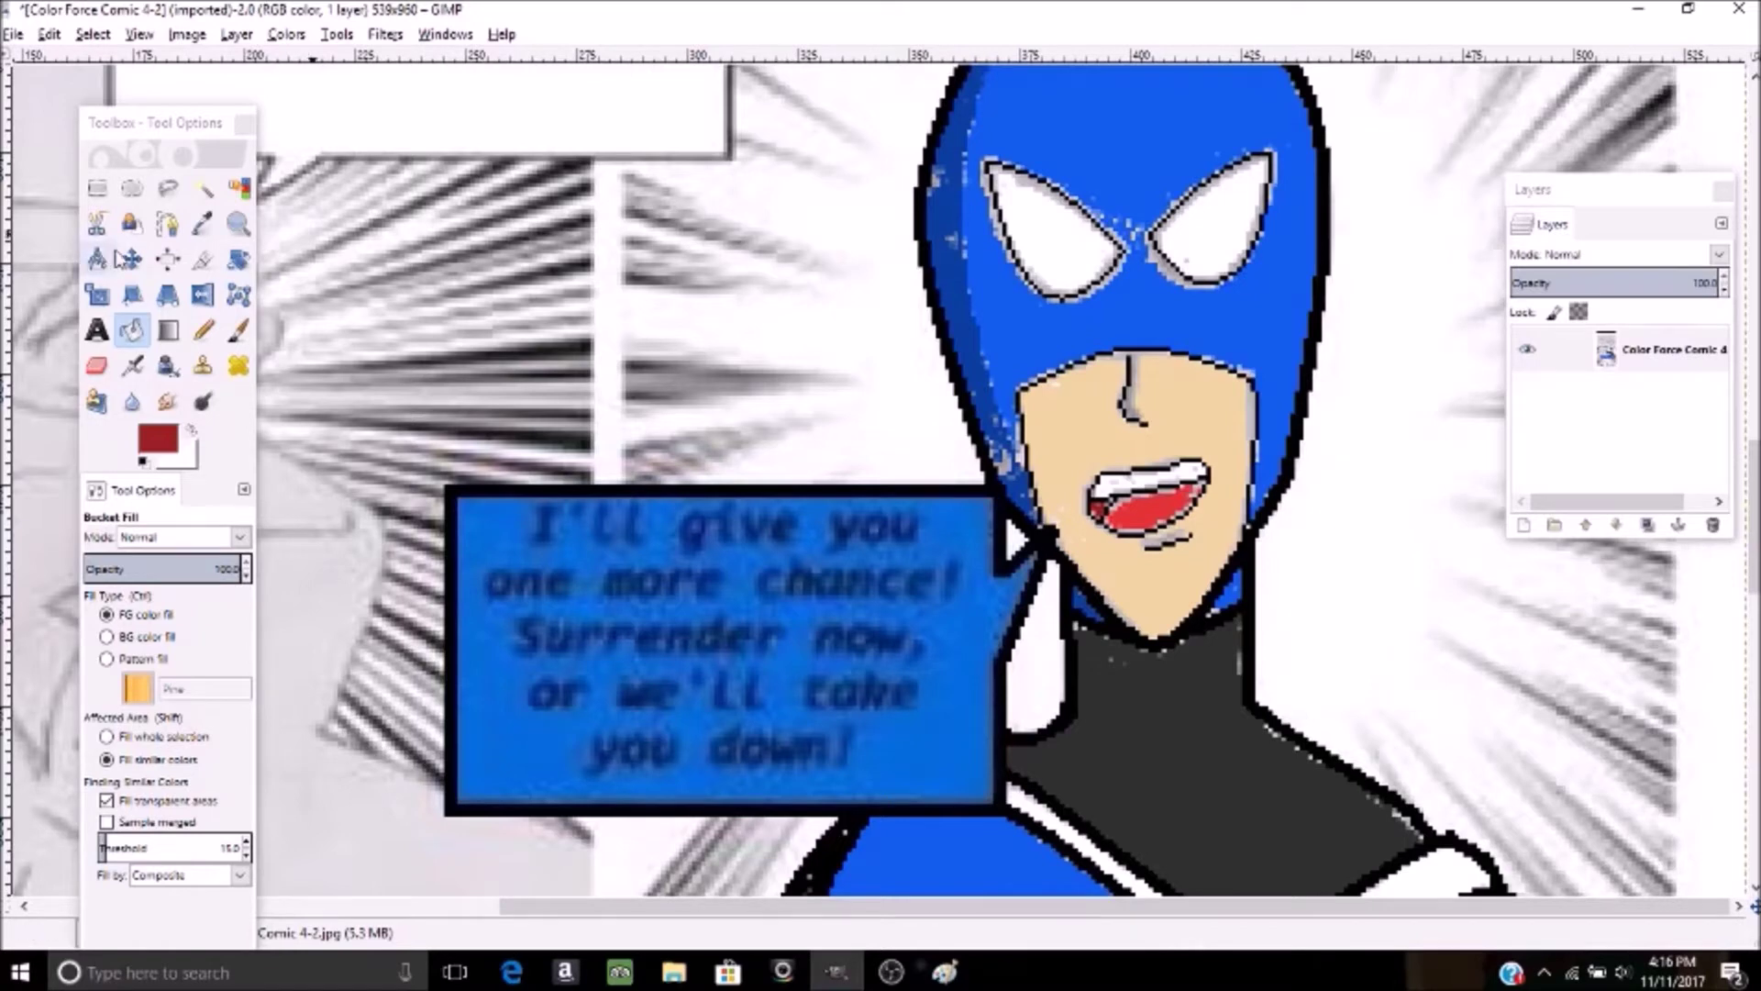
- Sample the mask's blue and paint over the stray pixels around the eyes using the Paintbrush with Hardness 100 at size 3
click(203, 223)
click(1166, 297)
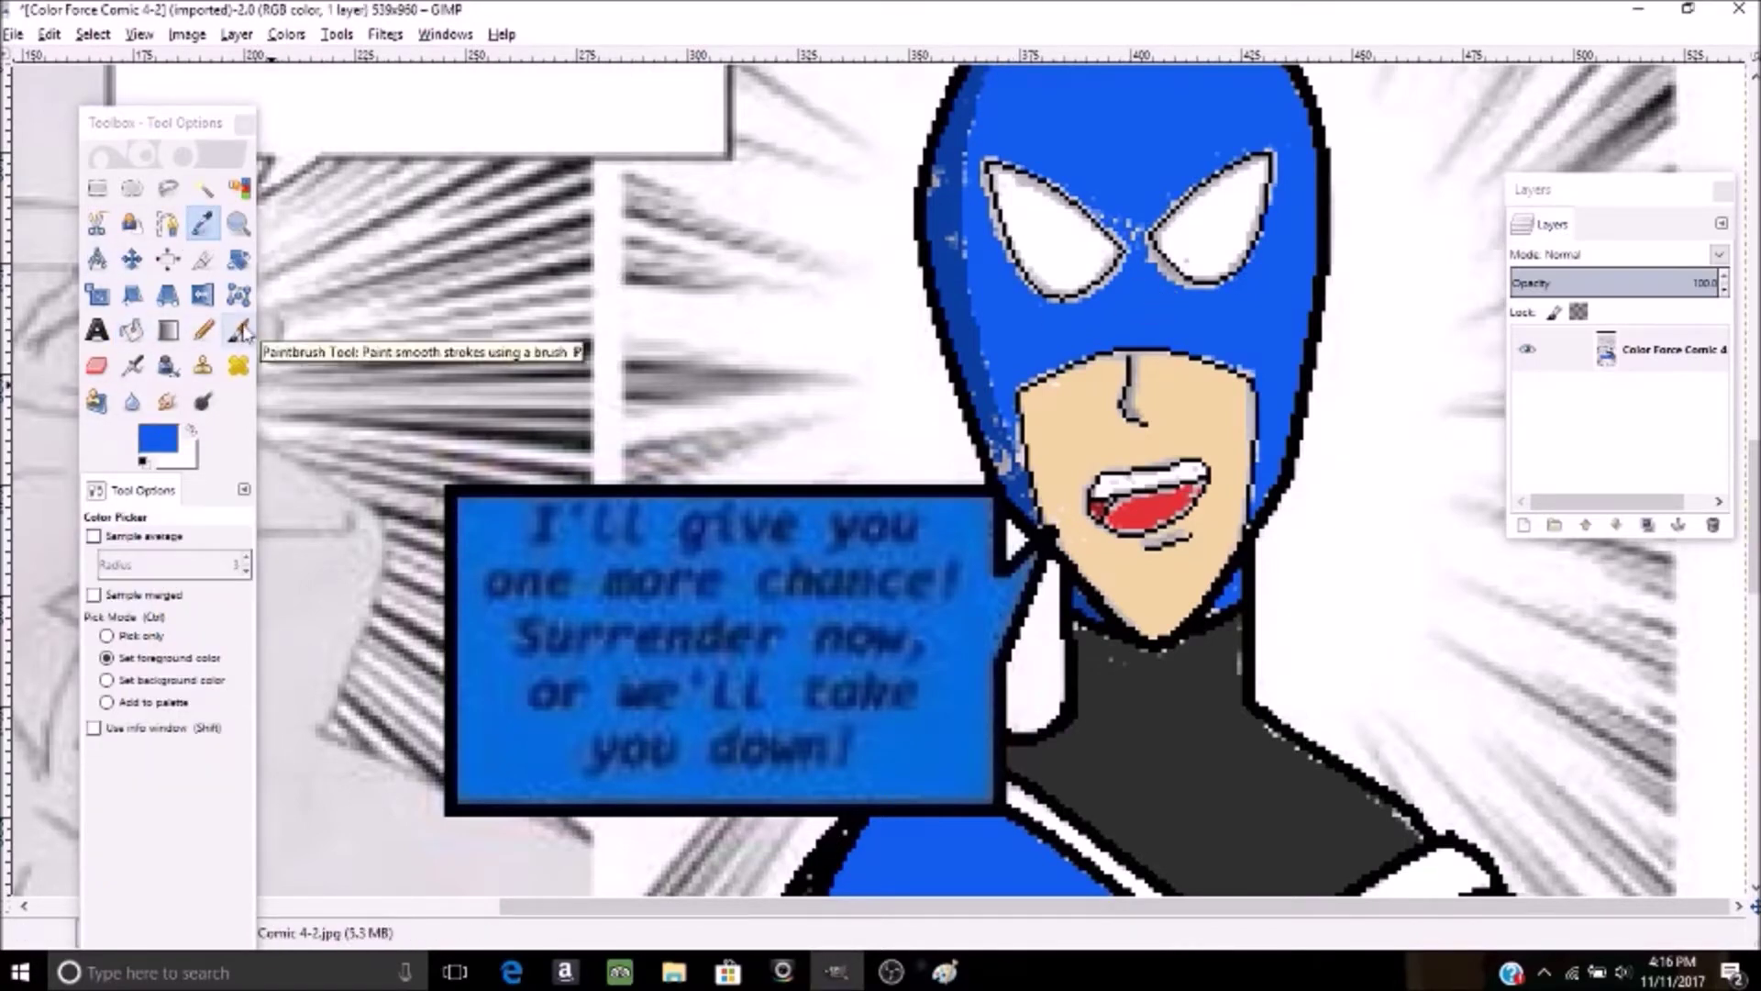
click(240, 332)
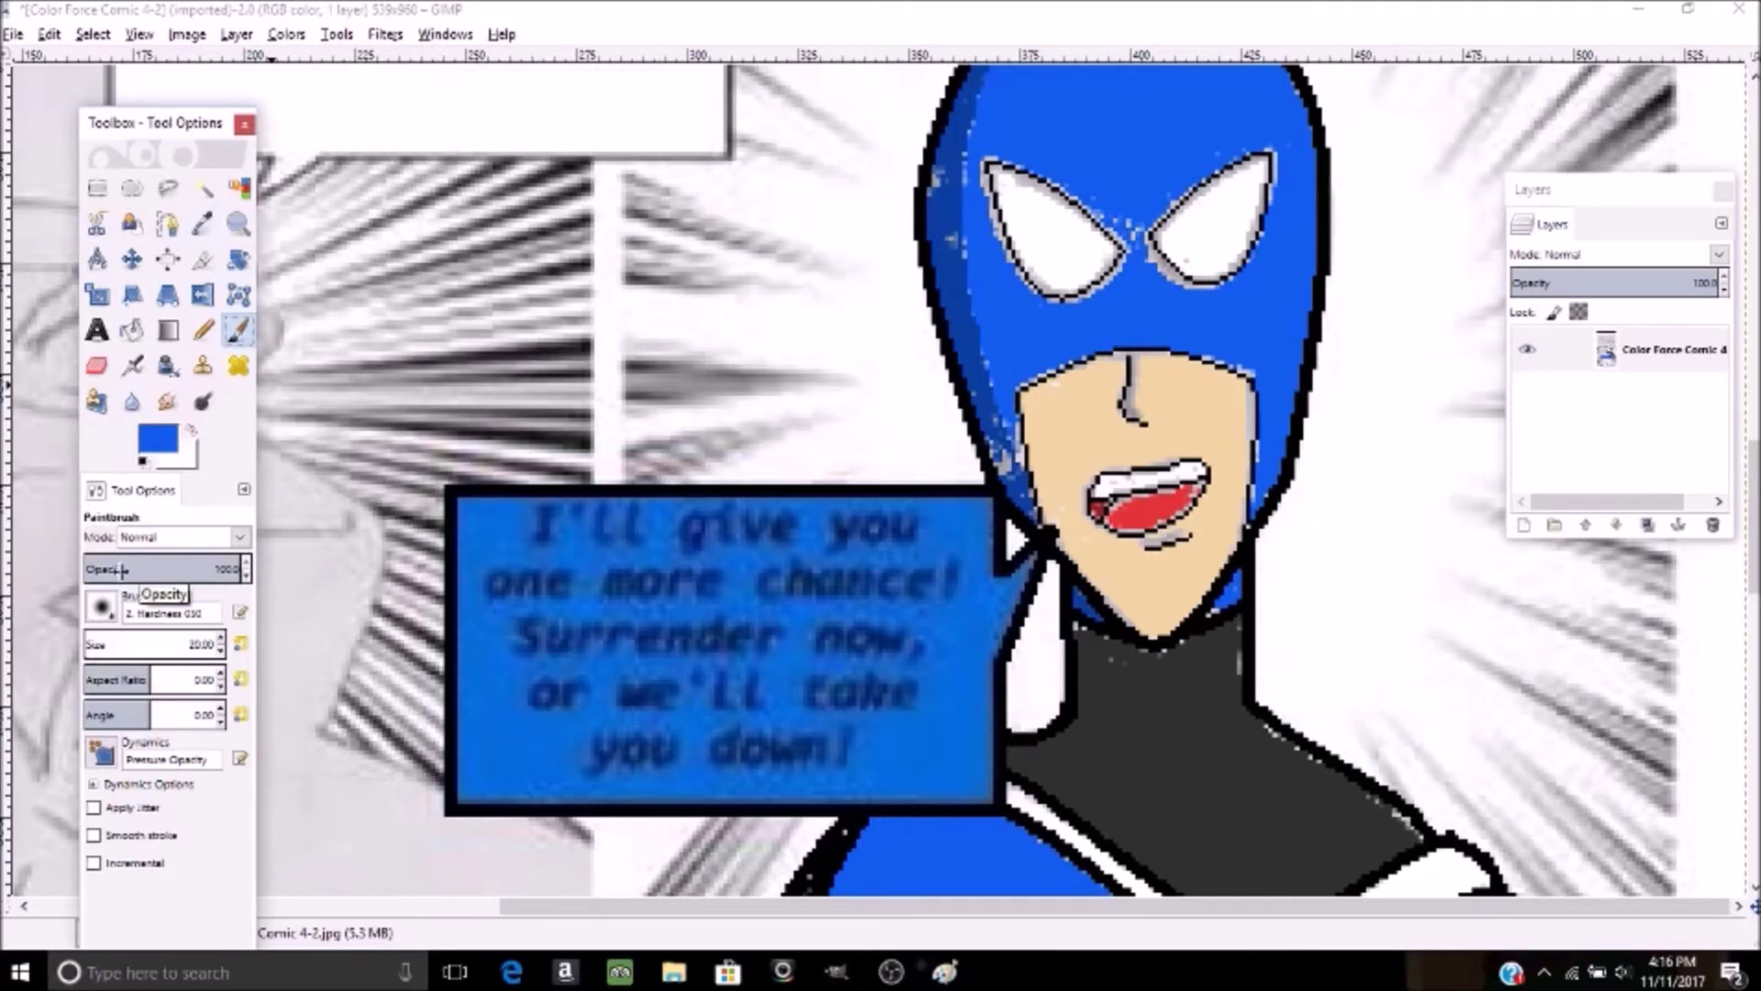
click(102, 607)
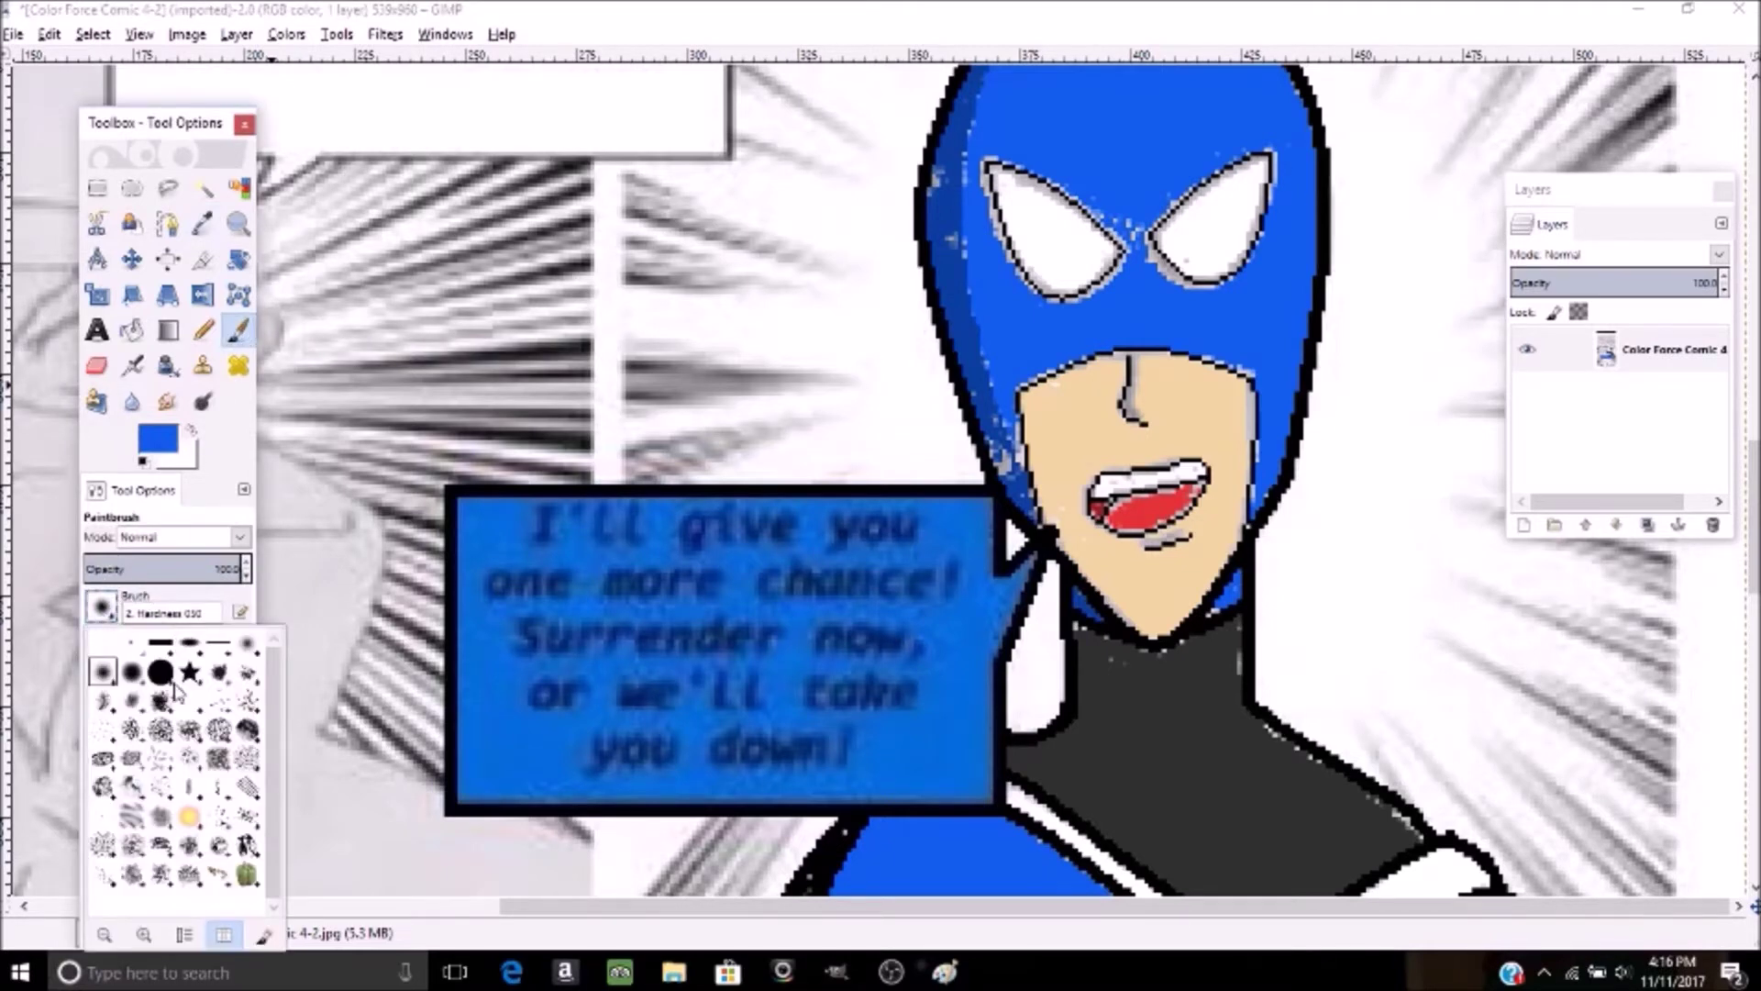
double_click(159, 674)
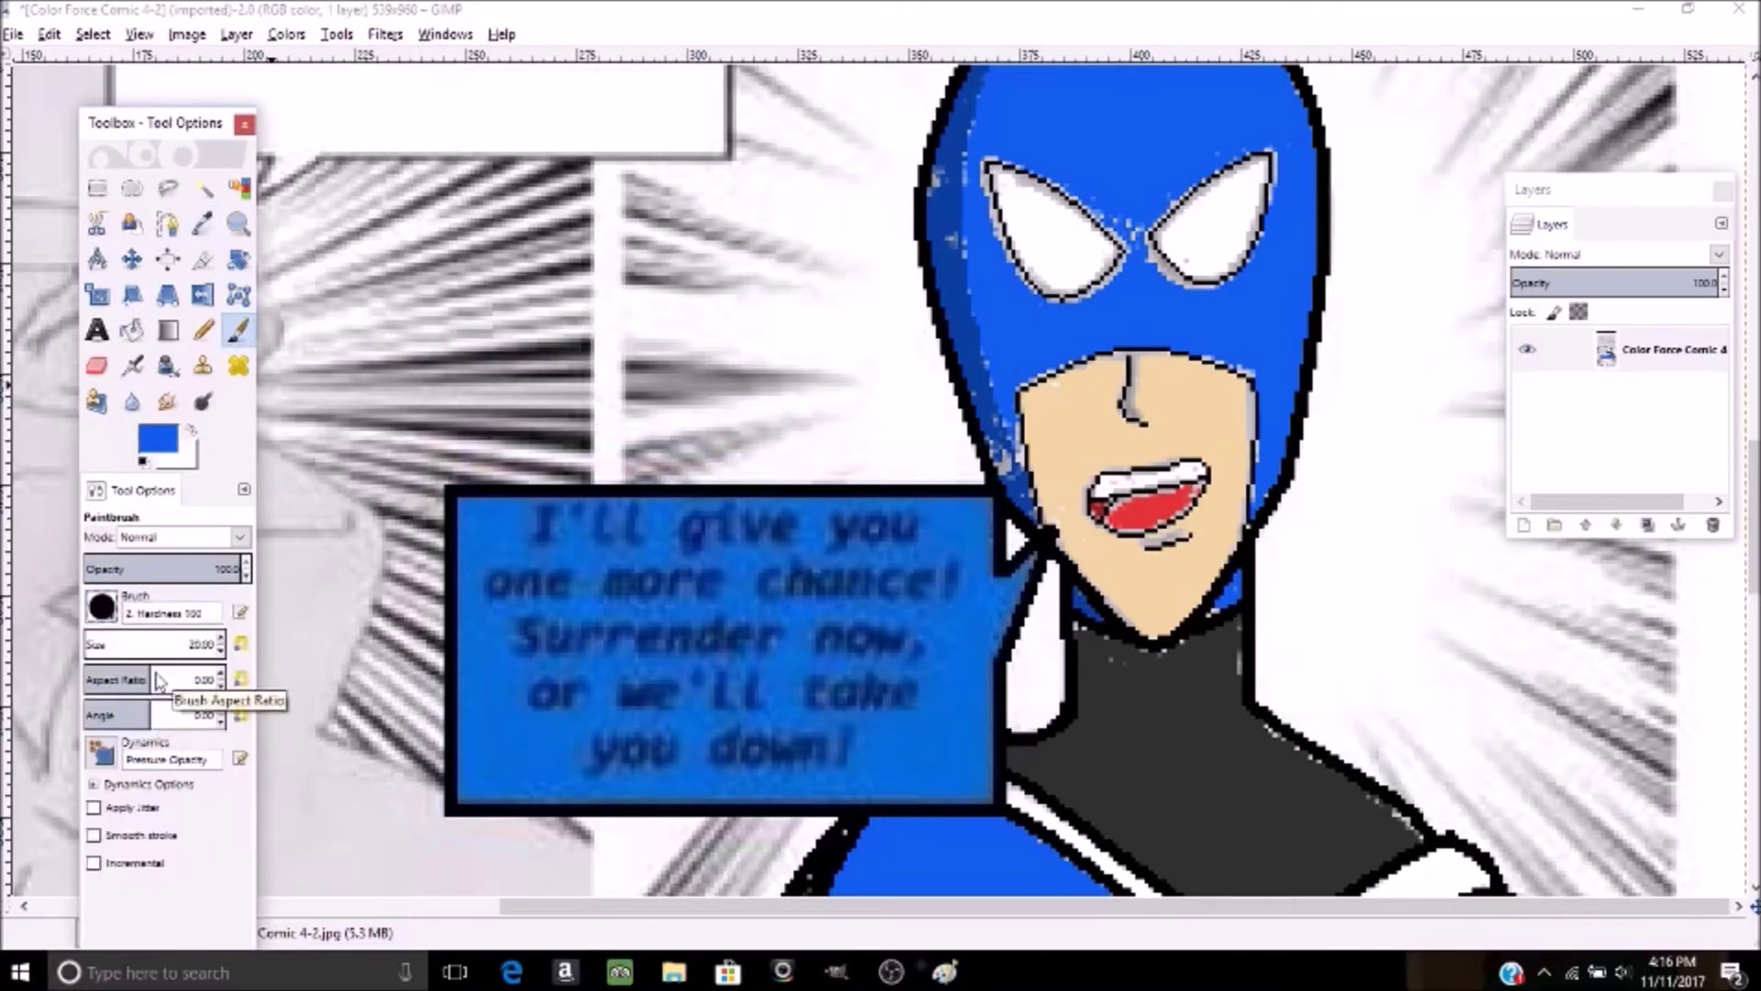
click(221, 654)
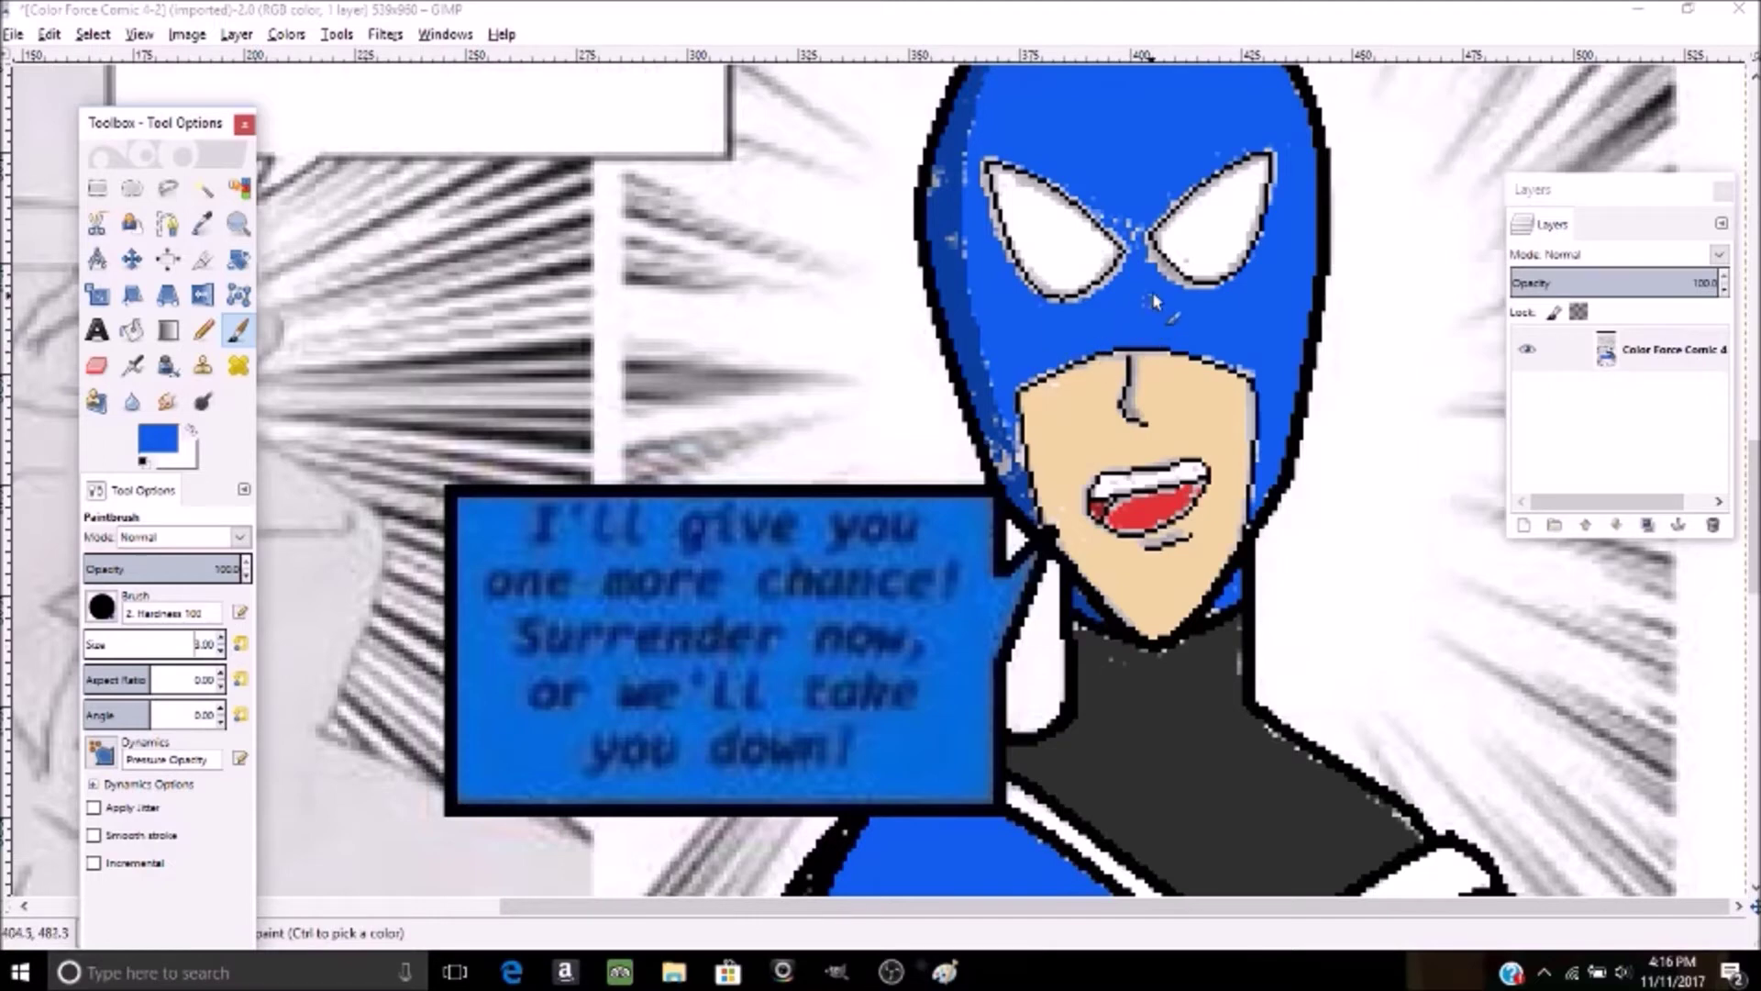
mouse_move(1162, 277)
mouse_down()
mouse_move(1149, 262)
mouse_move(1163, 278)
mouse_up()
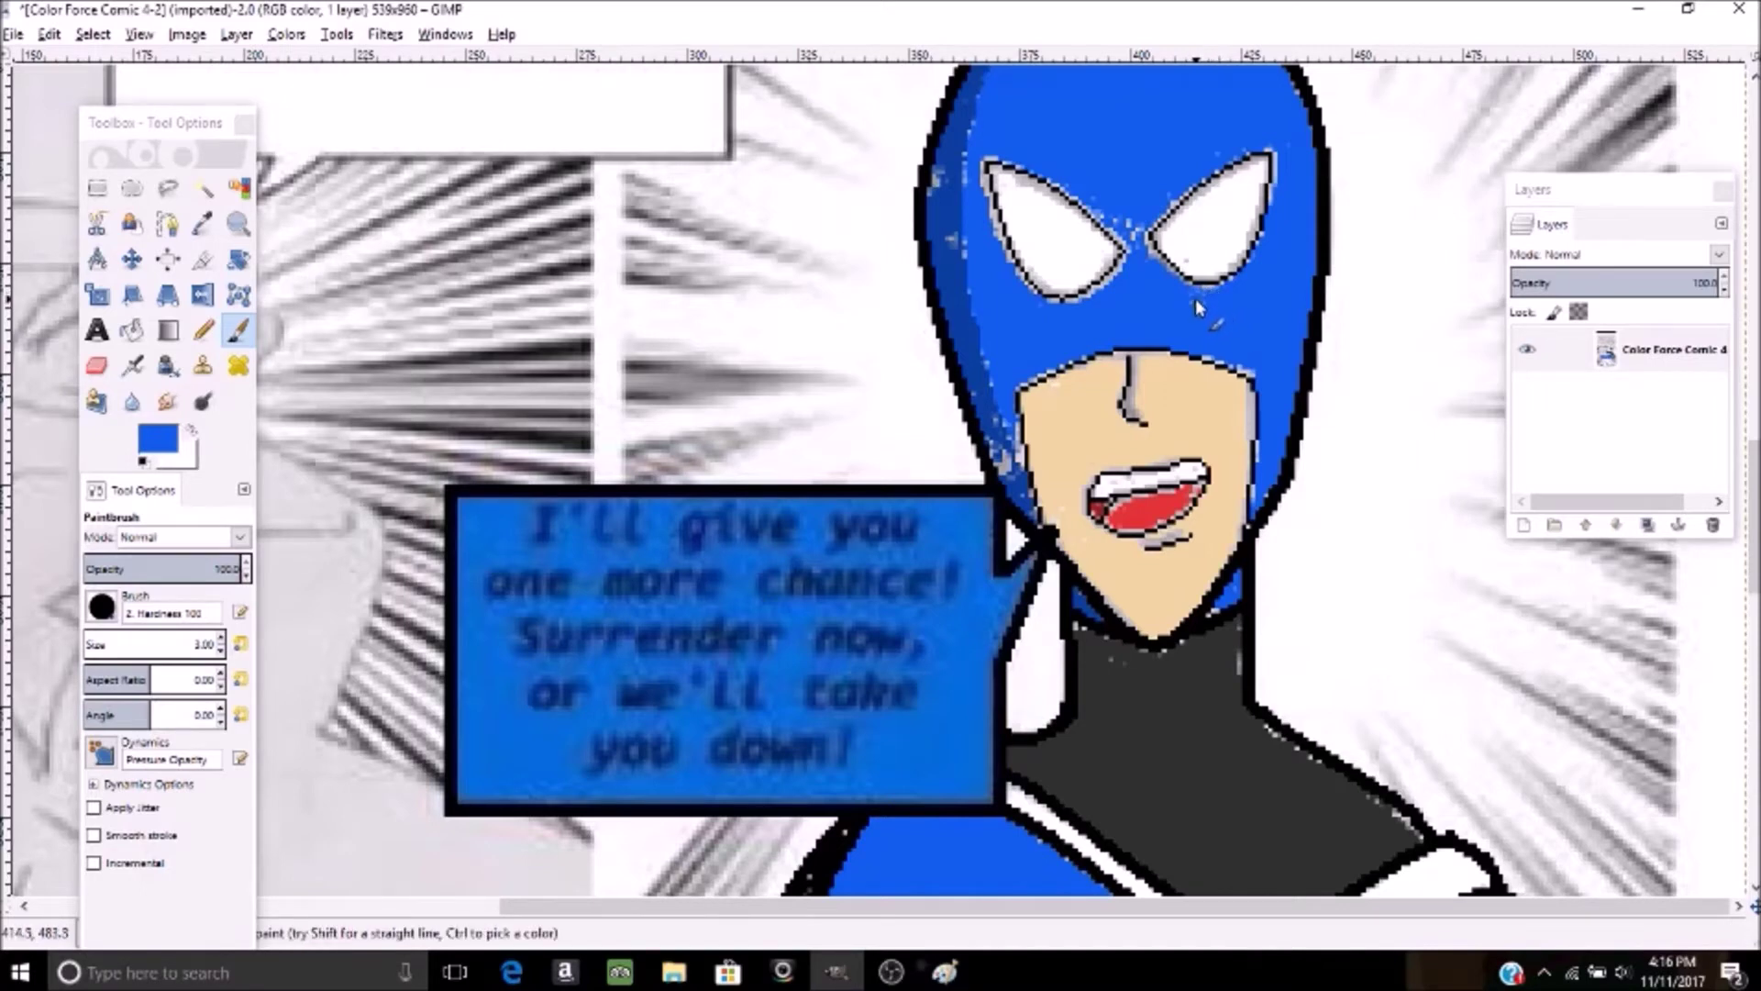
mouse_move(1110, 209)
mouse_down()
mouse_move(1123, 225)
mouse_move(1093, 199)
mouse_move(1154, 268)
mouse_move(1143, 246)
mouse_up()
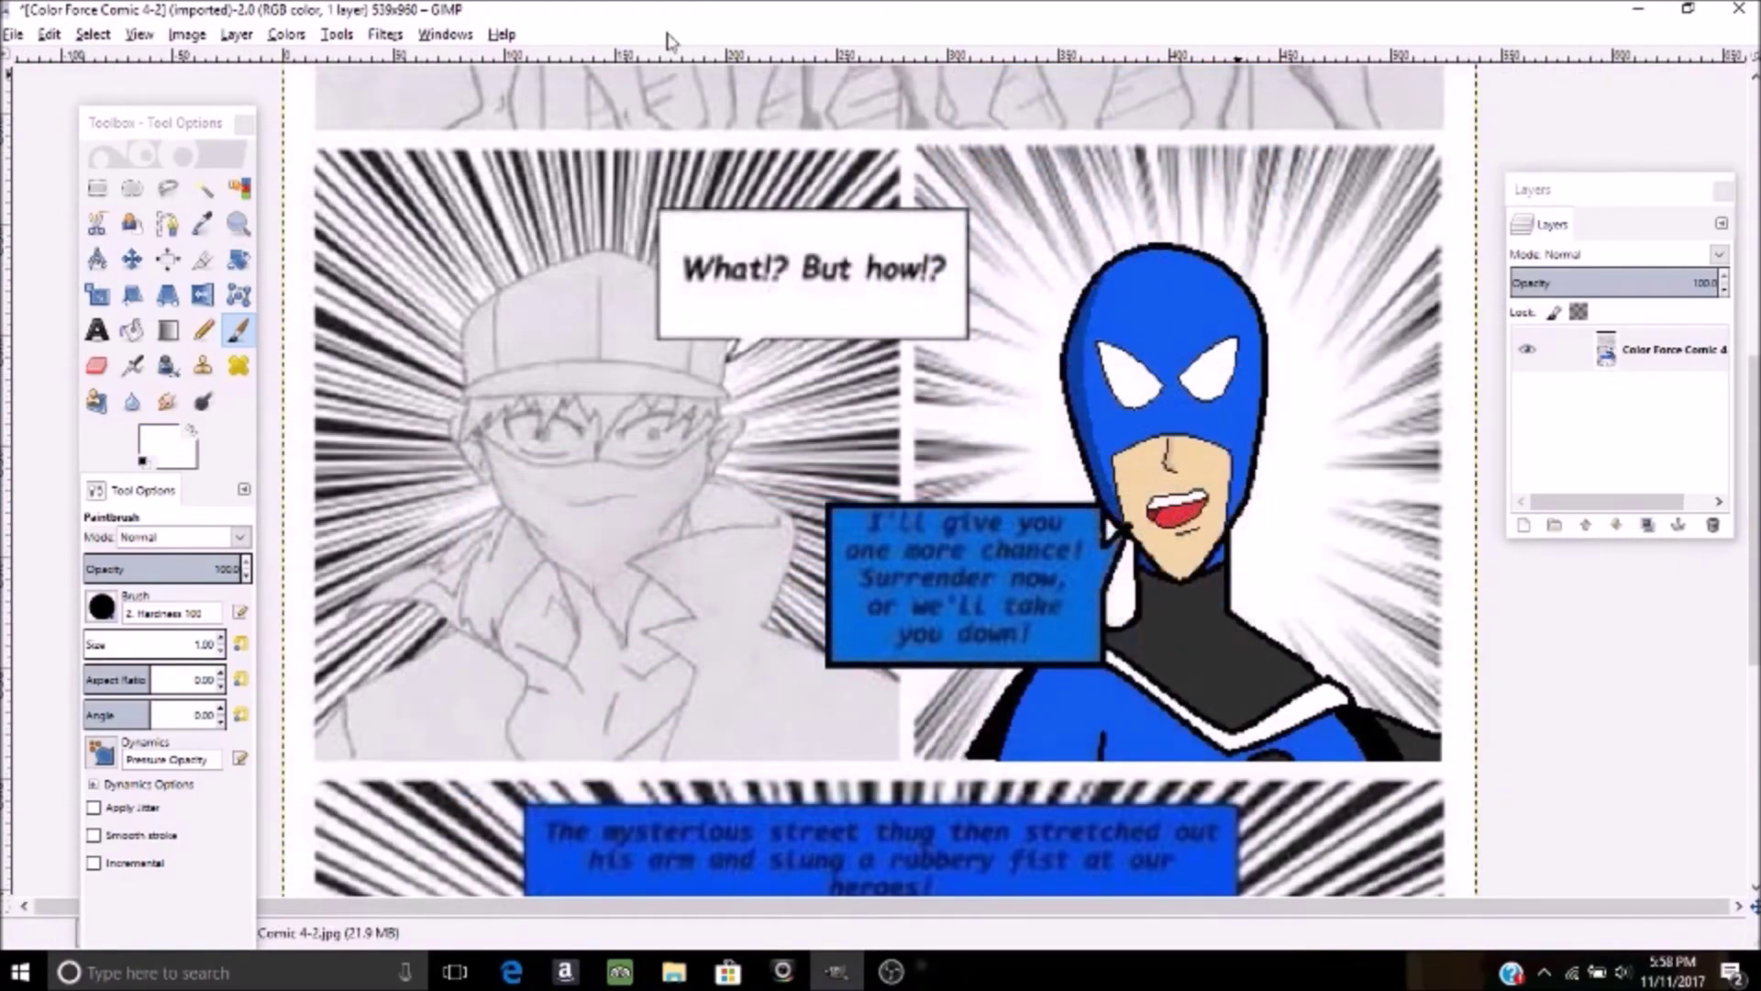
- Examine the cleaned-up mask, face and collar at 400% zoom, and the comic page at 100%
click(145, 35)
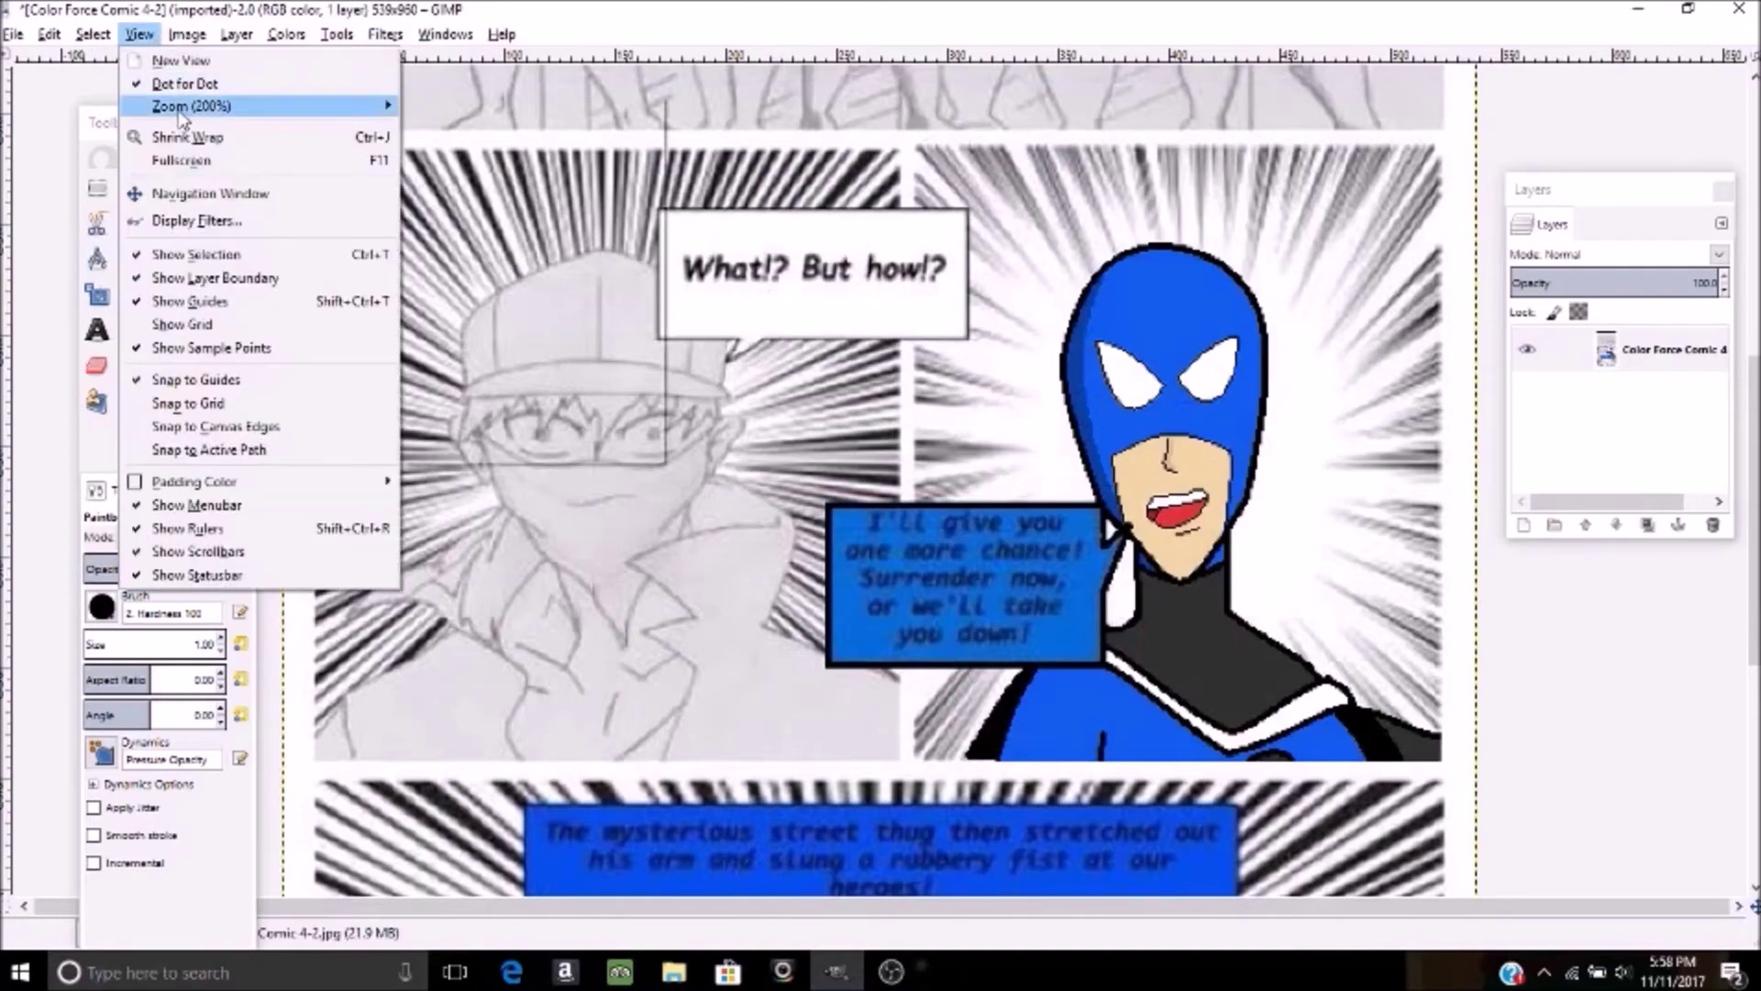
mouse_move(188, 106)
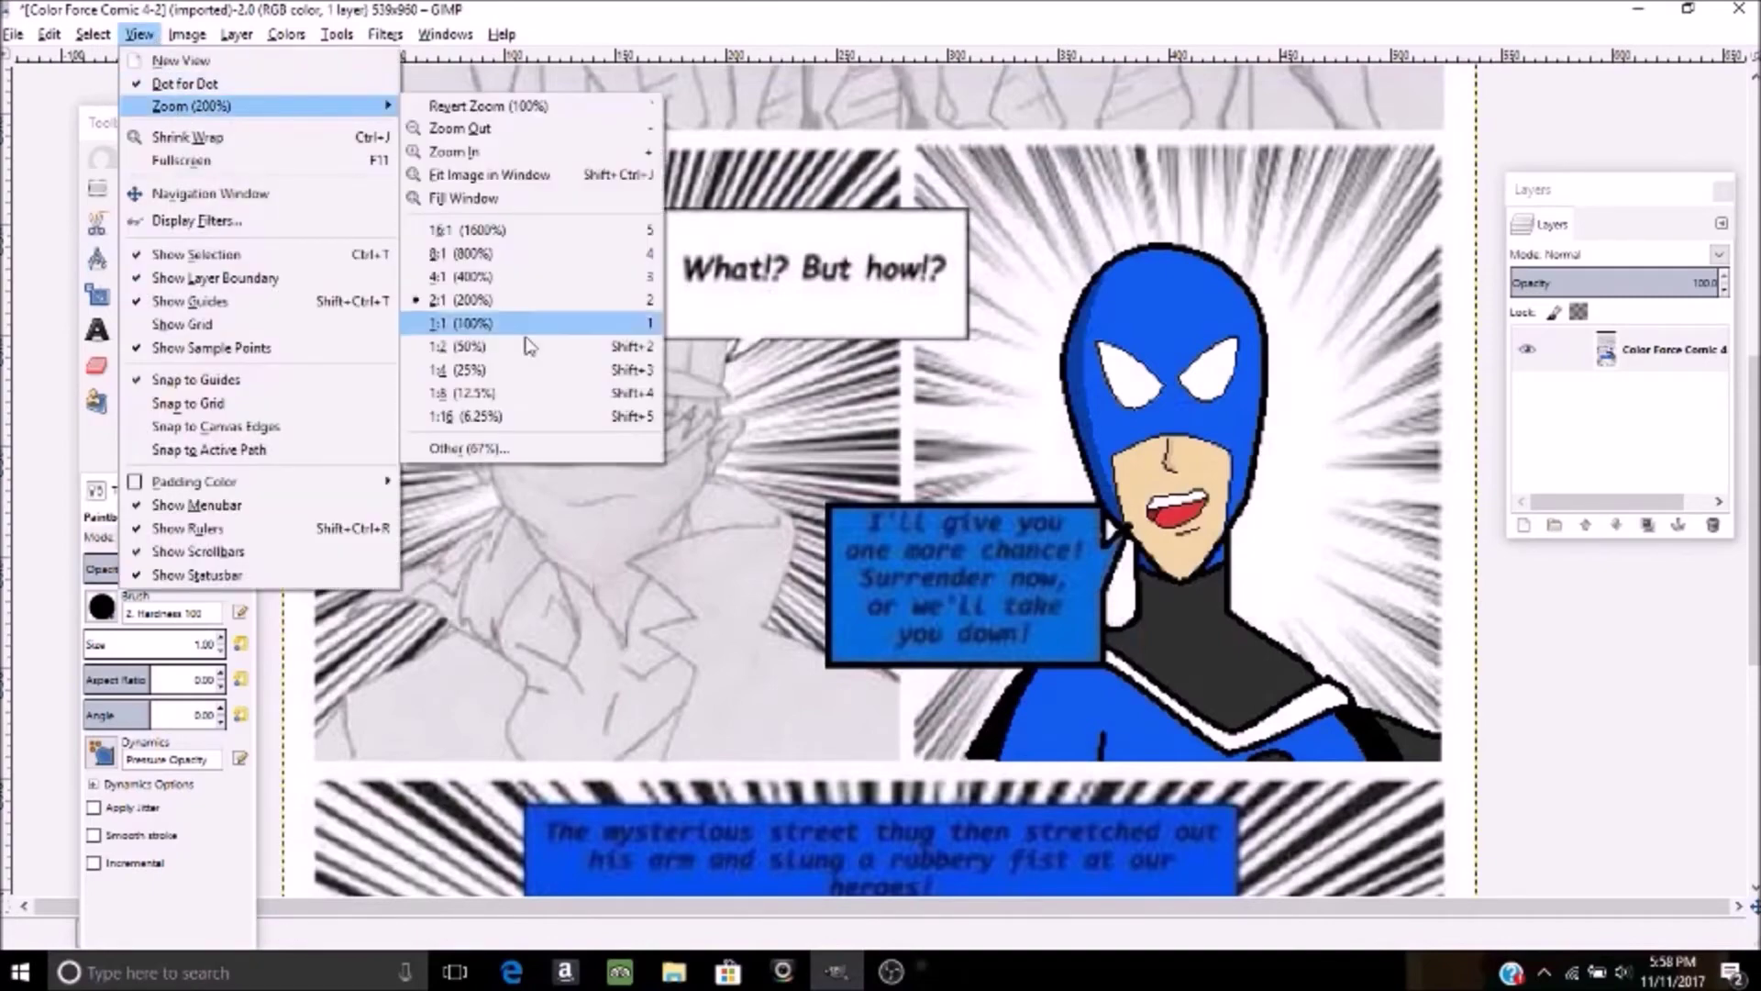
click(542, 283)
drag(653, 909, 889, 955)
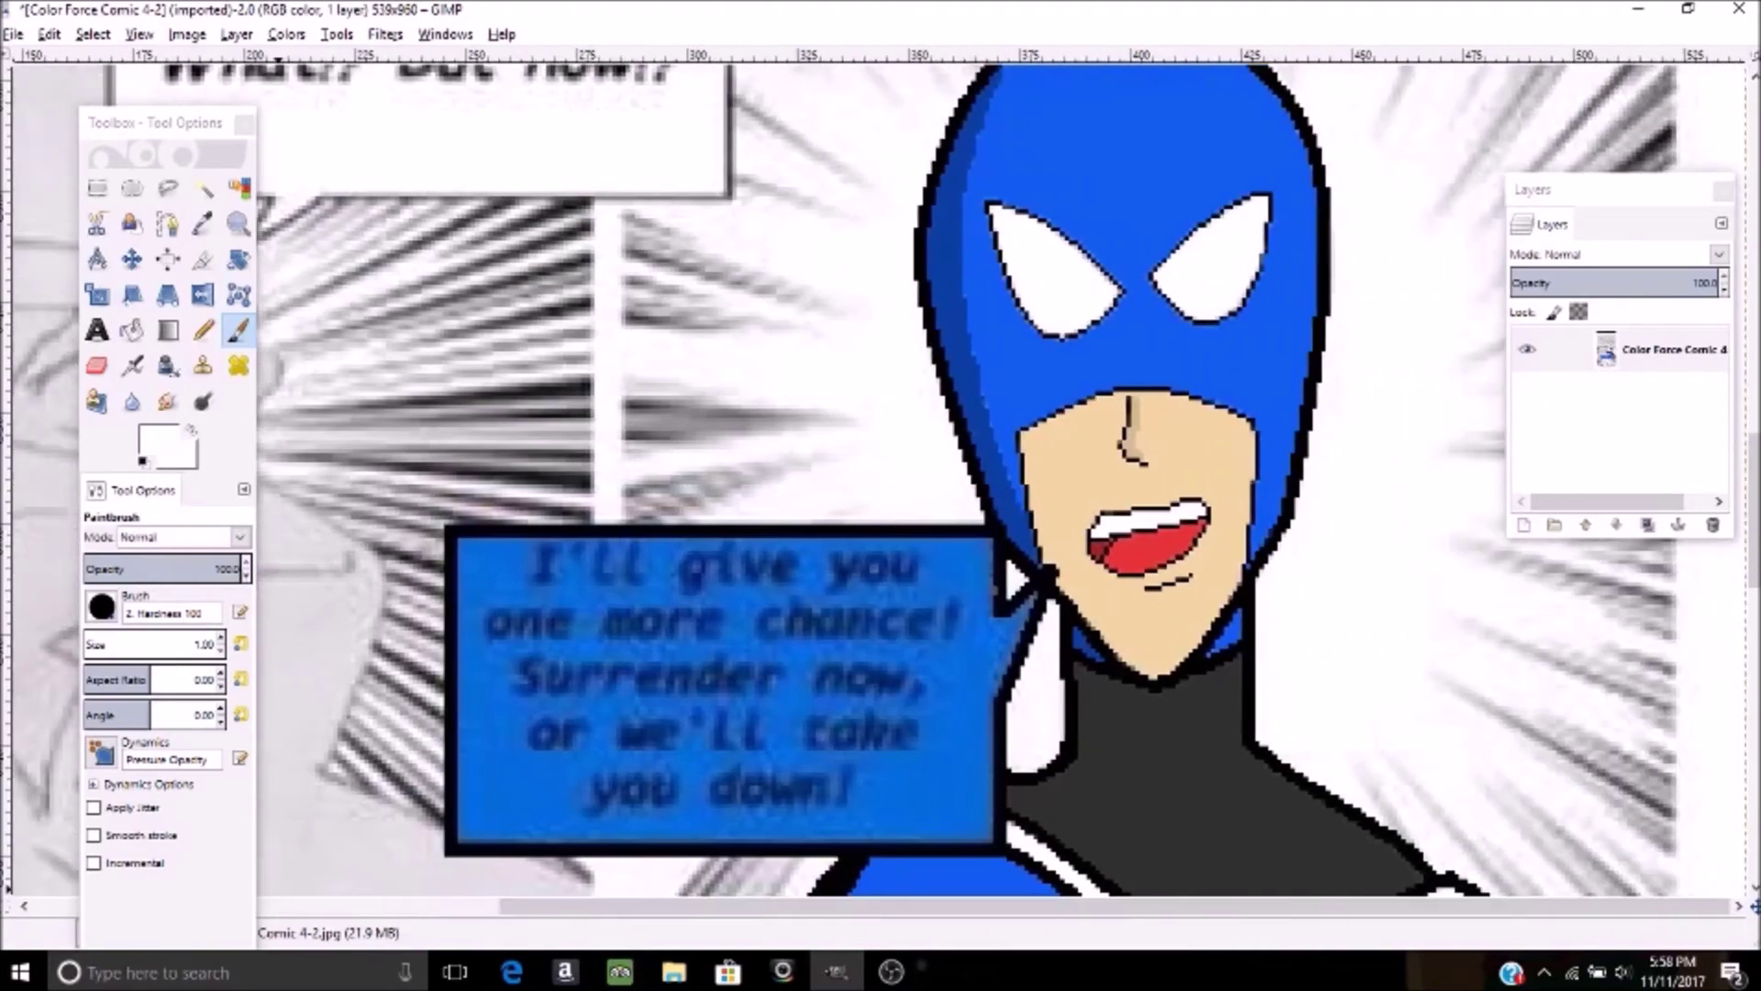
drag(1754, 530, 1755, 574)
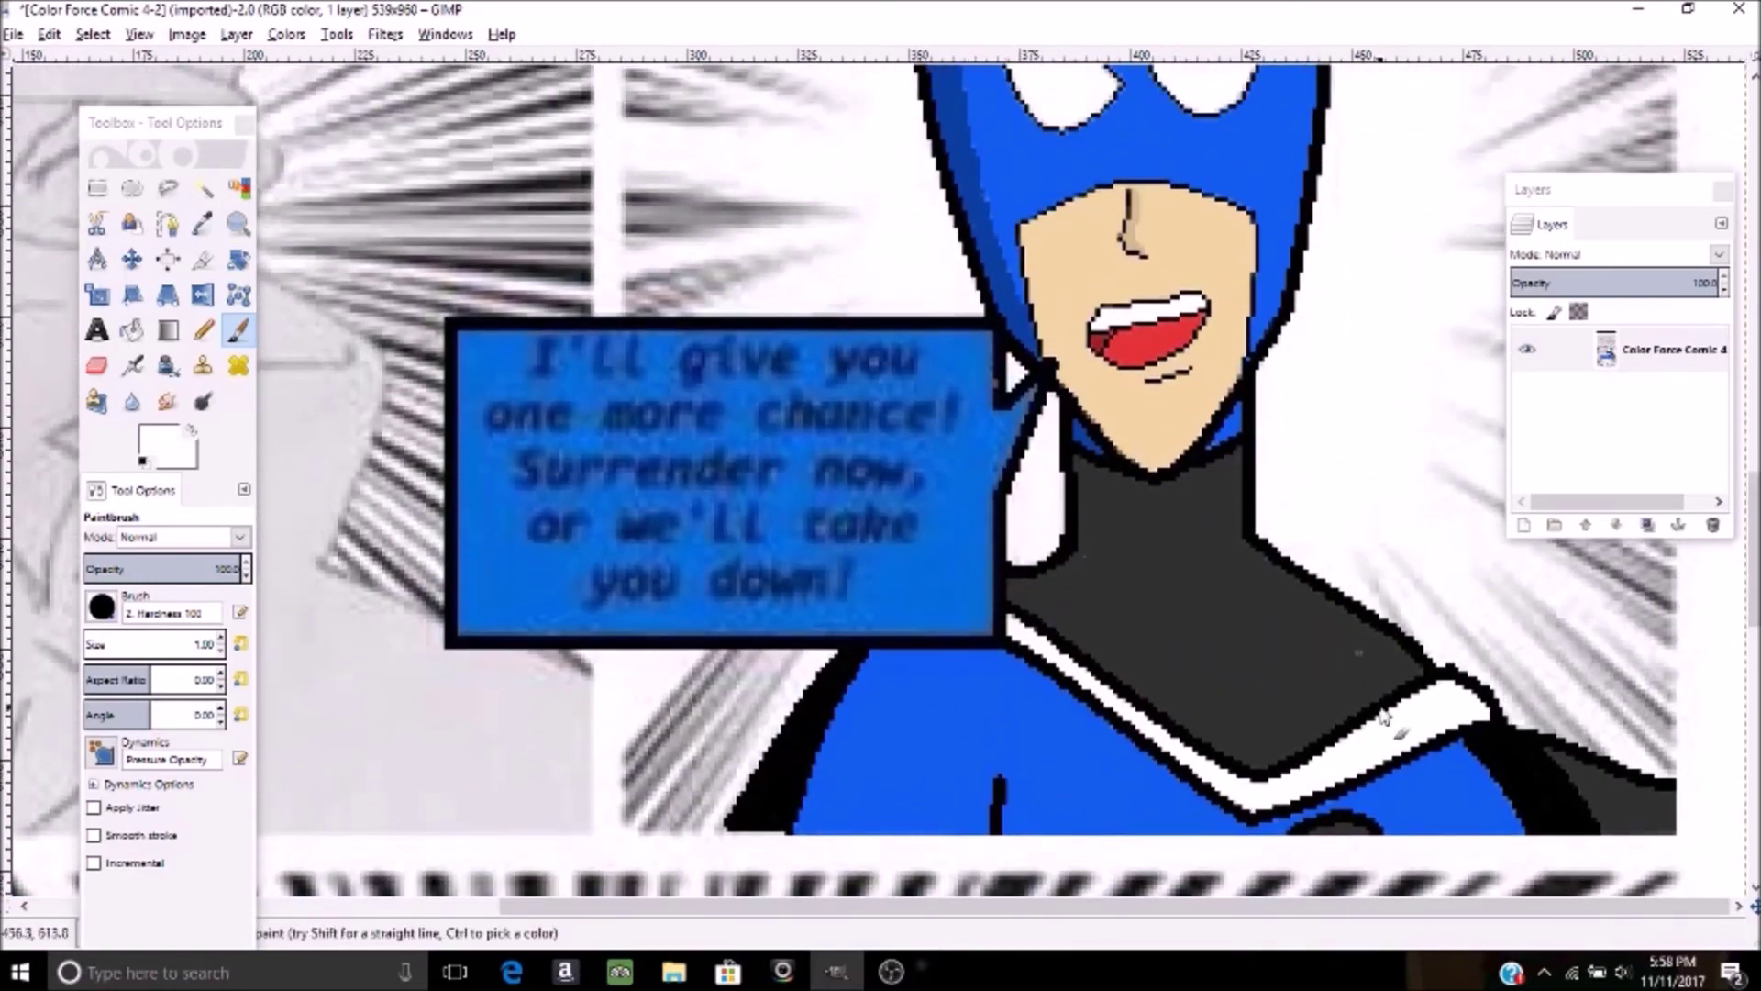
drag(1754, 554, 1754, 550)
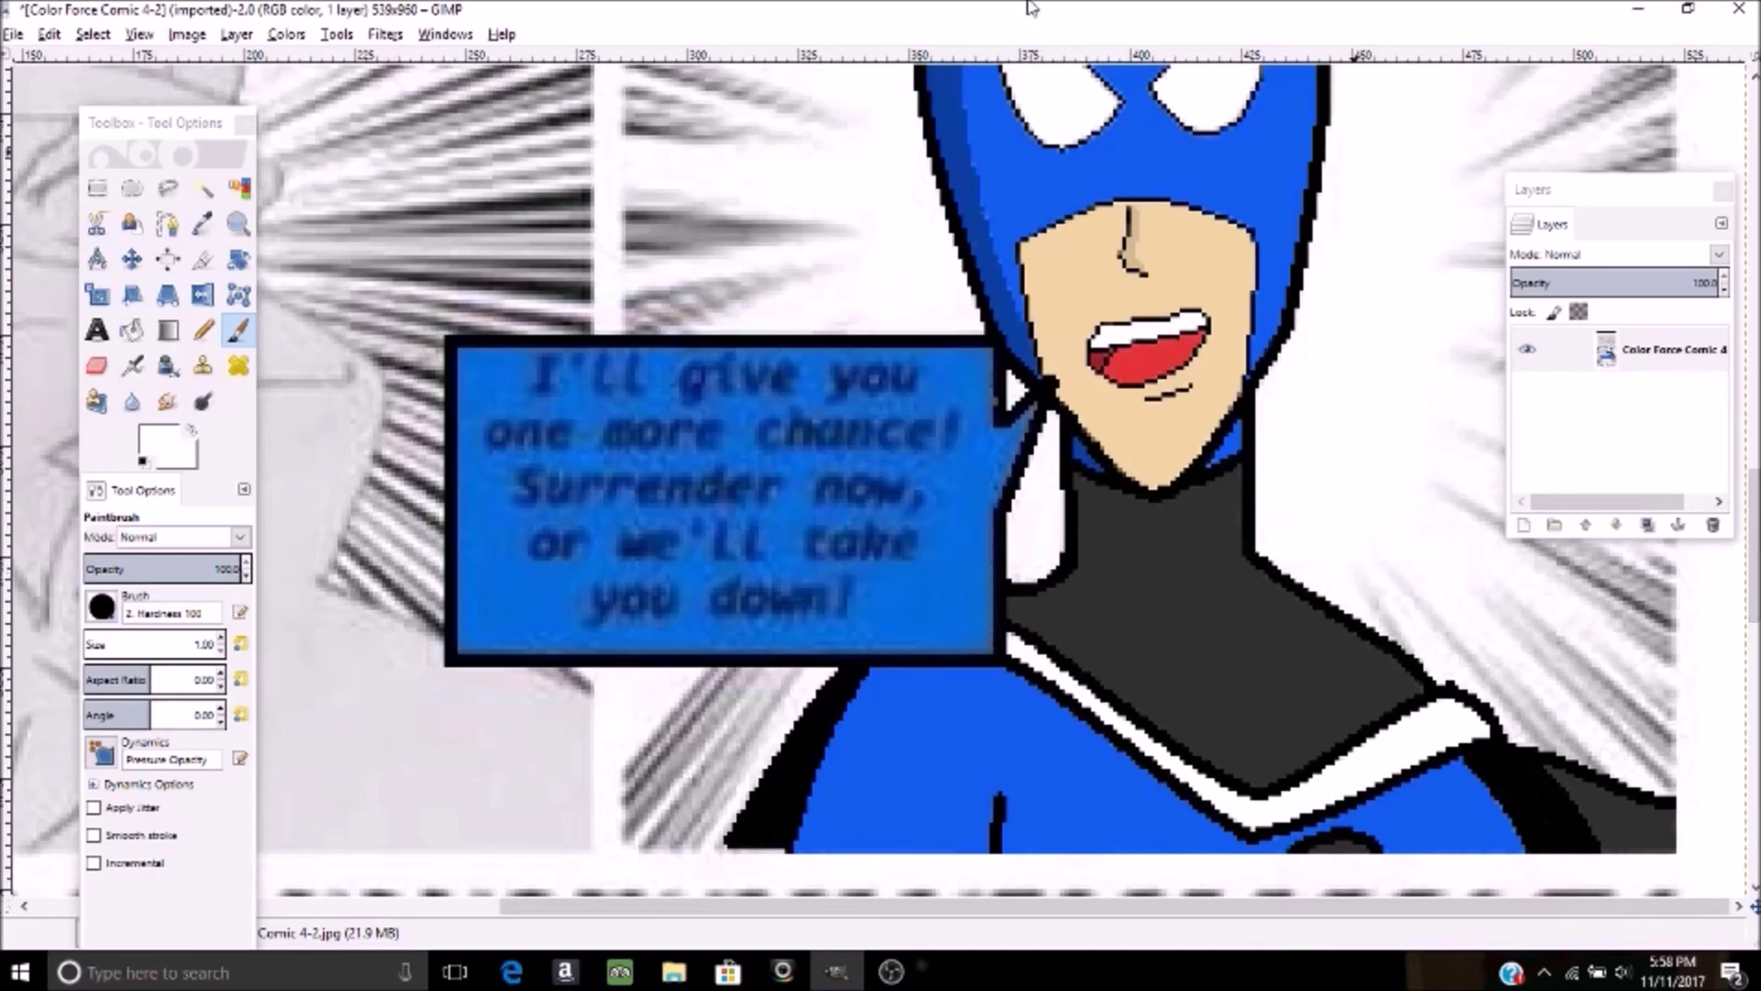
click(139, 34)
mouse_move(177, 108)
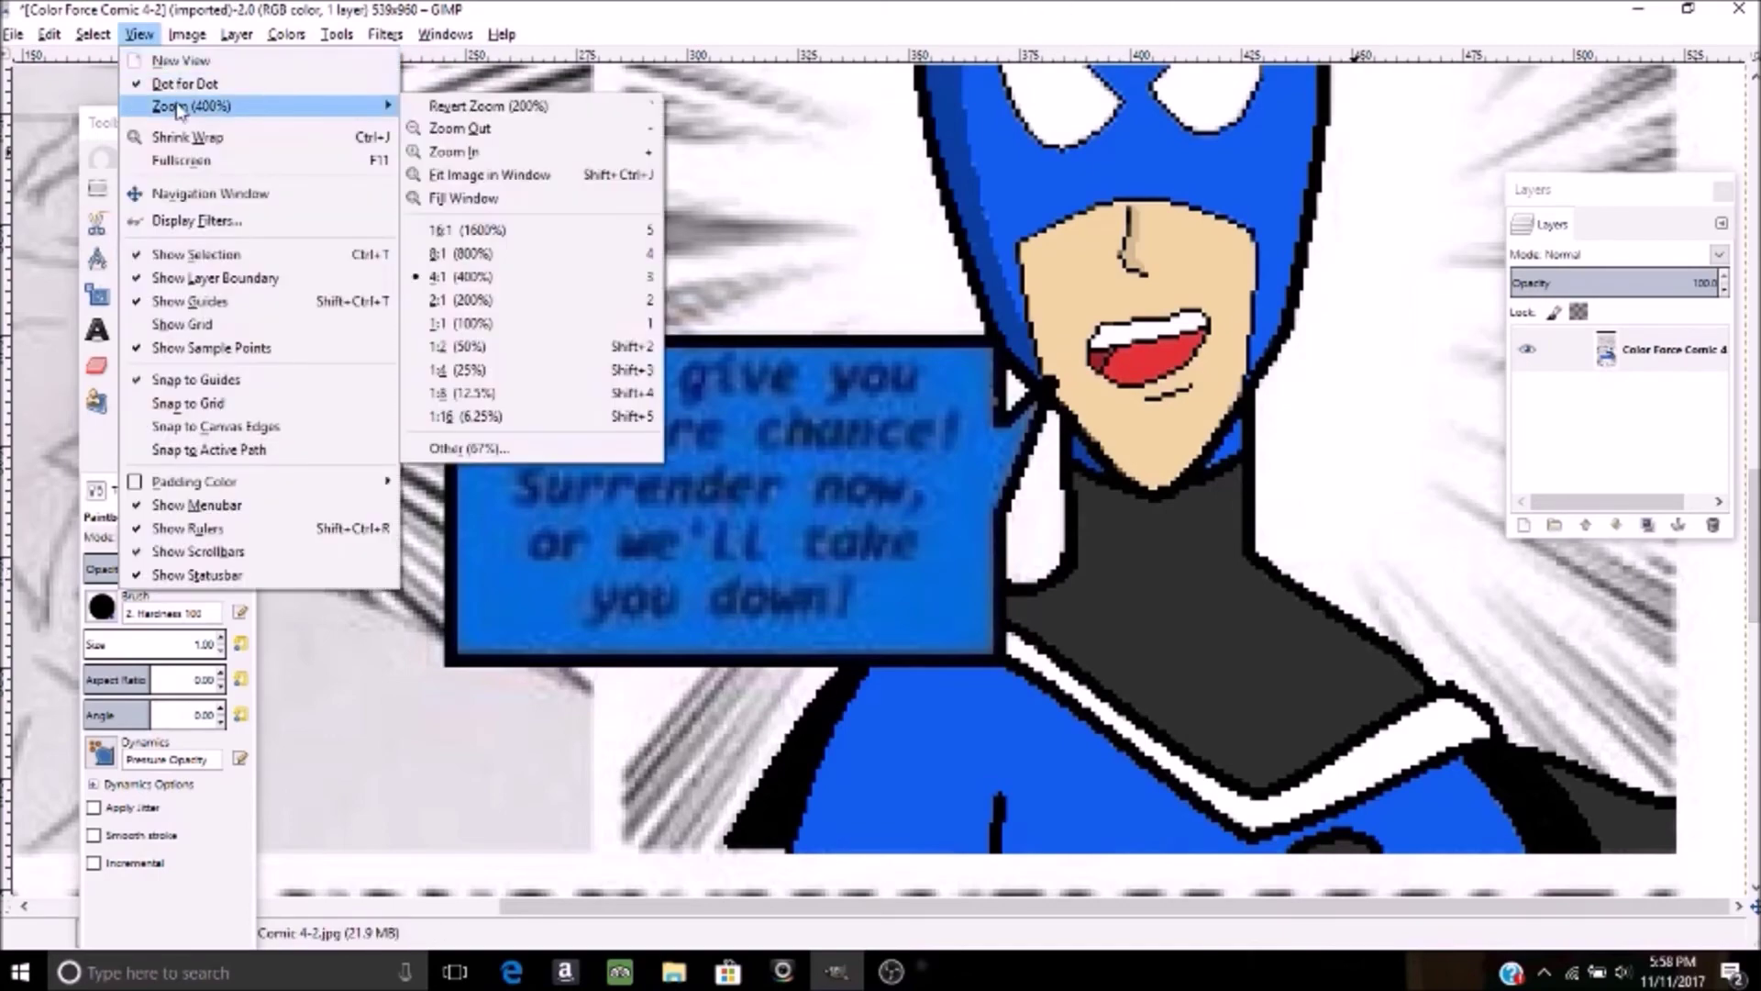
click(550, 326)
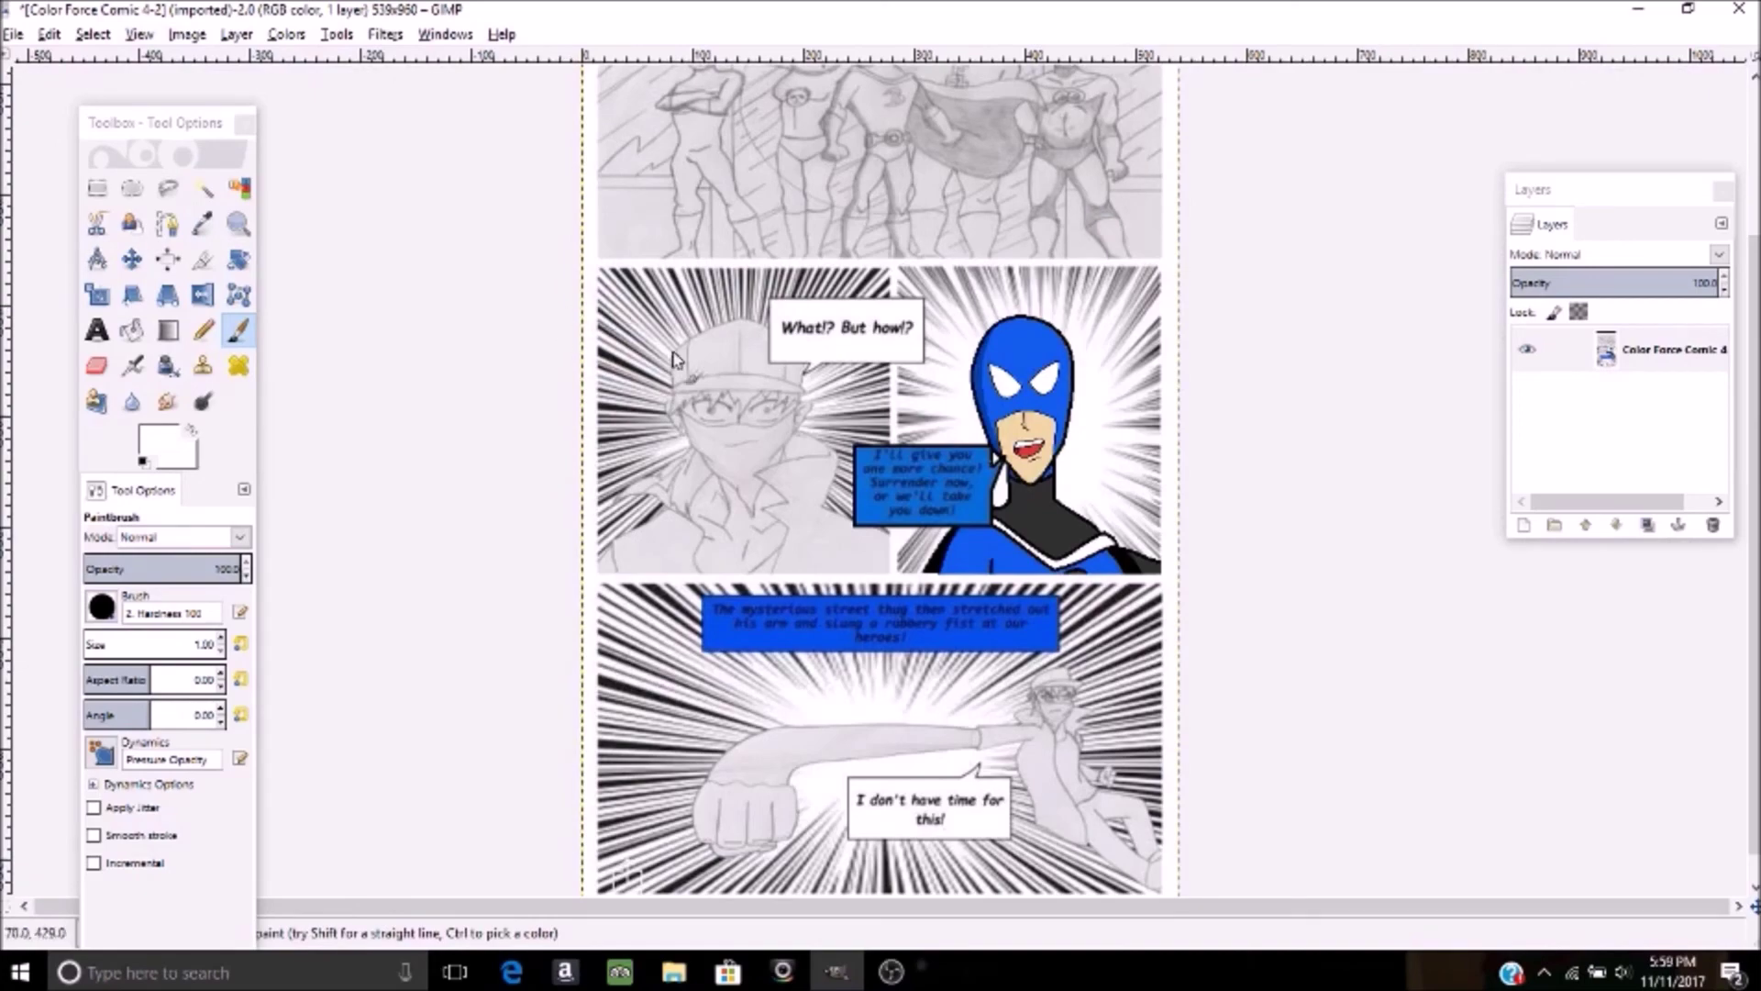
click(891, 971)
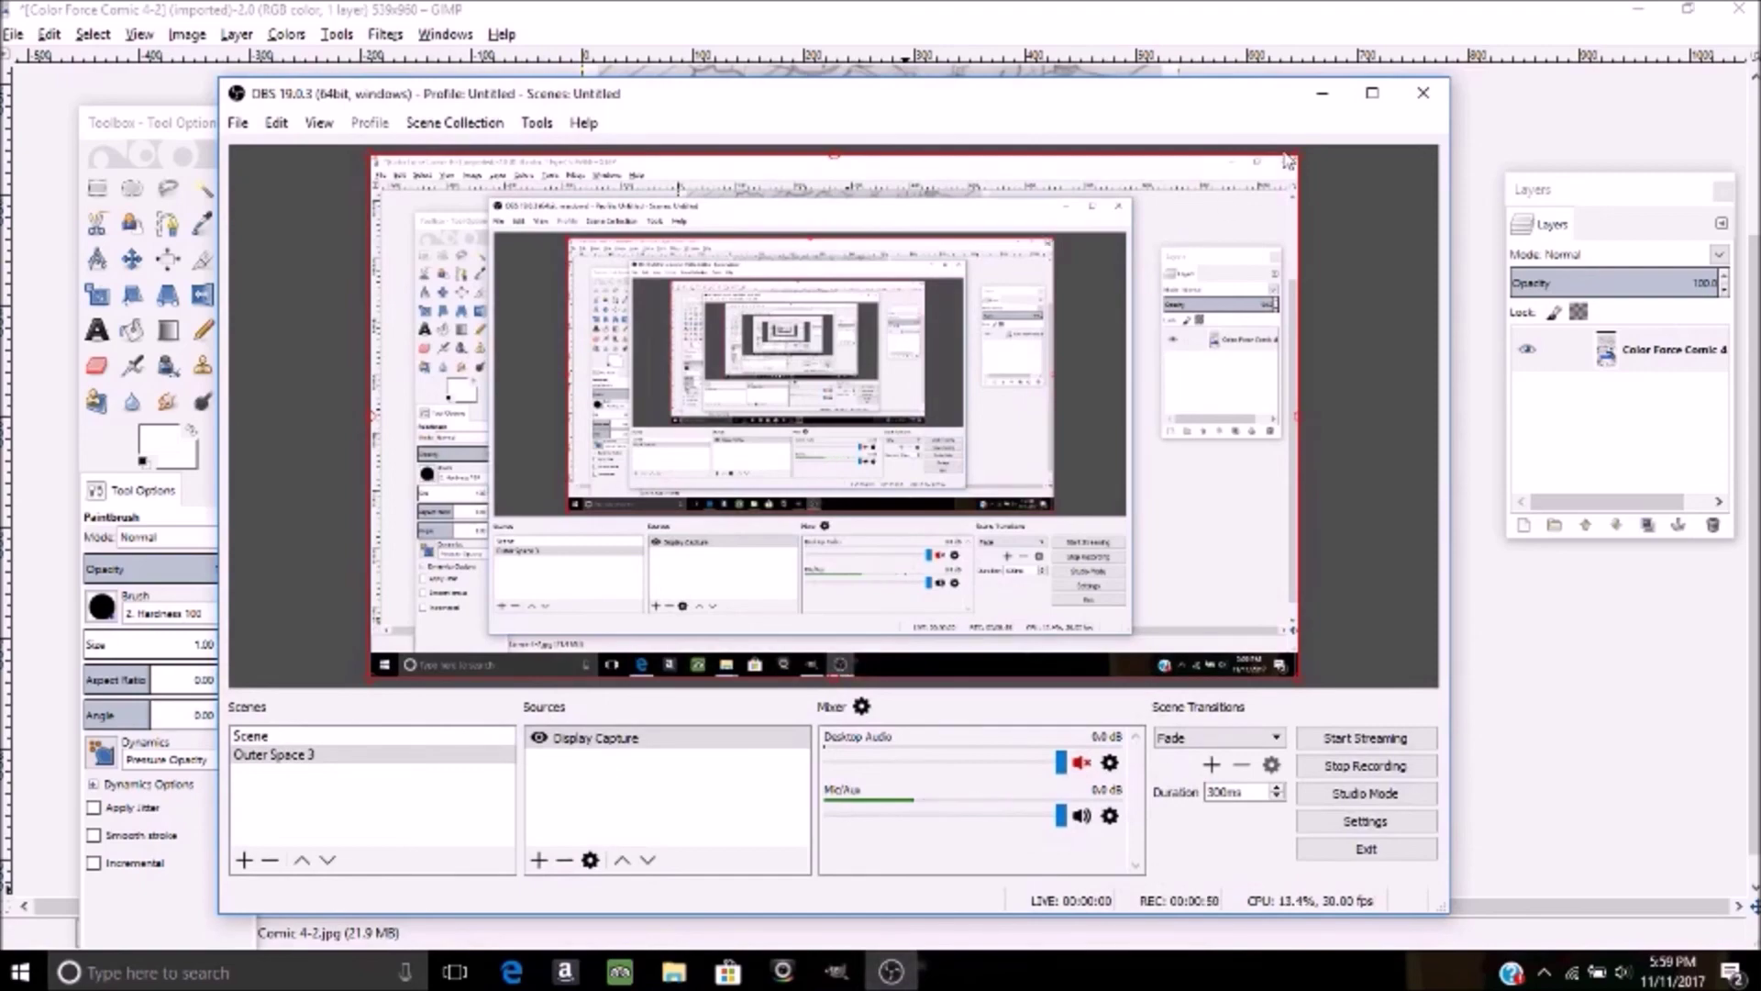
click(1340, 101)
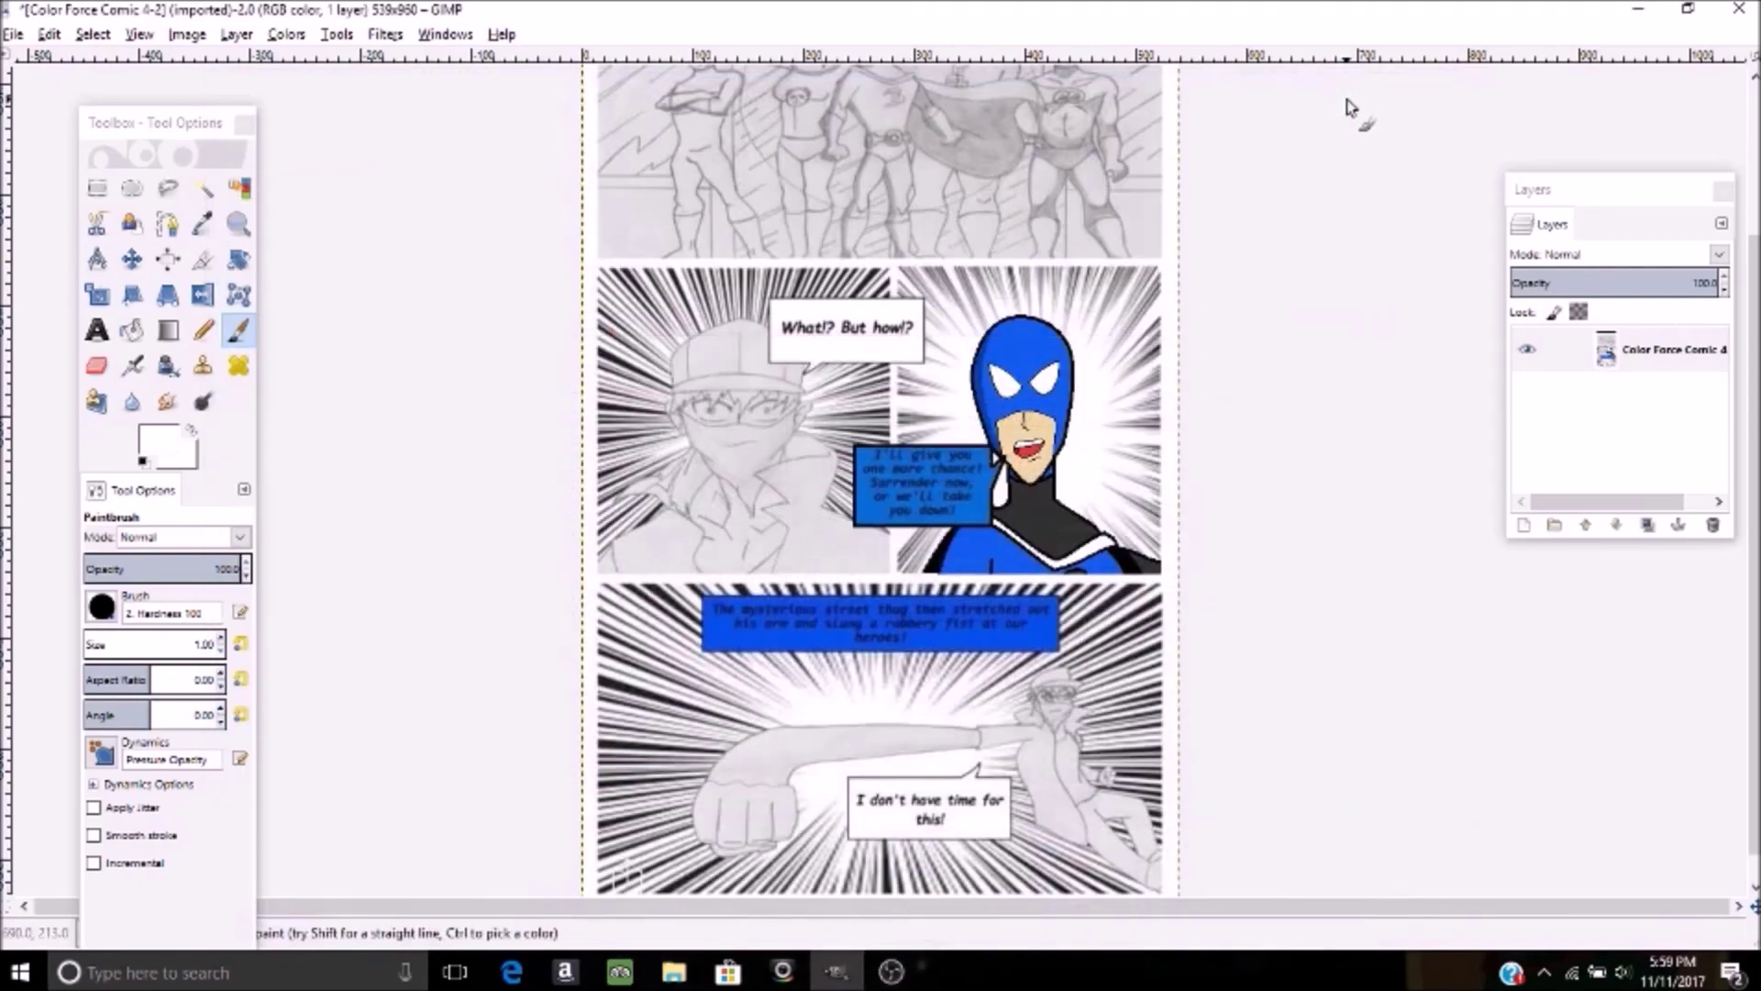